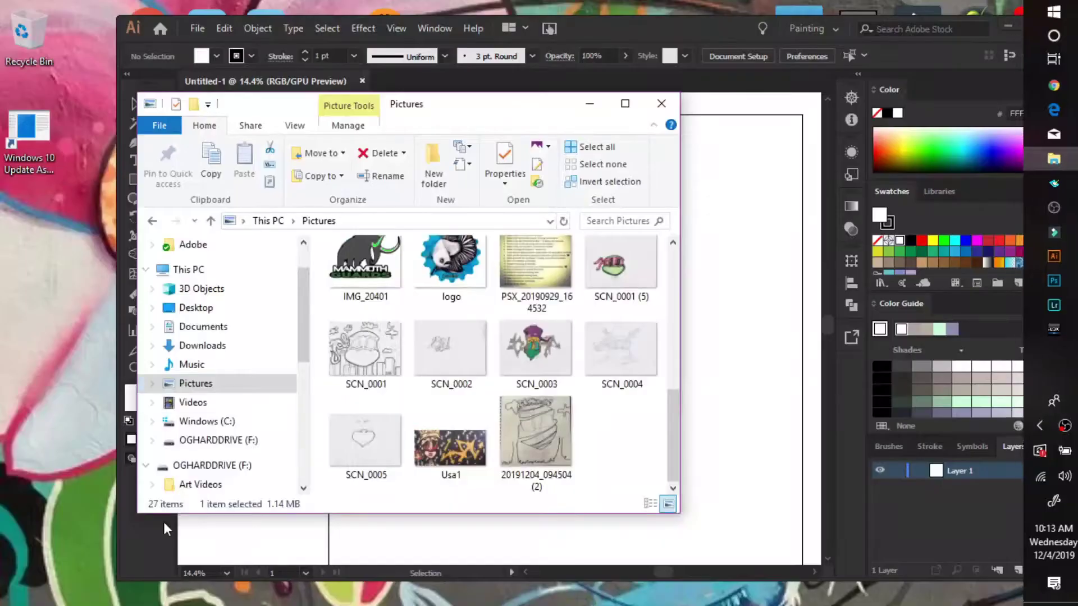
# - Place the scanned sketch 20191204_094504 (2).jpg on the artboard, stretched corner to corner
pyautogui.moveTo(558, 435); pyautogui.dragTo(760, 385)
pyautogui.moveTo(692, 387); pyautogui.dragTo(404, 222)
pyautogui.click(1030, 25)
pyautogui.moveTo(432, 298); pyautogui.dragTo(681, 551)
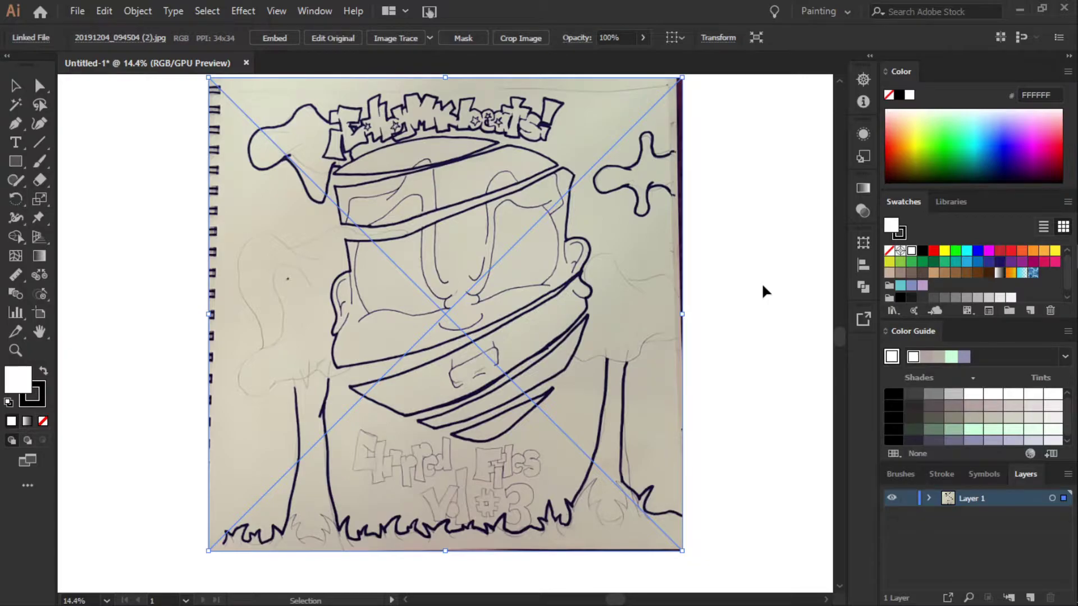
pyautogui.click(106, 601)
pyautogui.click(134, 496)
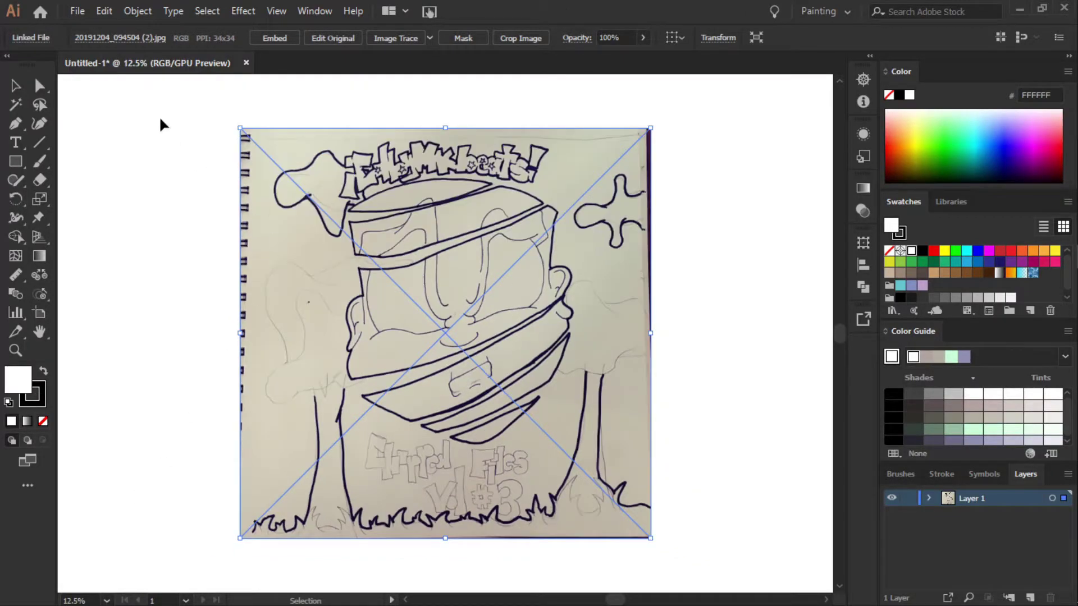
pyautogui.click(967, 300)
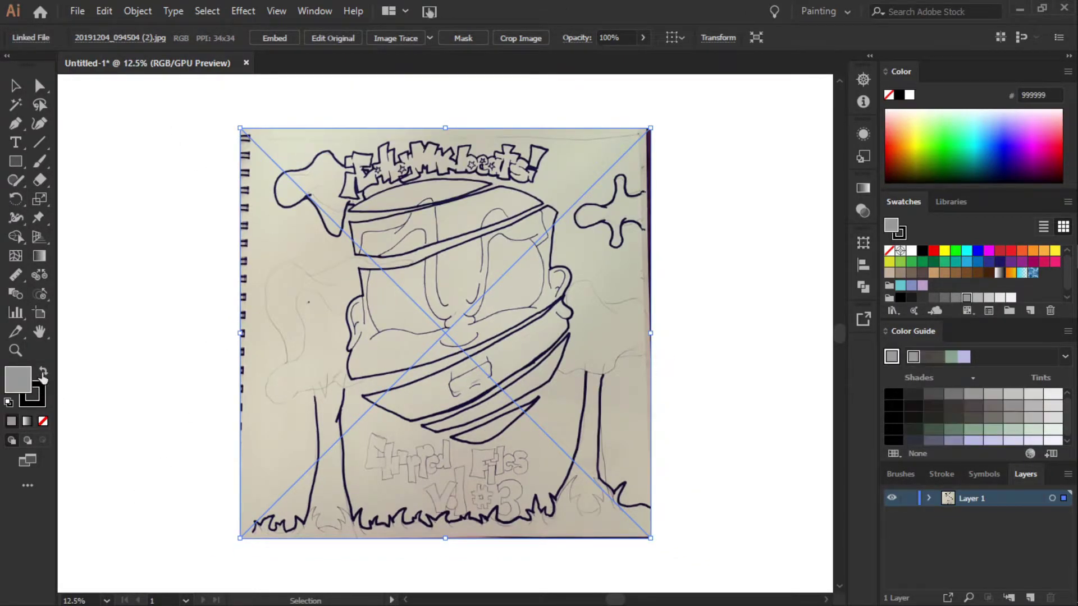
pyautogui.click(957, 301)
pyautogui.click(955, 298)
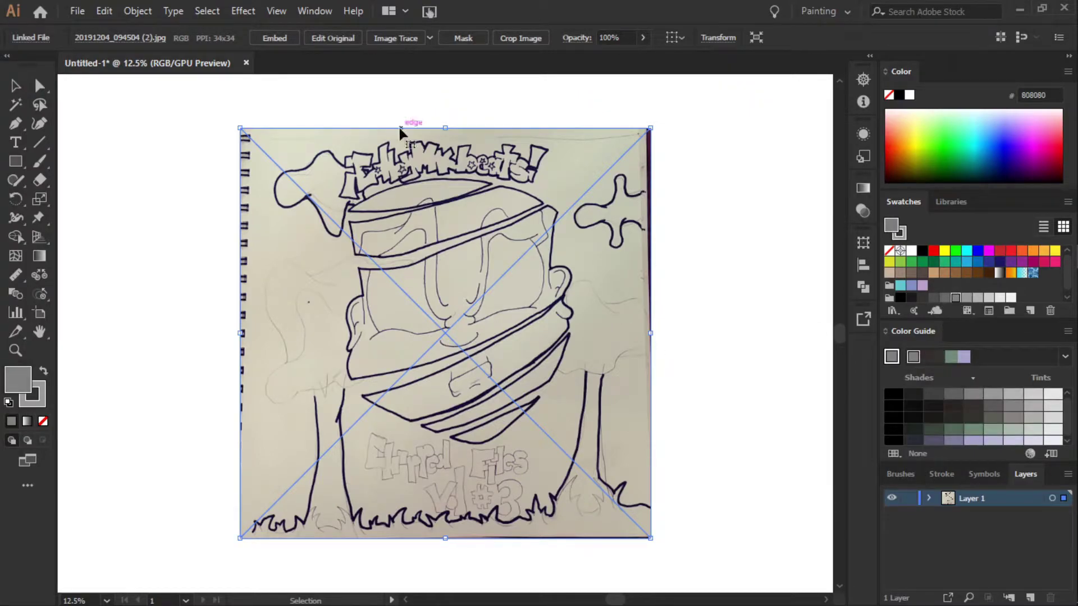
pyautogui.click(20, 164)
pyautogui.moveTo(25, 169); pyautogui.dragTo(67, 151)
pyautogui.moveTo(203, 120); pyautogui.dragTo(677, 545)
pyautogui.click(862, 211)
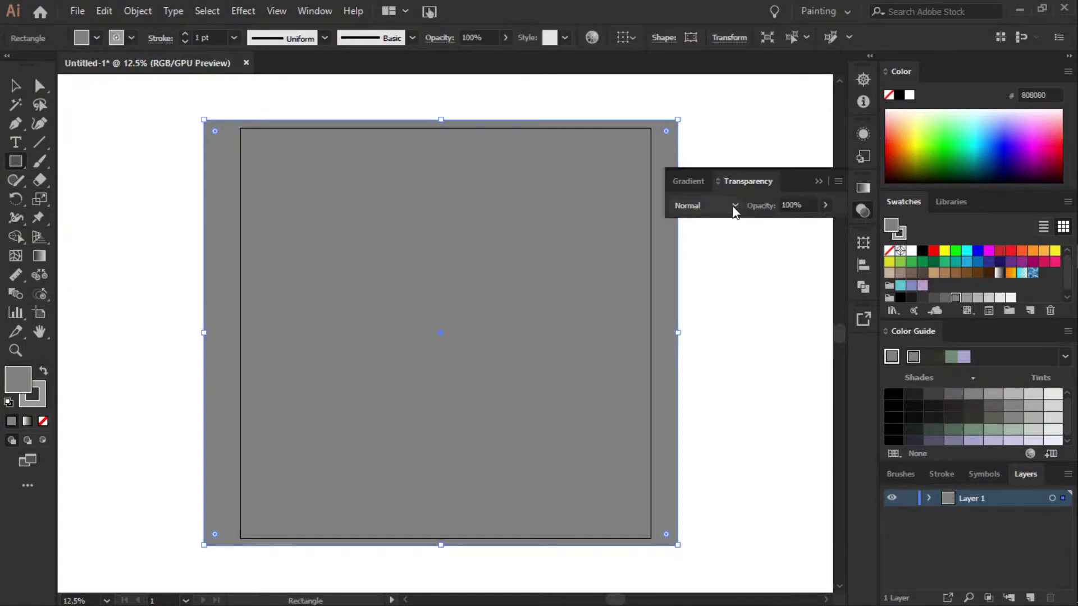
pyautogui.click(732, 206)
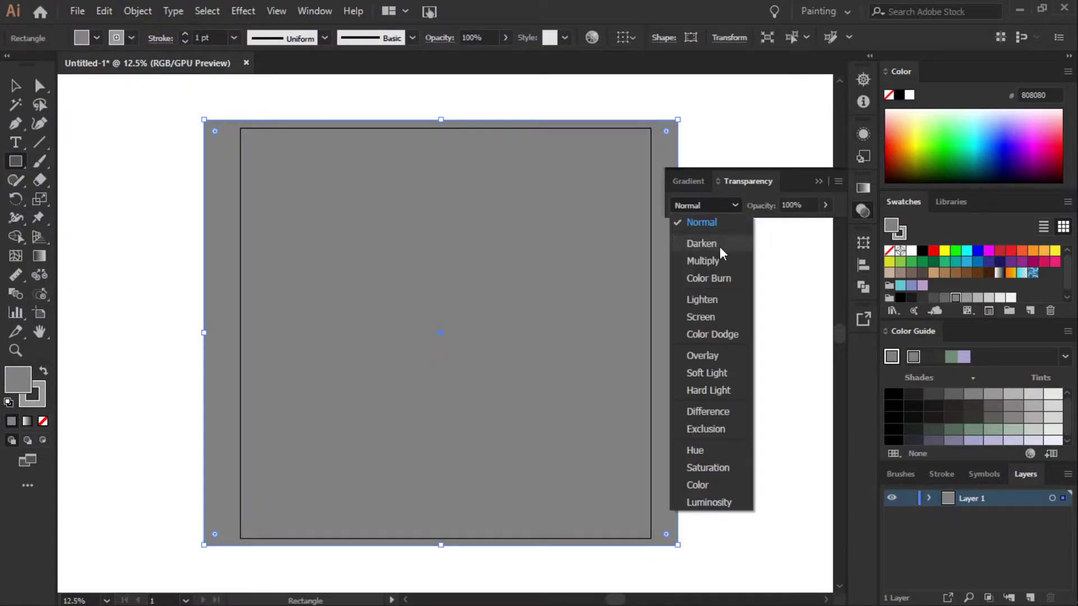
pyautogui.click(712, 373)
pyautogui.click(825, 205)
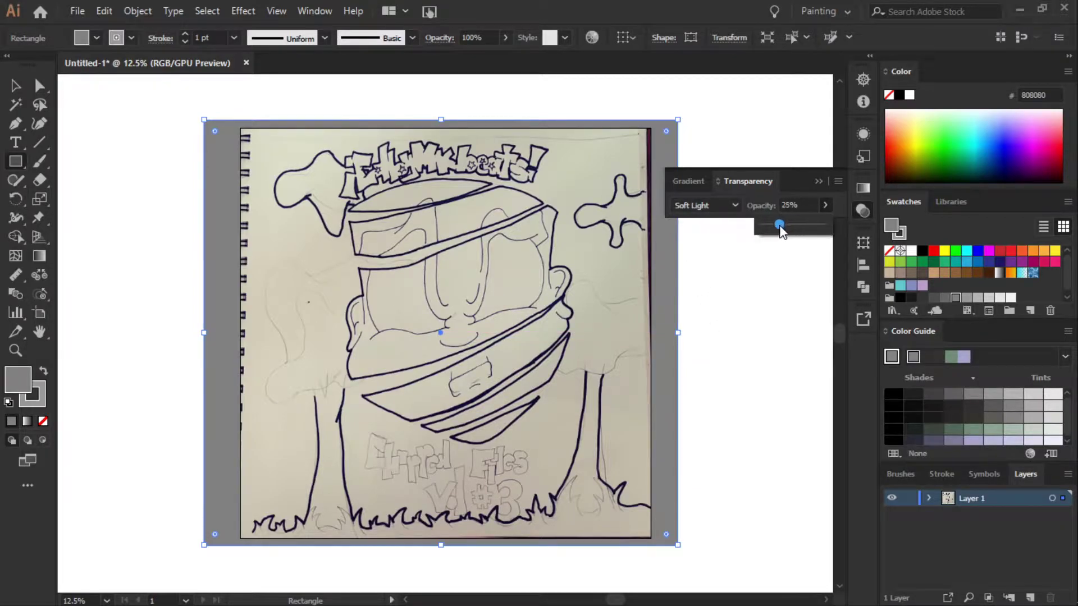
pyautogui.moveTo(821, 225)
pyautogui.mouseDown()
pyautogui.moveTo(780, 225)
pyautogui.moveTo(806, 225)
pyautogui.mouseUp()
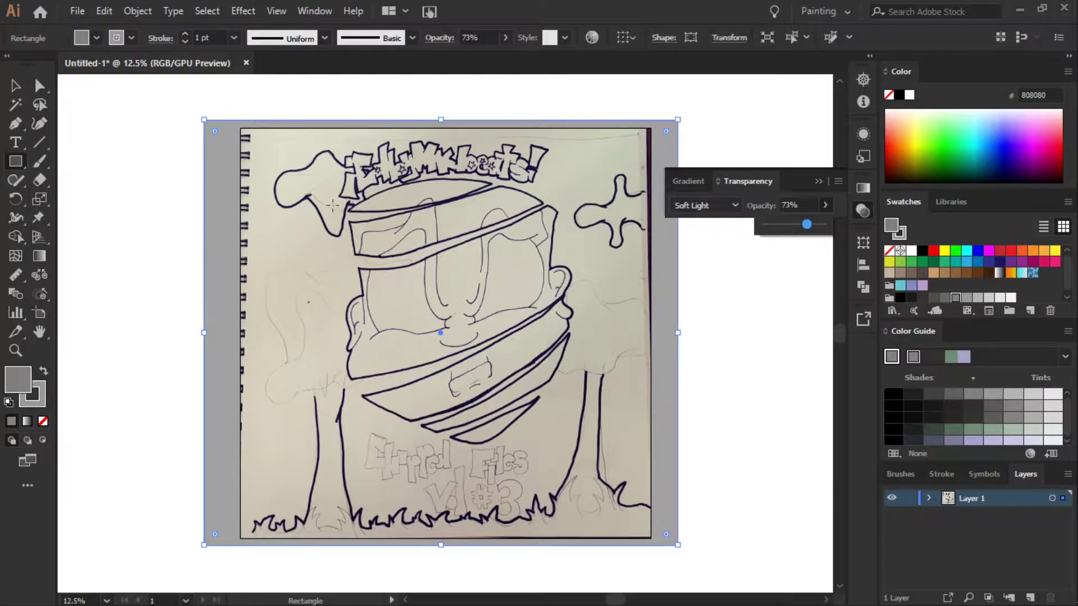
pyautogui.click(103, 10)
pyautogui.click(112, 22)
pyautogui.click(103, 11)
pyautogui.click(112, 21)
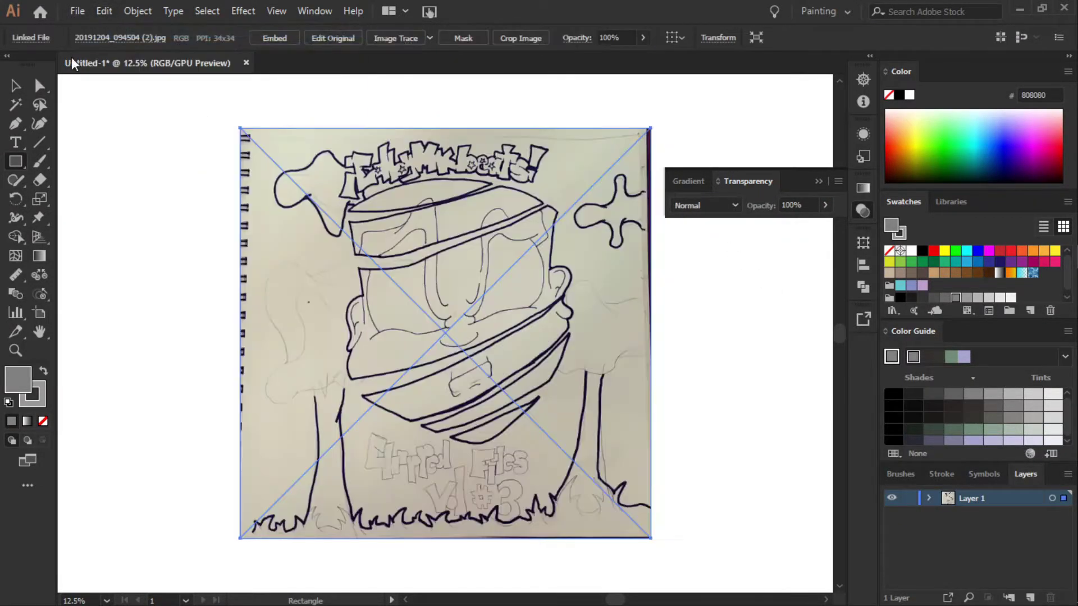
# - On a new Layer 2 with the sketch locked, draw a full-artboard rectangle with a Freeform gradient
pyautogui.click(1030, 598)
pyautogui.click(909, 515)
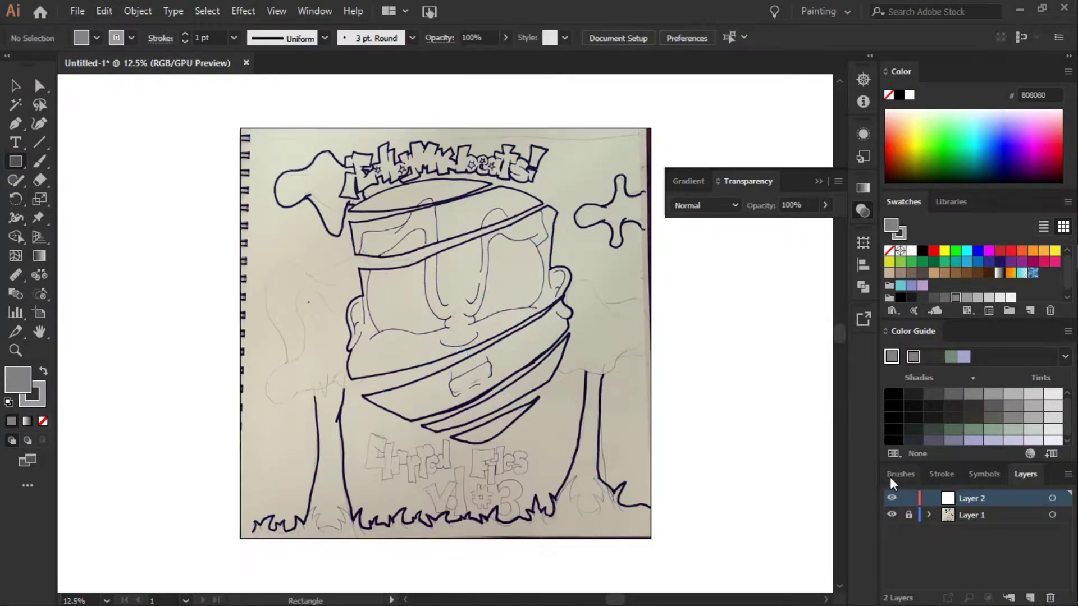
pyautogui.moveTo(236, 118)
pyautogui.mouseDown()
pyautogui.moveTo(516, 452)
pyautogui.moveTo(658, 546)
pyautogui.mouseUp()
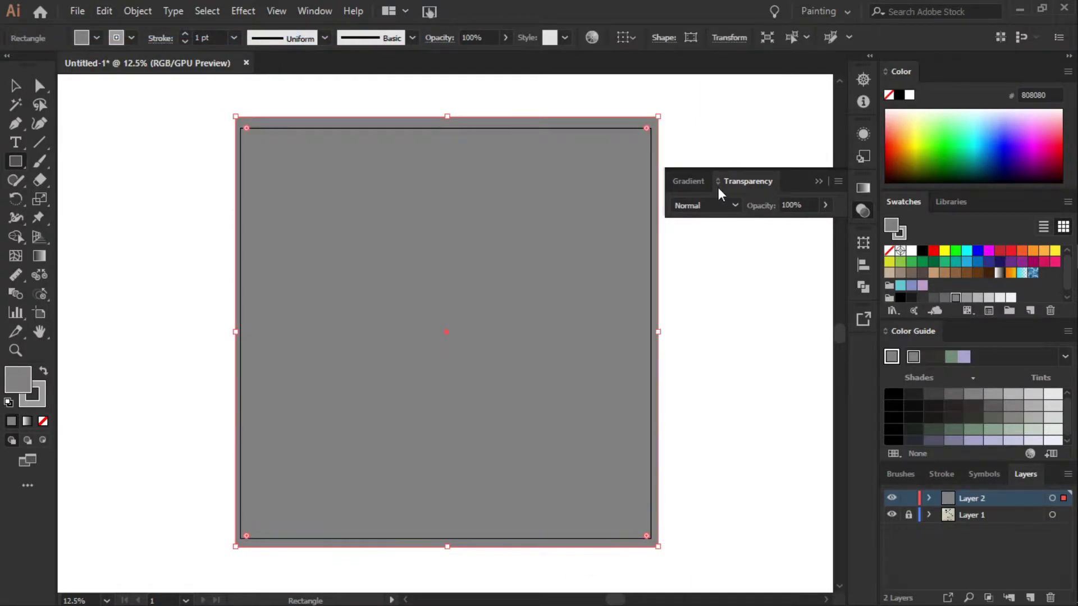
pyautogui.click(691, 181)
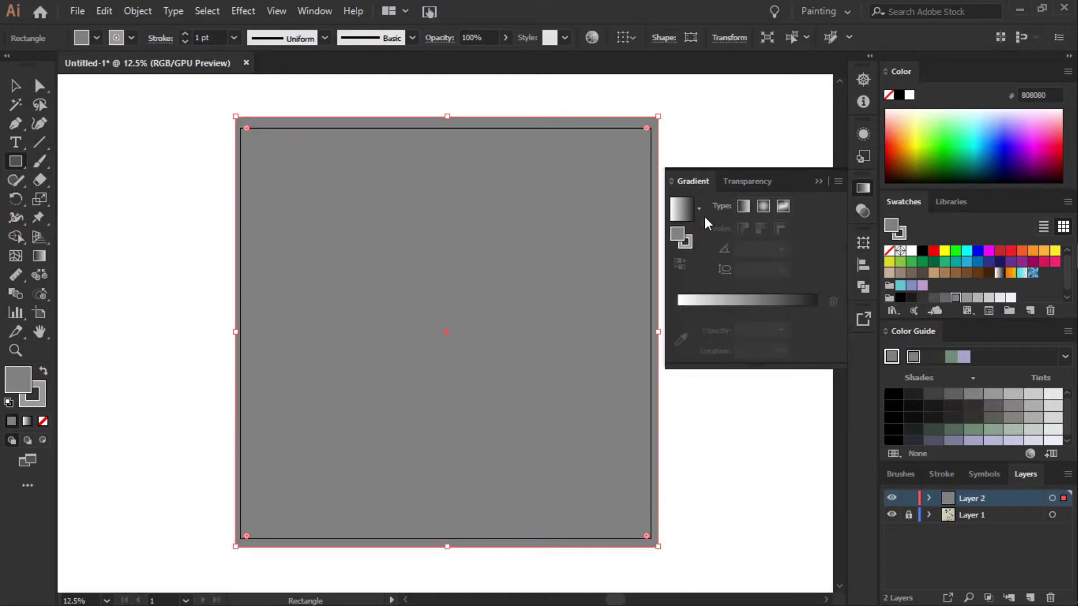
pyautogui.click(783, 207)
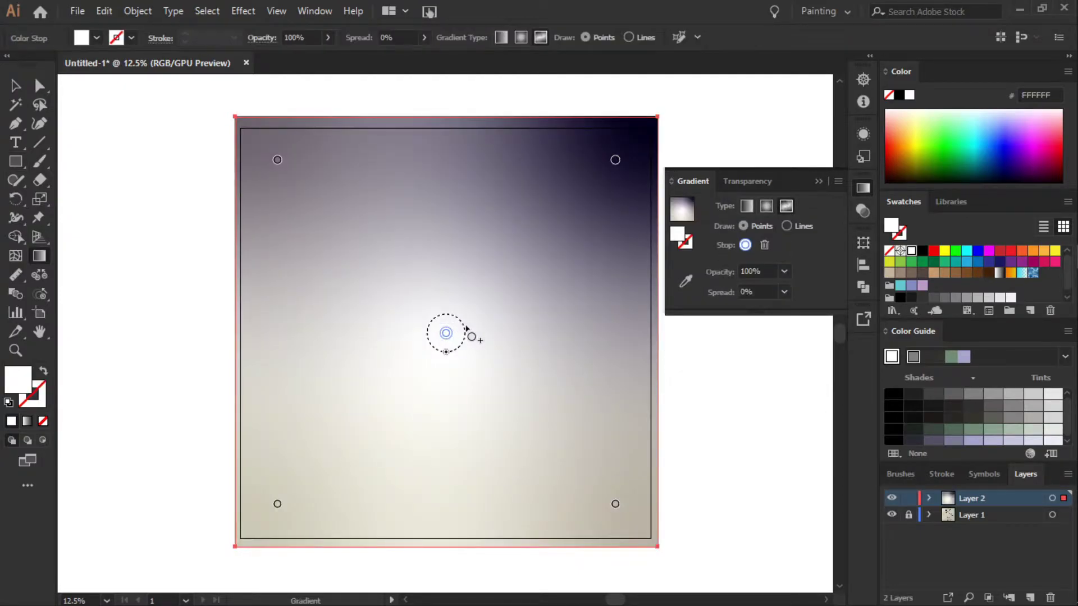
pyautogui.click(818, 181)
# - Lock the gradient, add an empty Layer 3, and move the sketch layer above the gradient
pyautogui.click(1030, 598)
pyautogui.click(908, 515)
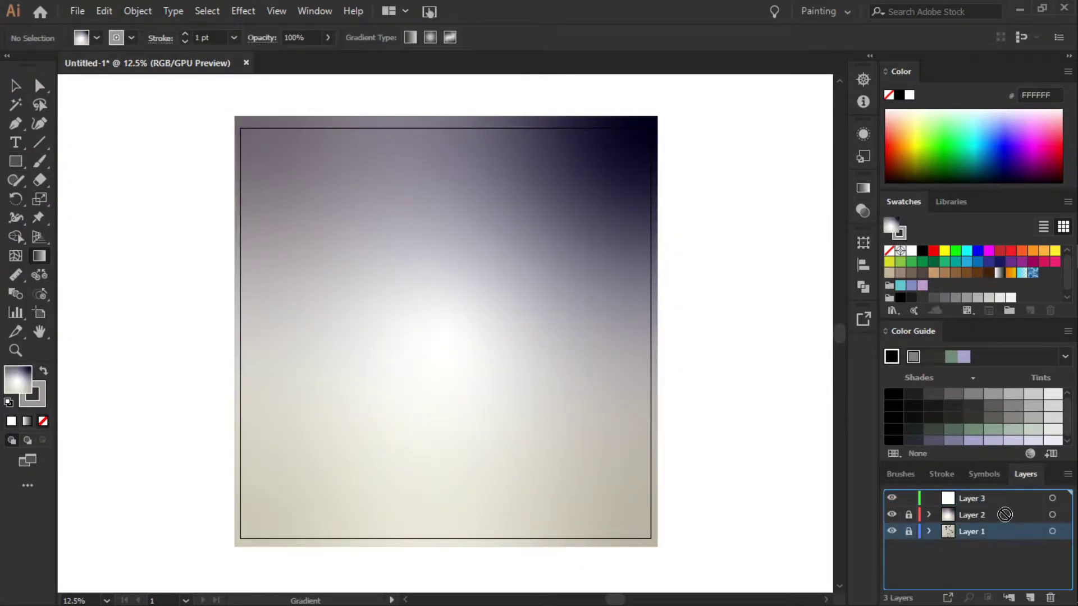
pyautogui.moveTo(1004, 515); pyautogui.dragTo(977, 512)
# - Zoom to 25% showing the artboard's left edge and select the Paintbrush
pyautogui.click(107, 601)
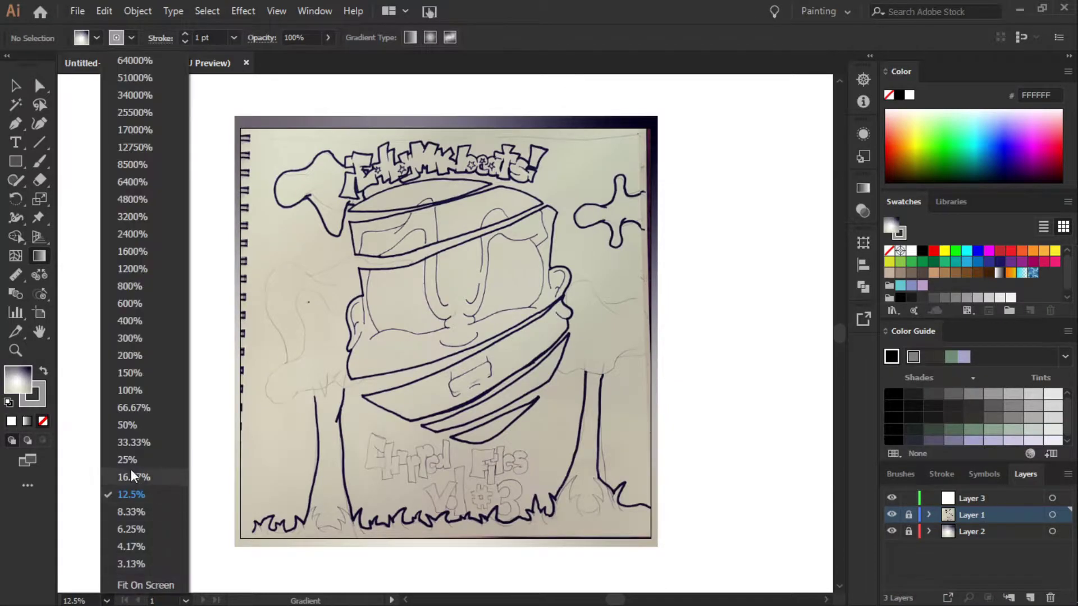
pyautogui.click(145, 471)
pyautogui.moveTo(840, 315); pyautogui.dragTo(843, 364)
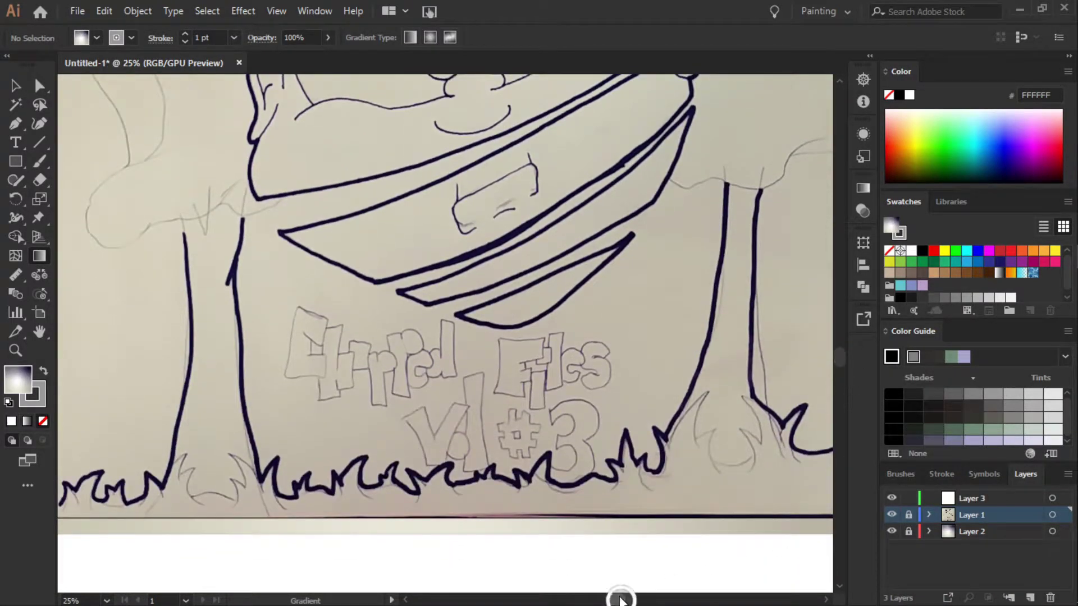
pyautogui.click(405, 600)
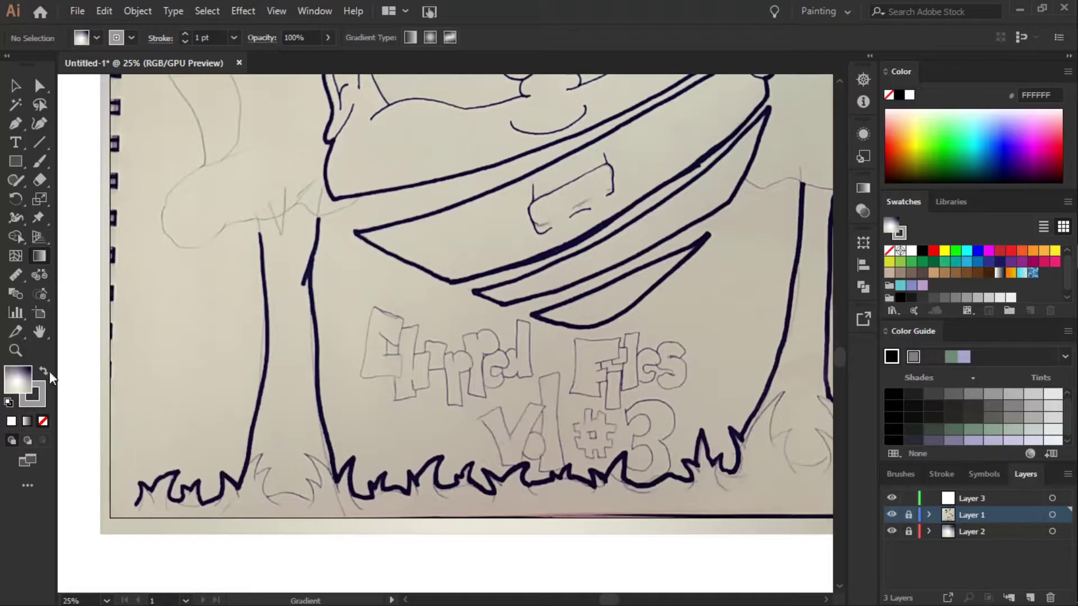
pyautogui.click(39, 161)
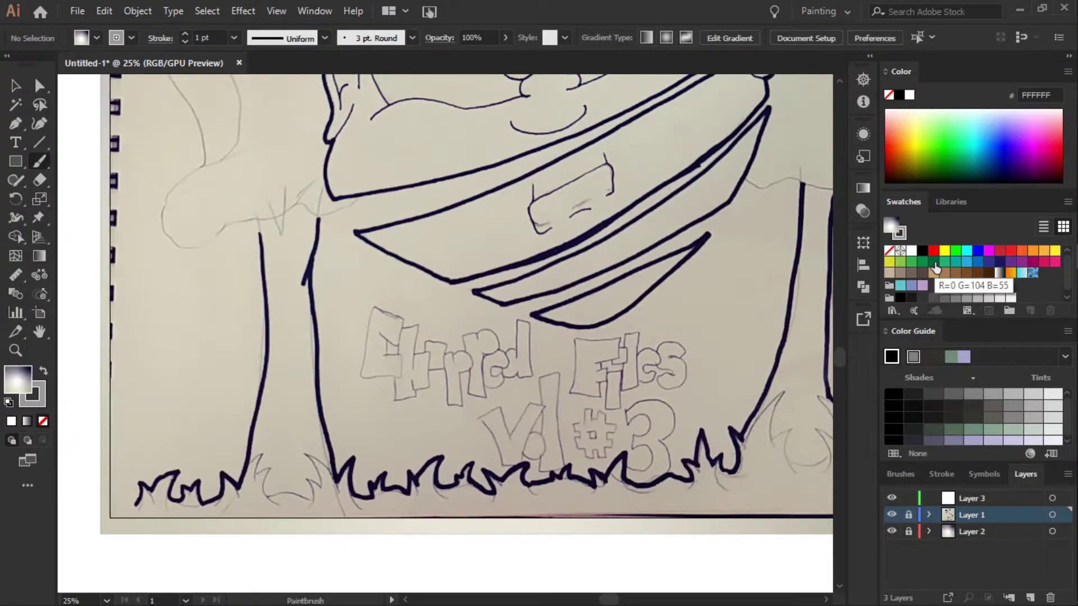
# - Set the stroke to dark green 3D5B14 and save it as a new swatch
pyautogui.click(910, 262)
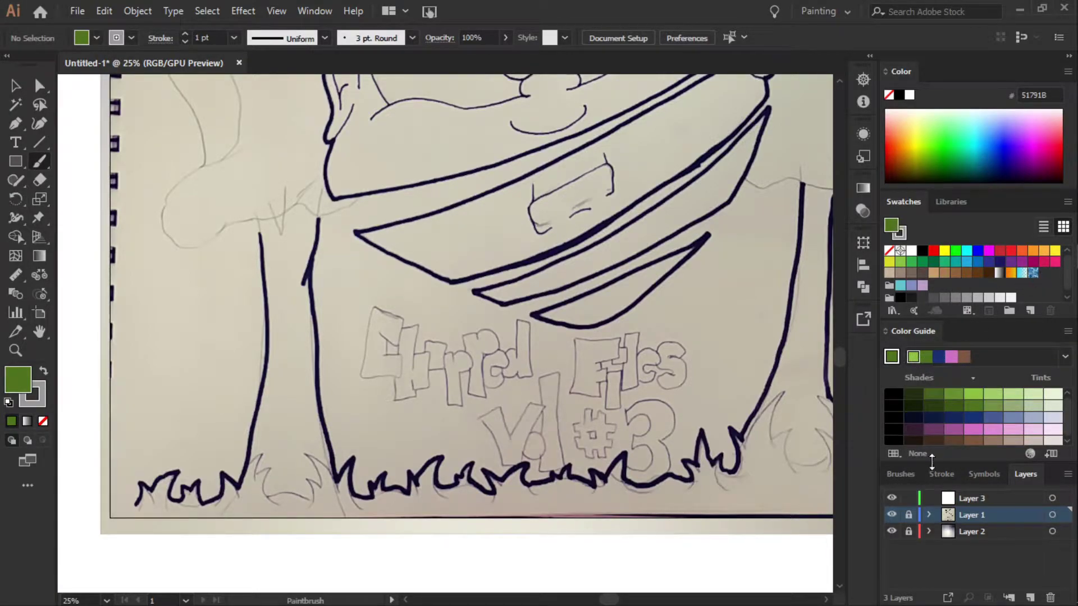
pyautogui.hotkey('shift', 'x')
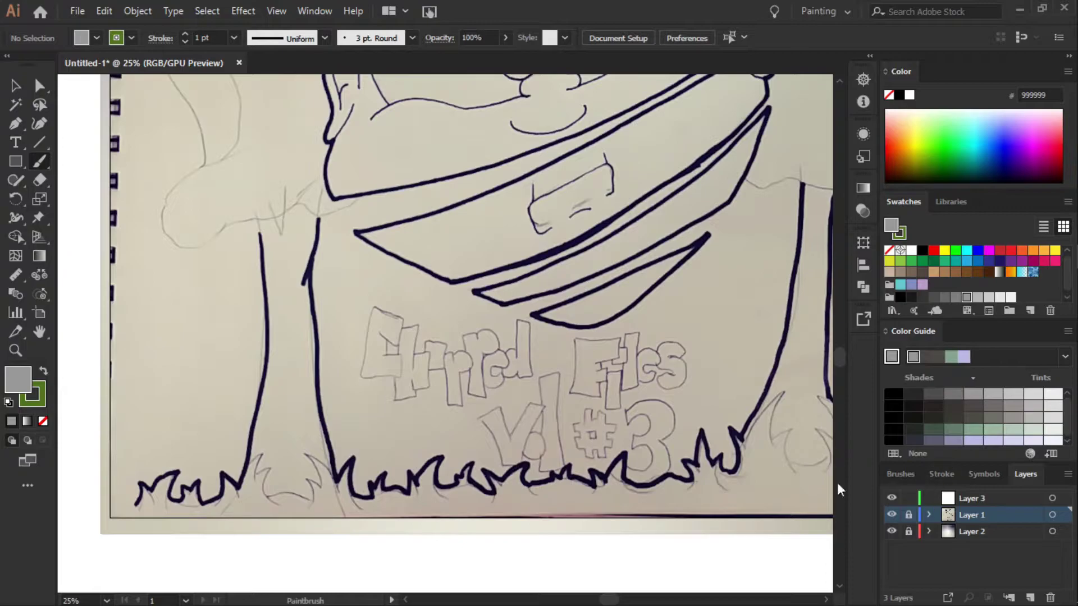
pyautogui.press('x')
pyautogui.click(953, 393)
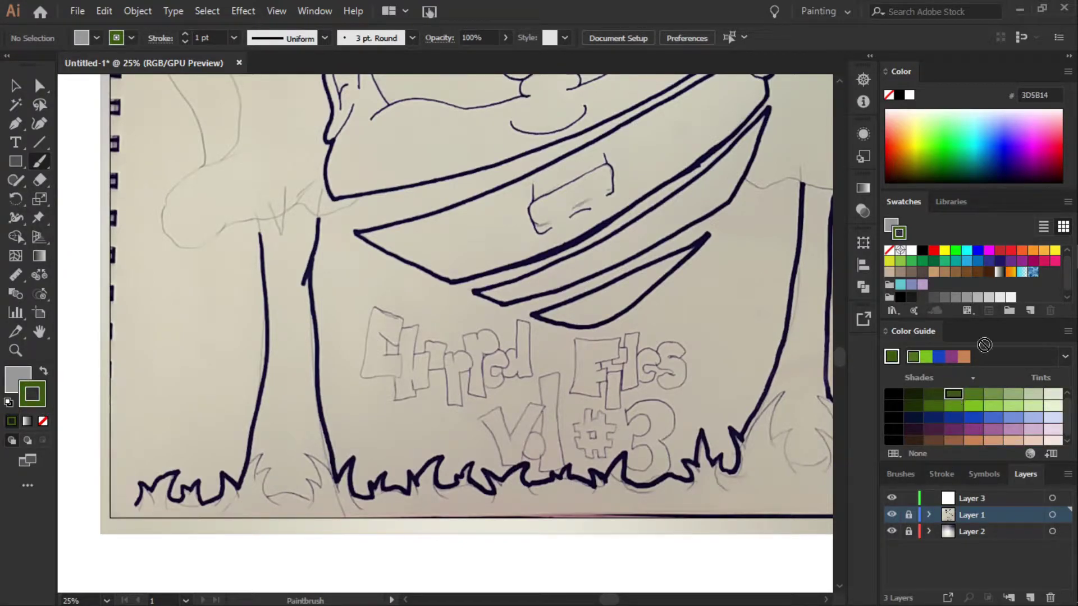
pyautogui.moveTo(984, 344); pyautogui.dragTo(1044, 267)
pyautogui.click(1044, 268)
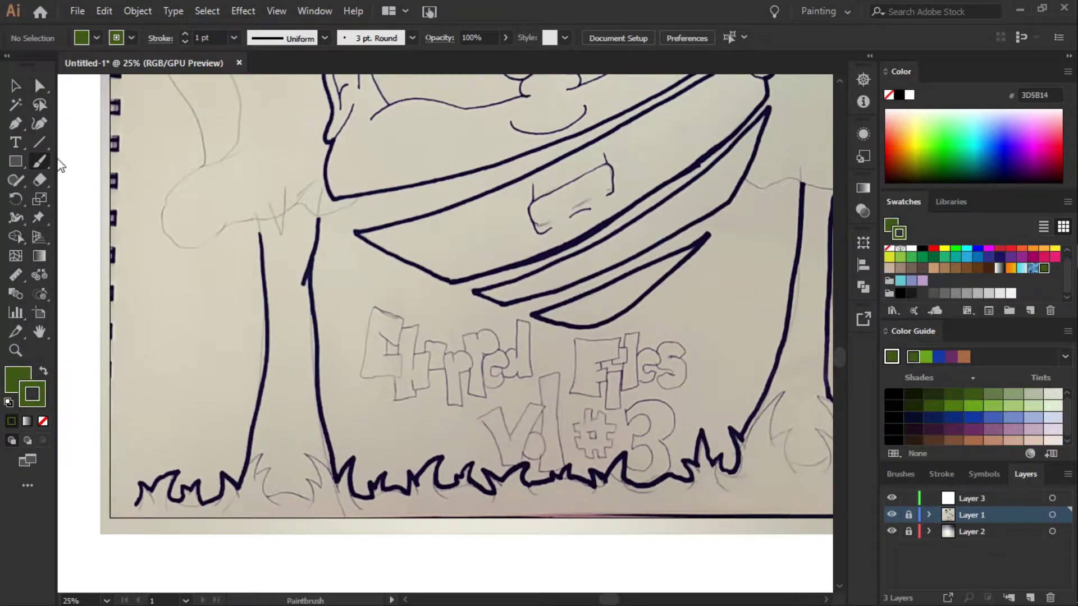
# - Set the stroke weight to 2 pt and zoom to 33.33%
pyautogui.click(234, 38)
pyautogui.click(257, 129)
pyautogui.moveTo(839, 354)
pyautogui.mouseDown()
pyautogui.moveTo(836, 379)
pyautogui.moveTo(839, 367)
pyautogui.mouseUp()
pyautogui.click(106, 600)
pyautogui.click(130, 449)
pyautogui.moveTo(609, 599); pyautogui.dragTo(581, 600)
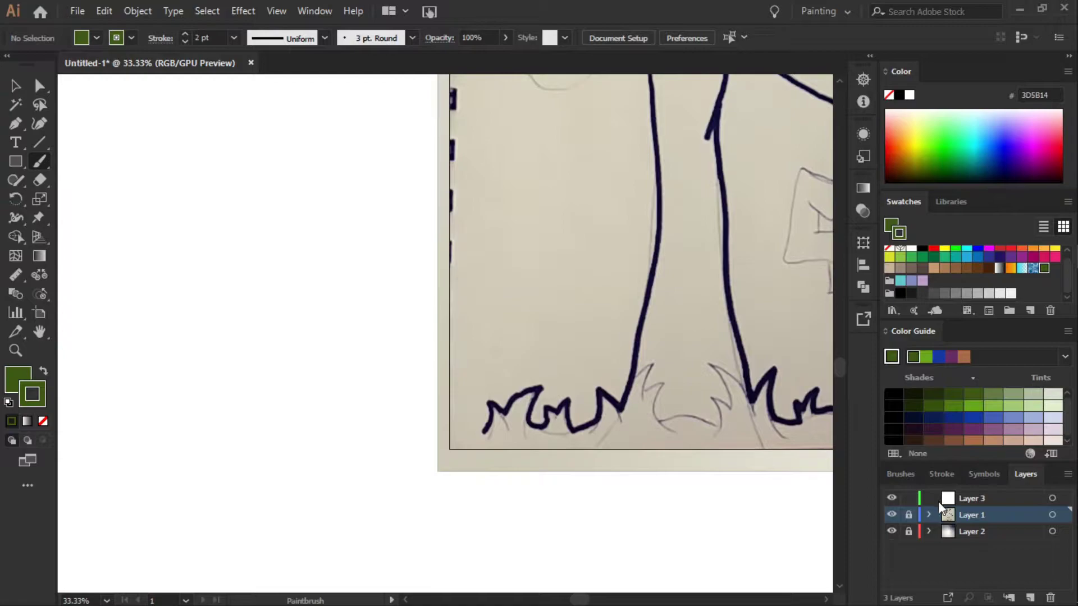
# - Paint green test strokes on Layer 3, opening and closing its Layer Options unchanged
pyautogui.click(937, 500)
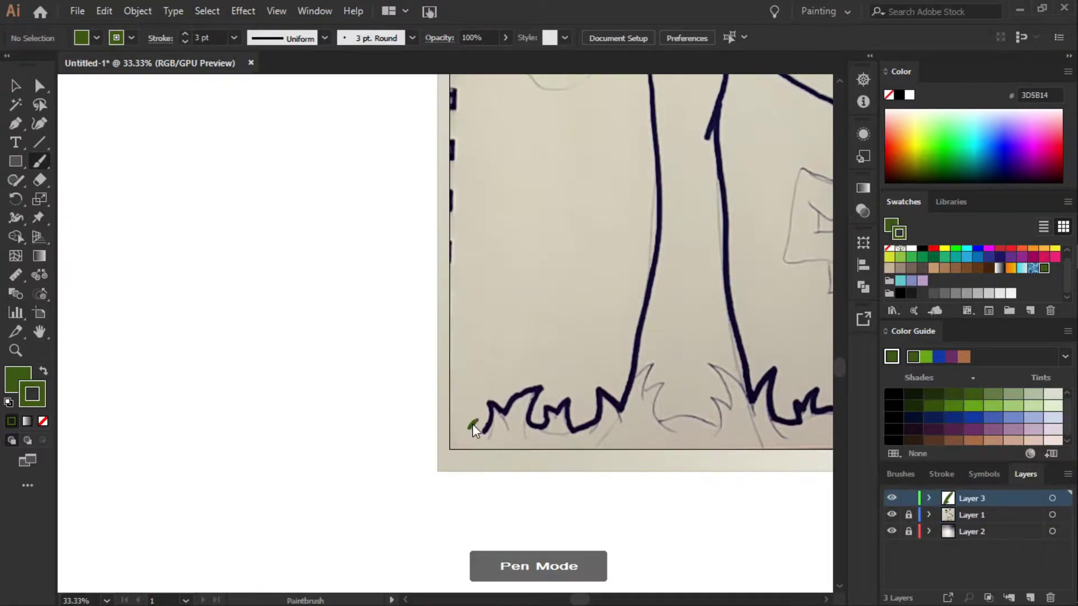
pyautogui.moveTo(468, 427); pyautogui.dragTo(477, 420)
pyautogui.doubleClick(1016, 500)
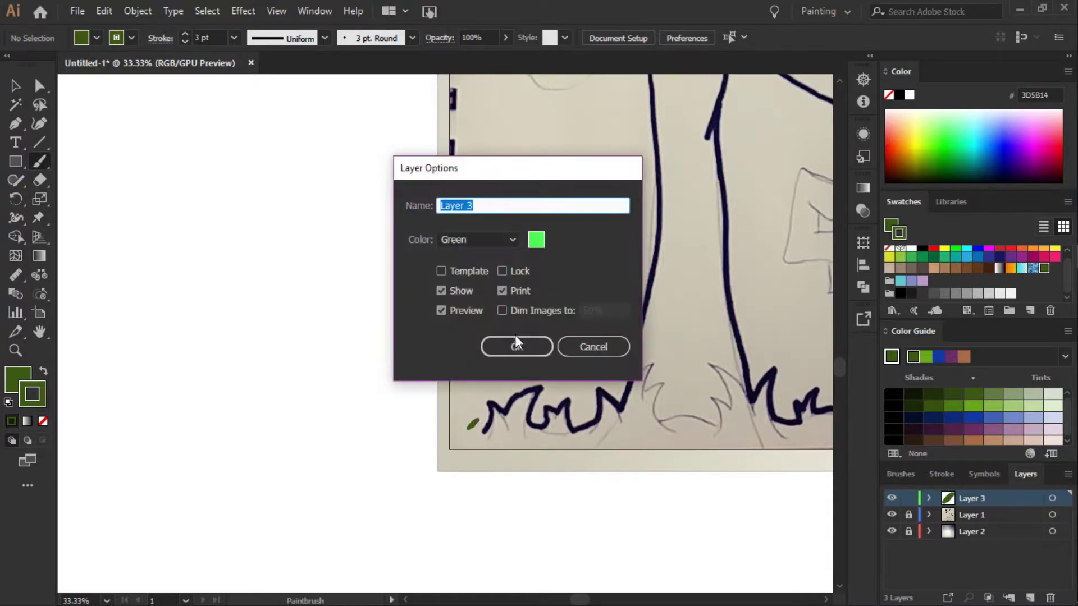
pyautogui.click(531, 344)
pyautogui.moveTo(543, 515); pyautogui.dragTo(588, 537)
pyautogui.rightClick(572, 518)
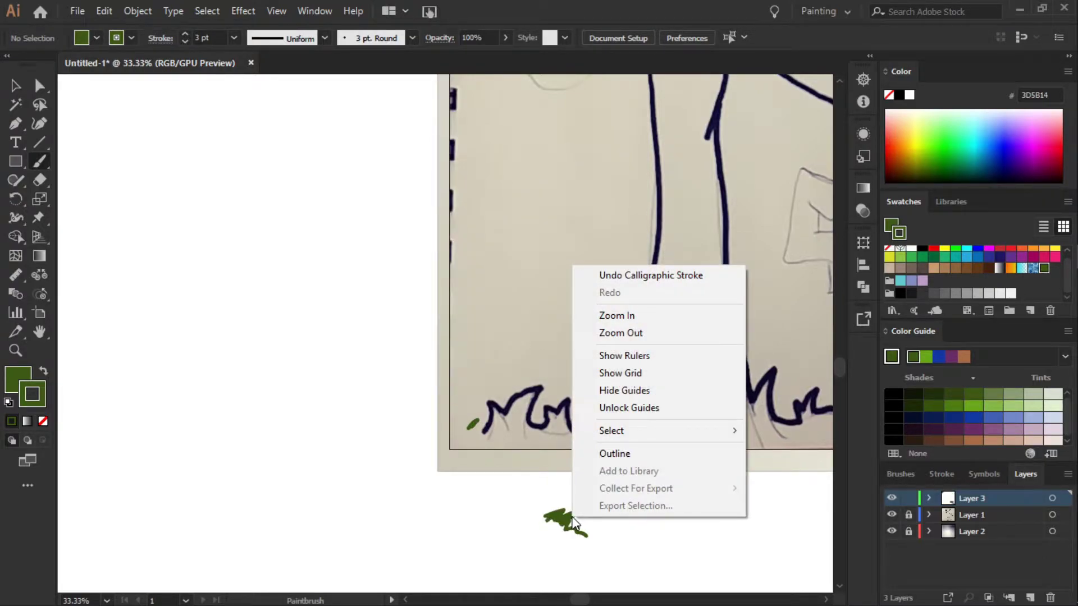
pyautogui.press('Escape')
# - Erase both test strokes, then return to the Paintbrush with the dark green swatch
pyautogui.hotkey('shift', 'e')
pyautogui.moveTo(539, 512)
pyautogui.mouseDown()
pyautogui.moveTo(584, 539)
pyautogui.moveTo(524, 528)
pyautogui.mouseUp()
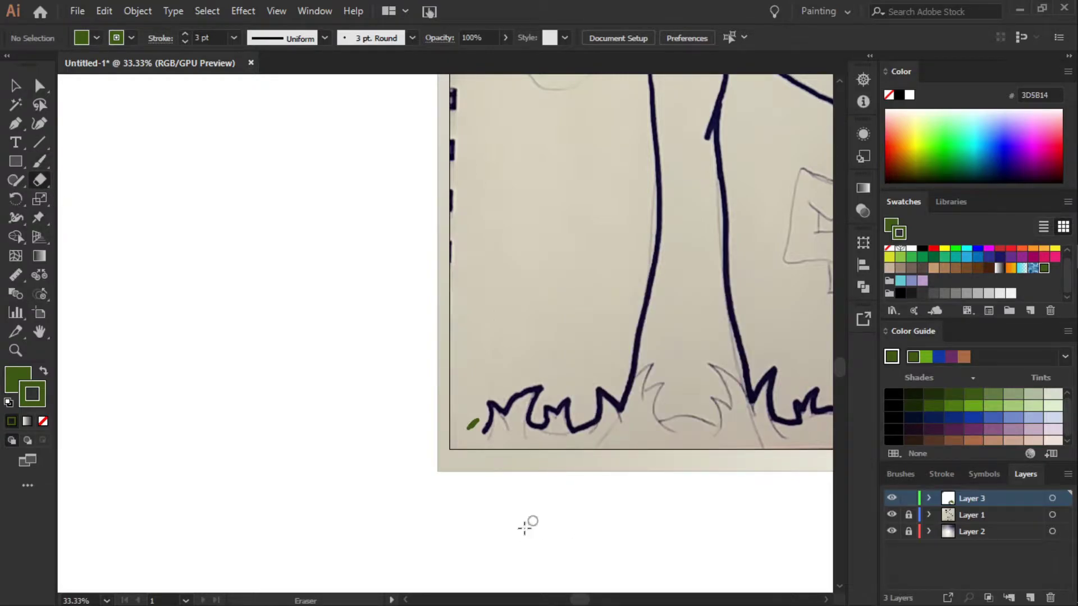
pyautogui.moveTo(483, 417); pyautogui.dragTo(463, 432)
pyautogui.click(40, 162)
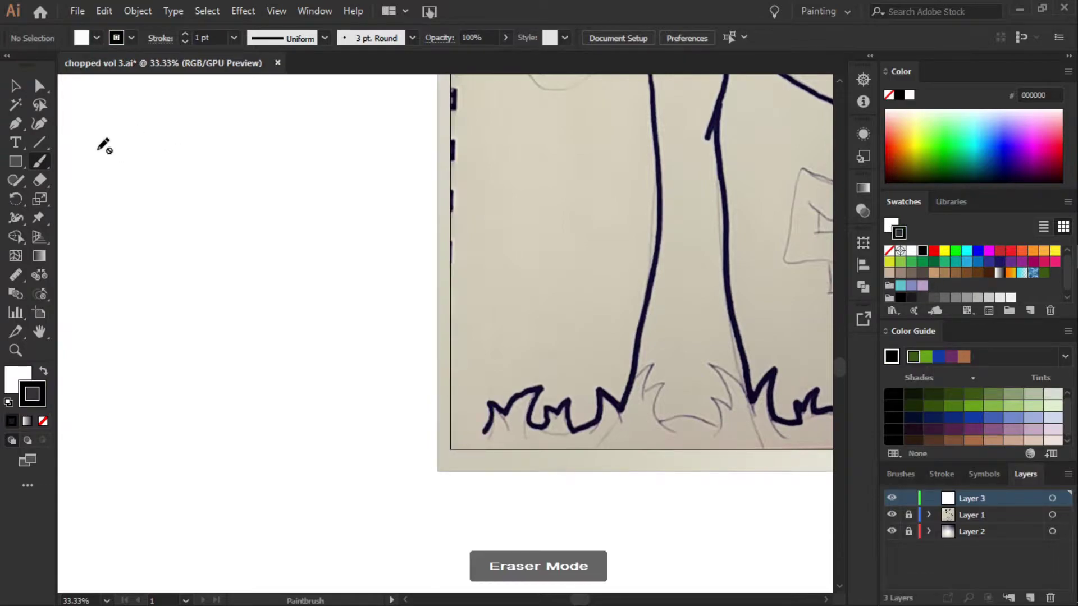
pyautogui.click(1044, 273)
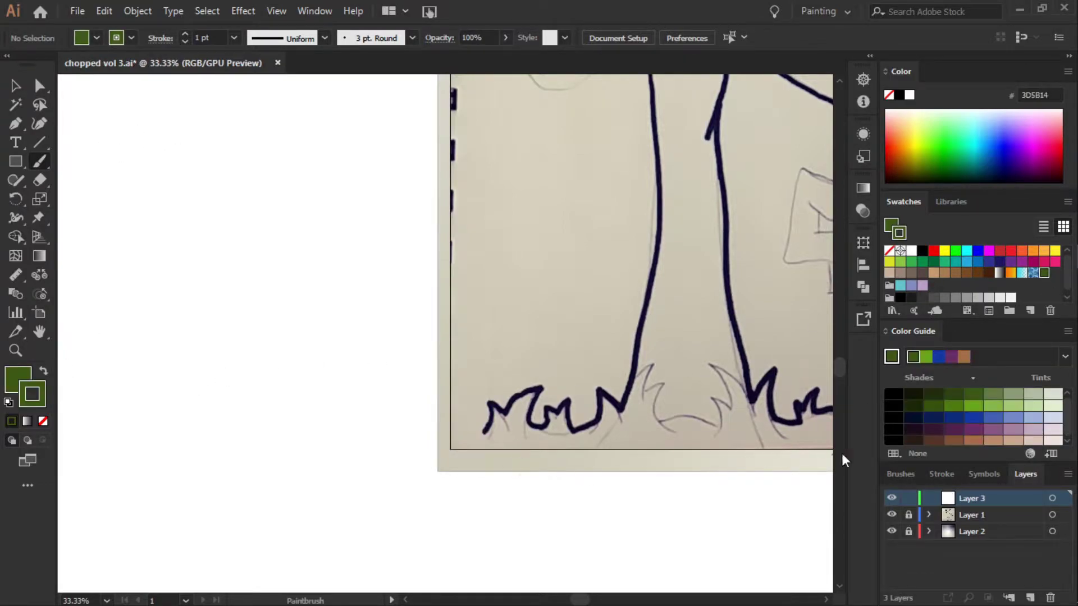
# - Paint the bottom grass and spikes dark green at 2 pt, extending under the Vol #3 lettering
pyautogui.scroll(-3, 536, 303)
pyautogui.moveTo(469, 298)
pyautogui.mouseDown()
pyautogui.moveTo(505, 278)
pyautogui.moveTo(623, 264)
pyautogui.moveTo(654, 233)
pyautogui.moveTo(665, 264)
pyautogui.moveTo(700, 284)
pyautogui.moveTo(452, 314)
pyautogui.moveTo(457, 297)
pyautogui.mouseUp()
pyautogui.moveTo(723, 291)
pyautogui.mouseDown()
pyautogui.moveTo(722, 240)
pyautogui.moveTo(771, 248)
pyautogui.moveTo(797, 287)
pyautogui.moveTo(820, 271)
pyautogui.moveTo(682, 325)
pyautogui.moveTo(699, 285)
pyautogui.mouseUp()
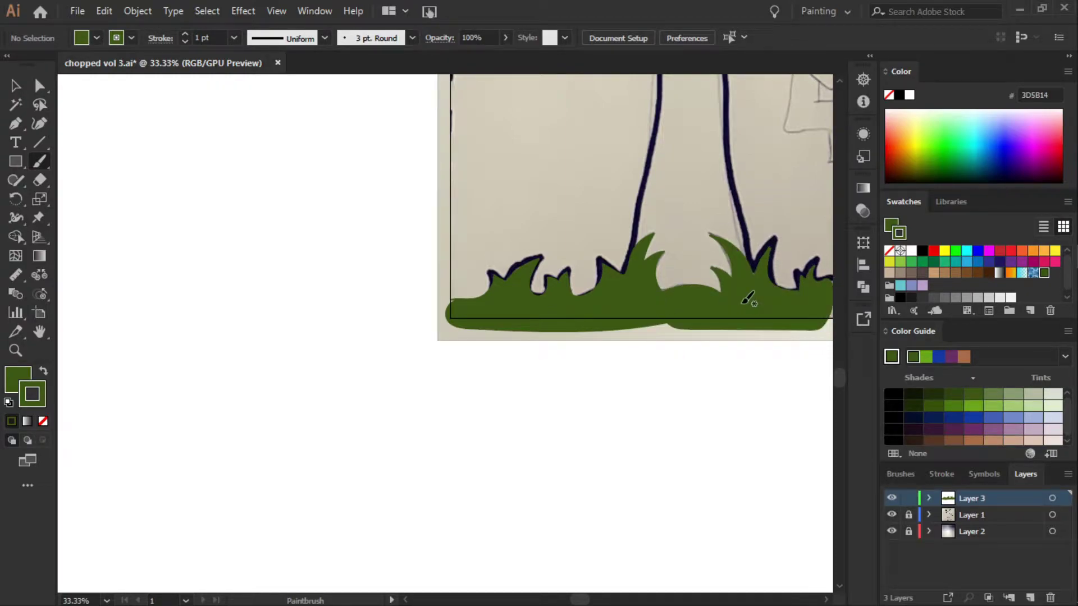
pyautogui.hscroll(5, 617, 575)
pyautogui.click(185, 34)
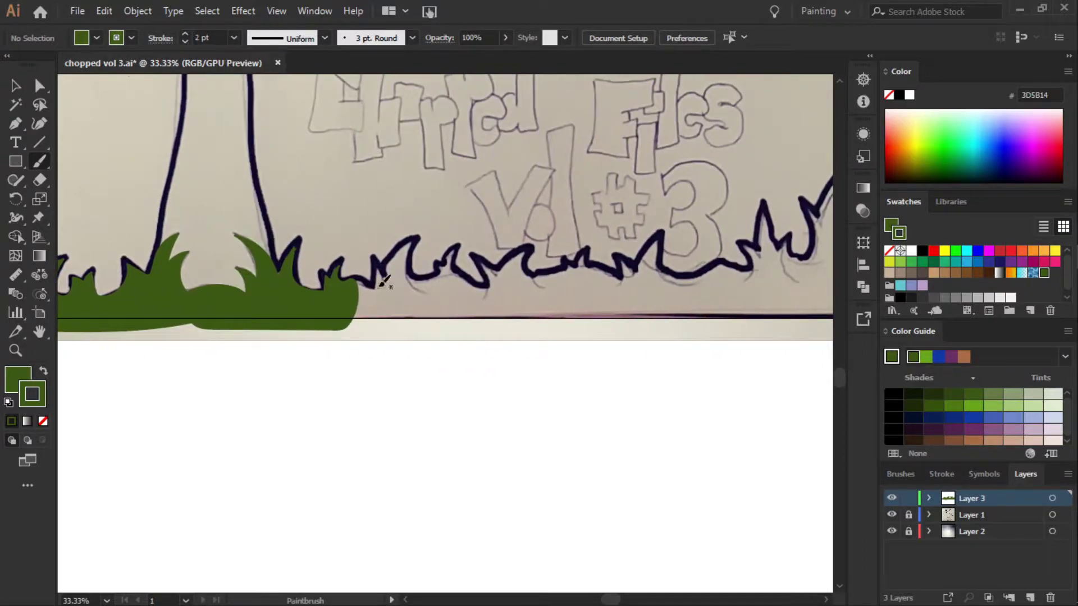
pyautogui.moveTo(382, 284)
pyautogui.mouseDown()
pyautogui.moveTo(418, 239)
pyautogui.moveTo(435, 275)
pyautogui.moveTo(459, 249)
pyautogui.moveTo(495, 272)
pyautogui.moveTo(531, 247)
pyautogui.moveTo(571, 261)
pyautogui.moveTo(651, 248)
pyautogui.moveTo(676, 275)
pyautogui.moveTo(354, 277)
pyautogui.moveTo(370, 284)
pyautogui.mouseUp()
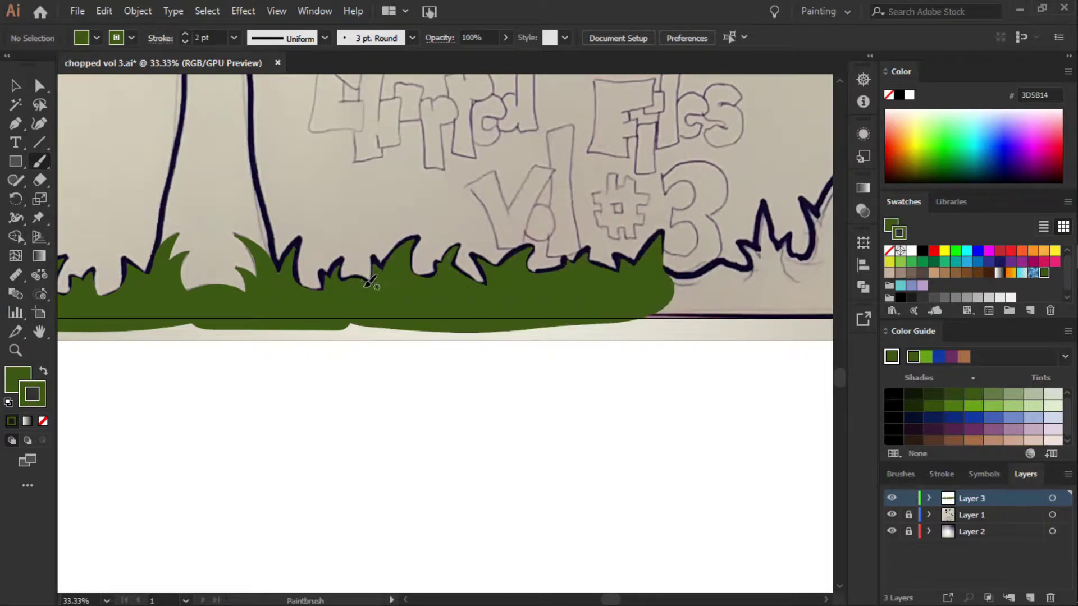
pyautogui.hscroll(5, 702, 404)
pyautogui.moveTo(751, 241)
pyautogui.mouseDown()
pyautogui.moveTo(667, 223)
pyautogui.moveTo(675, 170)
pyautogui.moveTo(592, 157)
pyautogui.moveTo(588, 199)
pyautogui.moveTo(552, 234)
pyautogui.moveTo(502, 190)
pyautogui.moveTo(480, 227)
pyautogui.moveTo(382, 267)
pyautogui.moveTo(328, 314)
pyautogui.moveTo(656, 318)
pyautogui.moveTo(762, 216)
pyautogui.mouseUp()
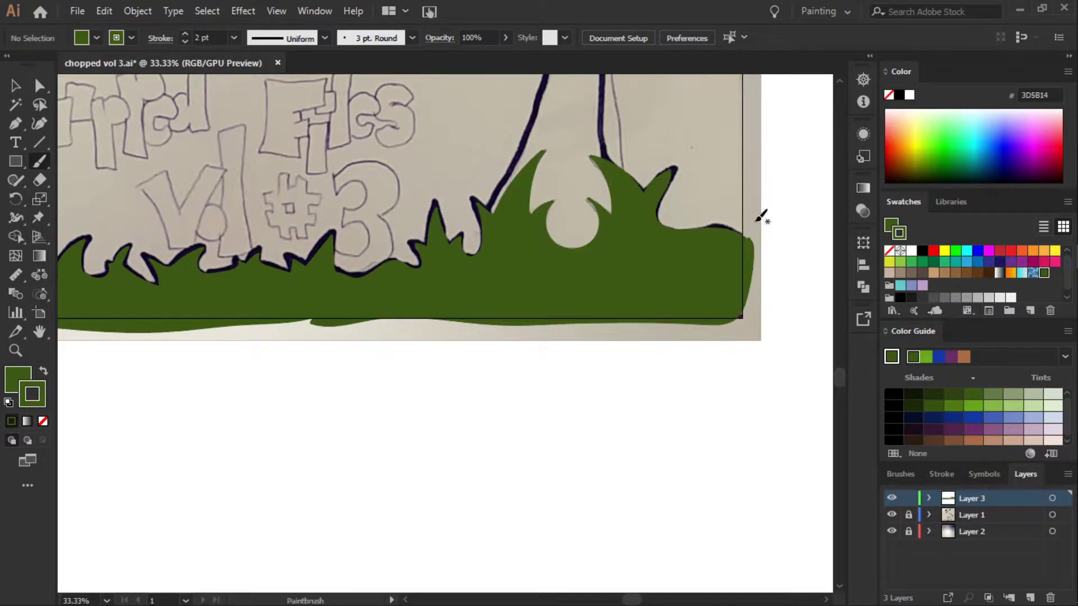
# - Try a bright green highlight on the right grass blade, then undo it
pyautogui.click(1049, 268)
pyautogui.moveTo(665, 185); pyautogui.dragTo(677, 168)
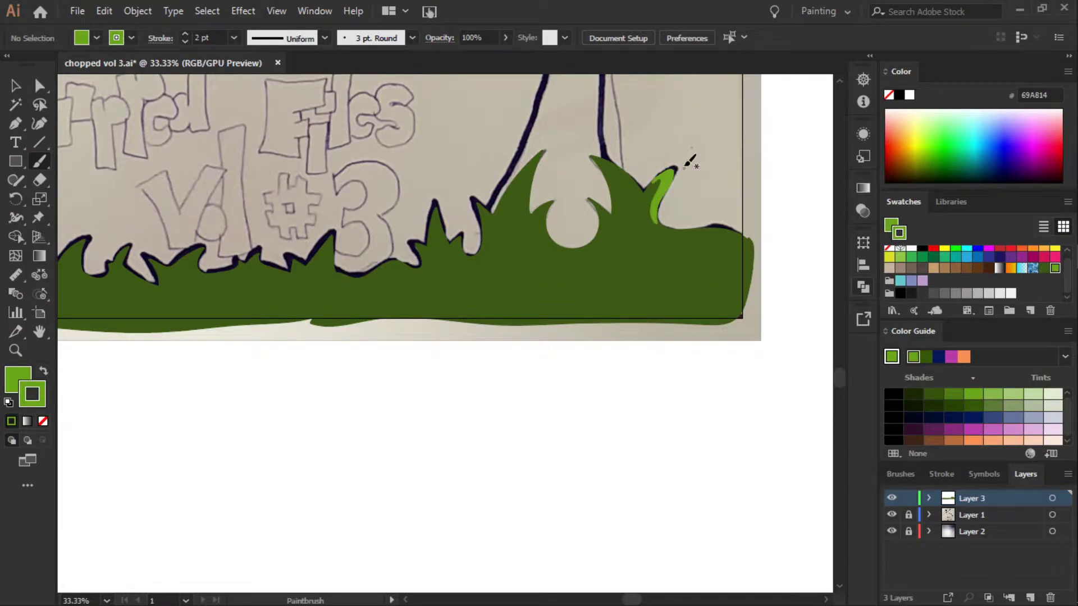
pyautogui.click(107, 19)
pyautogui.click(135, 25)
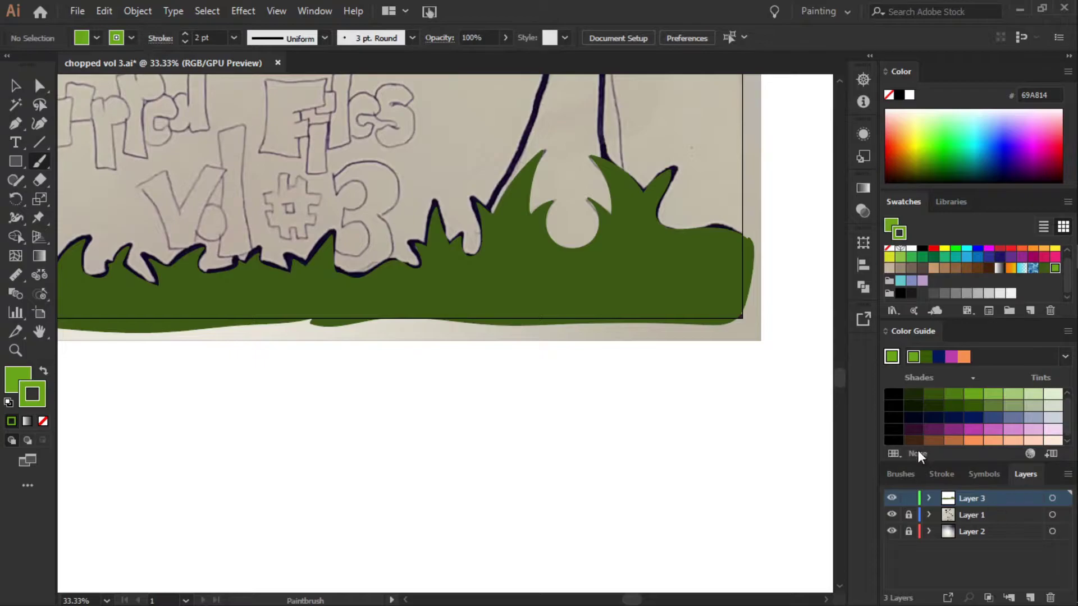
pyautogui.moveTo(843, 382); pyautogui.dragTo(839, 306)
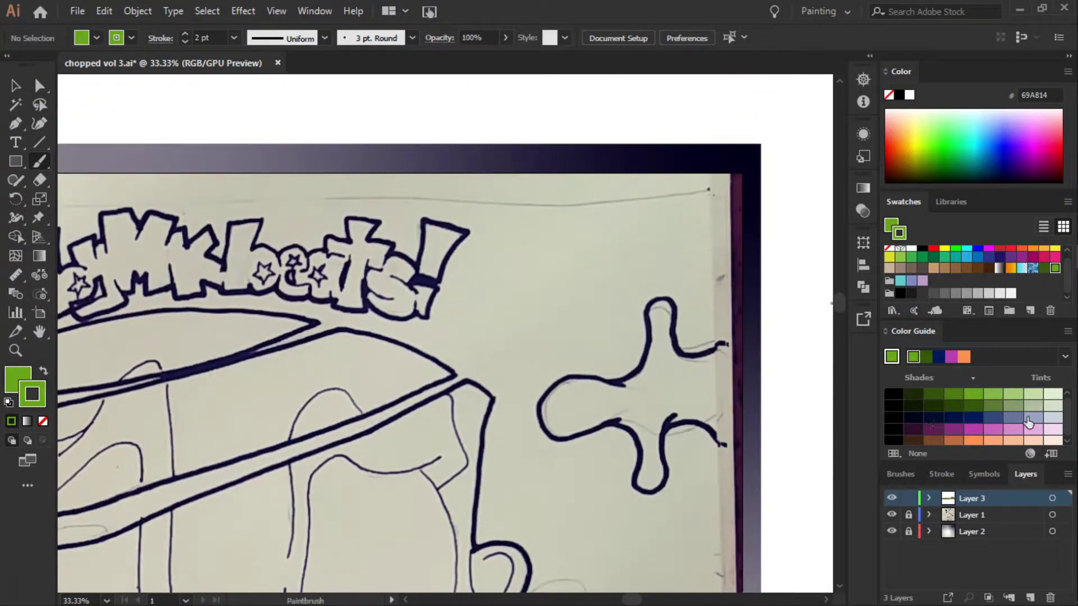
# - Add a new layer and set no fill with a black 3 pt stroke
pyautogui.click(1030, 597)
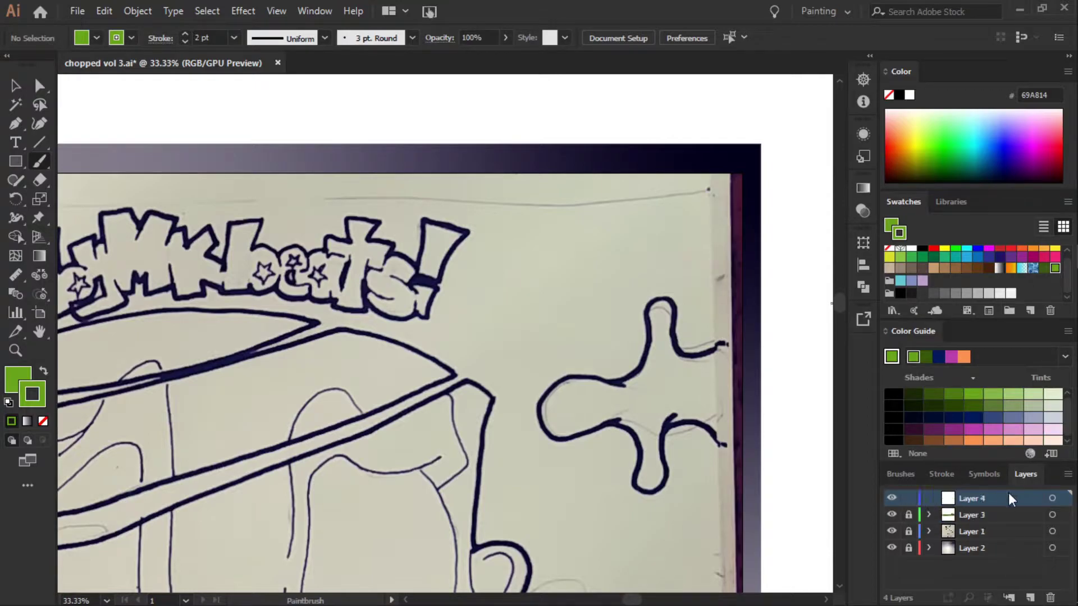
pyautogui.doubleClick(900, 293)
pyautogui.click(515, 399)
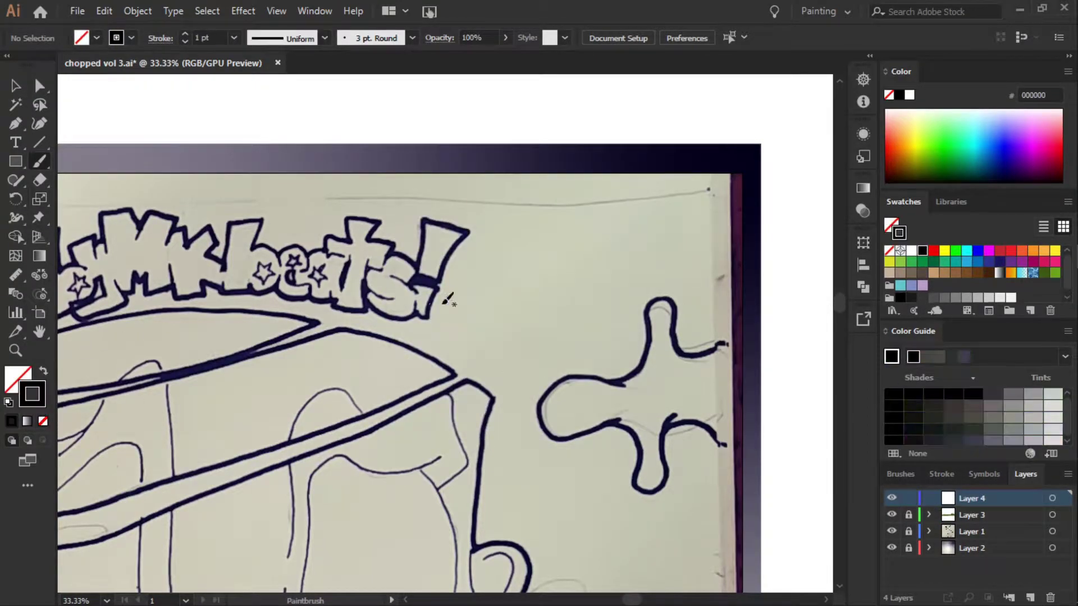
pyautogui.hscroll(-4, 448, 300)
pyautogui.hscroll(-6, 607, 586)
pyautogui.click(234, 38)
pyautogui.click(255, 147)
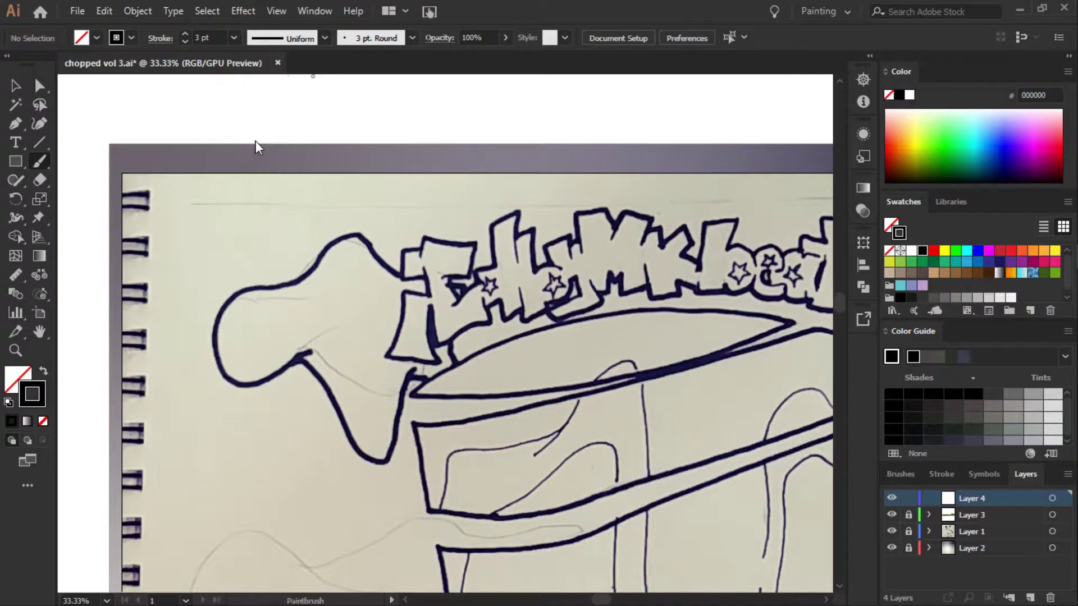
# - Trace the top of the board and the first letters, including the h
pyautogui.moveTo(416, 393)
pyautogui.mouseDown()
pyautogui.moveTo(791, 321)
pyautogui.moveTo(413, 394)
pyautogui.moveTo(327, 377)
pyautogui.moveTo(341, 236)
pyautogui.moveTo(434, 359)
pyautogui.moveTo(414, 381)
pyautogui.mouseUp()
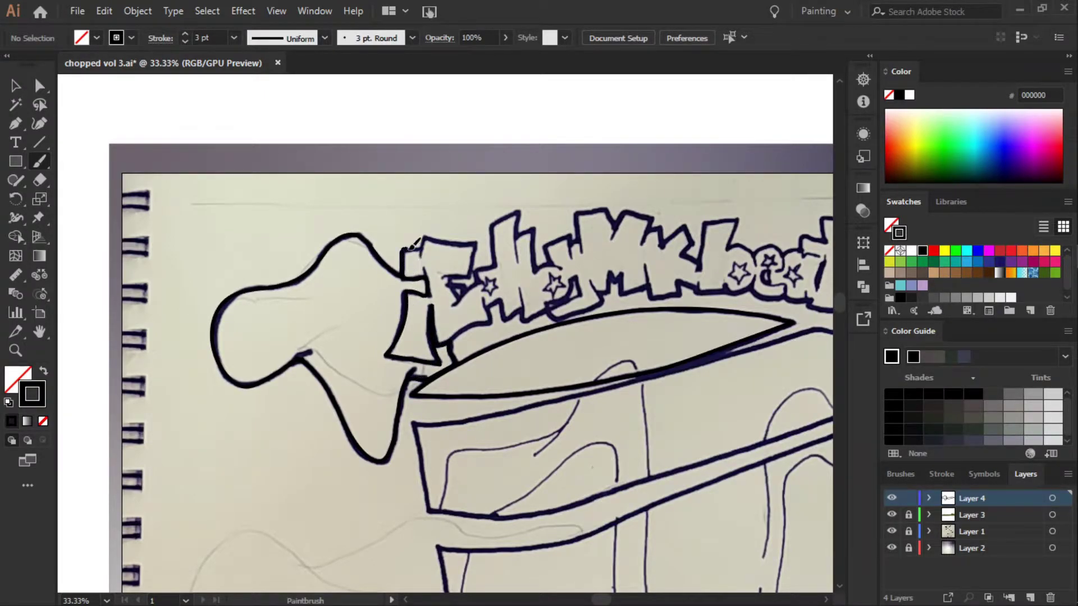
pyautogui.moveTo(428, 234)
pyautogui.mouseDown()
pyautogui.moveTo(492, 304)
pyautogui.moveTo(483, 308)
pyautogui.mouseUp()
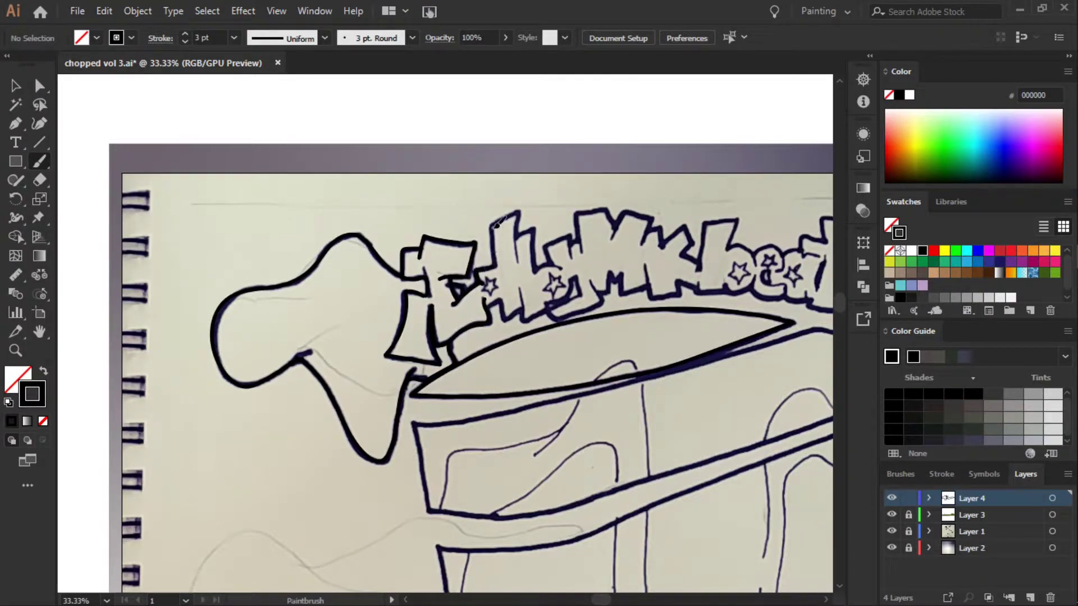
pyautogui.moveTo(496, 223)
pyautogui.mouseDown()
pyautogui.moveTo(516, 261)
pyautogui.moveTo(539, 264)
pyautogui.moveTo(525, 318)
pyautogui.mouseUp()
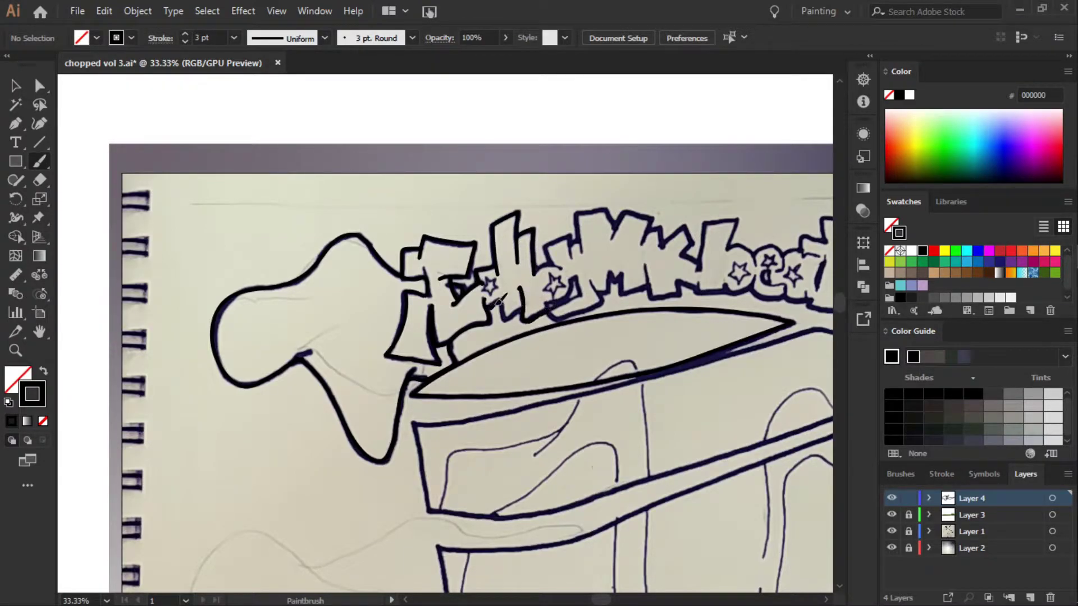
pyautogui.moveTo(506, 279); pyautogui.dragTo(514, 319)
pyautogui.moveTo(566, 263); pyautogui.dragTo(579, 211)
pyautogui.moveTo(576, 275); pyautogui.dragTo(553, 306)
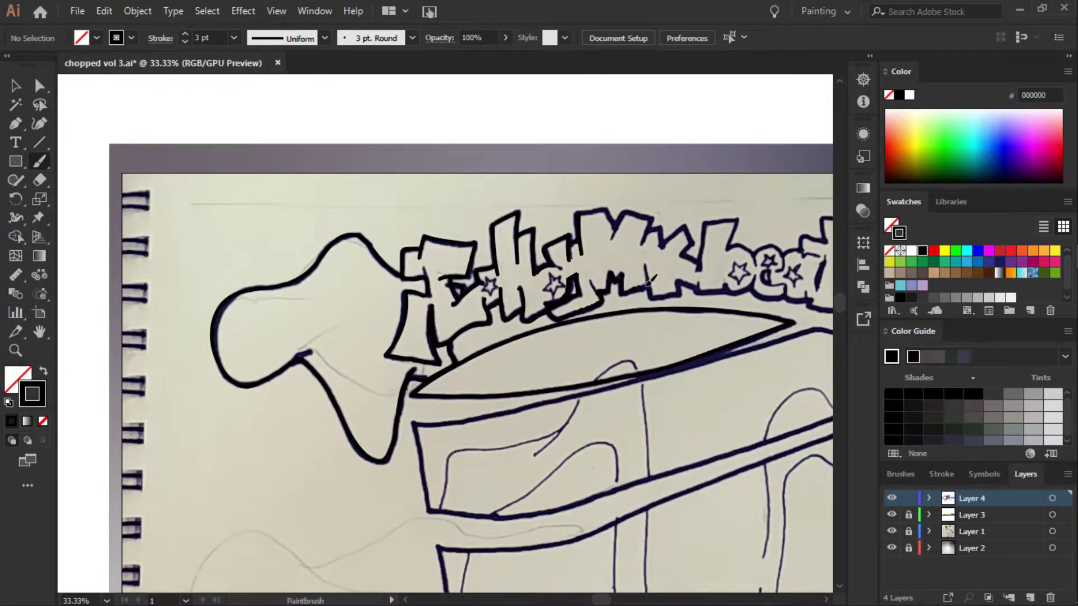
# - Outline the middle letters and the K, then the b and e of 'beats'
pyautogui.moveTo(618, 281); pyautogui.dragTo(645, 279)
pyautogui.moveTo(657, 213); pyautogui.dragTo(682, 264)
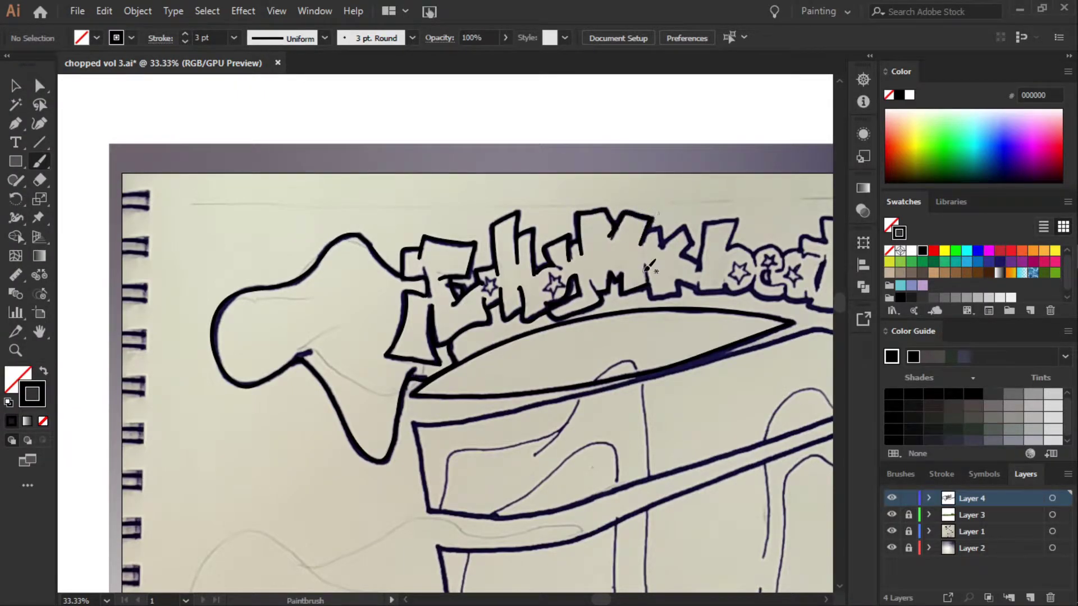
pyautogui.moveTo(597, 289); pyautogui.dragTo(609, 306)
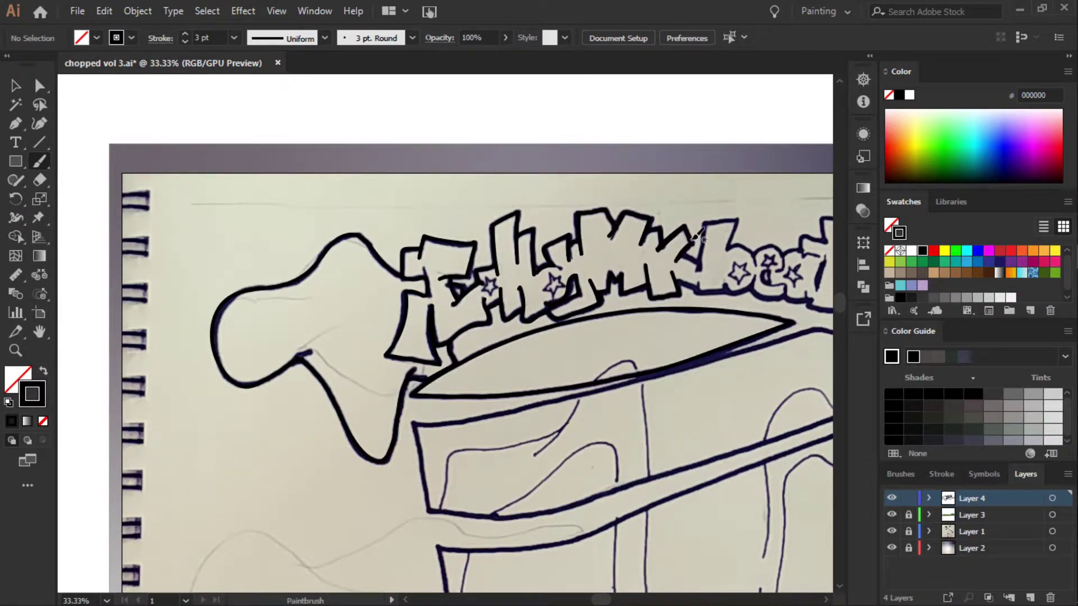
pyautogui.moveTo(680, 255)
pyautogui.mouseDown()
pyautogui.moveTo(376, 249)
pyautogui.moveTo(413, 250)
pyautogui.mouseUp()
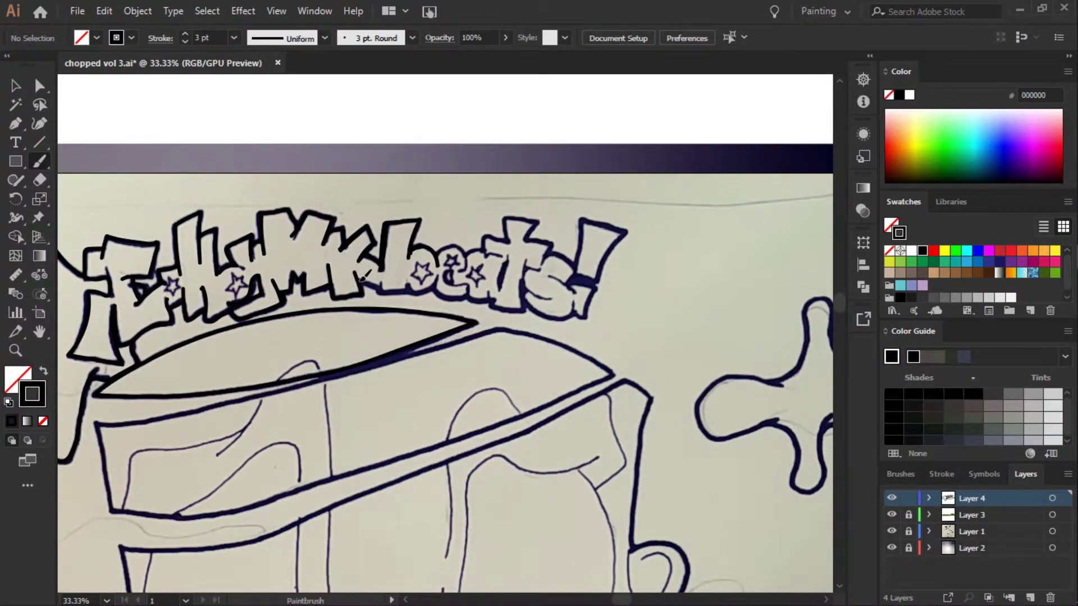
pyautogui.moveTo(380, 288)
pyautogui.mouseDown()
pyautogui.moveTo(440, 273)
pyautogui.moveTo(444, 249)
pyautogui.moveTo(538, 219)
pyautogui.moveTo(510, 246)
pyautogui.mouseUp()
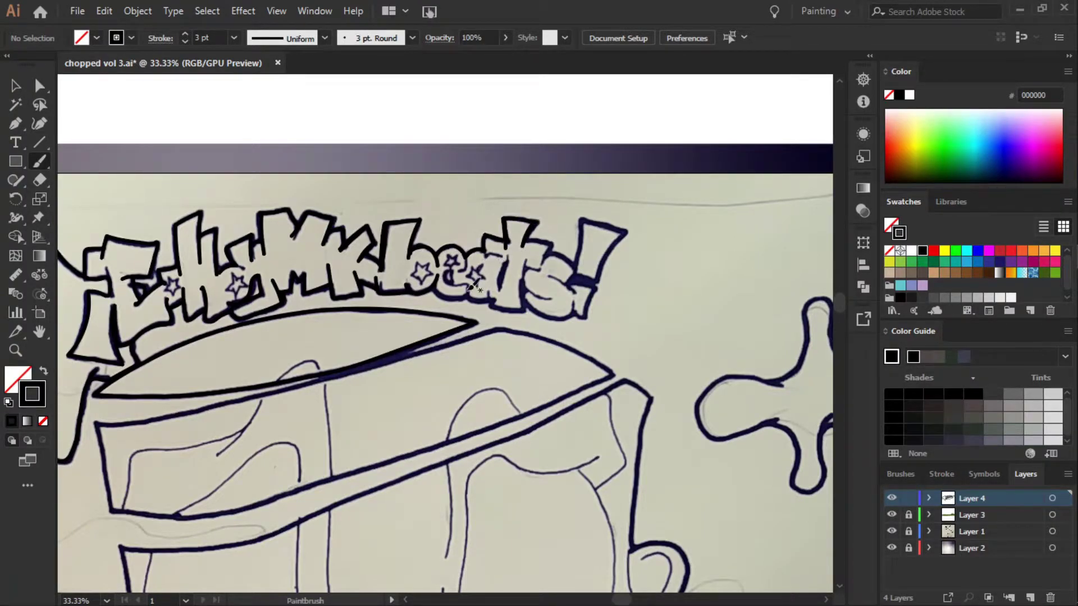
pyautogui.moveTo(471, 288)
pyautogui.mouseDown()
pyautogui.moveTo(455, 263)
pyautogui.moveTo(439, 285)
pyautogui.moveTo(525, 306)
pyautogui.moveTo(528, 272)
pyautogui.moveTo(571, 315)
pyautogui.moveTo(591, 304)
pyautogui.moveTo(586, 219)
pyautogui.moveTo(574, 251)
pyautogui.moveTo(543, 232)
pyautogui.mouseUp()
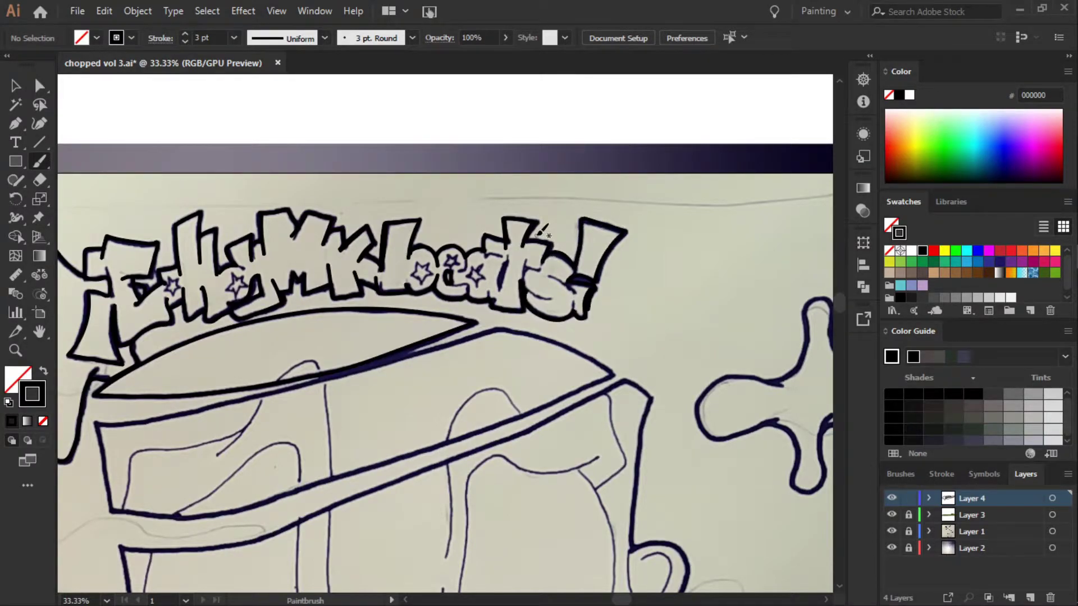
# - At 2 pt, trace the thin arcs, vertical line and lower left shape, redoing one stroke
pyautogui.click(233, 38)
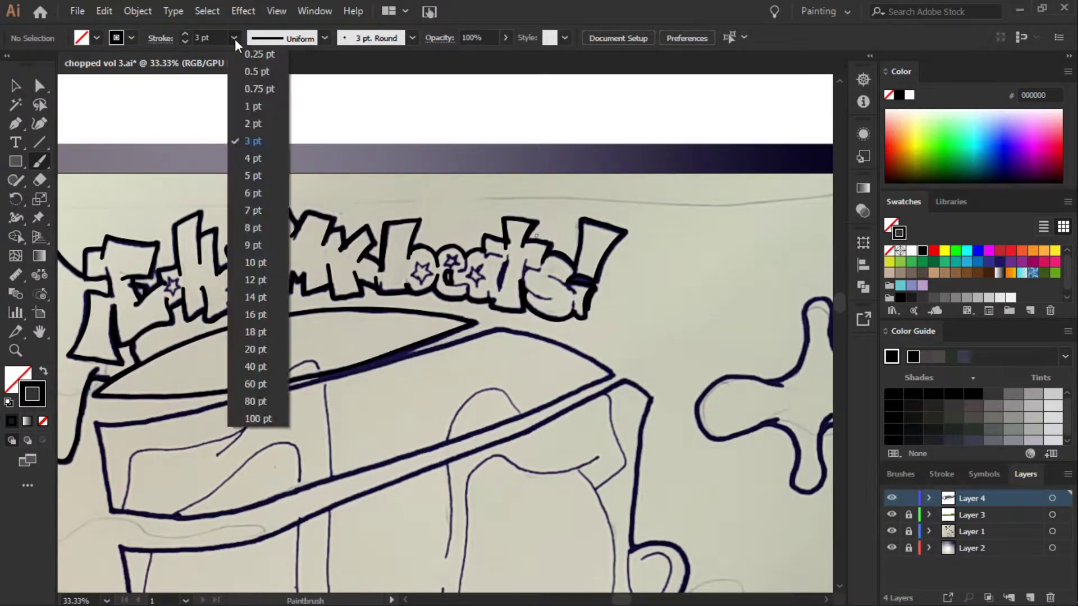
pyautogui.click(254, 124)
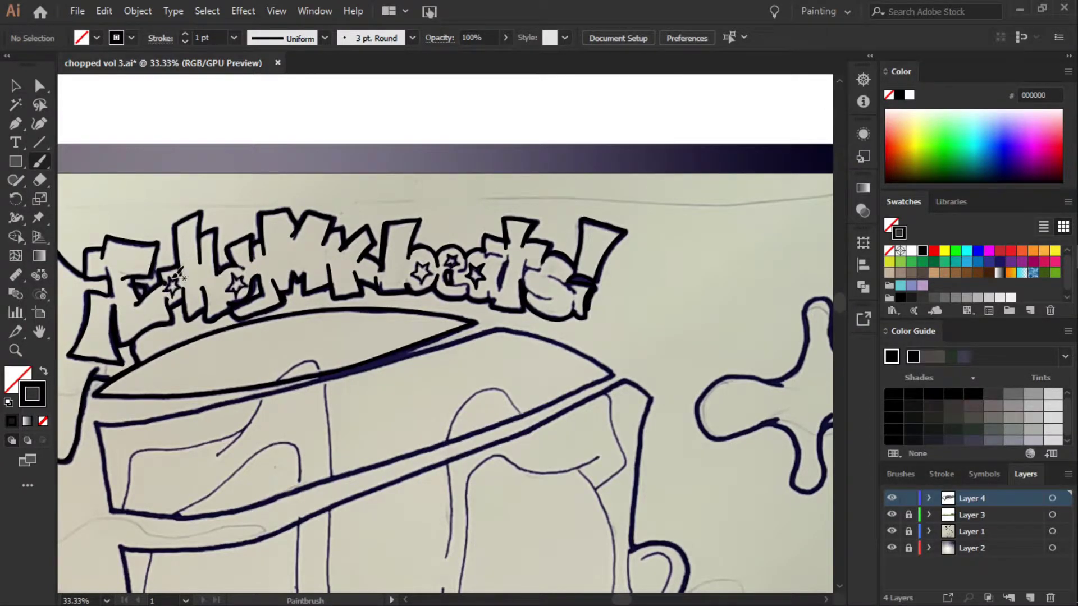
pyautogui.click(234, 37)
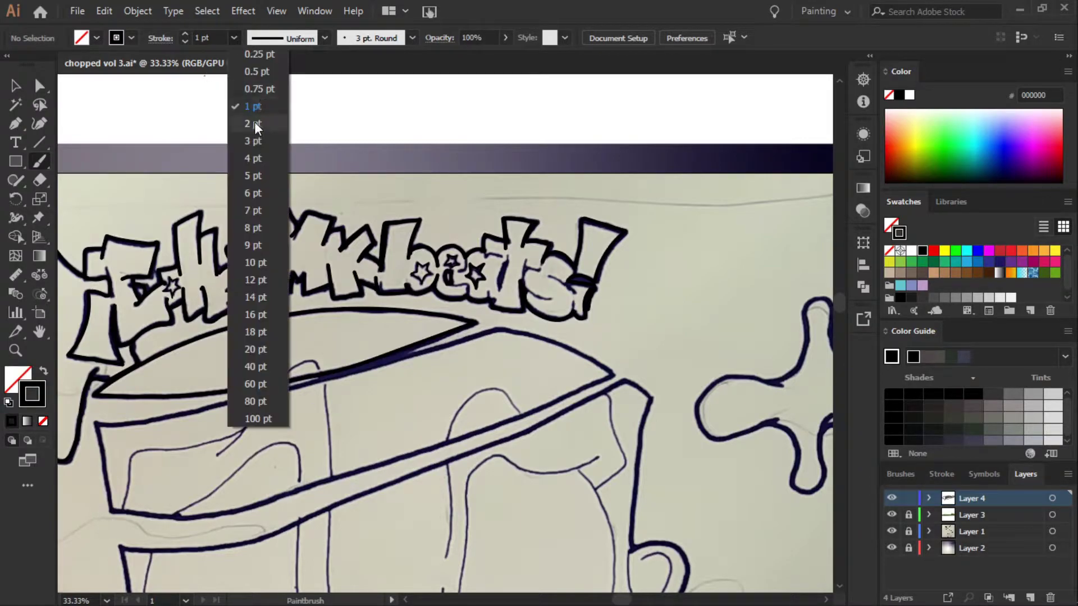
pyautogui.click(255, 128)
pyautogui.moveTo(446, 441); pyautogui.dragTo(525, 413)
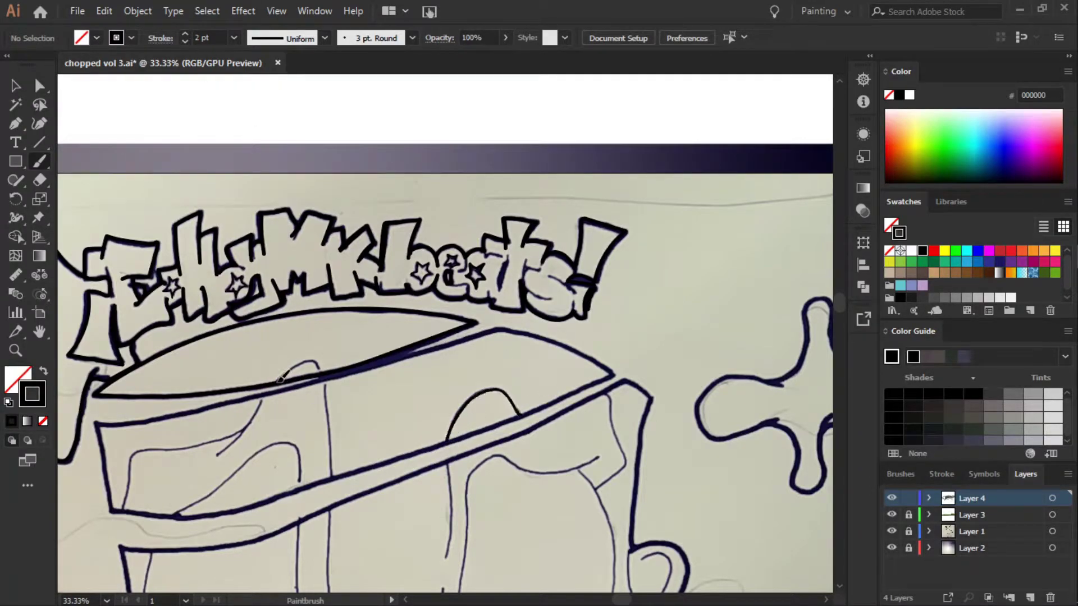
pyautogui.moveTo(276, 382)
pyautogui.mouseDown()
pyautogui.moveTo(321, 371)
pyautogui.moveTo(331, 474)
pyautogui.mouseUp()
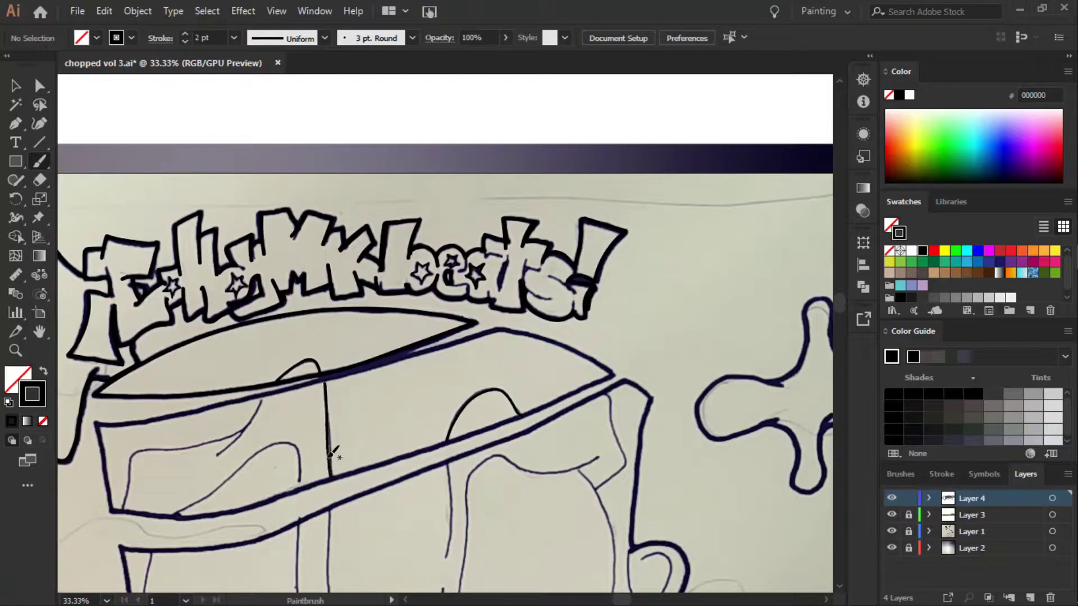
pyautogui.moveTo(175, 516); pyautogui.dragTo(304, 482)
pyautogui.moveTo(262, 398); pyautogui.dragTo(215, 454)
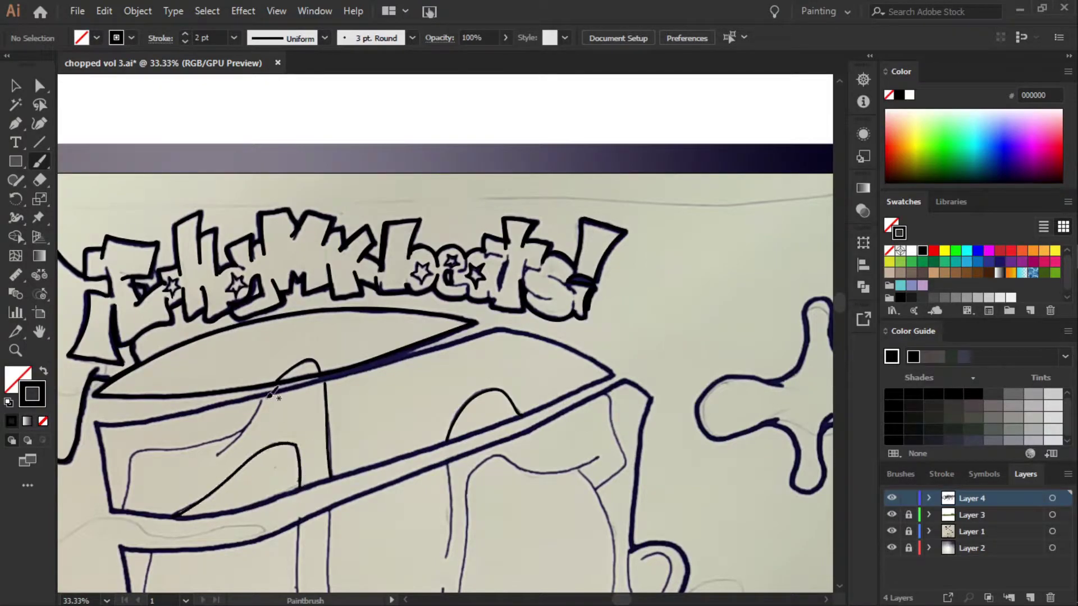
pyautogui.moveTo(122, 510); pyautogui.dragTo(151, 446)
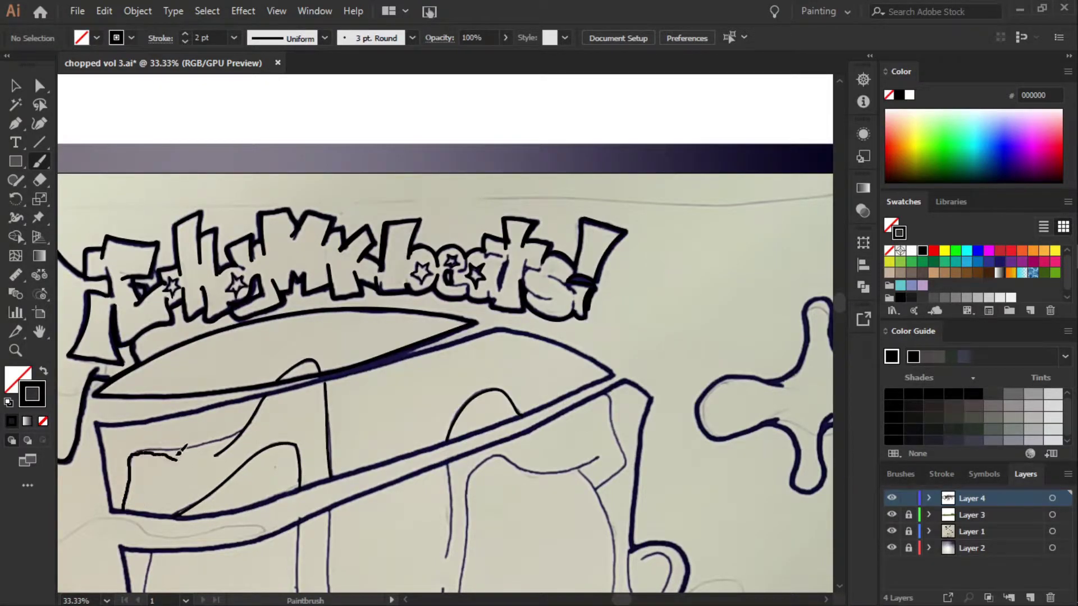
pyautogui.hotkey('ctrl', 'z')
pyautogui.moveTo(123, 509)
pyautogui.mouseDown()
pyautogui.moveTo(179, 448)
pyautogui.moveTo(264, 388)
pyautogui.mouseUp()
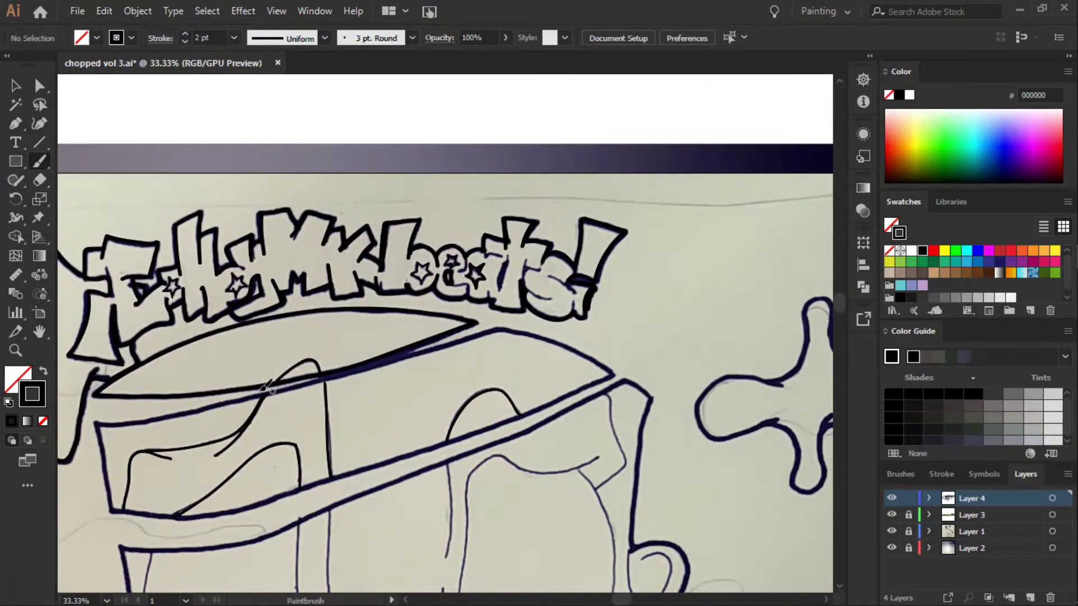
# - At 3 pt, trace the upper body line, the band's diagonal edges and its right edge
pyautogui.click(233, 38)
pyautogui.click(264, 123)
pyautogui.moveTo(99, 420); pyautogui.dragTo(110, 490)
pyautogui.moveTo(97, 422); pyautogui.dragTo(505, 330)
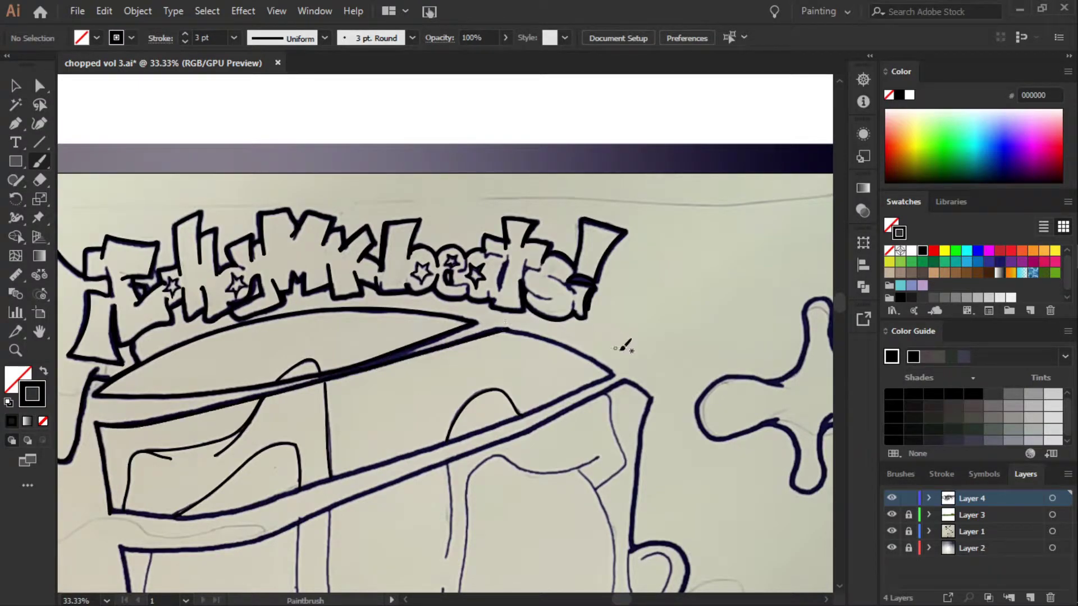
pyautogui.moveTo(592, 385); pyautogui.dragTo(115, 499)
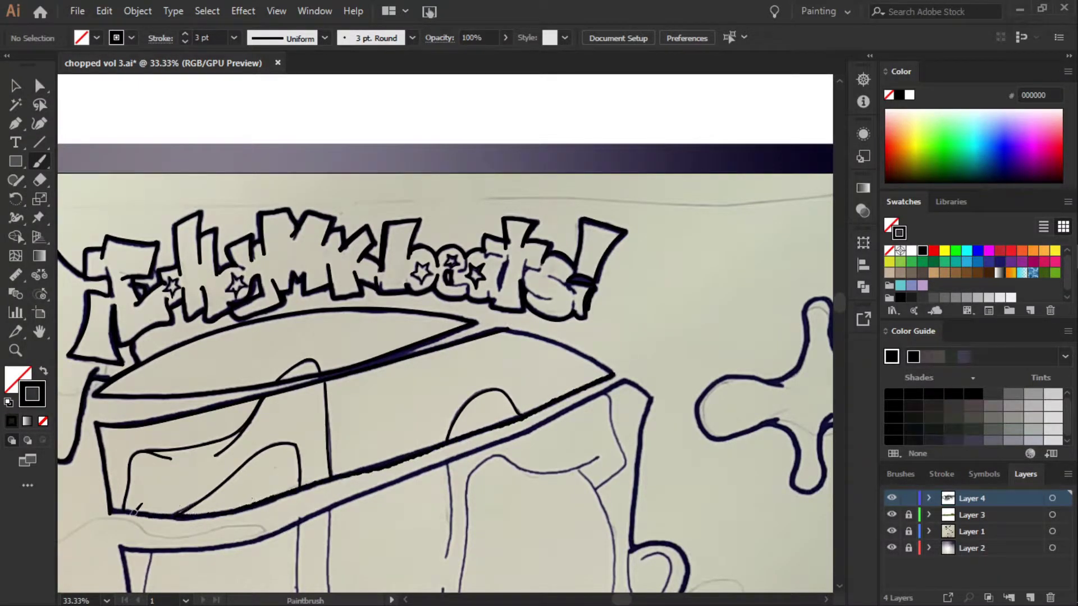
pyautogui.moveTo(650, 393)
pyautogui.mouseDown()
pyautogui.moveTo(584, 401)
pyautogui.moveTo(258, 536)
pyautogui.moveTo(119, 543)
pyautogui.mouseUp()
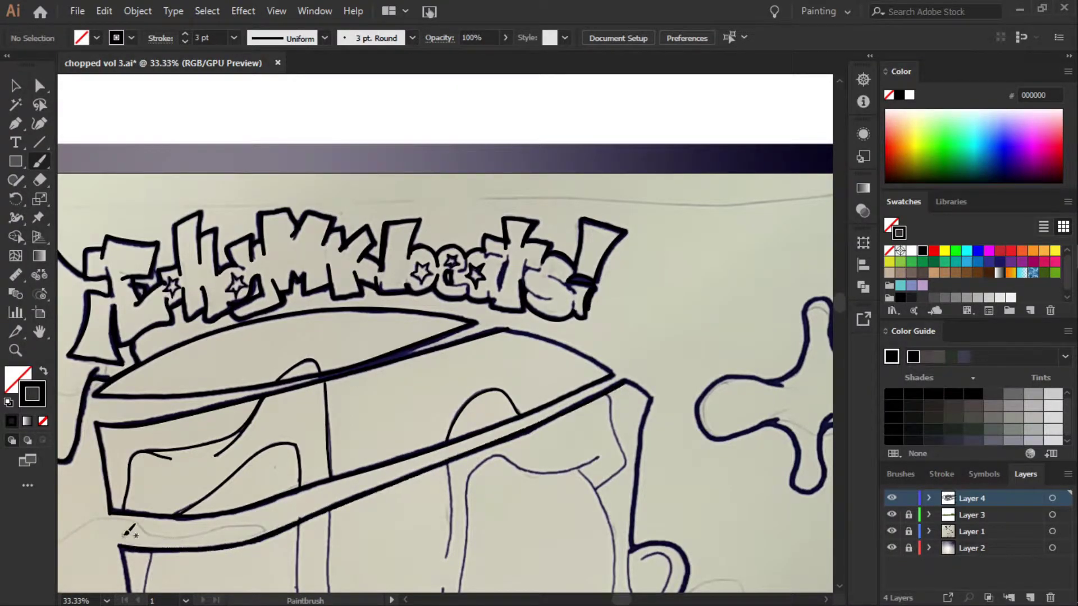
pyautogui.moveTo(625, 381); pyautogui.dragTo(633, 545)
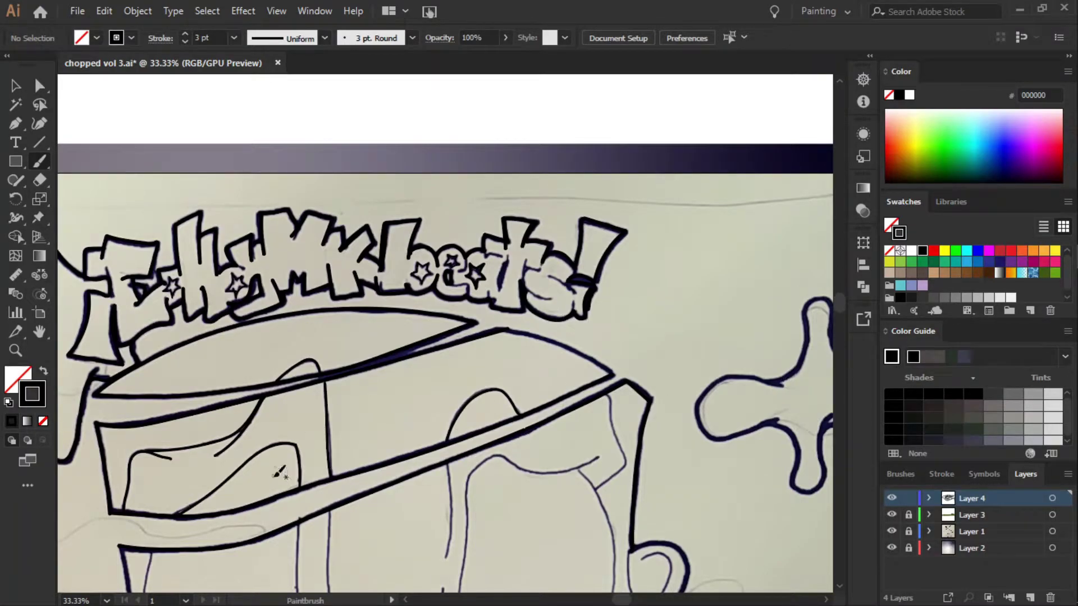
pyautogui.moveTo(839, 303); pyautogui.dragTo(839, 327)
pyautogui.moveTo(631, 259)
pyautogui.mouseDown()
pyautogui.moveTo(676, 255)
pyautogui.moveTo(671, 321)
pyautogui.moveTo(94, 514)
pyautogui.moveTo(120, 257)
pyautogui.mouseUp()
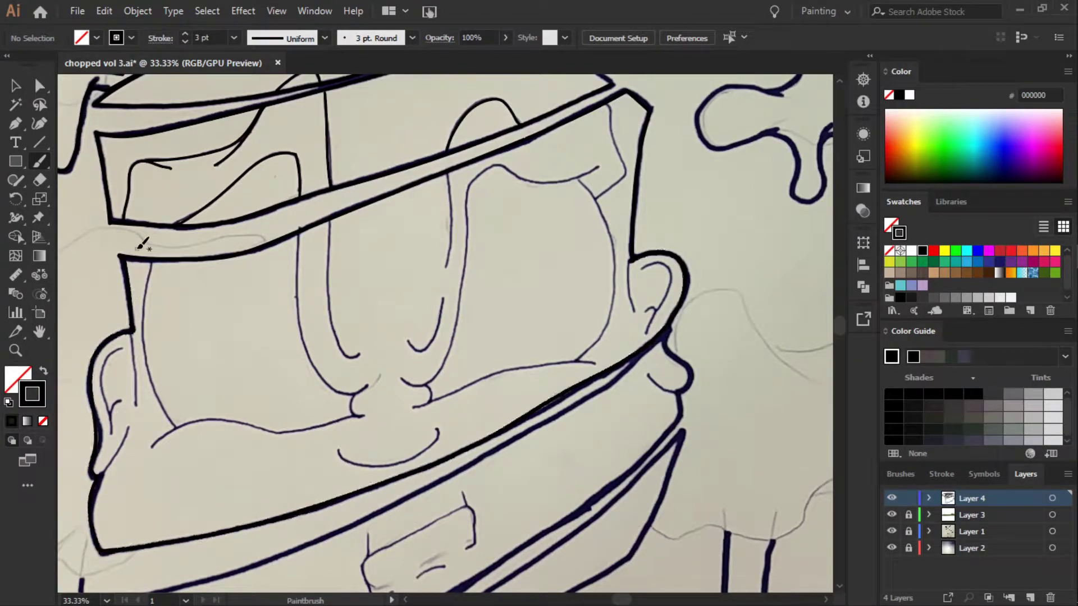
# - At 2 pt, trace the cheek, inner ear, jaw line and inner face contour
pyautogui.click(234, 38)
pyautogui.click(255, 119)
pyautogui.moveTo(152, 261)
pyautogui.mouseDown()
pyautogui.moveTo(144, 289)
pyautogui.moveTo(174, 426)
pyautogui.mouseUp()
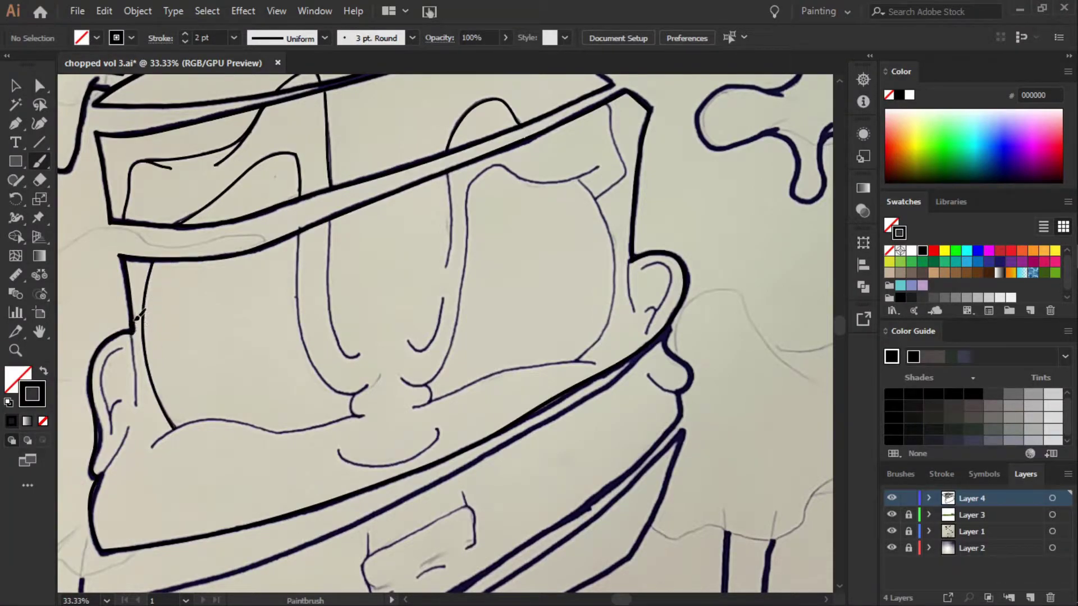
pyautogui.moveTo(134, 330); pyautogui.dragTo(136, 409)
pyautogui.moveTo(123, 349); pyautogui.dragTo(110, 416)
pyautogui.moveTo(147, 452)
pyautogui.mouseDown()
pyautogui.moveTo(215, 415)
pyautogui.moveTo(368, 417)
pyautogui.mouseUp()
pyautogui.moveTo(301, 227)
pyautogui.mouseDown()
pyautogui.moveTo(301, 281)
pyautogui.moveTo(348, 392)
pyautogui.moveTo(367, 389)
pyautogui.mouseUp()
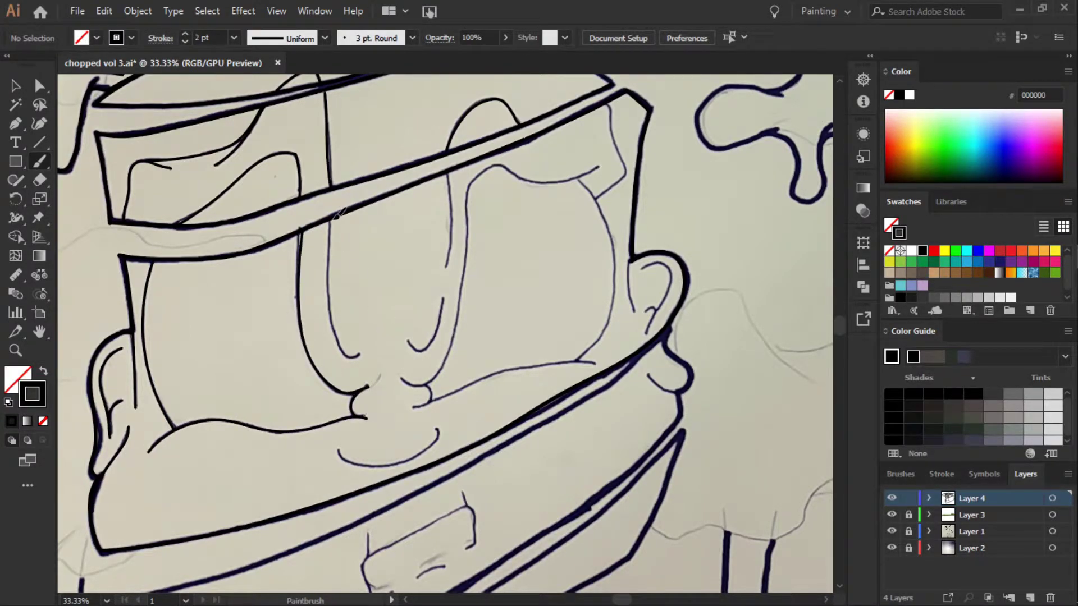
pyautogui.moveTo(337, 214); pyautogui.dragTo(360, 352)
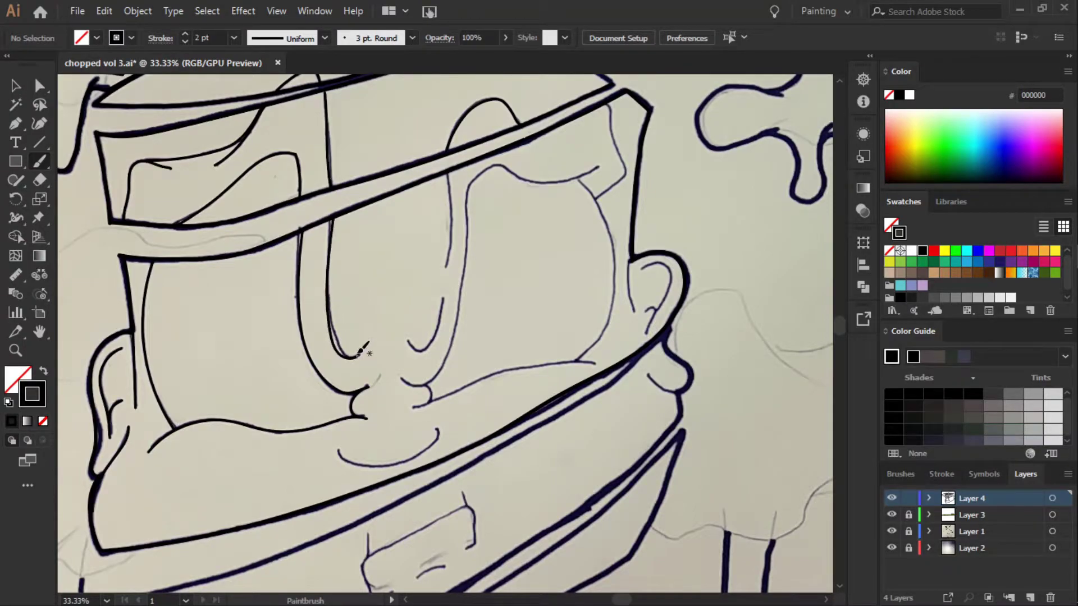
# - Trace the nose, right face contour, ear edge, lower lip and rectangular mouth
pyautogui.moveTo(449, 166)
pyautogui.mouseDown()
pyautogui.moveTo(447, 271)
pyautogui.moveTo(408, 339)
pyautogui.mouseUp()
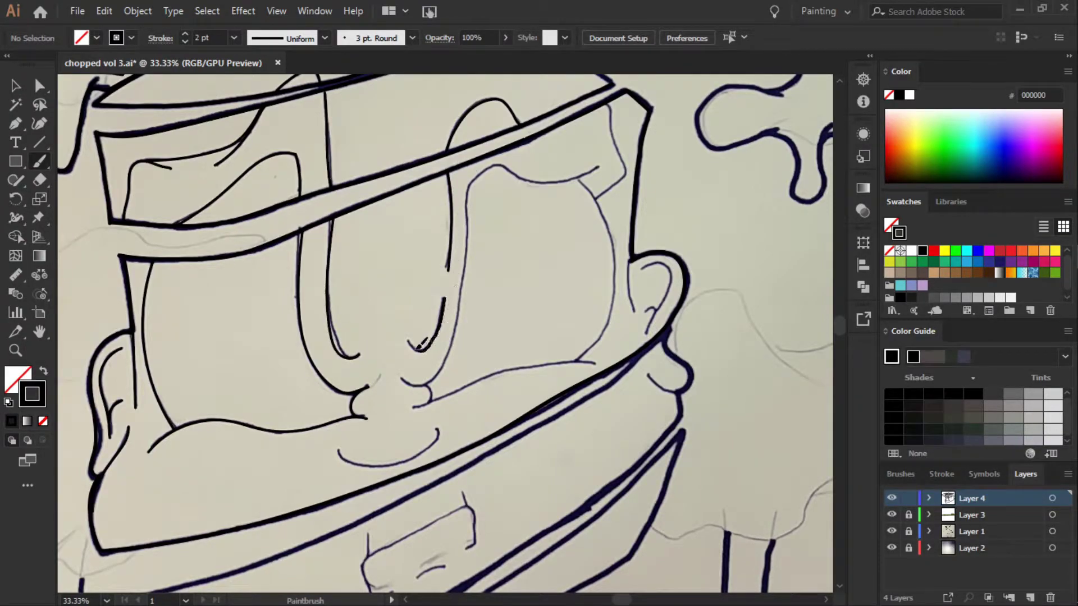
pyautogui.moveTo(405, 377)
pyautogui.mouseDown()
pyautogui.moveTo(456, 321)
pyautogui.moveTo(481, 172)
pyautogui.moveTo(594, 172)
pyautogui.moveTo(618, 230)
pyautogui.moveTo(589, 352)
pyautogui.moveTo(438, 396)
pyautogui.mouseUp()
pyautogui.moveTo(631, 253)
pyautogui.mouseDown()
pyautogui.moveTo(630, 306)
pyautogui.moveTo(674, 270)
pyautogui.moveTo(654, 314)
pyautogui.moveTo(651, 306)
pyautogui.mouseUp()
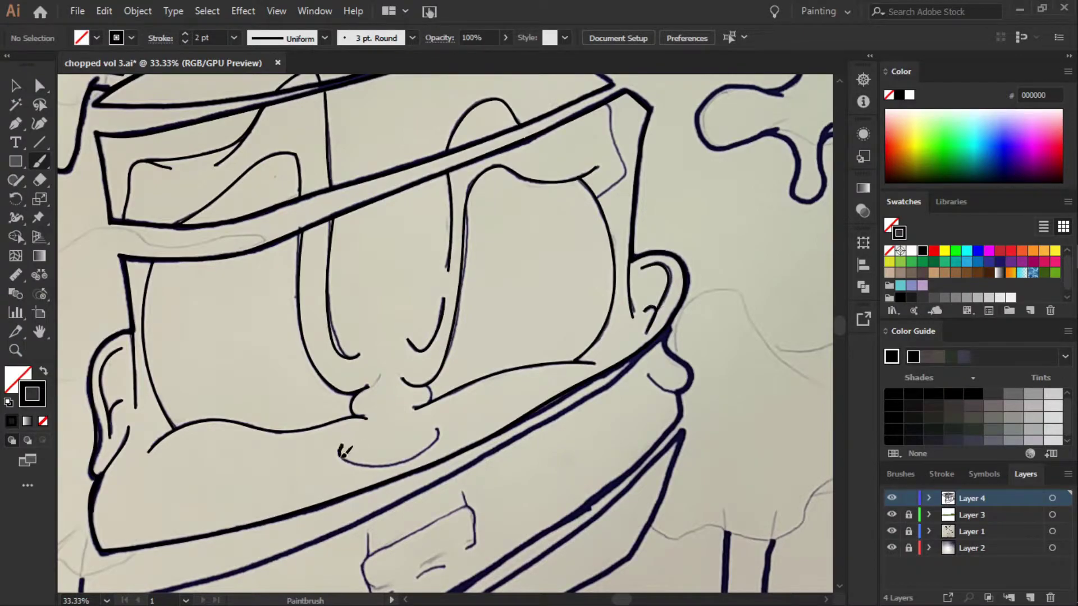
pyautogui.moveTo(340, 453)
pyautogui.mouseDown()
pyautogui.moveTo(421, 457)
pyautogui.moveTo(441, 431)
pyautogui.moveTo(435, 418)
pyautogui.mouseUp()
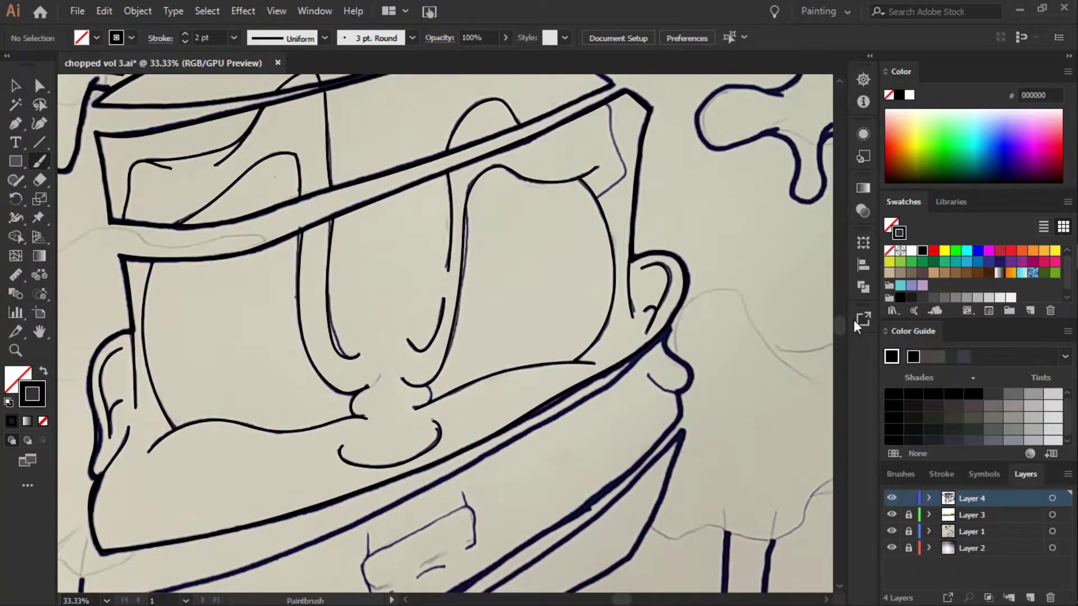
pyautogui.scroll(-3, 651, 253)
pyautogui.moveTo(646, 253); pyautogui.dragTo(685, 264)
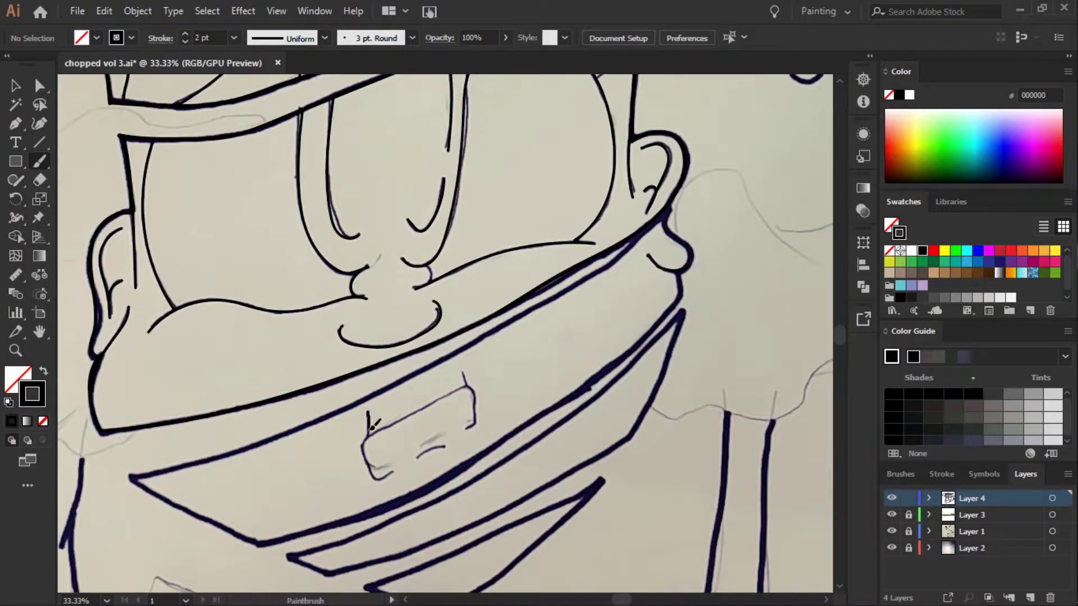
pyautogui.moveTo(397, 421)
pyautogui.mouseDown()
pyautogui.moveTo(364, 456)
pyautogui.moveTo(396, 473)
pyautogui.moveTo(375, 469)
pyautogui.moveTo(465, 387)
pyautogui.moveTo(449, 445)
pyautogui.mouseUp()
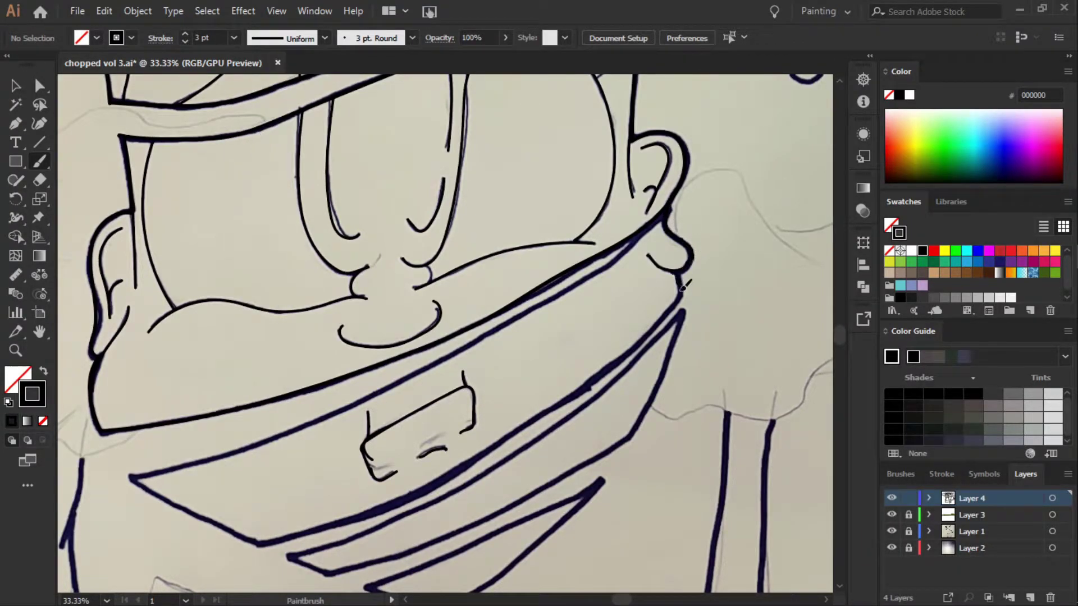
# - Trace the scarf's upper and lower edges and the mask's lower edges
pyautogui.moveTo(684, 286)
pyautogui.mouseDown()
pyautogui.moveTo(542, 413)
pyautogui.moveTo(393, 497)
pyautogui.moveTo(241, 539)
pyautogui.moveTo(135, 476)
pyautogui.mouseUp()
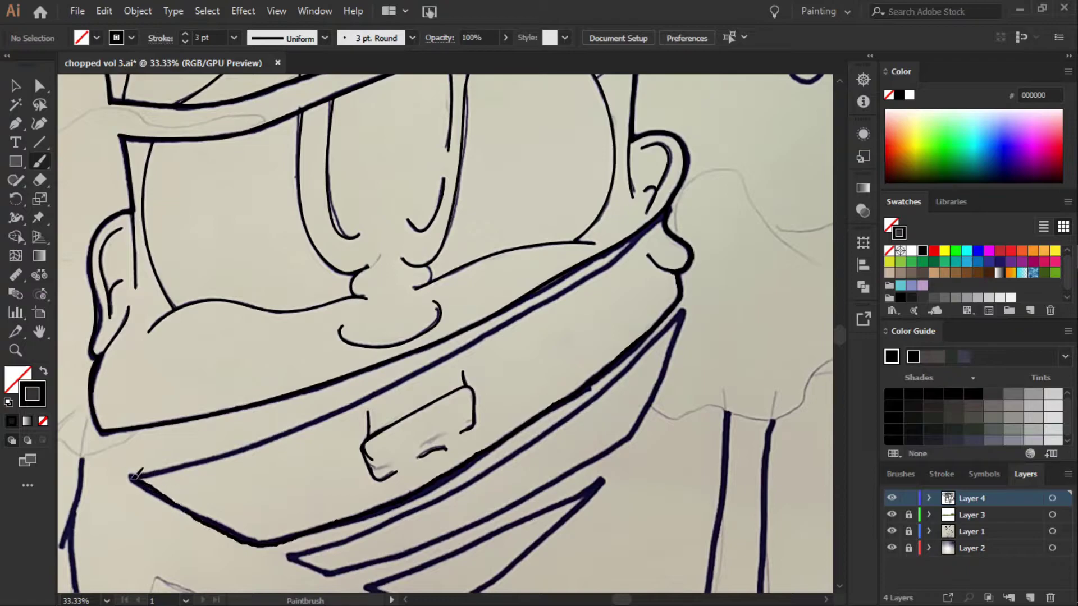
pyautogui.moveTo(226, 527); pyautogui.dragTo(349, 512)
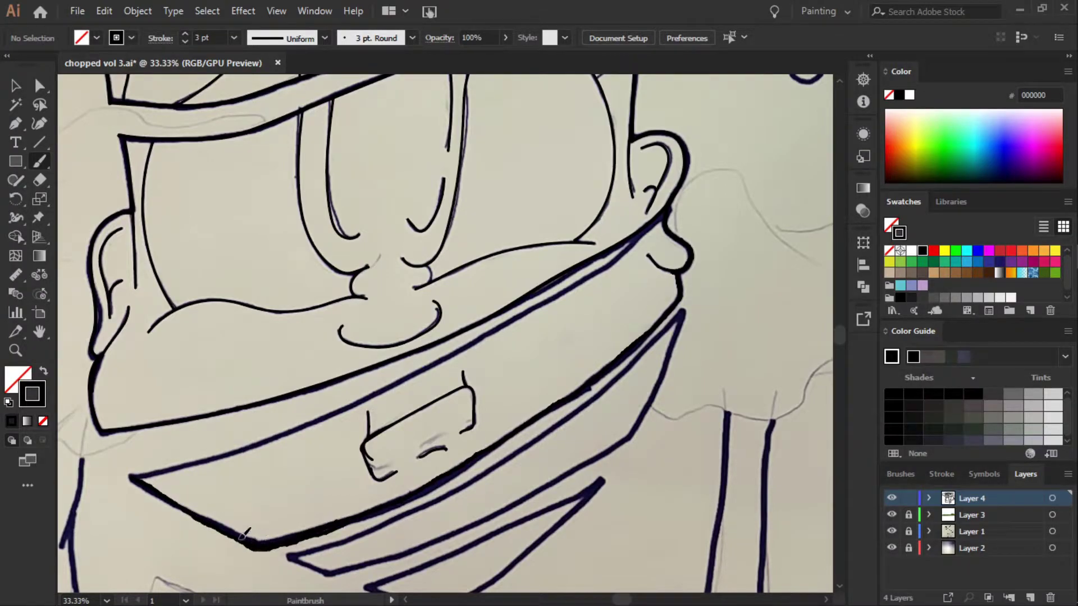
pyautogui.moveTo(135, 476)
pyautogui.mouseDown()
pyautogui.moveTo(357, 401)
pyautogui.moveTo(493, 332)
pyautogui.moveTo(668, 222)
pyautogui.mouseUp()
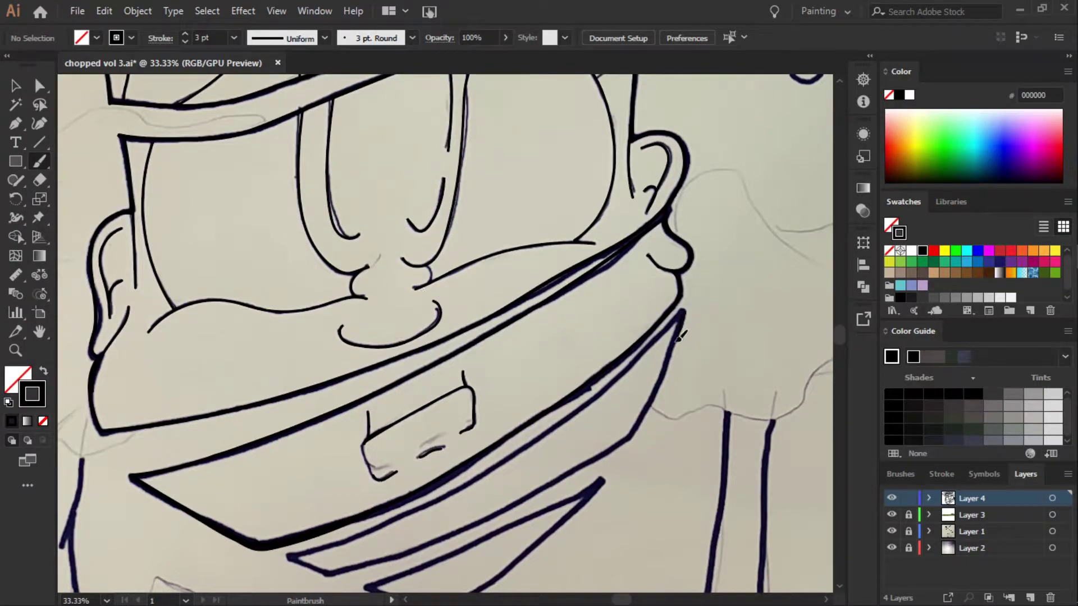
pyautogui.moveTo(680, 336)
pyautogui.mouseDown()
pyautogui.moveTo(496, 466)
pyautogui.moveTo(688, 340)
pyautogui.mouseUp()
# - Redraw the lower band edge smoothly and outline the first letter, the e and the F
pyautogui.moveTo(840, 338); pyautogui.dragTo(840, 346)
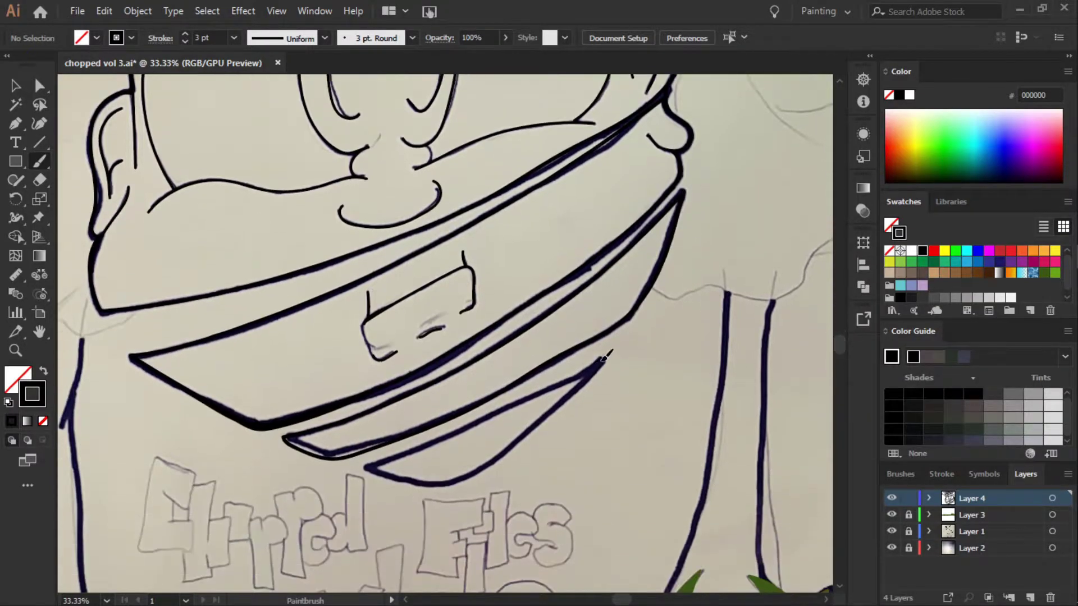
pyautogui.moveTo(393, 473)
pyautogui.mouseDown()
pyautogui.moveTo(505, 452)
pyautogui.moveTo(603, 362)
pyautogui.mouseUp()
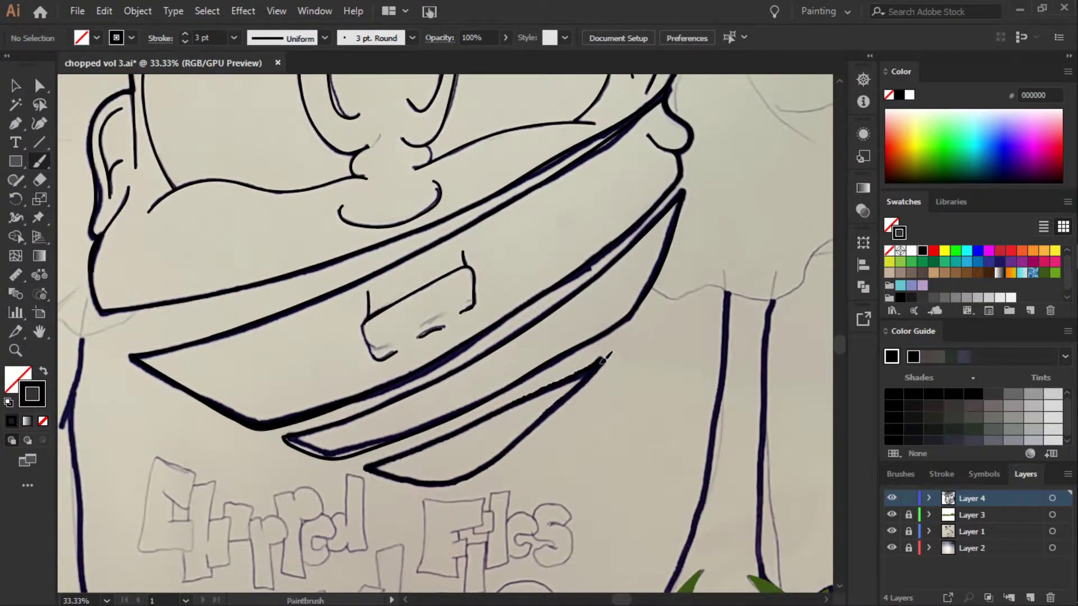
pyautogui.scroll(-5, 605, 363)
pyautogui.moveTo(155, 348)
pyautogui.mouseDown()
pyautogui.moveTo(216, 466)
pyautogui.moveTo(368, 442)
pyautogui.moveTo(362, 363)
pyautogui.moveTo(331, 405)
pyautogui.moveTo(295, 377)
pyautogui.moveTo(272, 405)
pyautogui.moveTo(250, 394)
pyautogui.moveTo(223, 405)
pyautogui.moveTo(212, 367)
pyautogui.moveTo(164, 343)
pyautogui.mouseUp()
pyautogui.moveTo(175, 391)
pyautogui.mouseDown()
pyautogui.moveTo(180, 412)
pyautogui.moveTo(183, 393)
pyautogui.mouseUp()
pyautogui.moveTo(319, 428); pyautogui.dragTo(324, 430)
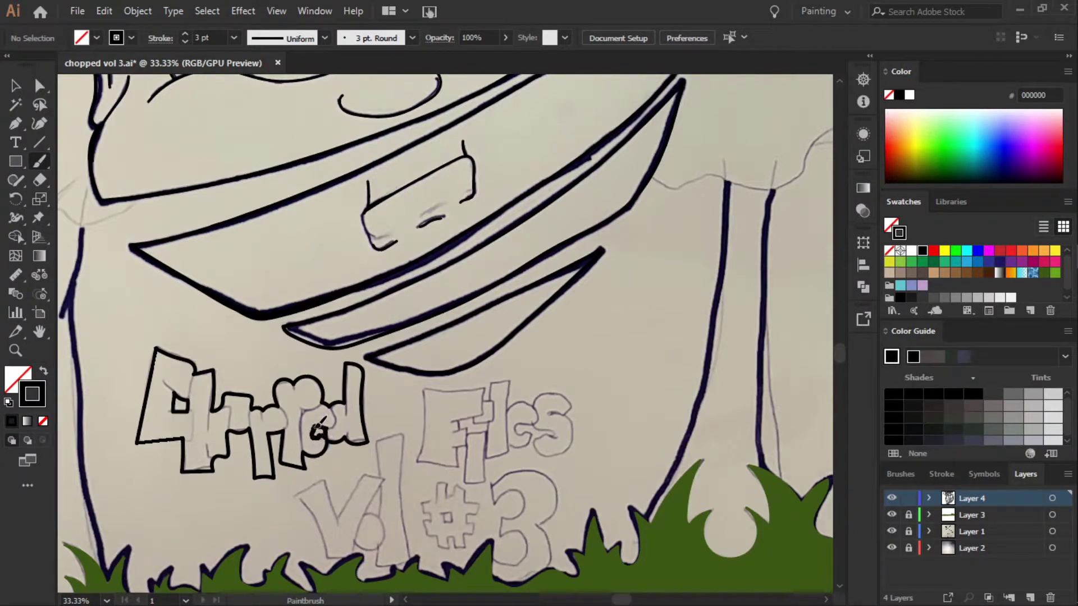
pyautogui.moveTo(425, 389)
pyautogui.mouseDown()
pyautogui.moveTo(422, 438)
pyautogui.moveTo(457, 466)
pyautogui.moveTo(469, 443)
pyautogui.moveTo(486, 482)
pyautogui.moveTo(542, 421)
pyautogui.moveTo(556, 434)
pyautogui.moveTo(578, 430)
pyautogui.moveTo(541, 387)
pyautogui.moveTo(508, 397)
pyautogui.moveTo(488, 382)
pyautogui.moveTo(430, 388)
pyautogui.mouseUp()
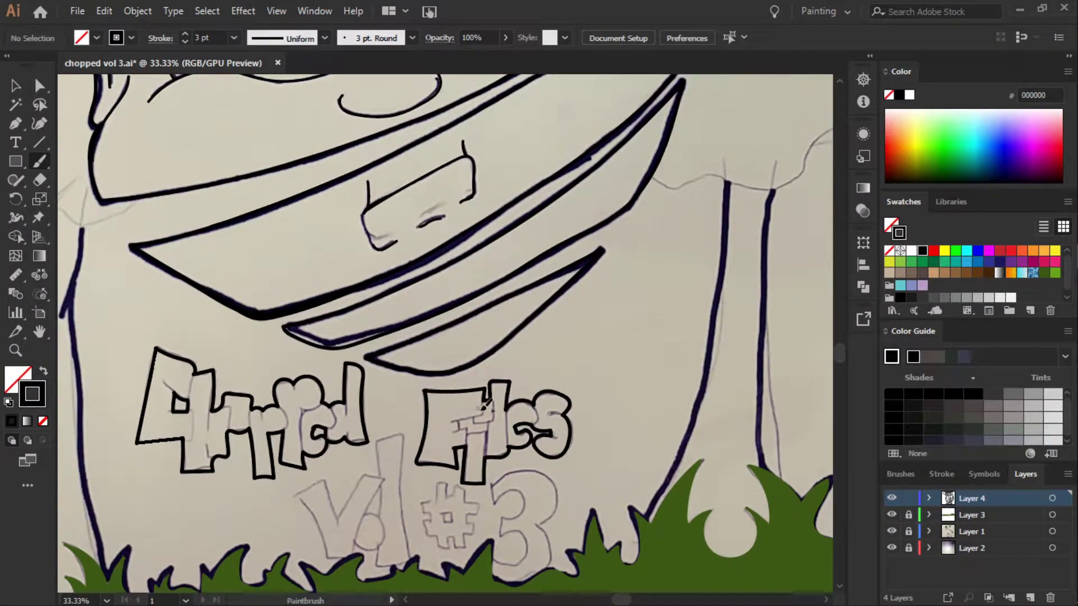
pyautogui.moveTo(459, 421); pyautogui.dragTo(486, 431)
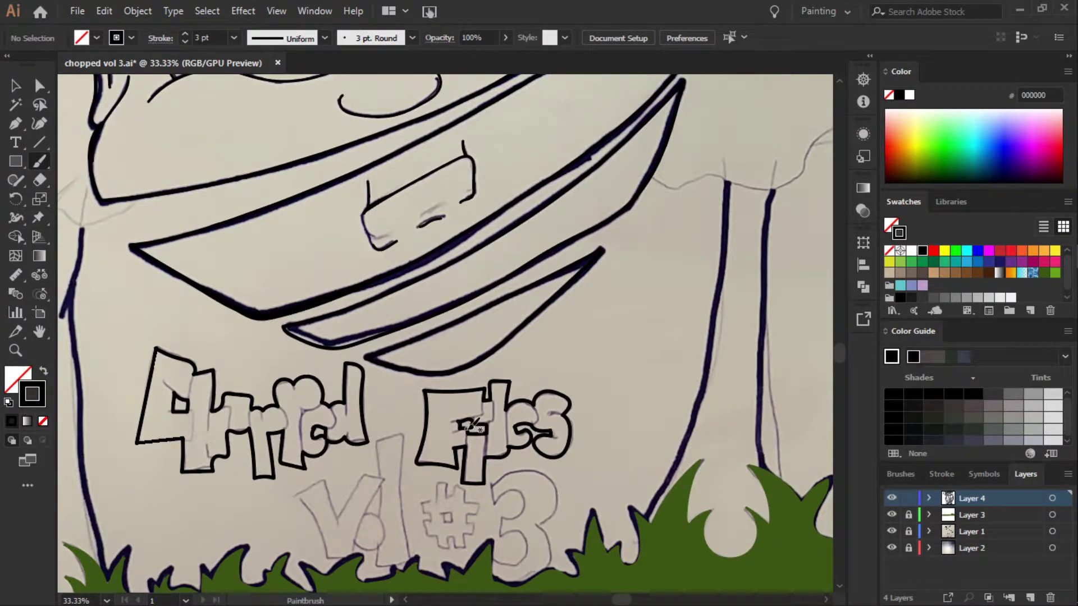
# - Outline the V and the o, redrawing a bad V stroke
pyautogui.moveTo(298, 490)
pyautogui.mouseDown()
pyautogui.moveTo(326, 540)
pyautogui.moveTo(376, 504)
pyautogui.moveTo(355, 478)
pyautogui.moveTo(317, 482)
pyautogui.mouseUp()
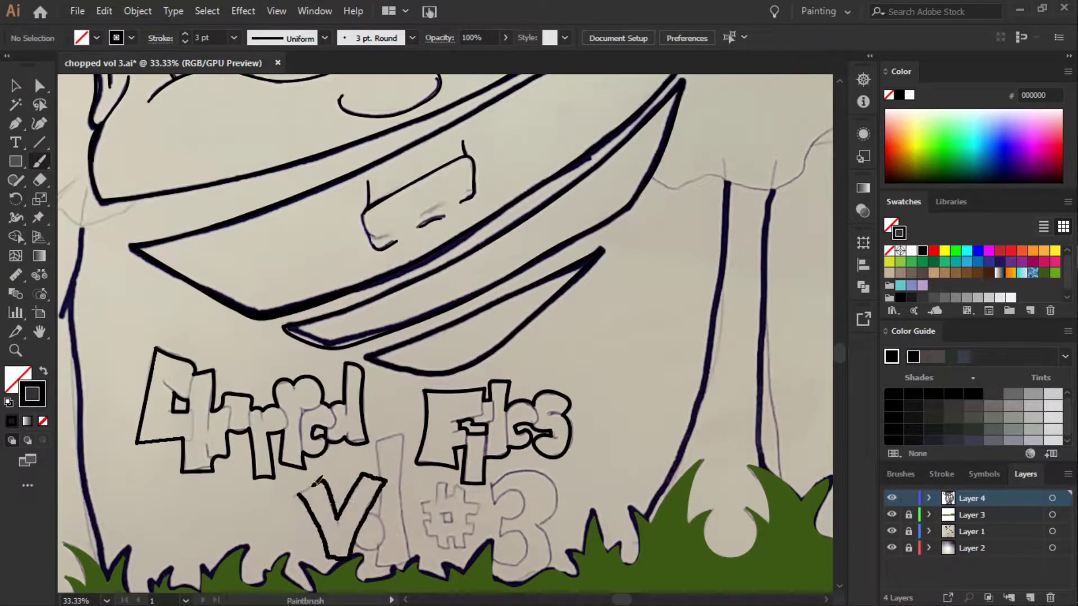
pyautogui.moveTo(359, 525); pyautogui.dragTo(386, 502)
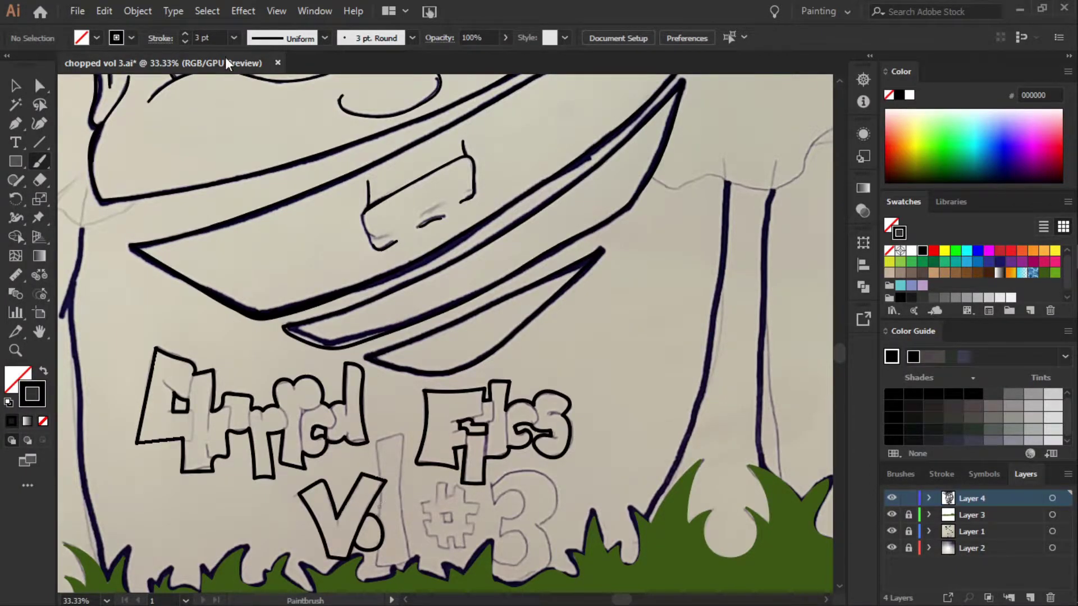
pyautogui.hotkey('ctrl', 'z')
pyautogui.moveTo(298, 491)
pyautogui.mouseDown()
pyautogui.moveTo(412, 558)
pyautogui.moveTo(404, 449)
pyautogui.moveTo(382, 466)
pyautogui.moveTo(321, 474)
pyautogui.mouseUp()
pyautogui.moveTo(387, 483)
pyautogui.mouseDown()
pyautogui.moveTo(371, 505)
pyautogui.moveTo(379, 519)
pyautogui.mouseUp()
# - Trace the 3, redrawing it after an undo, and the # sign
pyautogui.moveTo(497, 474)
pyautogui.mouseDown()
pyautogui.moveTo(539, 508)
pyautogui.moveTo(514, 525)
pyautogui.moveTo(502, 564)
pyautogui.moveTo(548, 525)
pyautogui.moveTo(511, 471)
pyautogui.mouseUp()
pyautogui.click(104, 11)
pyautogui.click(121, 25)
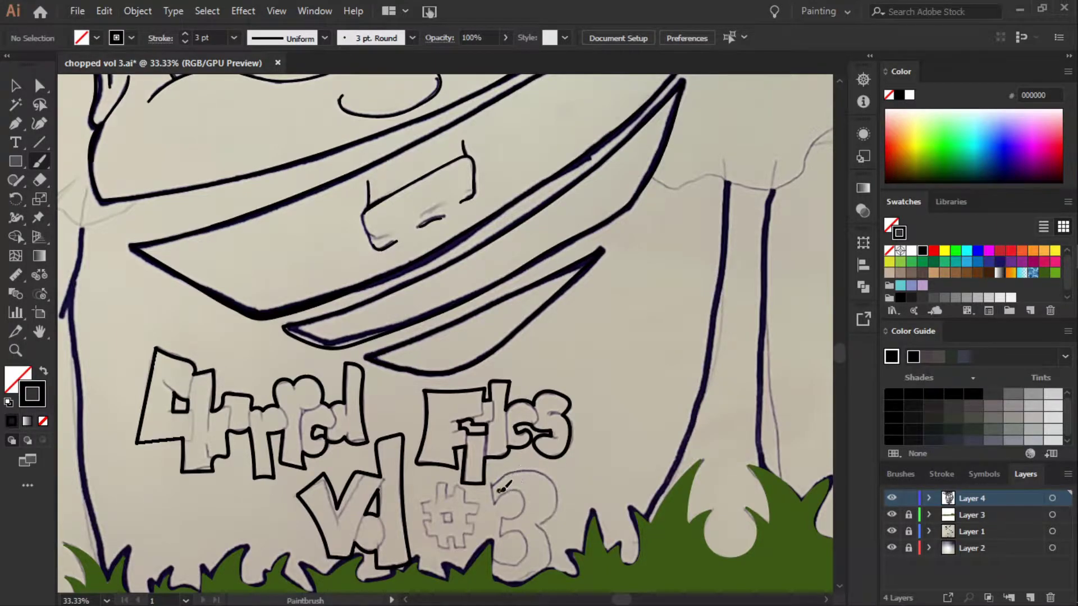
pyautogui.moveTo(503, 490)
pyautogui.mouseDown()
pyautogui.moveTo(540, 497)
pyautogui.moveTo(511, 549)
pyautogui.moveTo(528, 563)
pyautogui.moveTo(552, 497)
pyautogui.moveTo(503, 468)
pyautogui.moveTo(516, 476)
pyautogui.mouseUp()
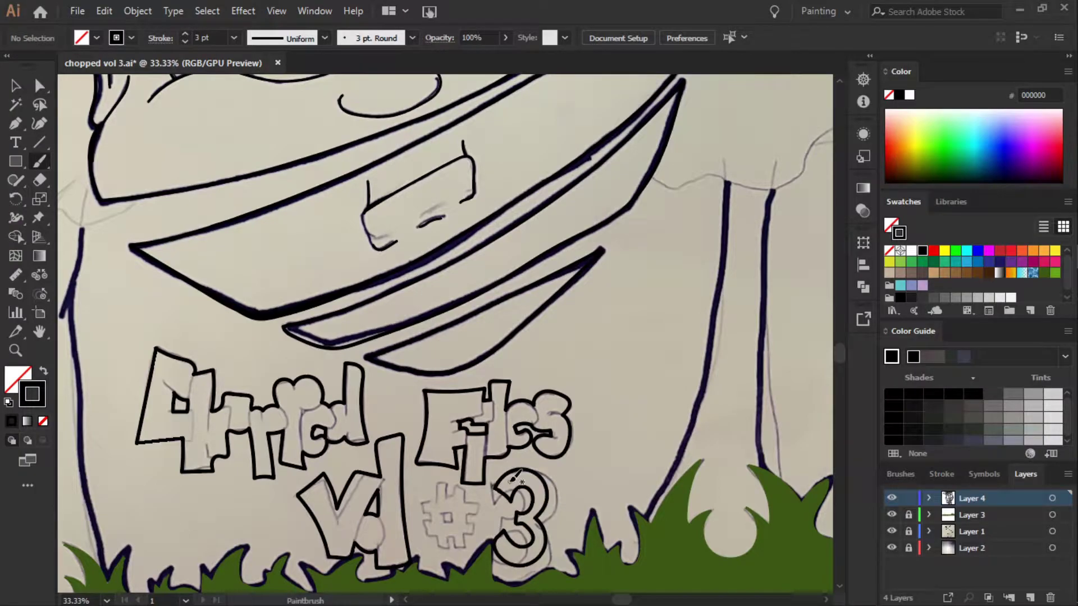
pyautogui.moveTo(434, 500)
pyautogui.mouseDown()
pyautogui.moveTo(452, 486)
pyautogui.moveTo(477, 499)
pyautogui.moveTo(440, 544)
pyautogui.moveTo(426, 508)
pyautogui.moveTo(438, 483)
pyautogui.moveTo(445, 513)
pyautogui.mouseUp()
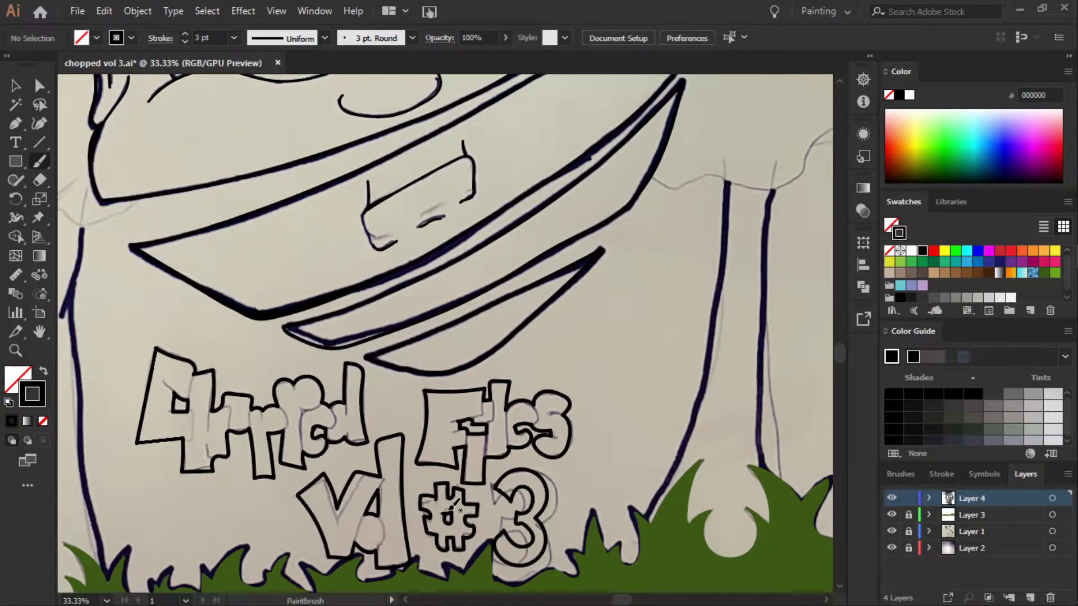
pyautogui.scroll(-2, 433, 561)
pyautogui.hscroll(-3, 337, 533)
# - Outline the green grass blades and tips with black brush strokes
pyautogui.hscroll(-4, 230, 484)
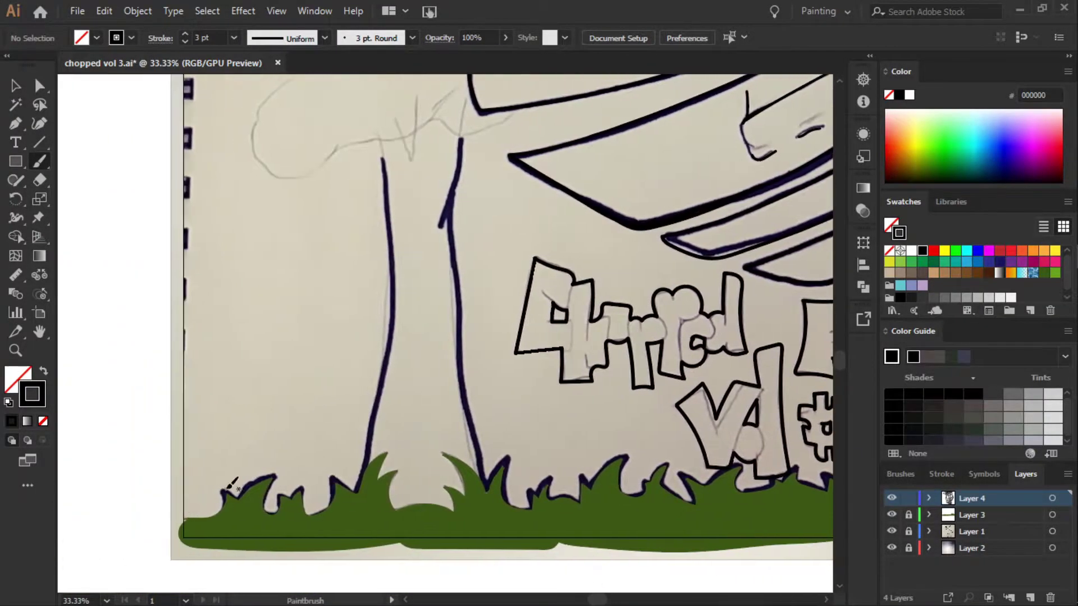
pyautogui.moveTo(217, 510)
pyautogui.mouseDown()
pyautogui.moveTo(195, 517)
pyautogui.moveTo(279, 508)
pyautogui.moveTo(396, 443)
pyautogui.moveTo(409, 514)
pyautogui.moveTo(451, 458)
pyautogui.moveTo(486, 474)
pyautogui.mouseUp()
pyautogui.moveTo(510, 454)
pyautogui.mouseDown()
pyautogui.moveTo(527, 504)
pyautogui.moveTo(550, 480)
pyautogui.moveTo(581, 502)
pyautogui.moveTo(620, 460)
pyautogui.moveTo(645, 491)
pyautogui.moveTo(665, 466)
pyautogui.moveTo(687, 501)
pyautogui.moveTo(738, 468)
pyautogui.moveTo(828, 476)
pyautogui.mouseUp()
pyautogui.hscroll(5, 730, 505)
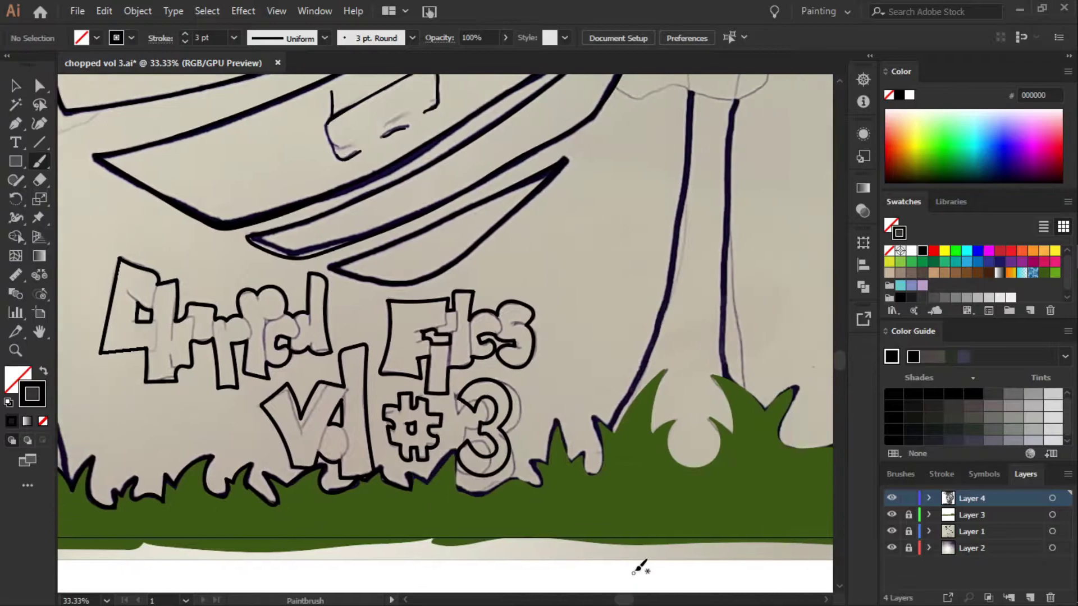
pyautogui.moveTo(457, 444)
pyautogui.mouseDown()
pyautogui.moveTo(458, 484)
pyautogui.moveTo(542, 475)
pyautogui.moveTo(555, 429)
pyautogui.moveTo(581, 457)
pyautogui.moveTo(602, 460)
pyautogui.moveTo(594, 416)
pyautogui.moveTo(619, 428)
pyautogui.moveTo(666, 369)
pyautogui.moveTo(653, 415)
pyautogui.moveTo(672, 429)
pyautogui.moveTo(724, 444)
pyautogui.moveTo(735, 418)
pyautogui.moveTo(718, 375)
pyautogui.moveTo(799, 383)
pyautogui.moveTo(834, 446)
pyautogui.mouseUp()
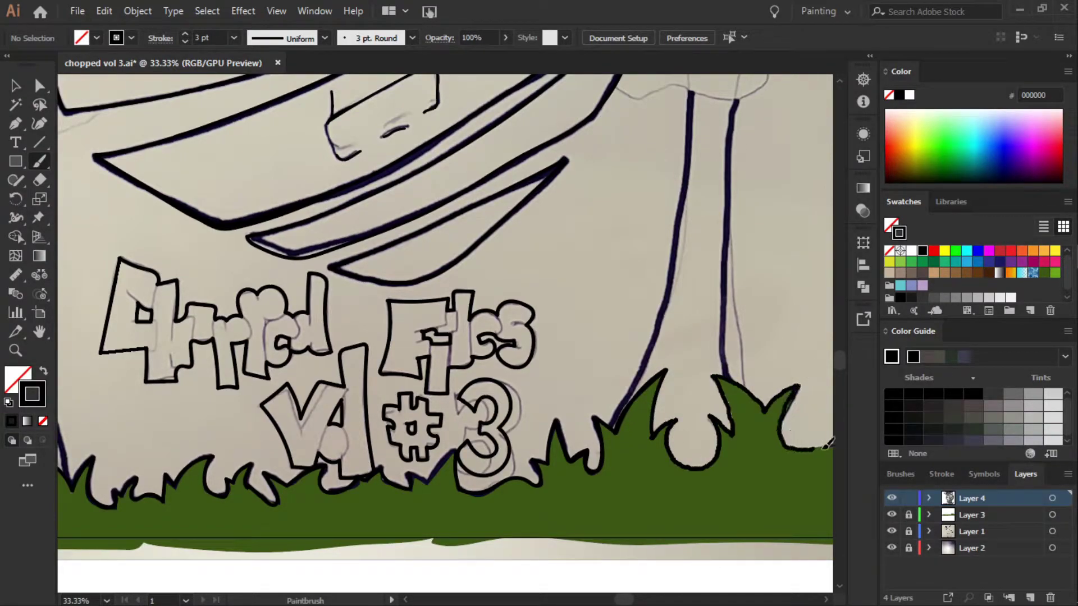
pyautogui.hscroll(2, 834, 445)
pyautogui.moveTo(713, 446); pyautogui.dragTo(750, 455)
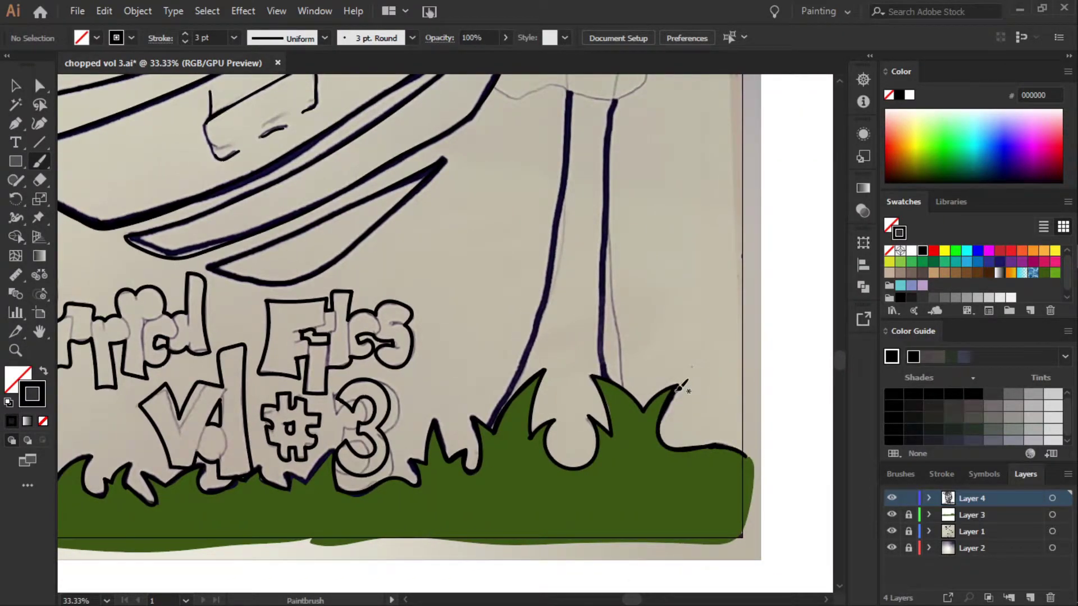
# - Switch the brush to a 5 pt stroke and trace both tree trunks down to the grass
pyautogui.click(233, 37)
pyautogui.click(250, 180)
pyautogui.moveTo(615, 100); pyautogui.dragTo(605, 375)
pyautogui.moveTo(570, 99); pyautogui.dragTo(529, 367)
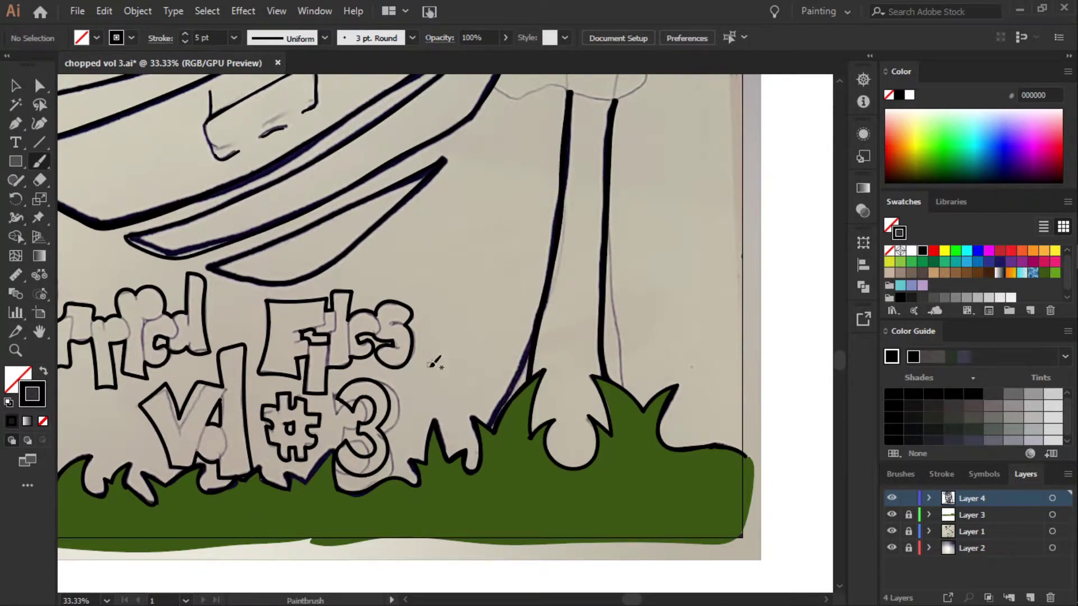
pyautogui.hscroll(-10, 829, 432)
pyautogui.moveTo(632, 136)
pyautogui.mouseDown()
pyautogui.moveTo(627, 305)
pyautogui.moveTo(651, 472)
pyautogui.mouseUp()
pyautogui.moveTo(549, 137)
pyautogui.mouseDown()
pyautogui.moveTo(562, 222)
pyautogui.moveTo(550, 406)
pyautogui.moveTo(527, 466)
pyautogui.mouseUp()
# - Zoom out to 16.67%, hide the Layer 1 sketch, and reset colours to a black fill
pyautogui.click(106, 600)
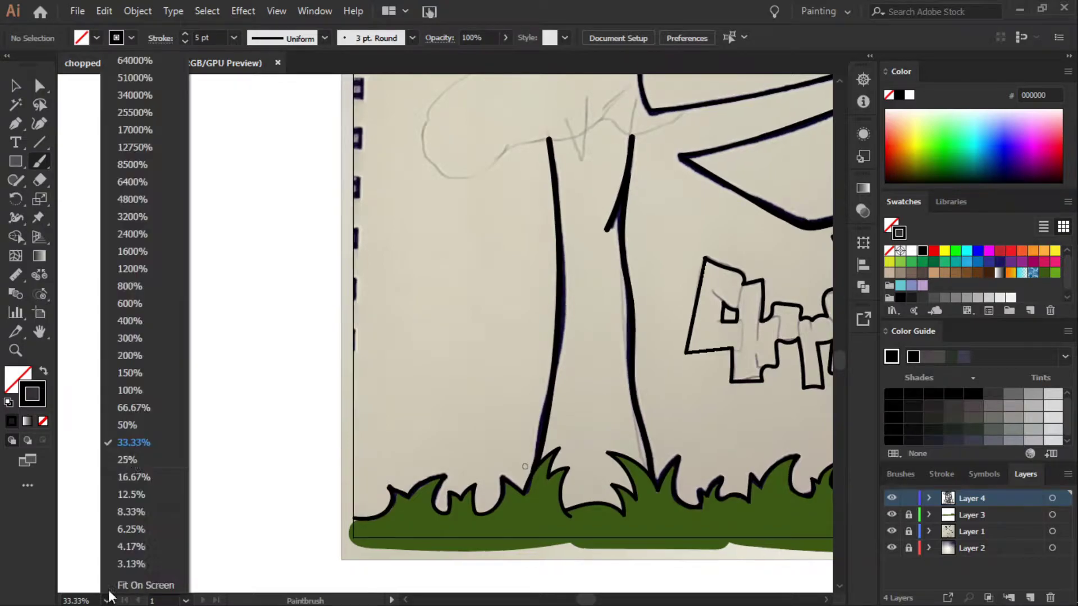
pyautogui.click(157, 480)
pyautogui.moveTo(589, 599); pyautogui.dragTo(614, 599)
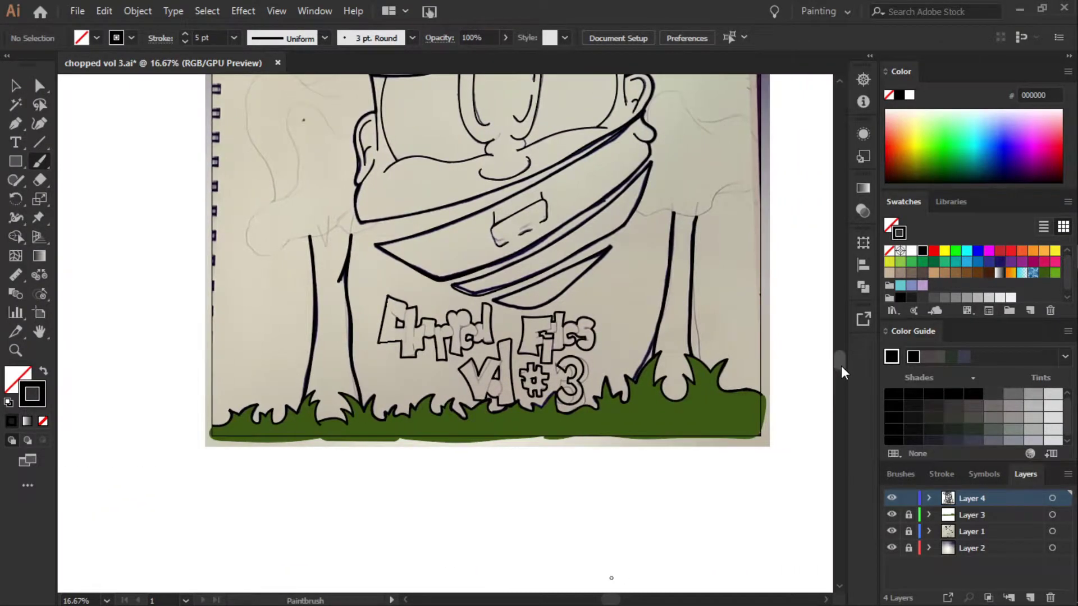
pyautogui.moveTo(840, 365); pyautogui.dragTo(841, 349)
pyautogui.click(891, 532)
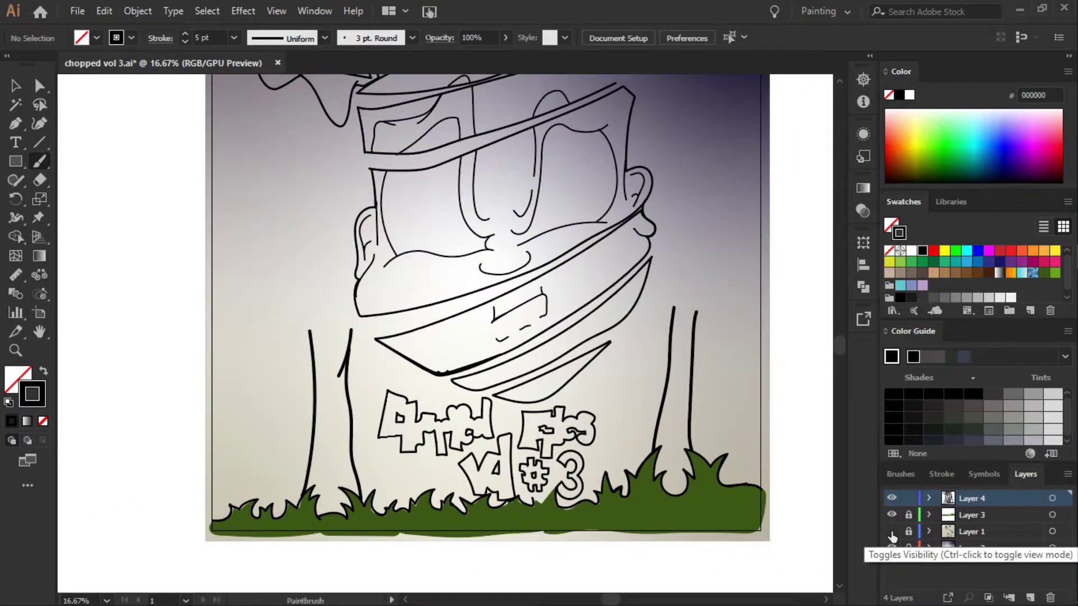
pyautogui.moveTo(840, 345); pyautogui.dragTo(834, 335)
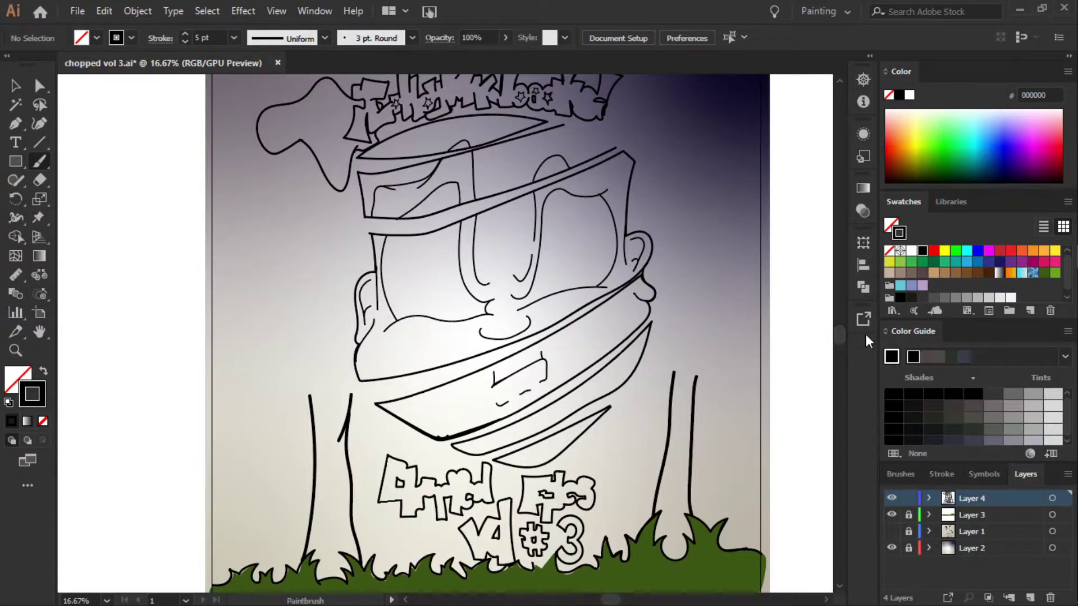
pyautogui.press('d')
pyautogui.click(43, 371)
# - Set a 3 pt brush, draw the thick cheek line and fill the left eye black
pyautogui.click(234, 37)
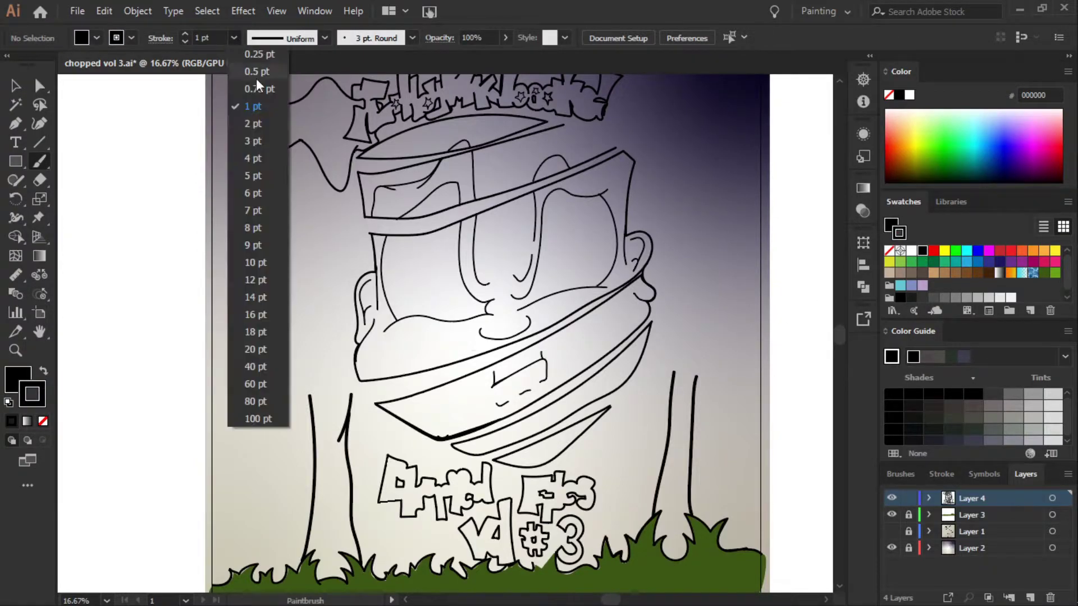
pyautogui.click(253, 140)
pyautogui.hotkey('ctrl', '+')
pyautogui.hotkey('ctrl', '+')
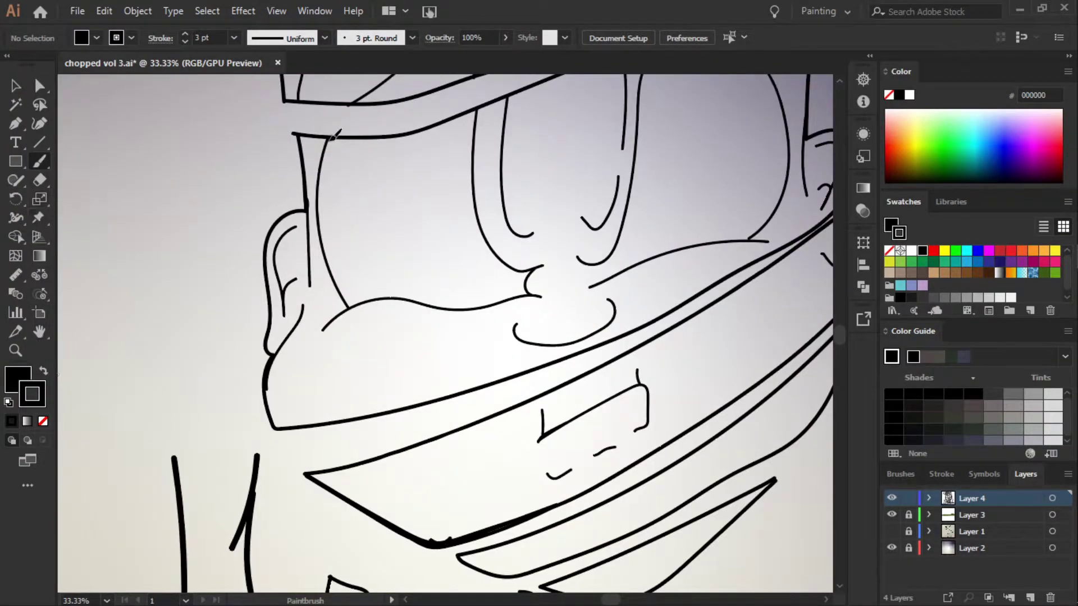
pyautogui.moveTo(332, 138)
pyautogui.mouseDown()
pyautogui.moveTo(460, 308)
pyautogui.moveTo(429, 127)
pyautogui.moveTo(356, 124)
pyautogui.mouseUp()
pyautogui.moveTo(578, 257)
pyautogui.mouseDown()
pyautogui.moveTo(598, 281)
pyautogui.moveTo(729, 236)
pyautogui.moveTo(786, 162)
pyautogui.moveTo(668, 90)
pyautogui.moveTo(589, 285)
pyautogui.mouseUp()
# - Fill the right eye solid black and trace the upper lens of the glasses
pyautogui.hscroll(4, 511, 295)
pyautogui.scroll(5, 511, 294)
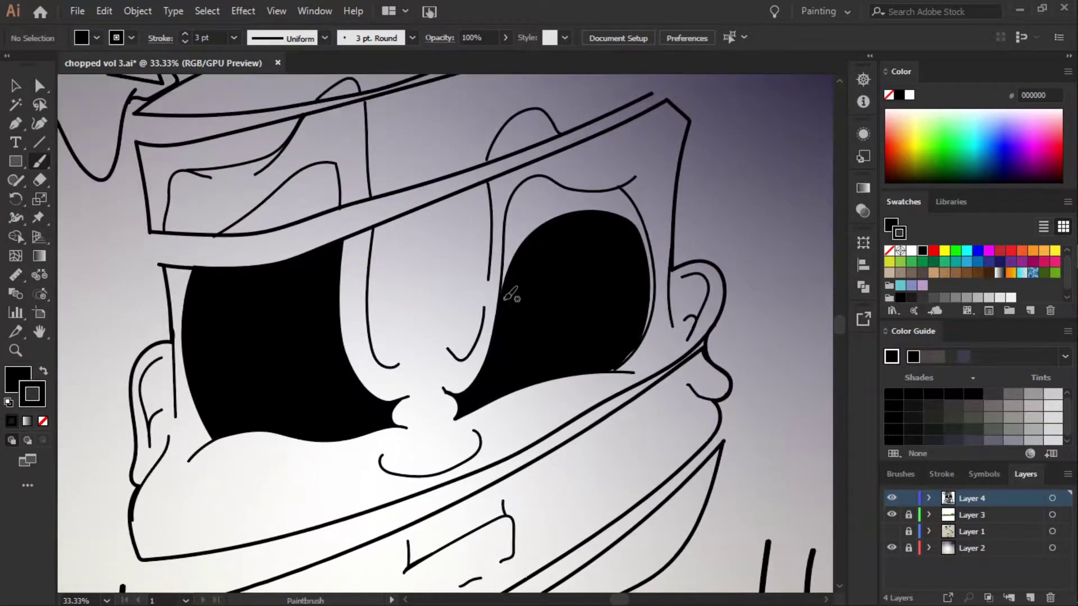
pyautogui.moveTo(505, 298)
pyautogui.mouseDown()
pyautogui.moveTo(516, 194)
pyautogui.moveTo(601, 185)
pyautogui.moveTo(651, 236)
pyautogui.moveTo(625, 359)
pyautogui.mouseUp()
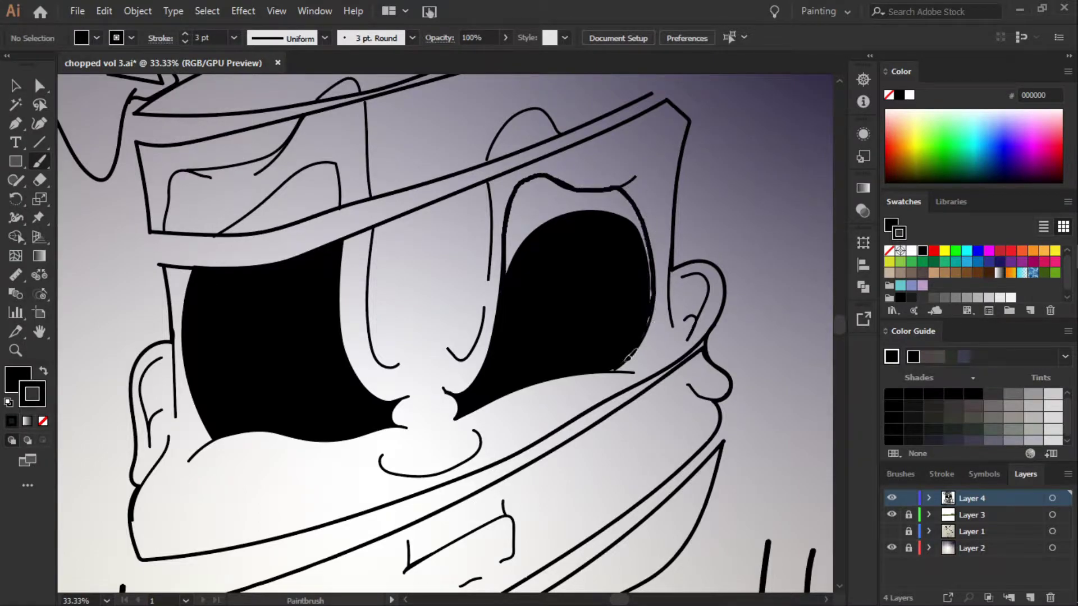
pyautogui.moveTo(525, 285); pyautogui.dragTo(518, 262)
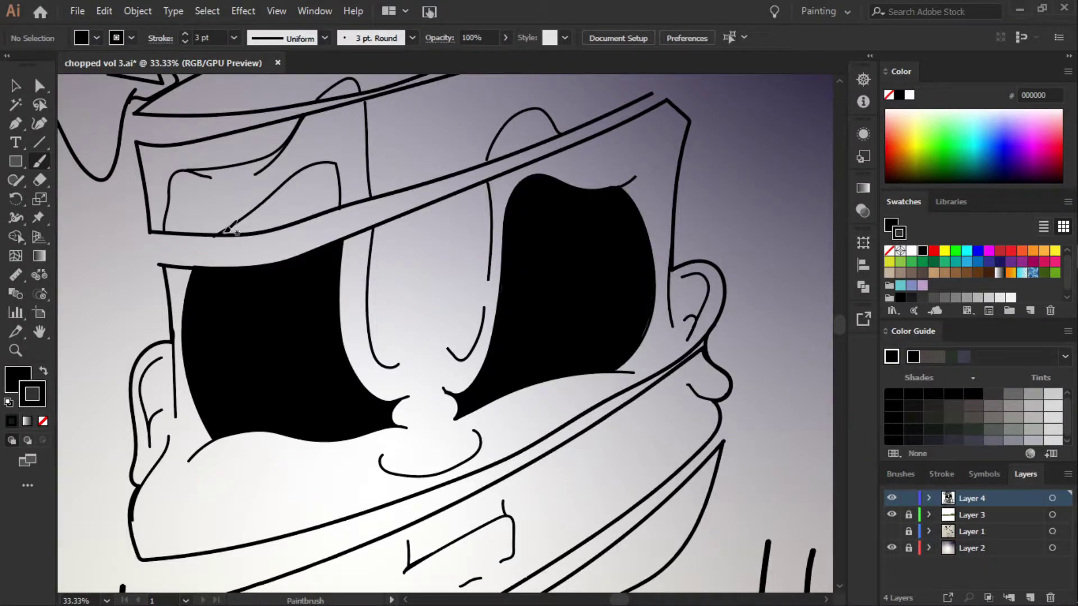
pyautogui.moveTo(236, 233)
pyautogui.mouseDown()
pyautogui.moveTo(269, 225)
pyautogui.moveTo(225, 224)
pyautogui.mouseUp()
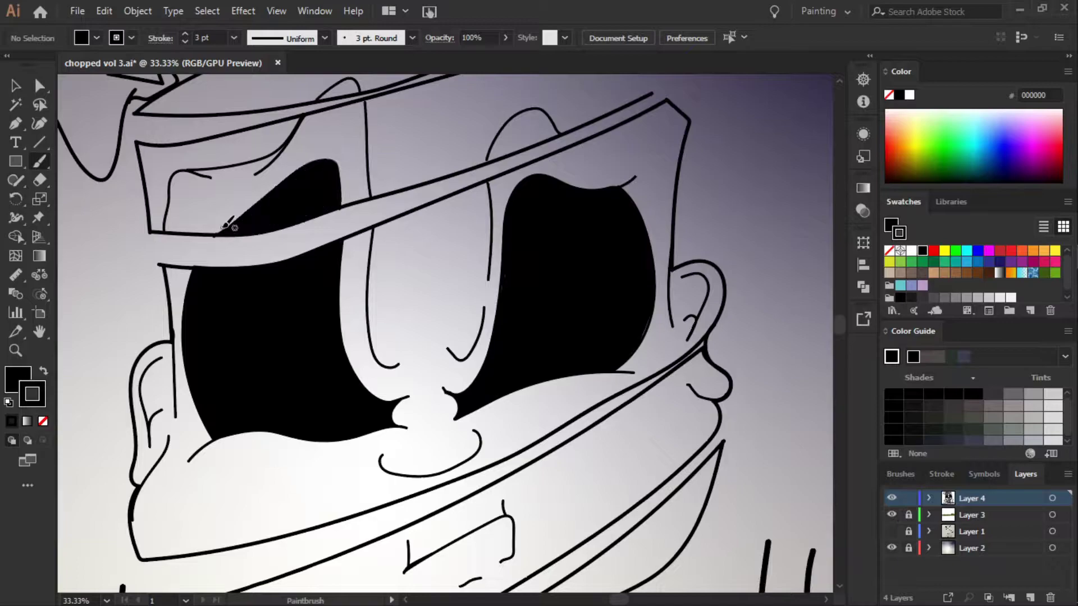
# - Zoom out to the whole artboard and save the drawing with File > Save
pyautogui.hotkey('ctrl', '-')
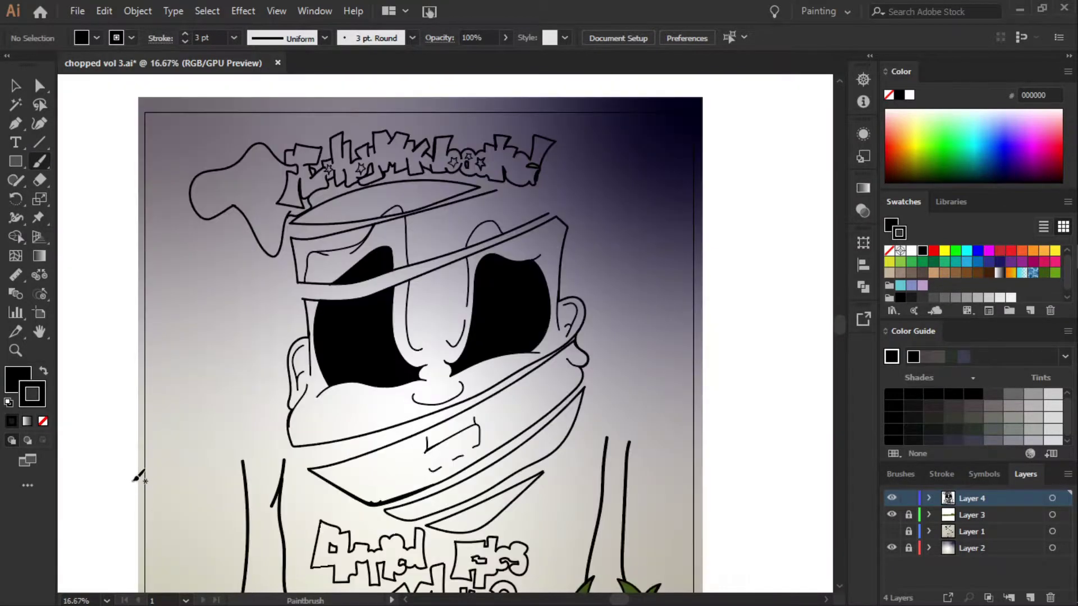
pyautogui.click(77, 10)
pyautogui.click(125, 135)
pyautogui.click(1048, 208)
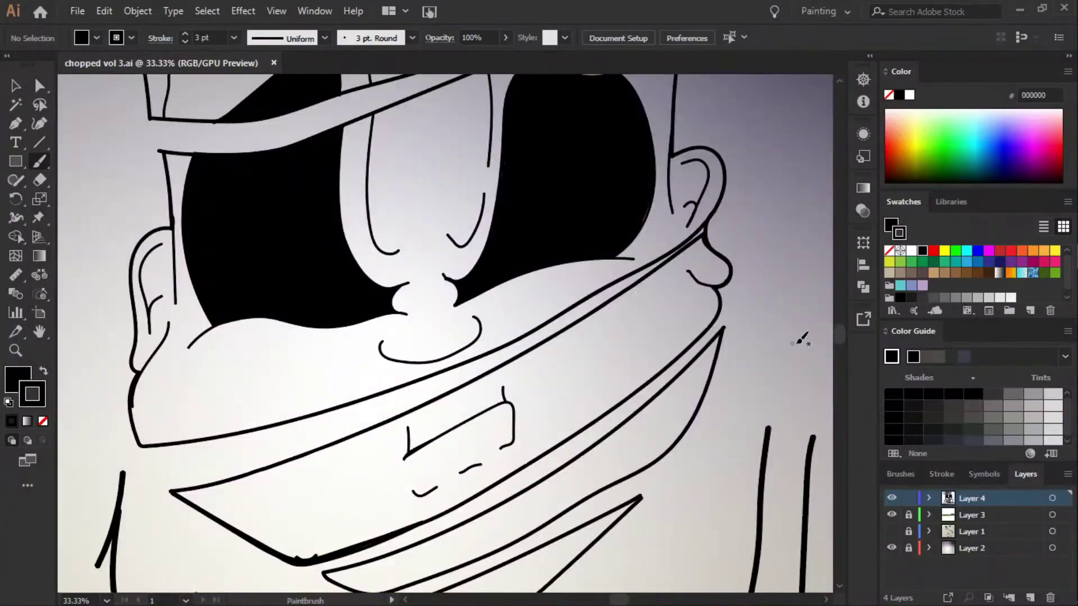
pyautogui.moveTo(839, 331); pyautogui.dragTo(840, 306)
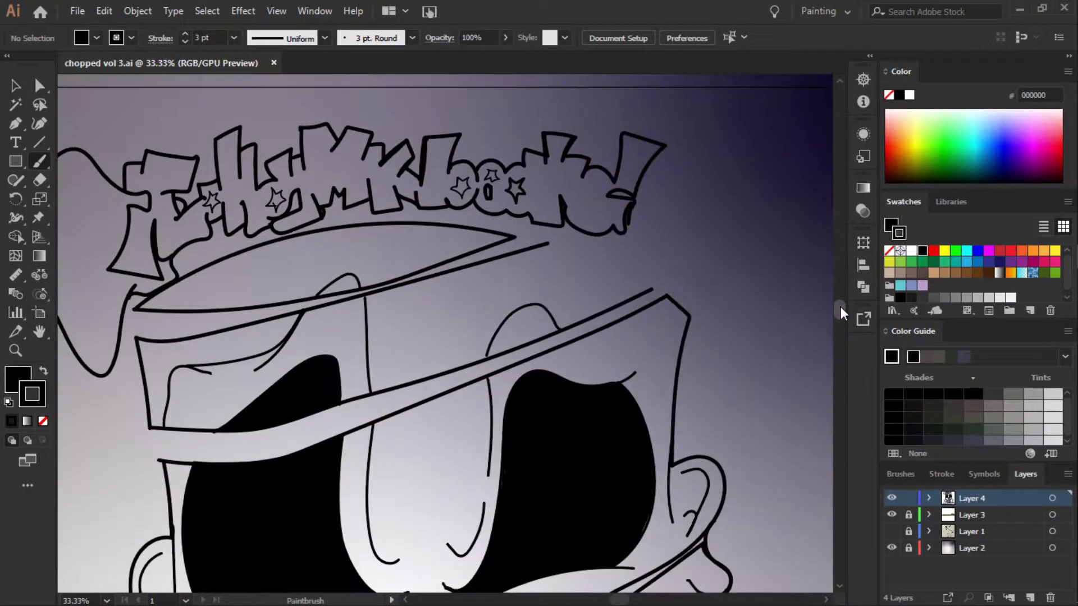
# - Set fill to None, show the scanned sketch layer again, and retrace the hat's top curve
pyautogui.click(42, 422)
pyautogui.click(892, 531)
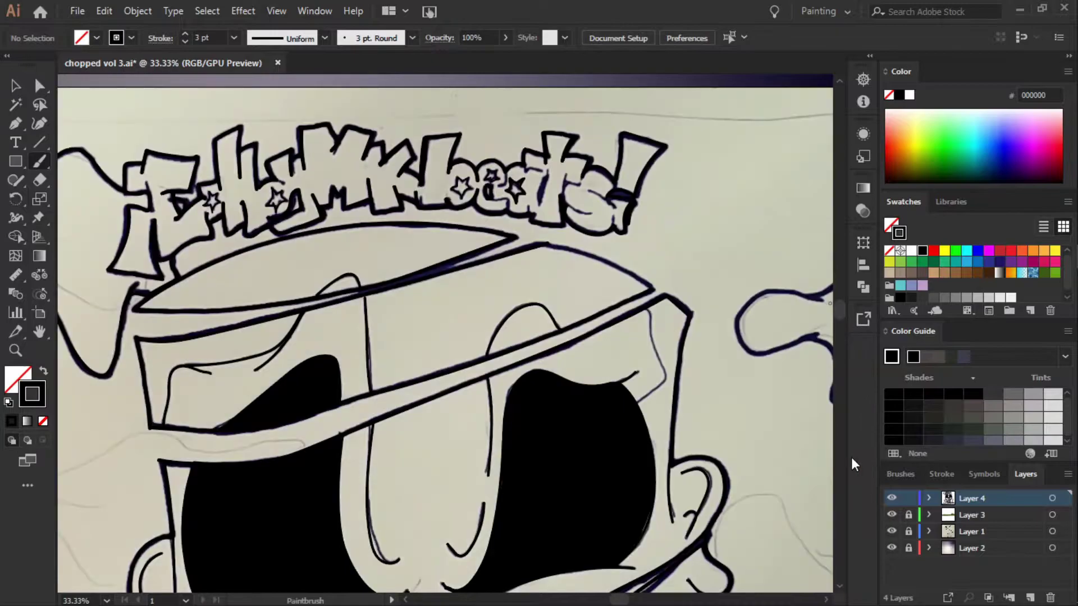
pyautogui.moveTo(541, 244); pyautogui.dragTo(656, 288)
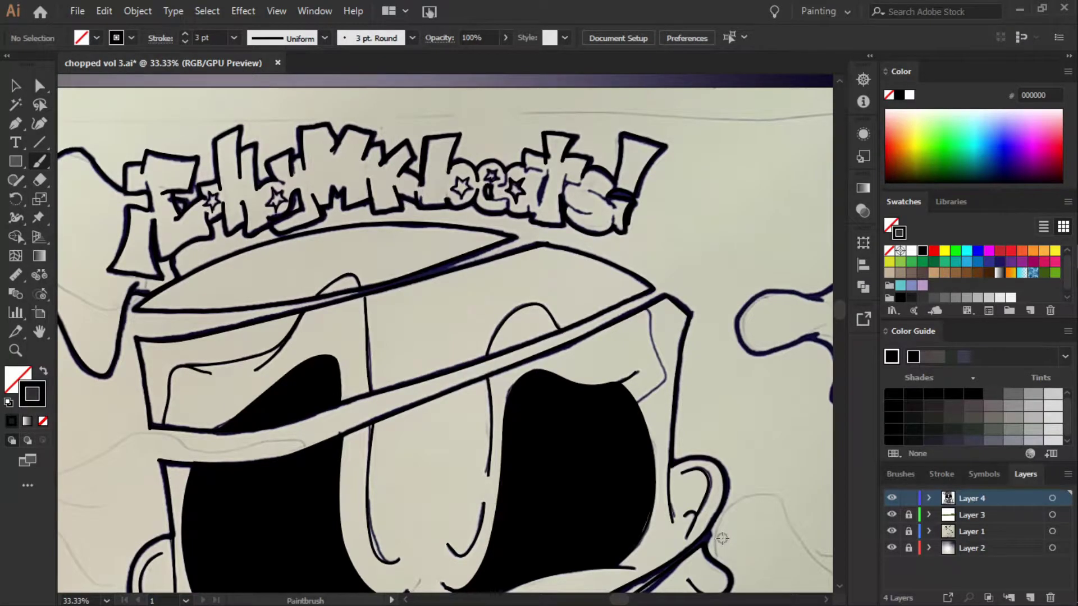
# - With a 2 pt stroke, retrace the t and s of 'beats' and the glasses' right edge
pyautogui.click(234, 38)
pyautogui.click(259, 115)
pyautogui.moveTo(564, 189); pyautogui.dragTo(604, 203)
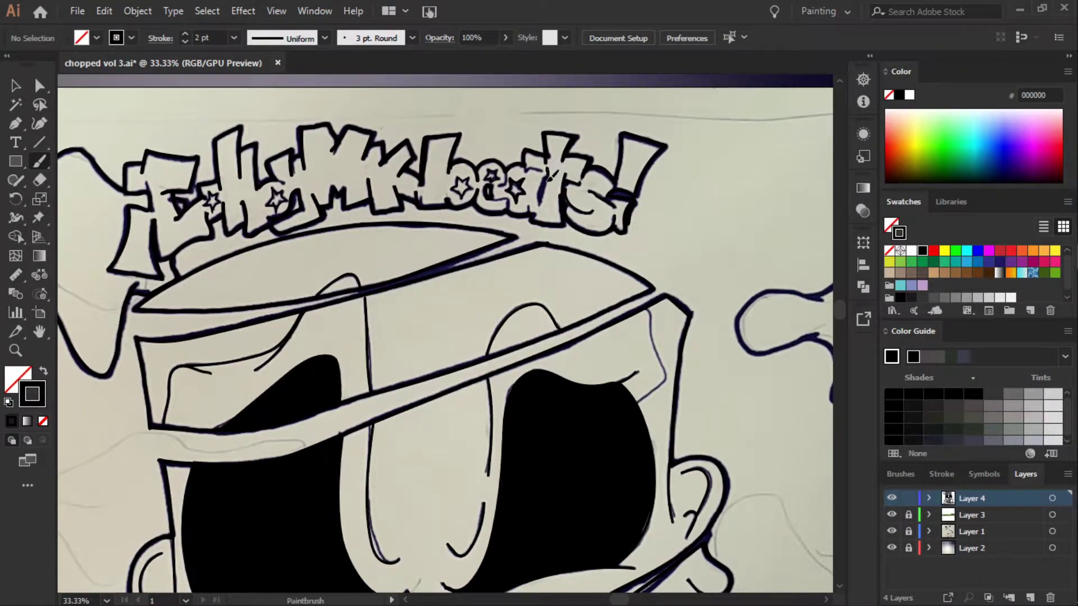
pyautogui.moveTo(550, 174)
pyautogui.mouseDown()
pyautogui.moveTo(539, 202)
pyautogui.moveTo(557, 165)
pyautogui.mouseUp()
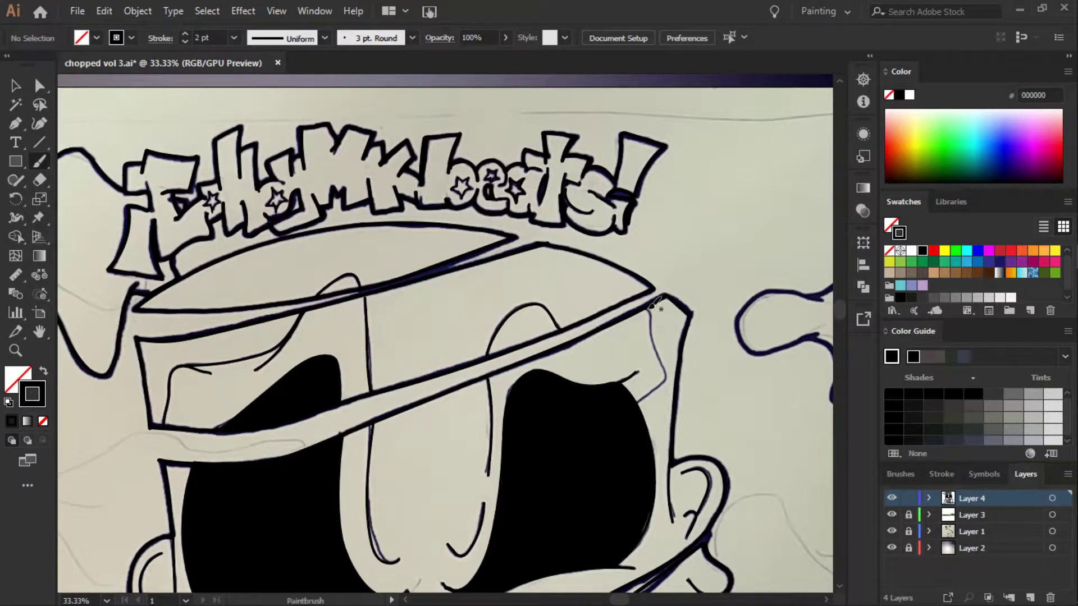
pyautogui.moveTo(650, 307)
pyautogui.mouseDown()
pyautogui.moveTo(669, 366)
pyautogui.moveTo(653, 382)
pyautogui.mouseUp()
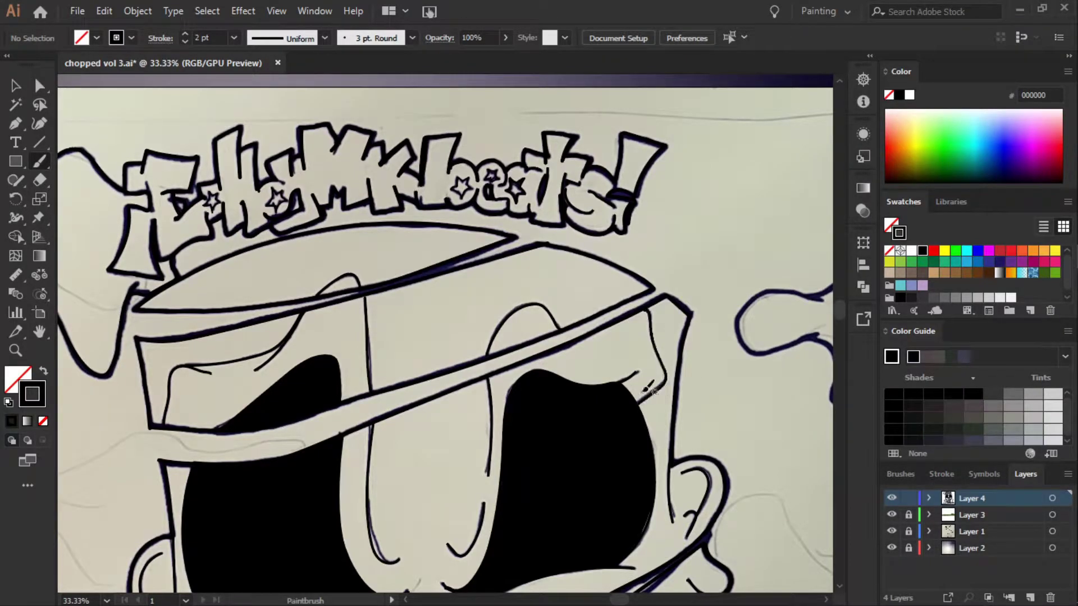
pyautogui.moveTo(839, 310); pyautogui.dragTo(840, 355)
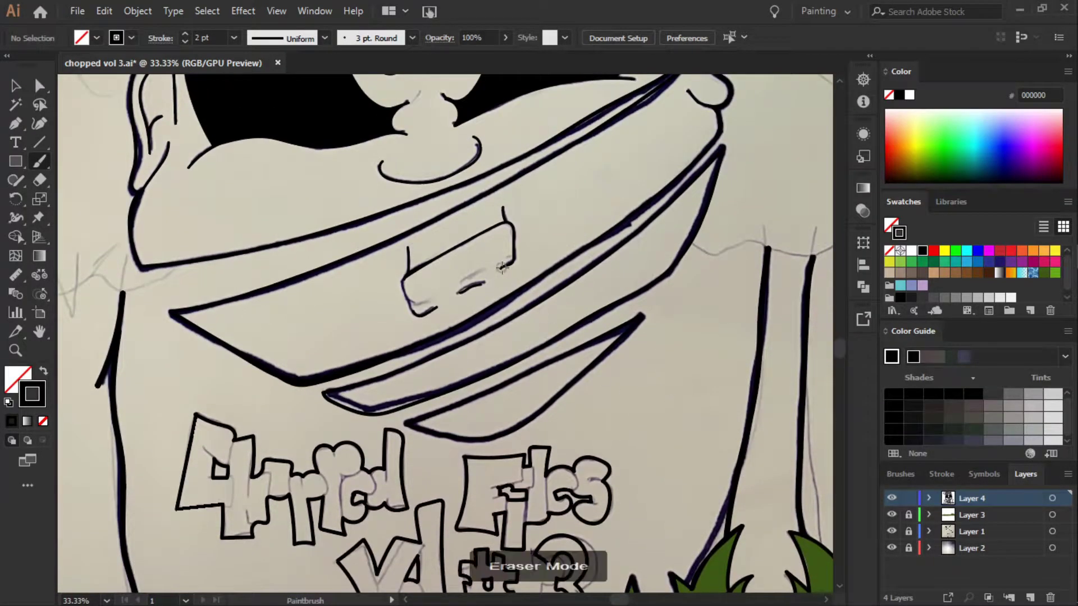
# - Trace the teeth, redraw Chopped's first letter as a C, and add a star inside the d
pyautogui.moveTo(508, 265)
pyautogui.mouseDown()
pyautogui.moveTo(413, 315)
pyautogui.moveTo(432, 308)
pyautogui.mouseUp()
pyautogui.press('capslock')
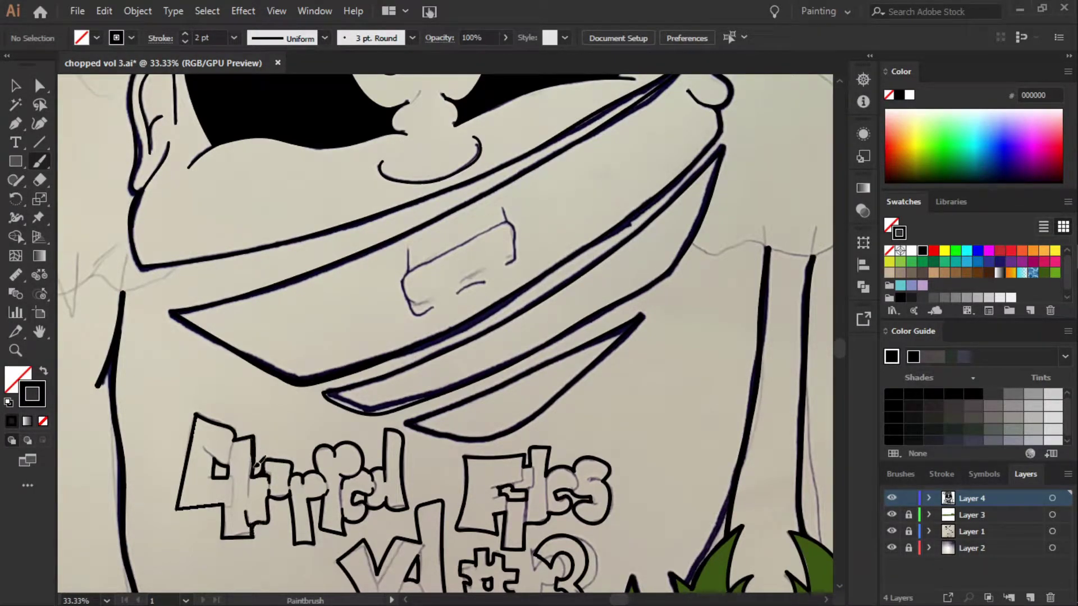
pyautogui.moveTo(231, 454); pyautogui.dragTo(236, 434)
pyautogui.moveTo(209, 477); pyautogui.dragTo(227, 475)
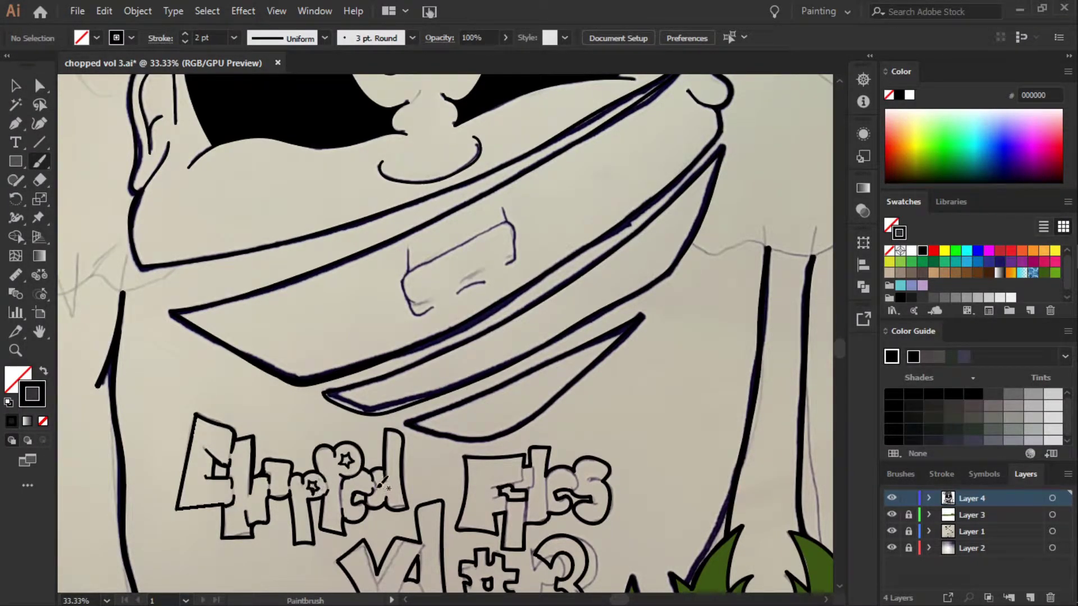
pyautogui.moveTo(361, 478); pyautogui.dragTo(375, 477)
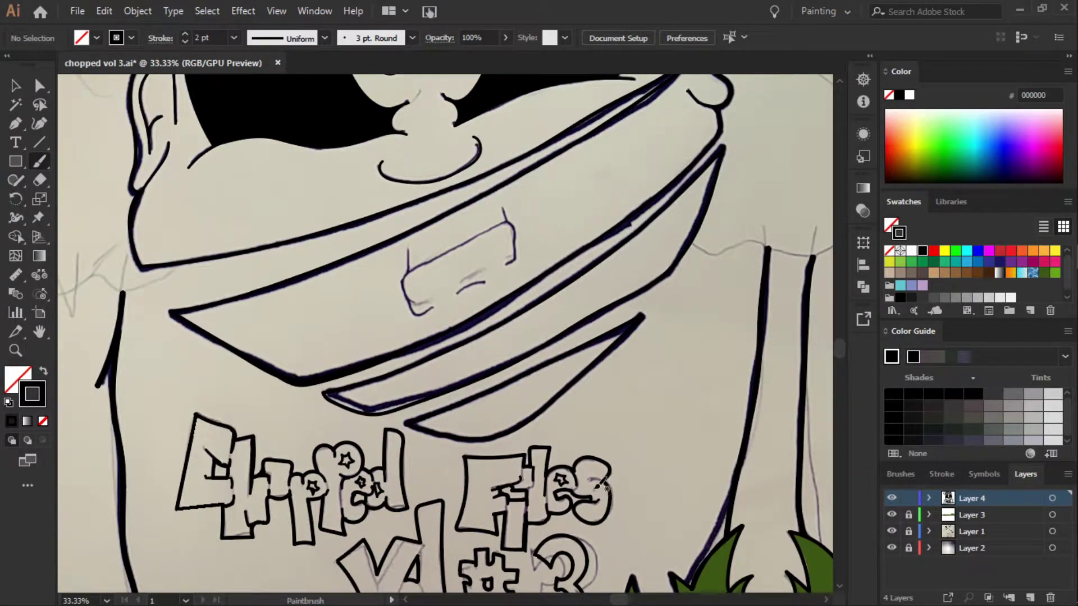
pyautogui.scroll(-5, 810, 328)
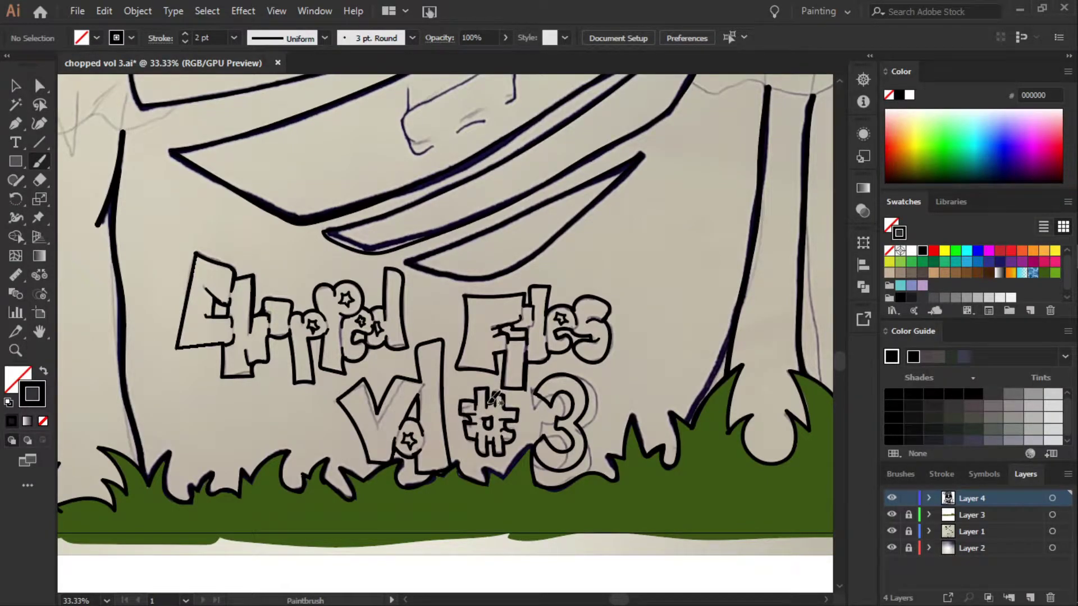
pyautogui.moveTo(840, 360); pyautogui.dragTo(840, 314)
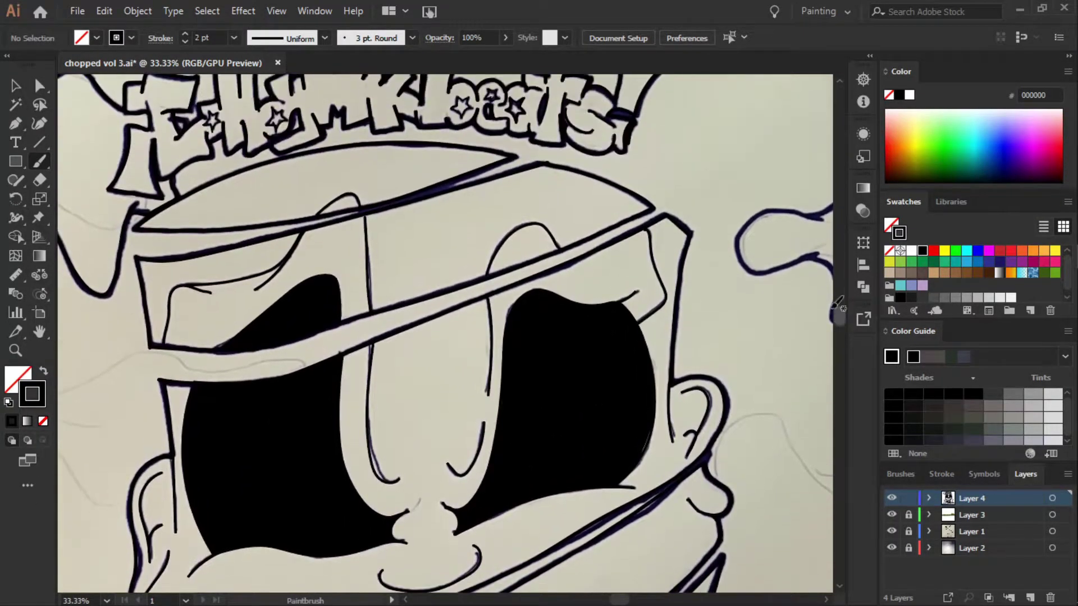
# - Set a 4 pt brush and retrace the blob outline beside the face
pyautogui.click(233, 38)
pyautogui.click(253, 158)
pyautogui.moveTo(623, 599); pyautogui.dragTo(639, 600)
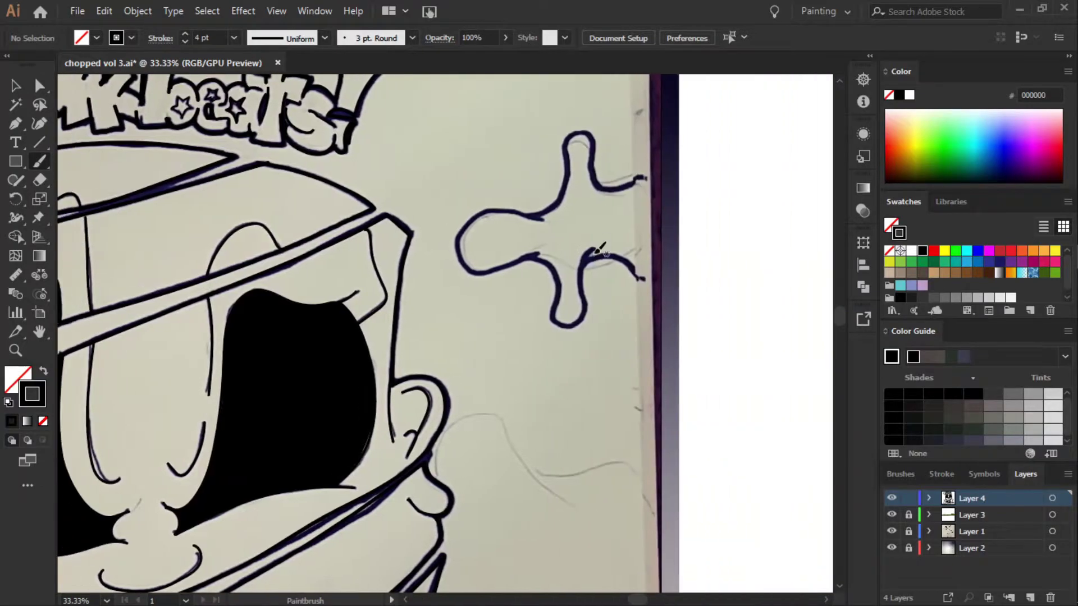
pyautogui.moveTo(548, 215)
pyautogui.mouseDown()
pyautogui.moveTo(475, 264)
pyautogui.moveTo(638, 276)
pyautogui.moveTo(598, 152)
pyautogui.moveTo(563, 169)
pyautogui.moveTo(538, 213)
pyautogui.moveTo(528, 202)
pyautogui.mouseUp()
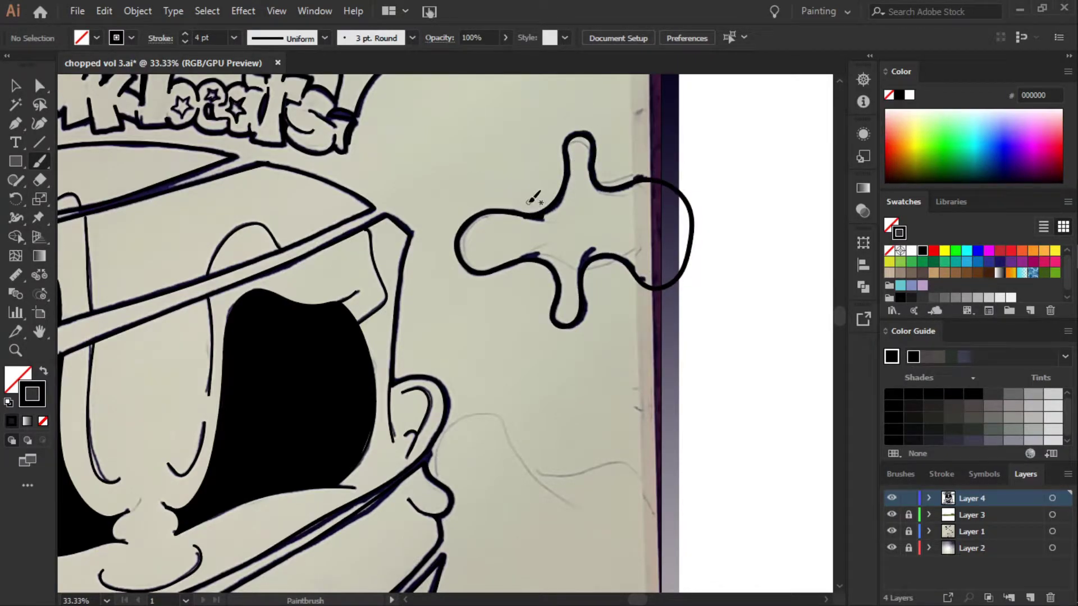
# - Zoom out to 16.67% and draw cloud strokes beside the face and along the jaw line
pyautogui.click(107, 600)
pyautogui.click(140, 465)
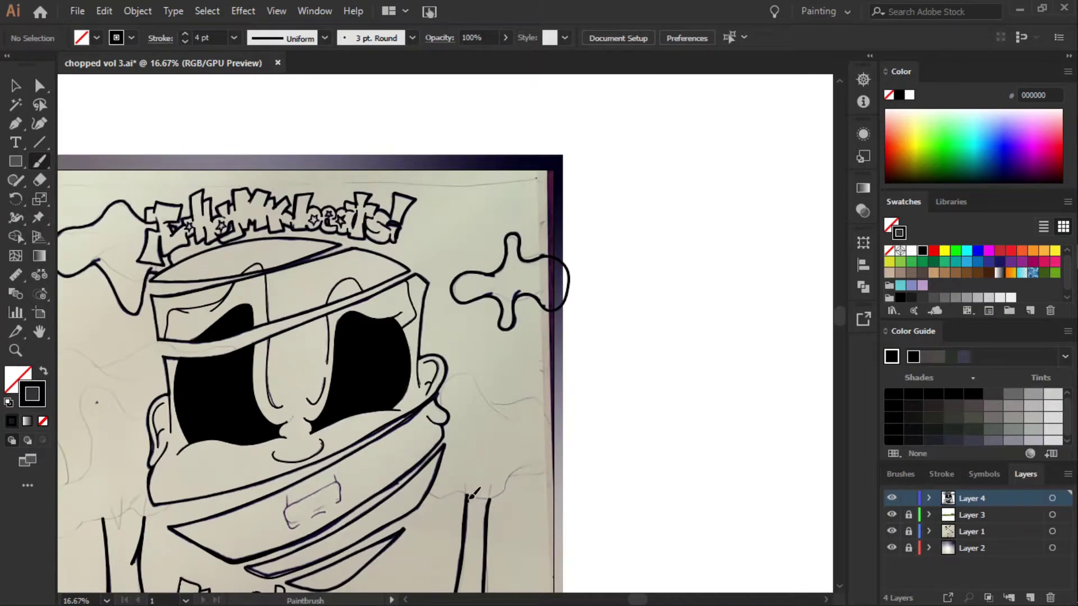
pyautogui.moveTo(487, 514)
pyautogui.mouseDown()
pyautogui.moveTo(561, 477)
pyautogui.moveTo(595, 415)
pyautogui.moveTo(511, 396)
pyautogui.mouseUp()
pyautogui.moveTo(544, 393)
pyautogui.mouseDown()
pyautogui.moveTo(517, 368)
pyautogui.moveTo(459, 393)
pyautogui.moveTo(459, 409)
pyautogui.mouseUp()
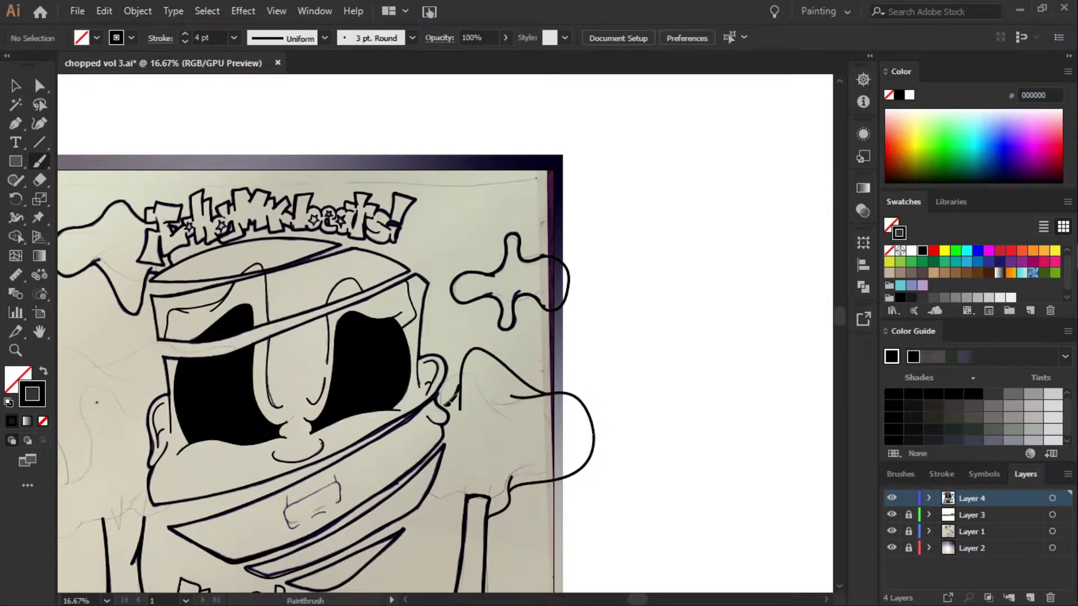
pyautogui.moveTo(400, 480)
pyautogui.mouseDown()
pyautogui.moveTo(472, 497)
pyautogui.moveTo(507, 488)
pyautogui.mouseUp()
# - Trace the jaw from the trunk top, the left cloud outline, and a small V mark
pyautogui.hscroll(-3, 508, 491)
pyautogui.hscroll(-3, 471, 505)
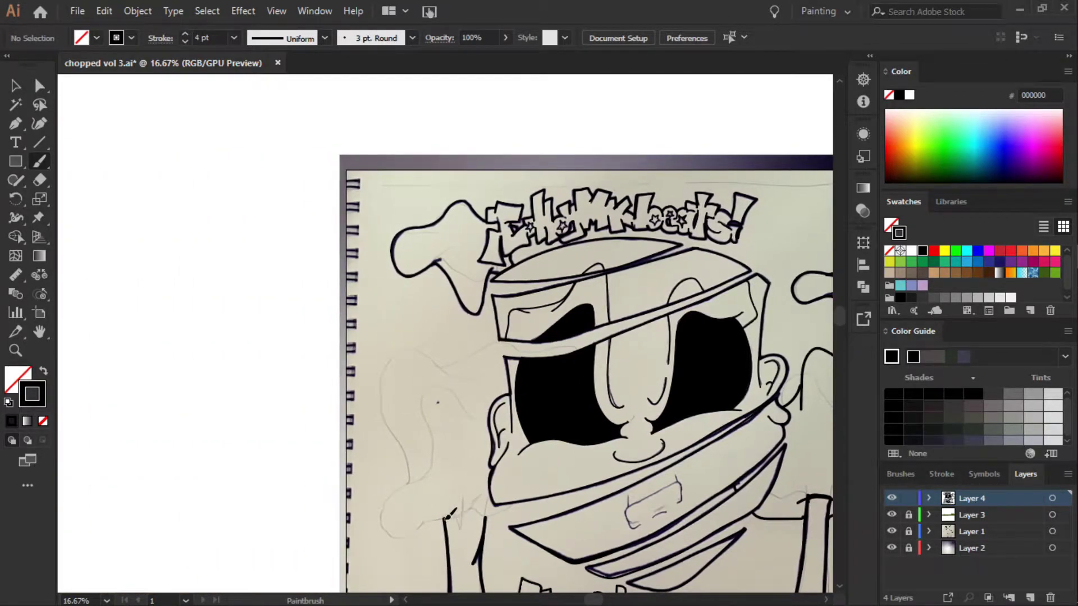
pyautogui.moveTo(456, 524)
pyautogui.mouseDown()
pyautogui.moveTo(525, 519)
pyautogui.moveTo(566, 487)
pyautogui.mouseUp()
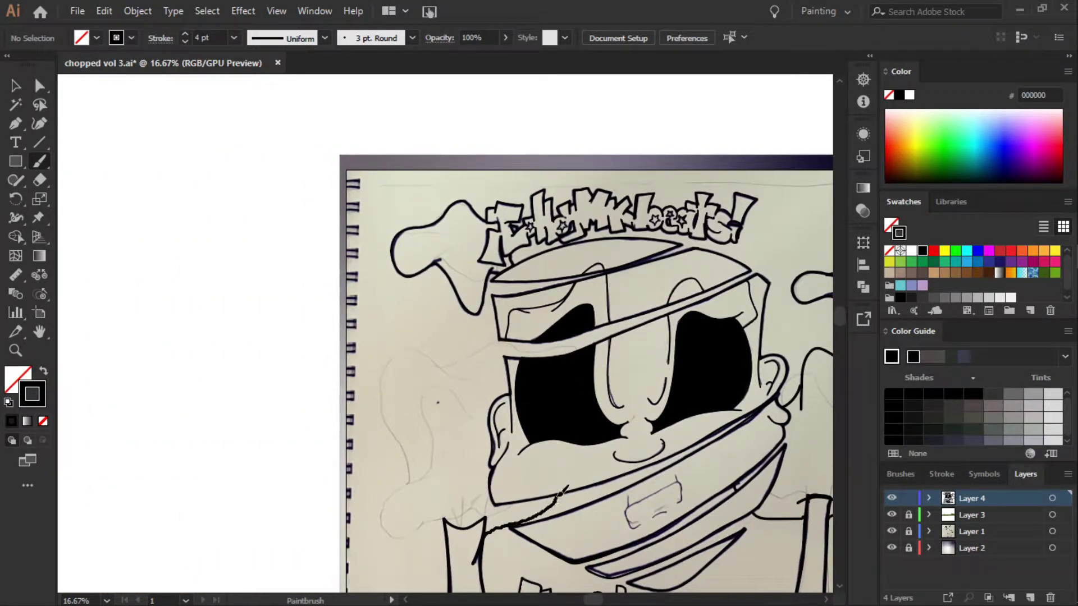
pyautogui.moveTo(449, 550)
pyautogui.mouseDown()
pyautogui.moveTo(373, 519)
pyautogui.moveTo(407, 466)
pyautogui.moveTo(415, 360)
pyautogui.moveTo(466, 410)
pyautogui.moveTo(493, 362)
pyautogui.moveTo(527, 345)
pyautogui.moveTo(537, 353)
pyautogui.mouseUp()
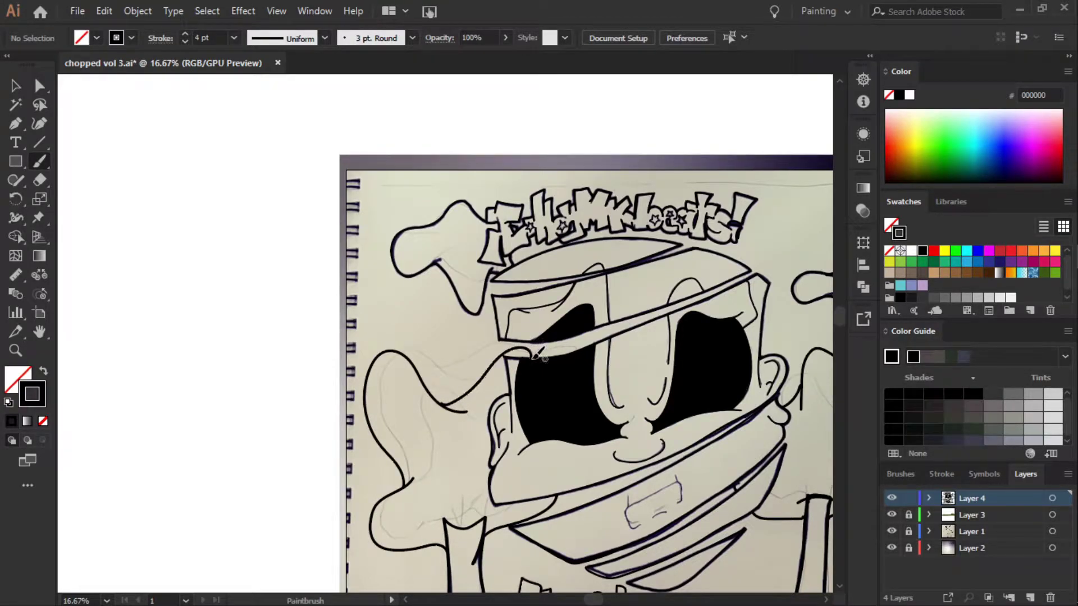
pyautogui.moveTo(426, 329); pyautogui.dragTo(450, 334)
# - Touch up the black outlines of both tree trunks where they meet the foliage
pyautogui.moveTo(841, 314); pyautogui.dragTo(840, 348)
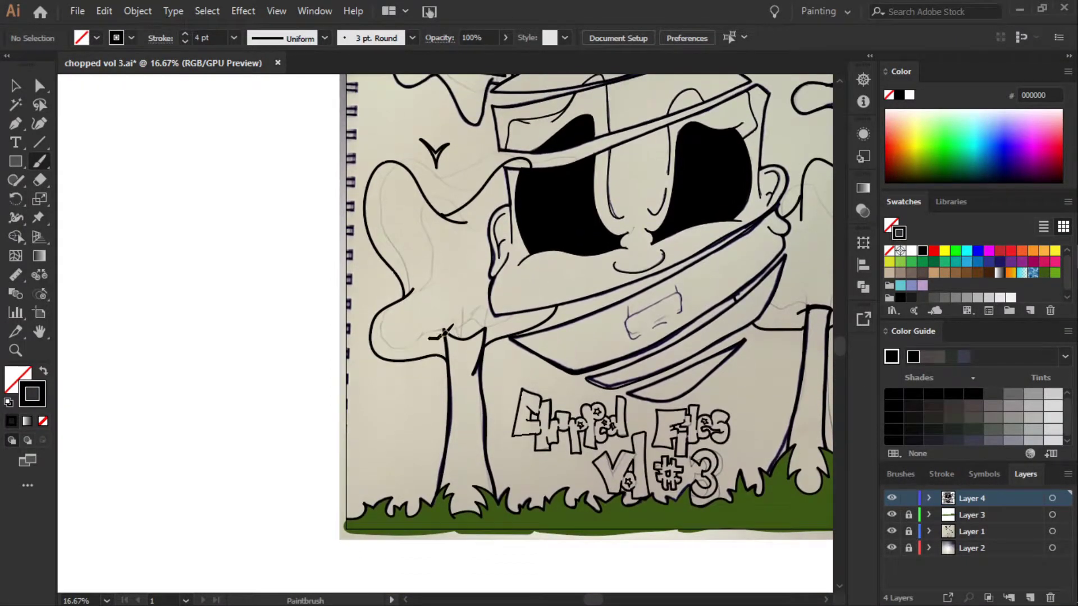
pyautogui.moveTo(444, 333); pyautogui.dragTo(441, 321)
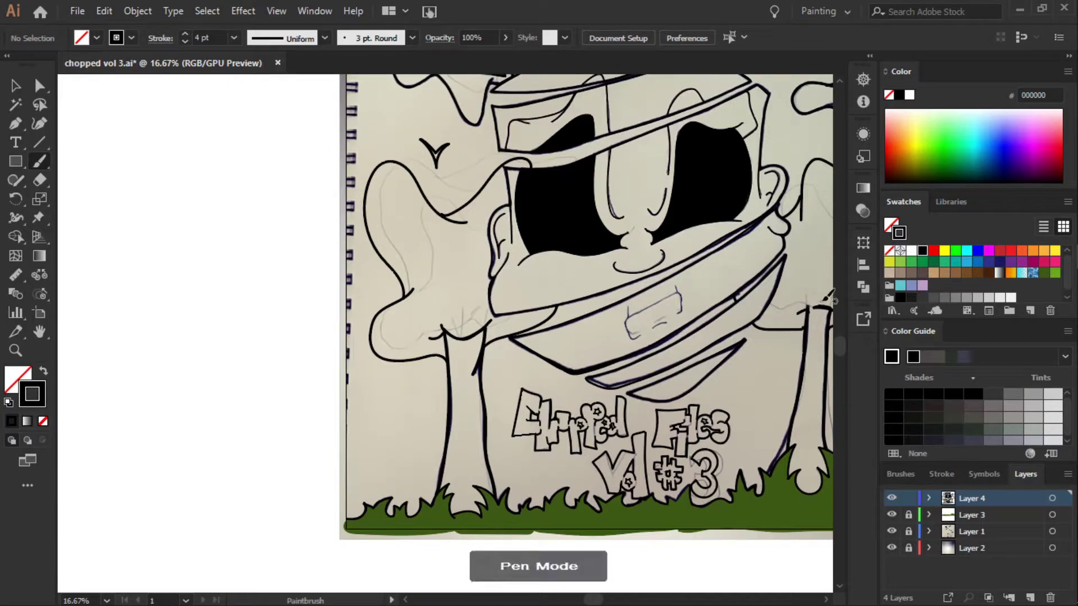
pyautogui.moveTo(808, 310); pyautogui.dragTo(799, 382)
pyautogui.moveTo(814, 306); pyautogui.dragTo(787, 449)
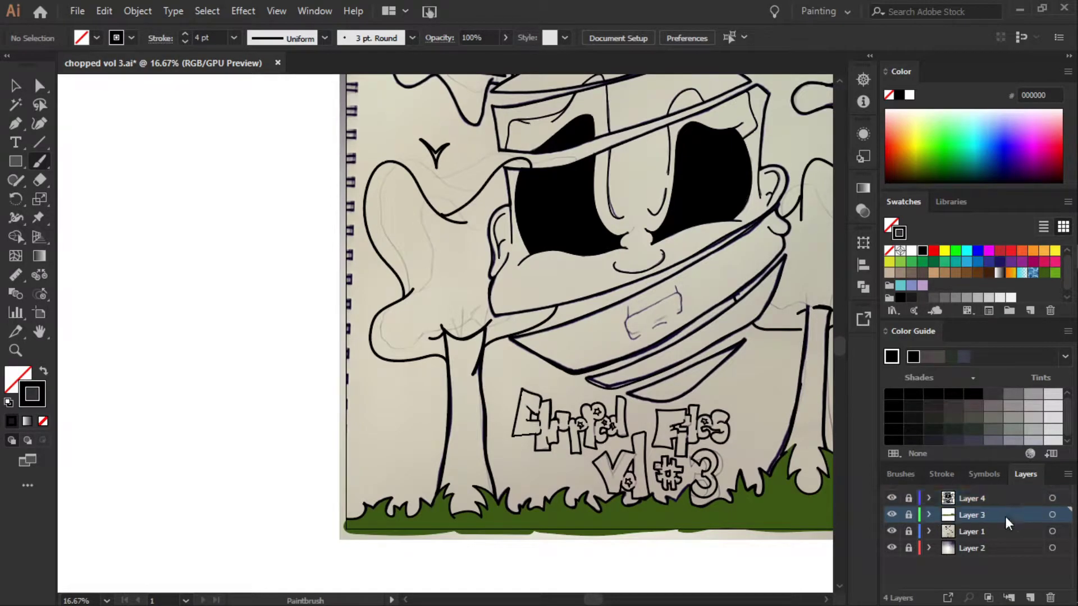
# - Move Layer 3 above Layer 4, pick the brown swatch, and set a 2 pt brush
pyautogui.moveTo(1005, 515); pyautogui.dragTo(984, 487)
pyautogui.click(910, 274)
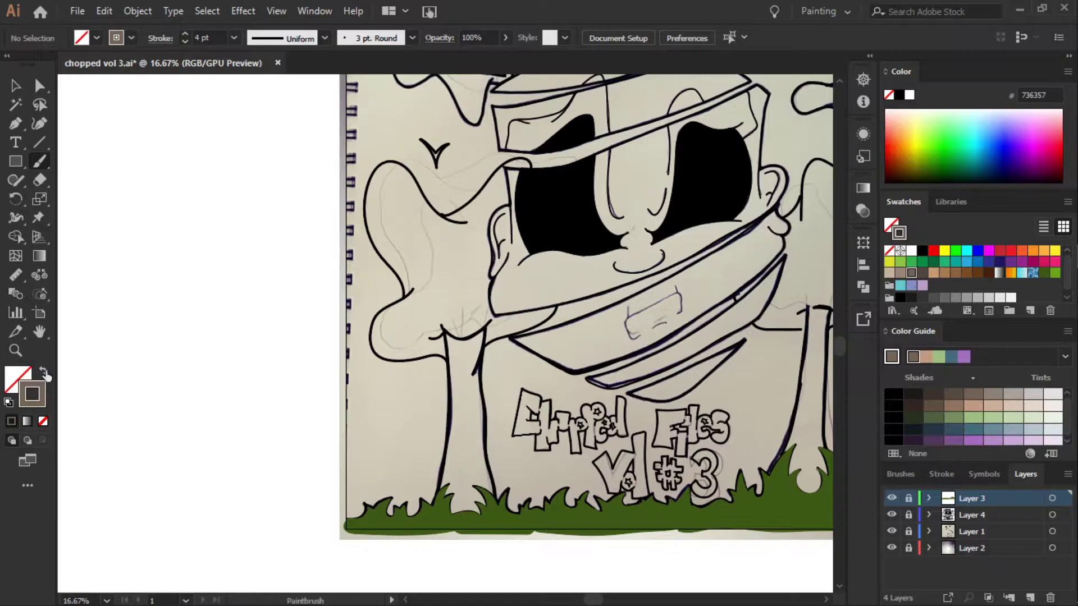
pyautogui.click(234, 41)
pyautogui.click(256, 153)
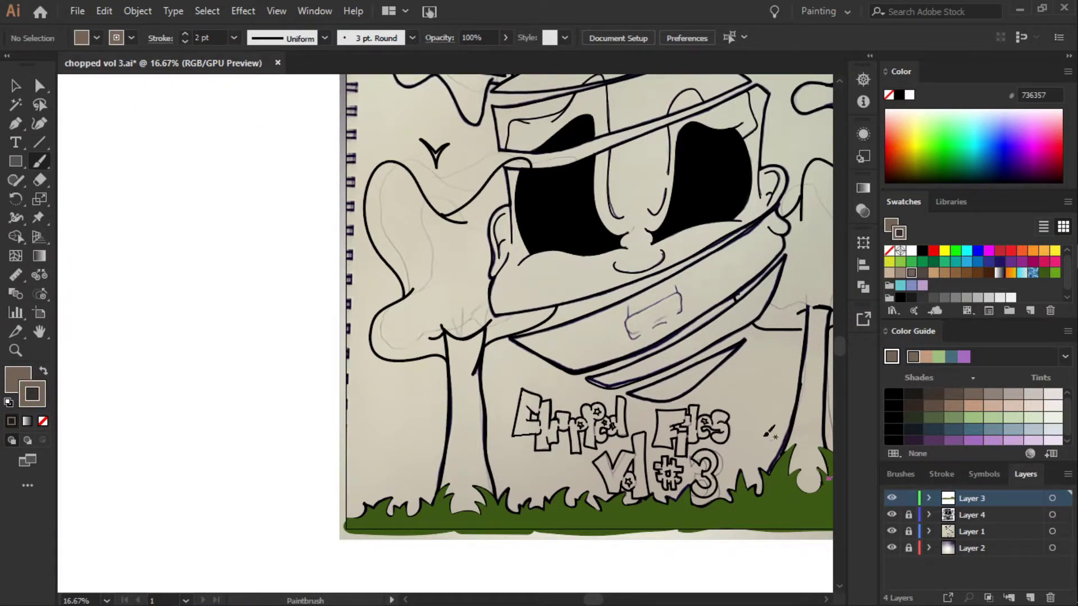
# - Paint the left and right trunks solid brown 736357 down to the grass
pyautogui.moveTo(449, 330); pyautogui.dragTo(442, 484)
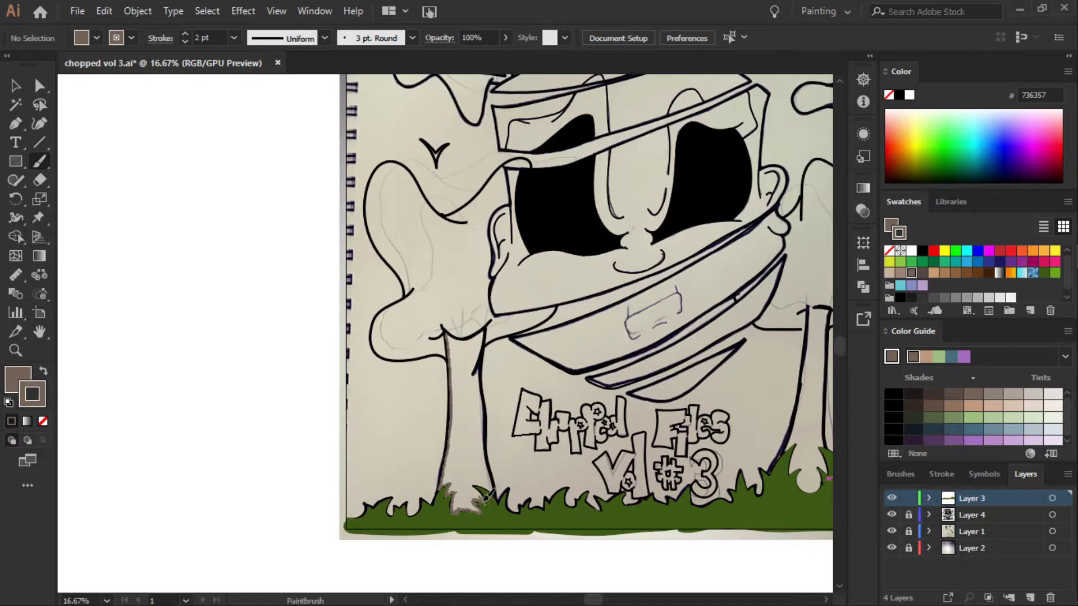
pyautogui.moveTo(492, 486)
pyautogui.mouseDown()
pyautogui.moveTo(485, 346)
pyautogui.moveTo(446, 330)
pyautogui.mouseUp()
pyautogui.hscroll(5, 472, 332)
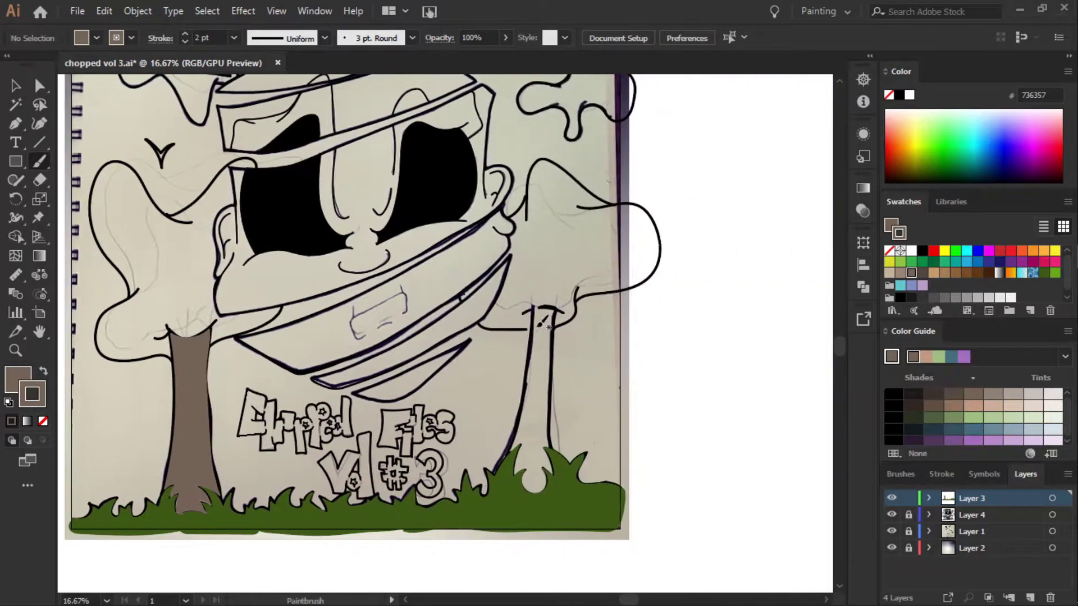
pyautogui.moveTo(561, 306)
pyautogui.mouseDown()
pyautogui.moveTo(549, 482)
pyautogui.moveTo(526, 476)
pyautogui.moveTo(548, 307)
pyautogui.mouseUp()
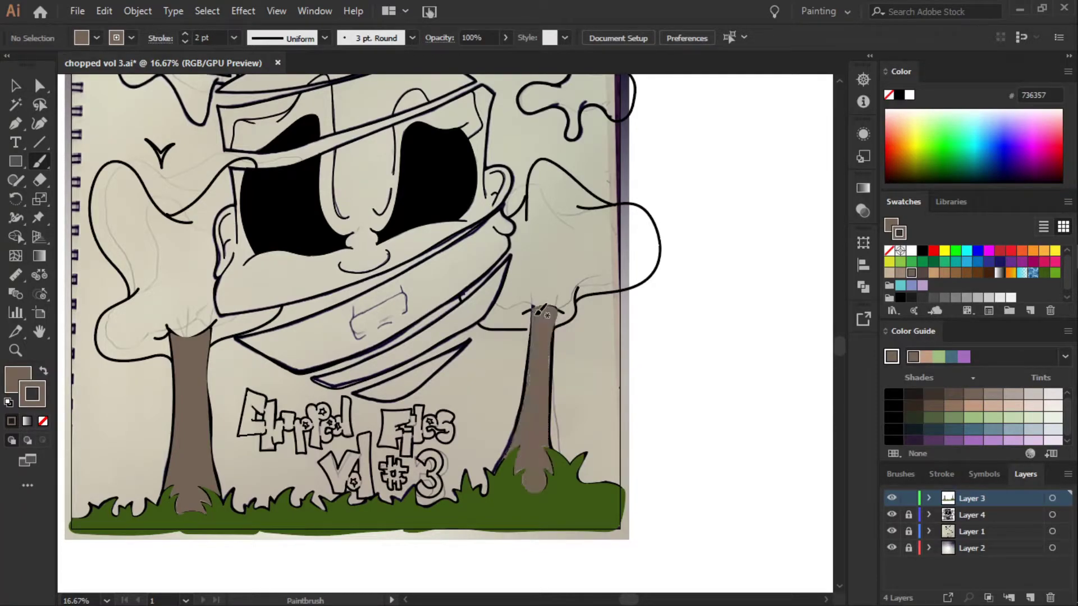
pyautogui.moveTo(538, 467)
pyautogui.mouseDown()
pyautogui.moveTo(513, 449)
pyautogui.moveTo(499, 467)
pyautogui.moveTo(522, 425)
pyautogui.mouseUp()
pyautogui.moveTo(530, 479); pyautogui.dragTo(533, 478)
# - Zoom to 33.33%, smooth the right trunk's edges in brown, and erase stray paint
pyautogui.click(107, 601)
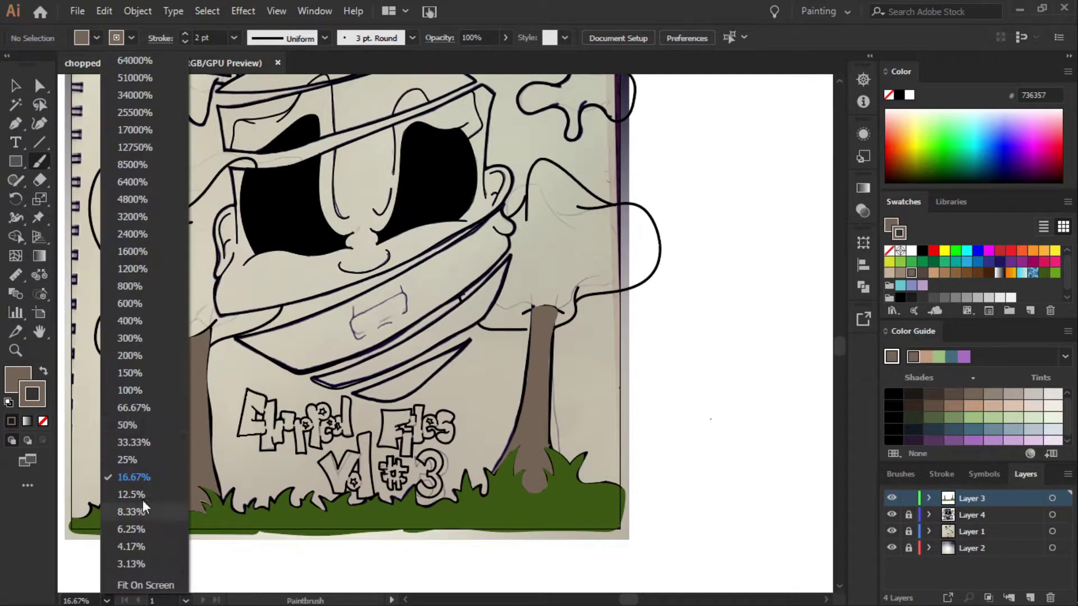
pyautogui.click(141, 440)
pyautogui.moveTo(660, 355); pyautogui.dragTo(655, 557)
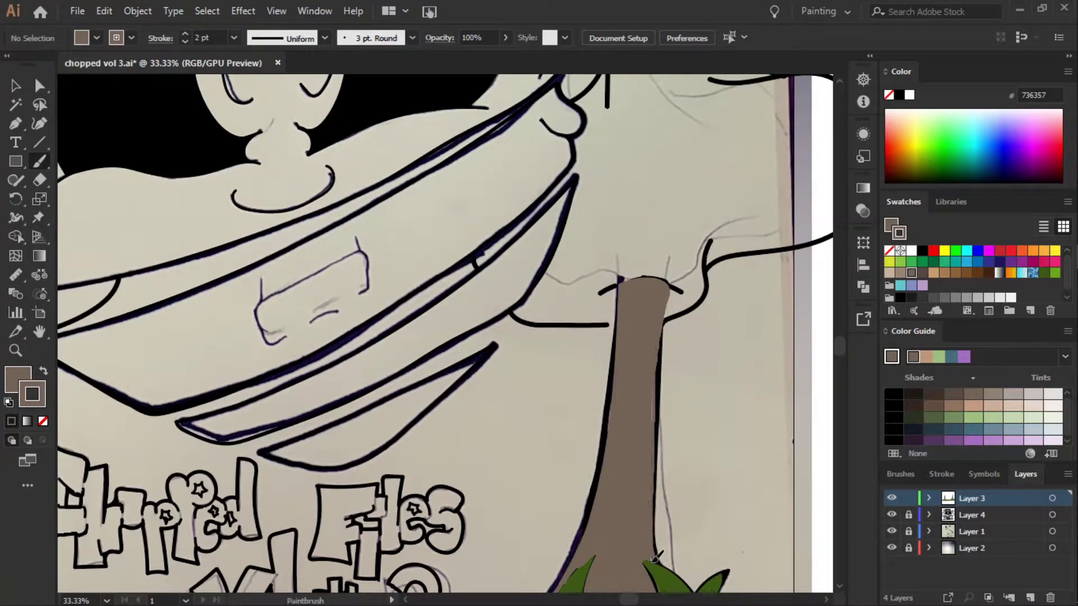
pyautogui.moveTo(608, 459)
pyautogui.mouseDown()
pyautogui.moveTo(618, 345)
pyautogui.moveTo(660, 362)
pyautogui.mouseUp()
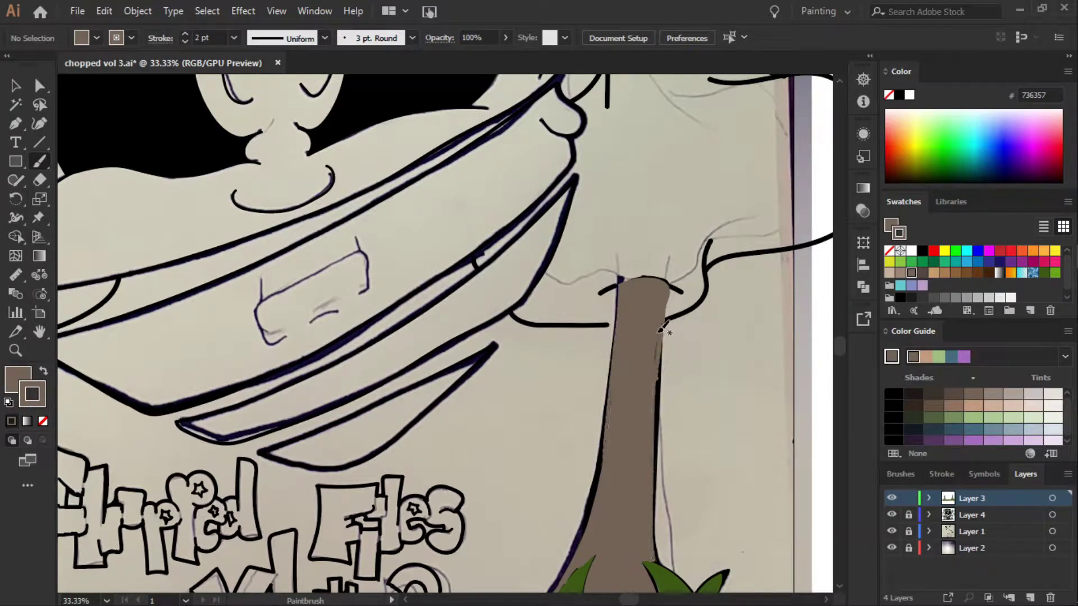
pyautogui.moveTo(667, 323); pyautogui.dragTo(673, 289)
# - Reshape the trunk base in brown over the grass and erase a sliver at its right
pyautogui.scroll(-1, 666, 390)
pyautogui.scroll(-4, 666, 390)
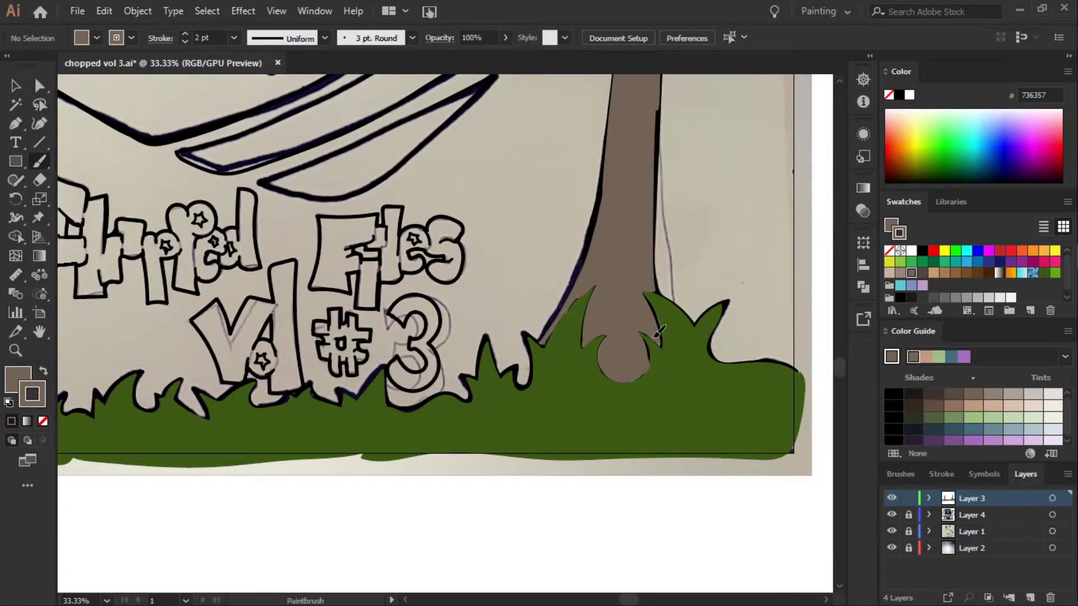
pyautogui.hscroll(-10, 487, 313)
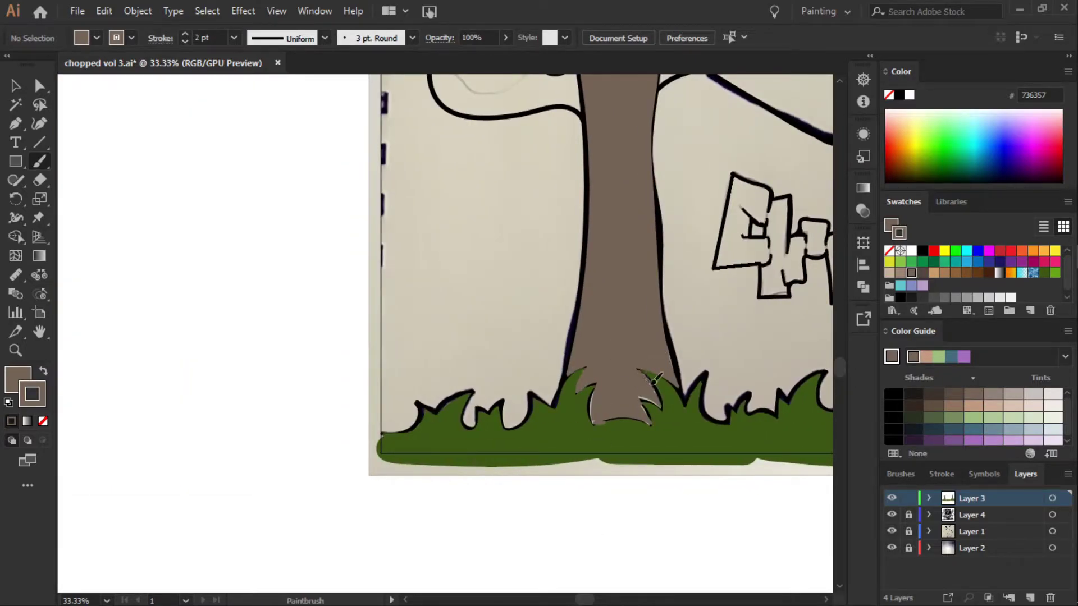
pyautogui.moveTo(655, 398); pyautogui.dragTo(594, 389)
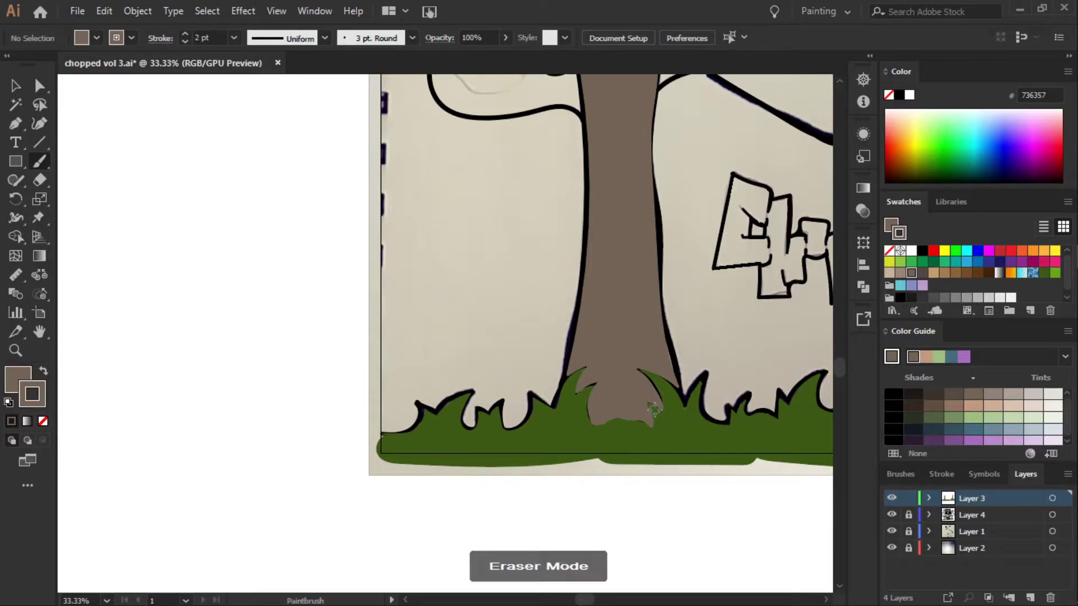
pyautogui.moveTo(653, 408); pyautogui.dragTo(659, 431)
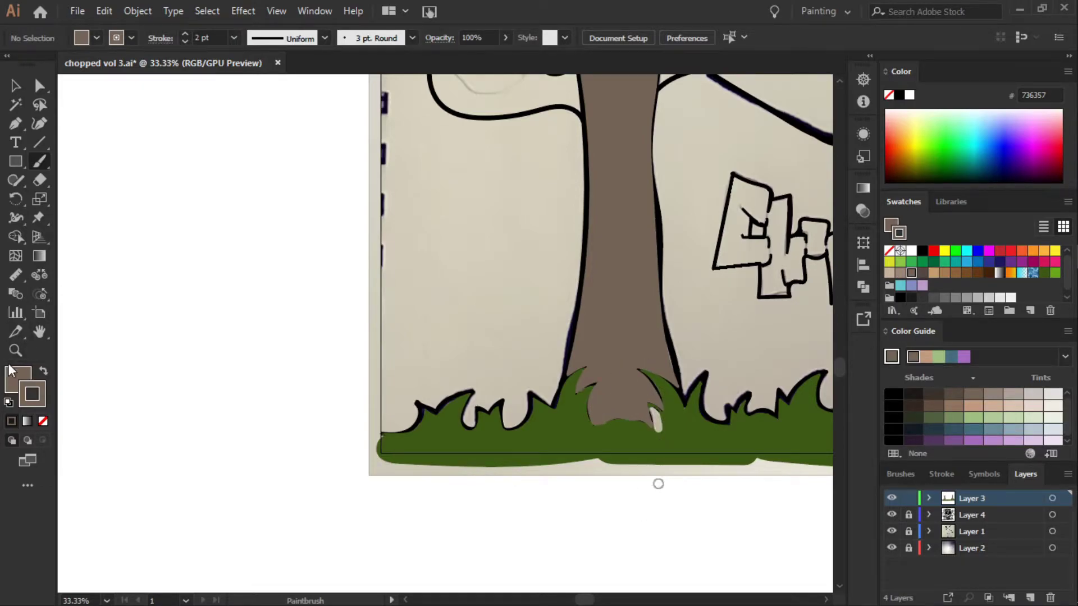
# - Sample the grass green with the Eyedropper and return to the Paintbrush
pyautogui.scroll(2, 845, 358)
pyautogui.scroll(-3, 841, 359)
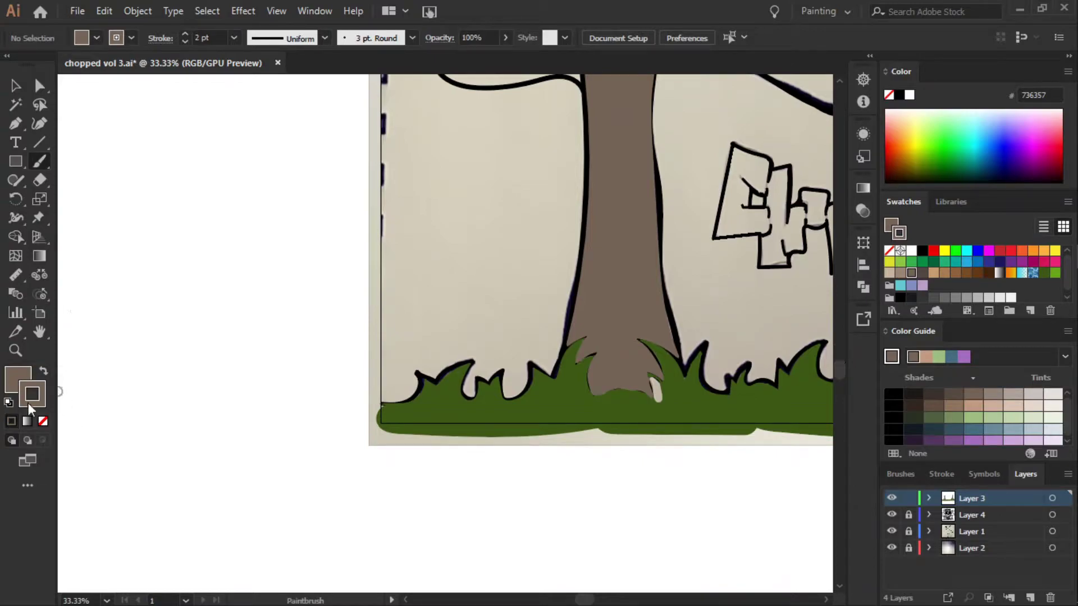
pyautogui.moveTo(16, 274); pyautogui.dragTo(89, 287)
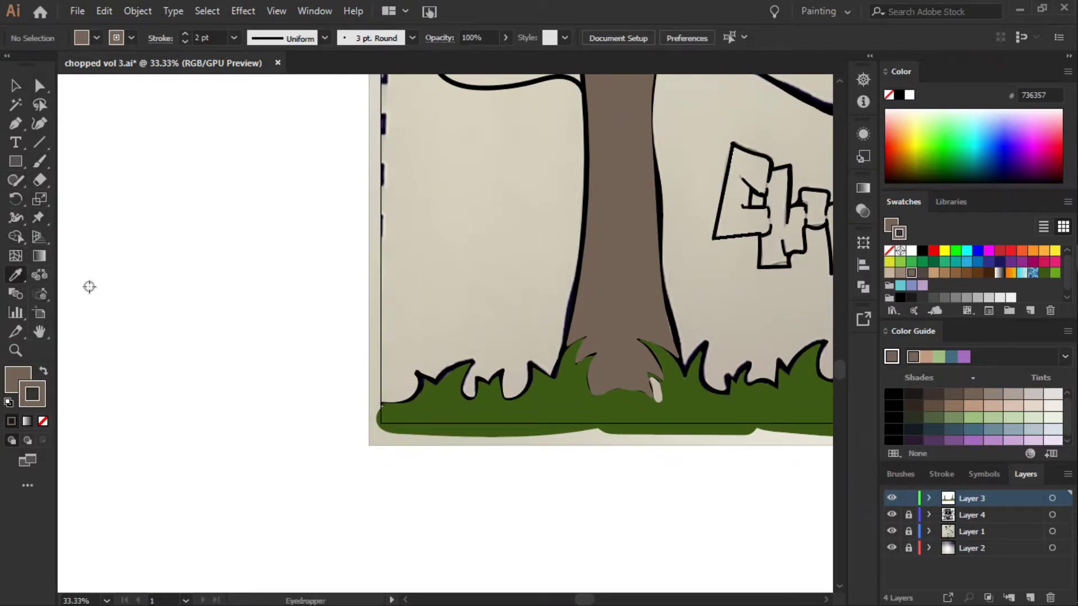
pyautogui.click(568, 406)
pyautogui.press('b')
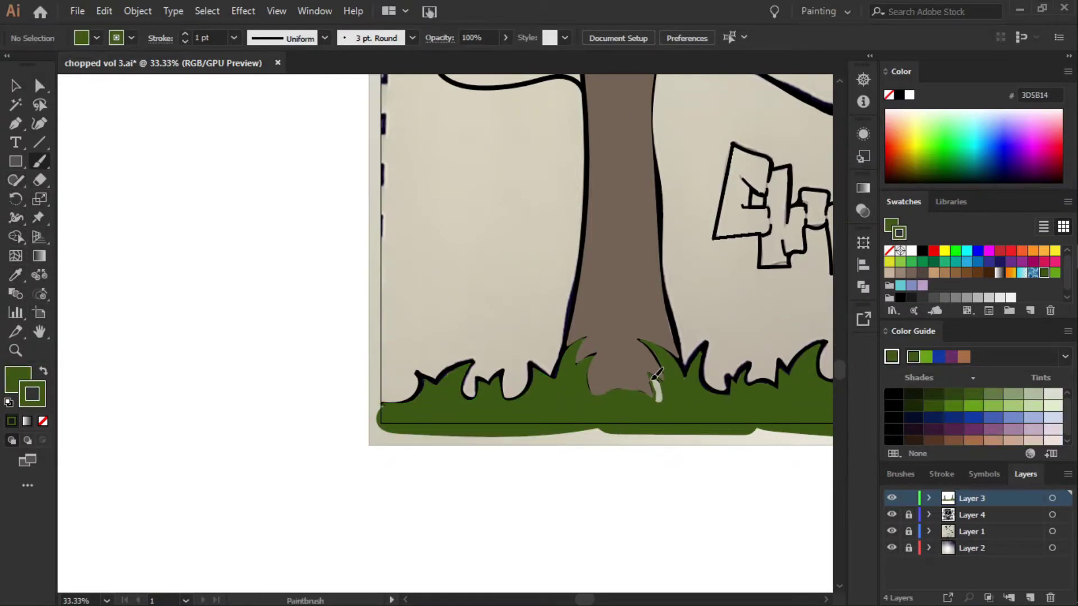
# - Paint green over the gaps beside the trunk base and the grass's lower-left notch
pyautogui.moveTo(664, 395); pyautogui.dragTo(663, 385)
pyautogui.moveTo(665, 344); pyautogui.dragTo(671, 382)
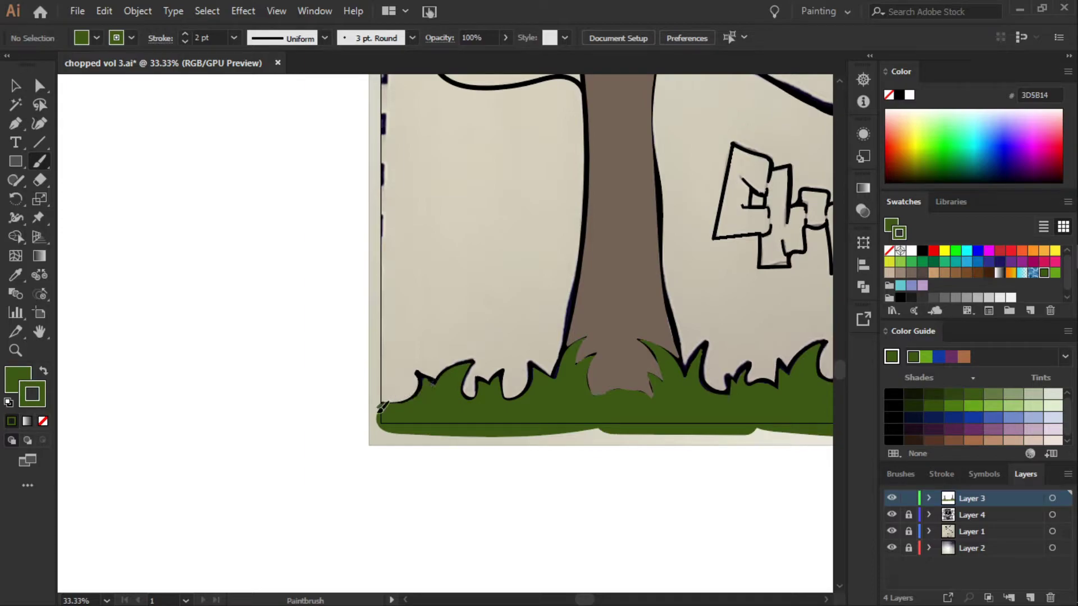
pyautogui.moveTo(382, 405); pyautogui.dragTo(418, 395)
pyautogui.moveTo(584, 599); pyautogui.dragTo(622, 568)
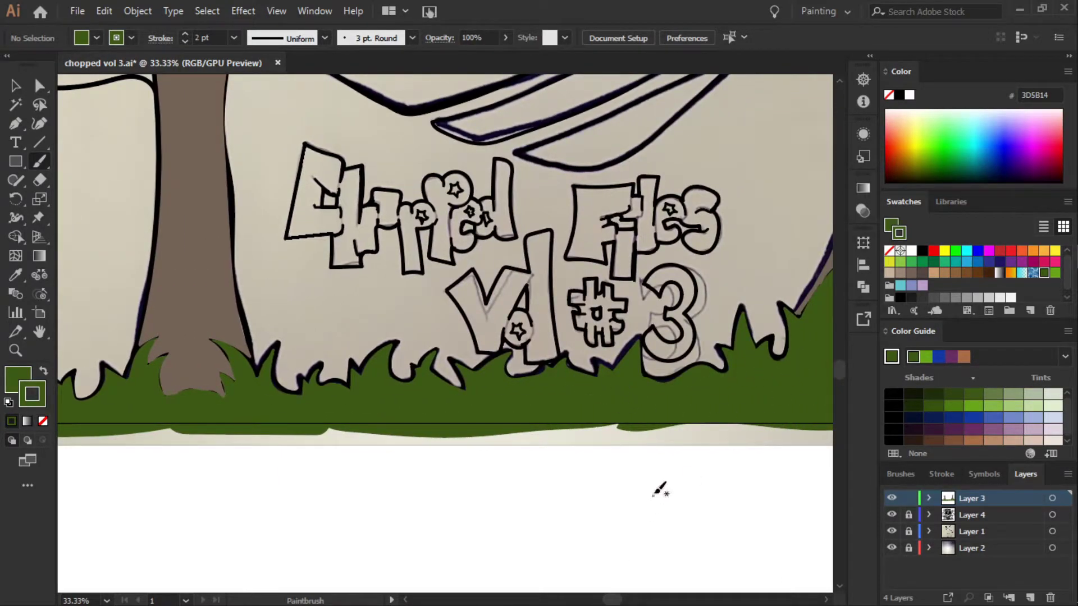
pyautogui.moveTo(505, 505); pyautogui.dragTo(719, 592)
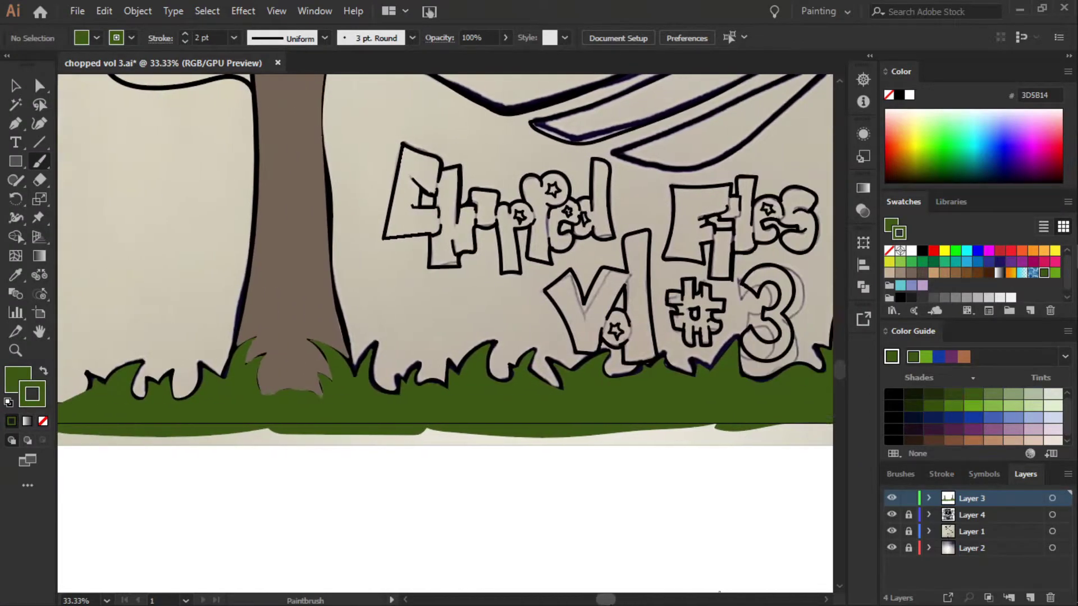
pyautogui.hscroll(3, 445, 241)
# - Add the Metal library's grey colour group to the swatches and pick a dark grey
pyautogui.click(892, 311)
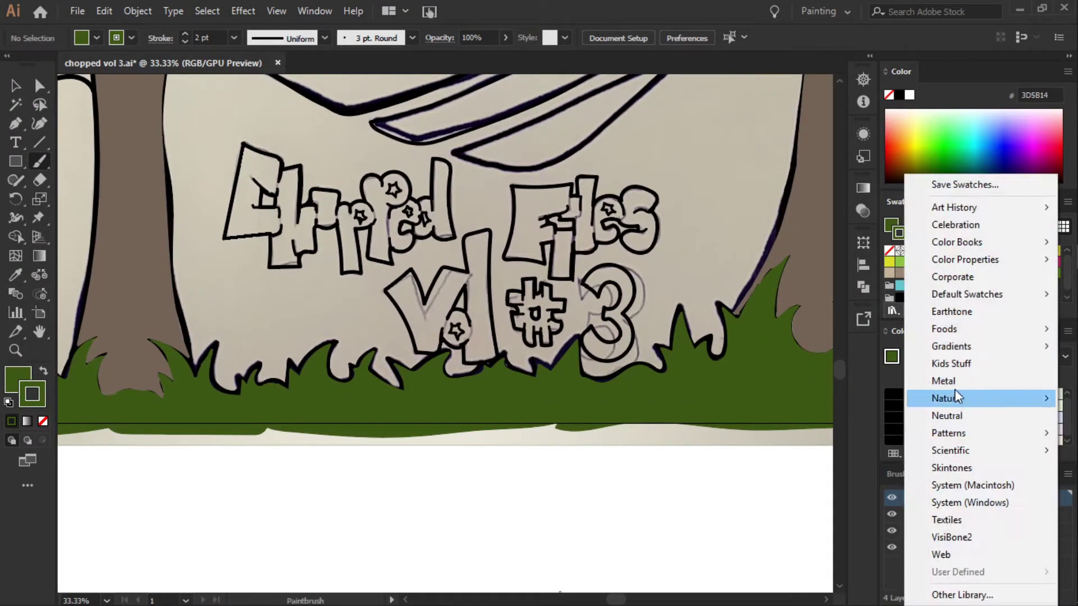
pyautogui.click(954, 387)
pyautogui.click(621, 357)
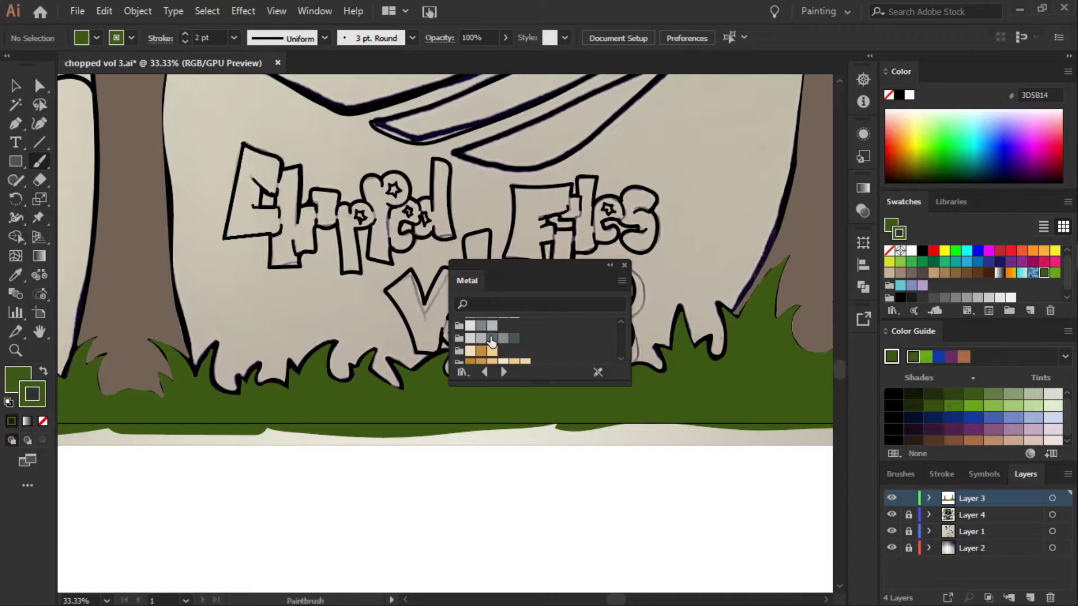
pyautogui.click(459, 338)
pyautogui.click(945, 296)
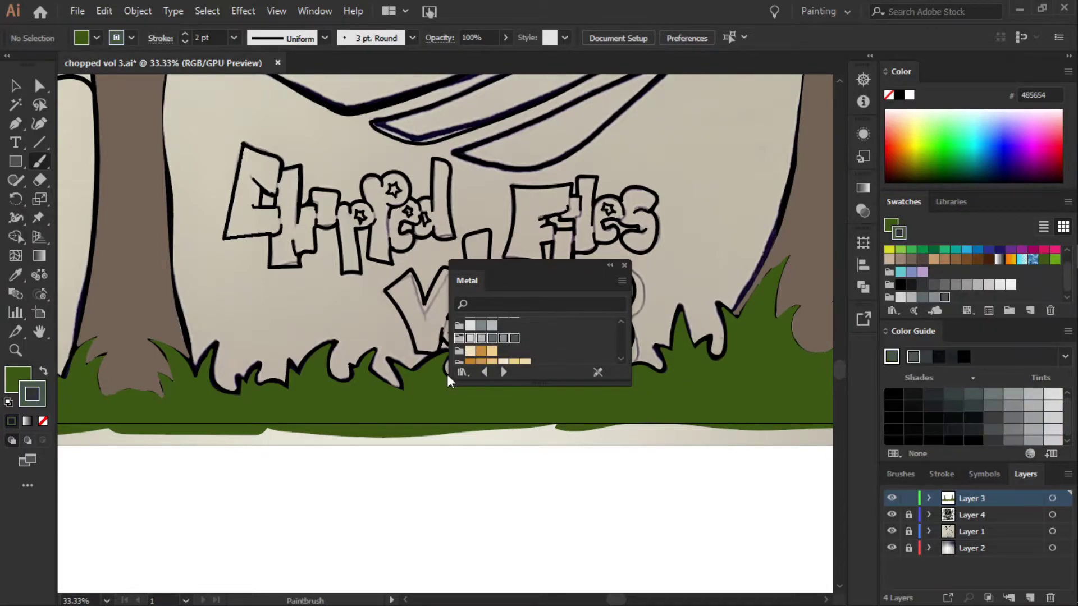
pyautogui.click(624, 265)
# - Paint the 3, #, l and V of Vol #3 dark grey and start the s of Files
pyautogui.moveTo(584, 279)
pyautogui.mouseDown()
pyautogui.moveTo(634, 302)
pyautogui.moveTo(624, 325)
pyautogui.mouseUp()
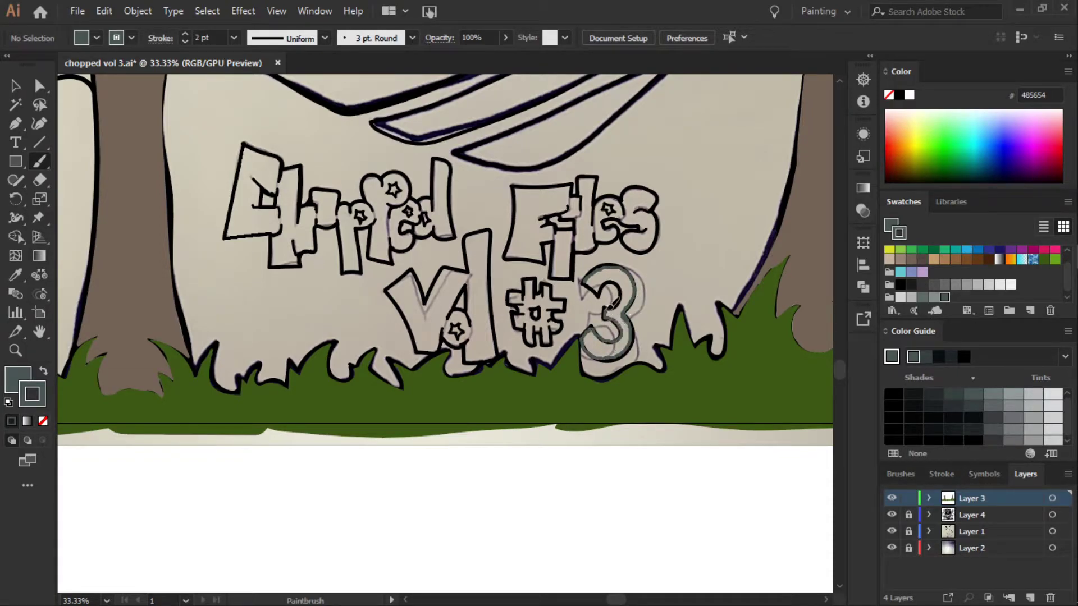
pyautogui.moveTo(590, 284); pyautogui.dragTo(605, 265)
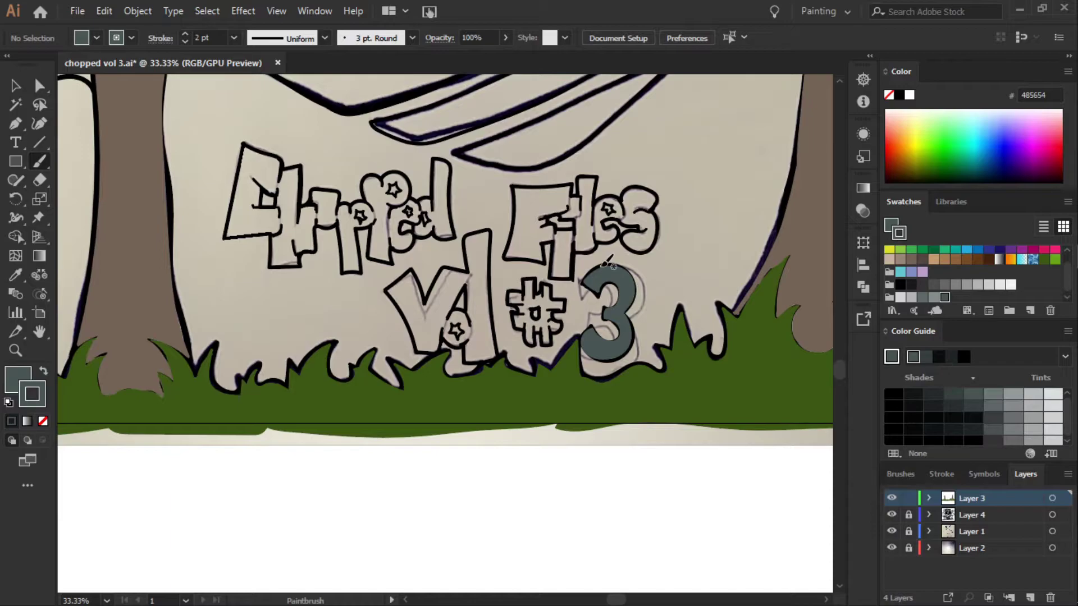
pyautogui.moveTo(547, 283)
pyautogui.mouseDown()
pyautogui.moveTo(512, 298)
pyautogui.moveTo(533, 338)
pyautogui.moveTo(556, 283)
pyautogui.moveTo(563, 299)
pyautogui.moveTo(547, 301)
pyautogui.mouseUp()
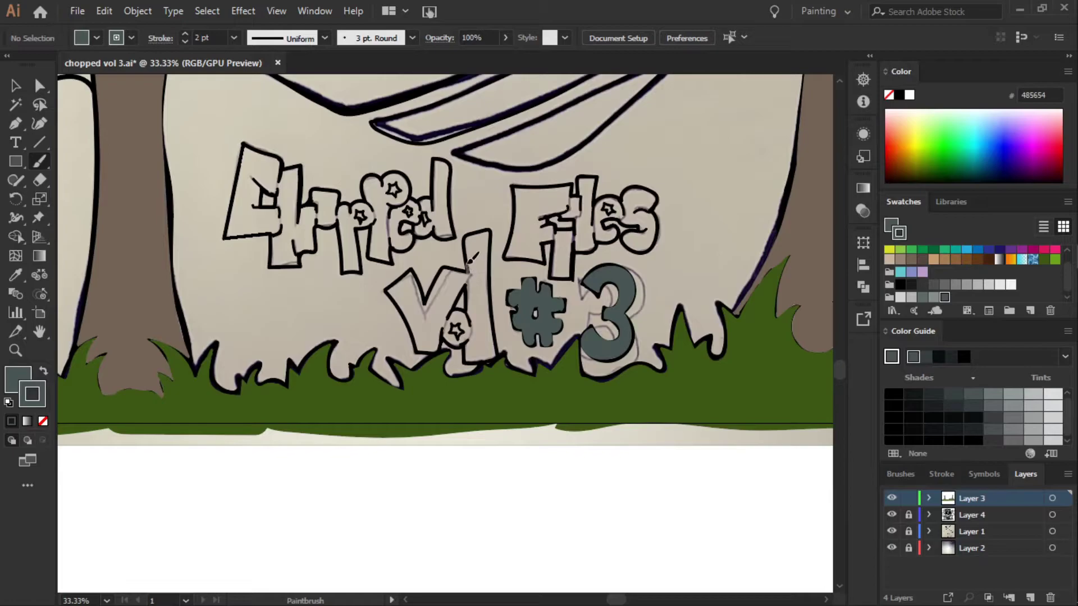
pyautogui.moveTo(471, 257)
pyautogui.mouseDown()
pyautogui.moveTo(494, 224)
pyautogui.moveTo(498, 353)
pyautogui.moveTo(471, 344)
pyautogui.moveTo(468, 278)
pyautogui.moveTo(437, 348)
pyautogui.moveTo(432, 298)
pyautogui.moveTo(474, 256)
pyautogui.mouseUp()
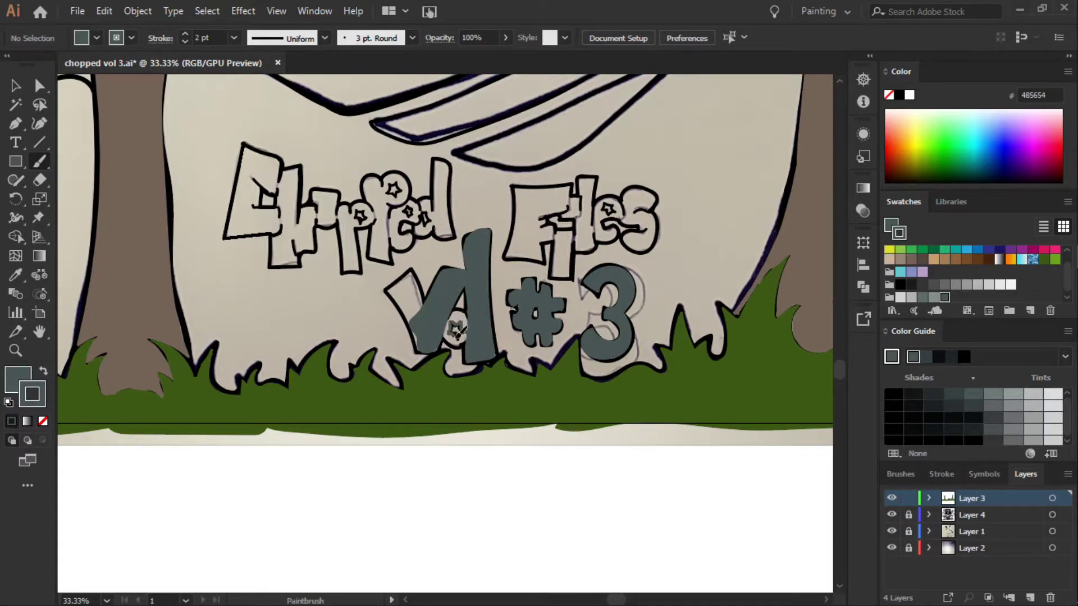
pyautogui.moveTo(468, 310); pyautogui.dragTo(468, 334)
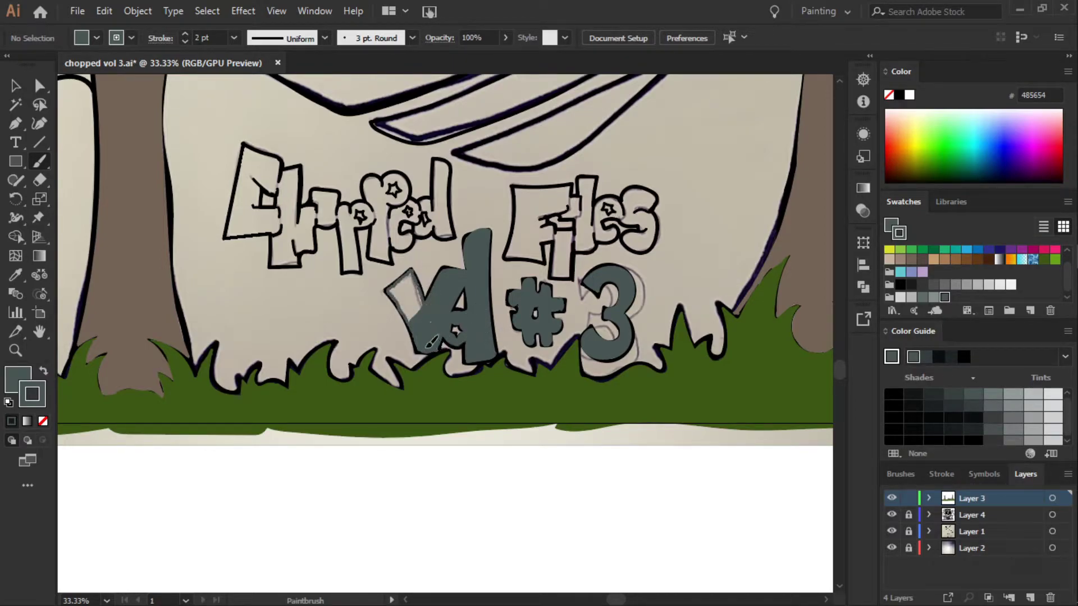
pyautogui.moveTo(418, 279); pyautogui.dragTo(427, 332)
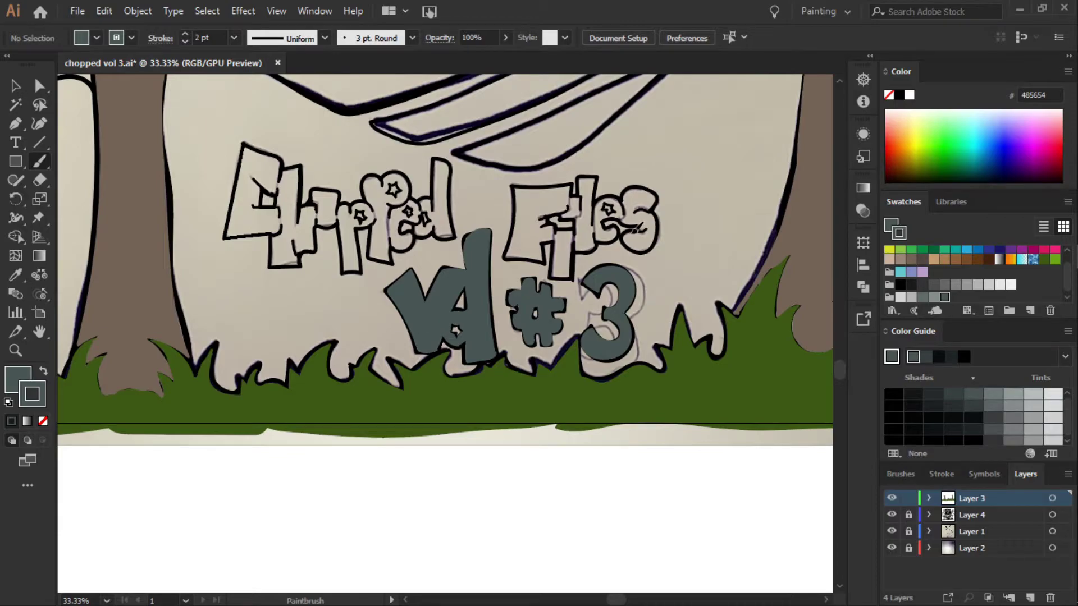
pyautogui.moveTo(639, 230)
pyautogui.mouseDown()
pyautogui.moveTo(653, 185)
pyautogui.moveTo(619, 200)
pyautogui.moveTo(643, 223)
pyautogui.moveTo(575, 271)
pyautogui.moveTo(521, 216)
pyautogui.moveTo(583, 227)
pyautogui.moveTo(564, 210)
pyautogui.moveTo(583, 186)
pyautogui.moveTo(598, 178)
pyautogui.moveTo(621, 193)
pyautogui.moveTo(541, 181)
pyautogui.moveTo(515, 225)
pyautogui.moveTo(528, 238)
pyautogui.mouseUp()
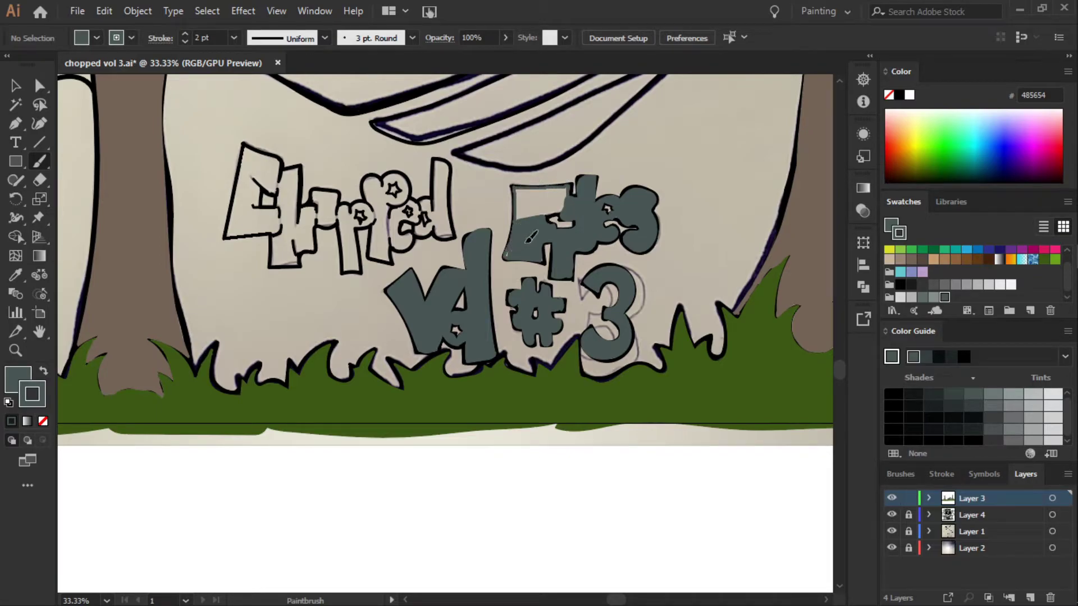
# - Fill the F of Files and each letter of Chopped solid dark grey
pyautogui.moveTo(570, 204); pyautogui.dragTo(565, 189)
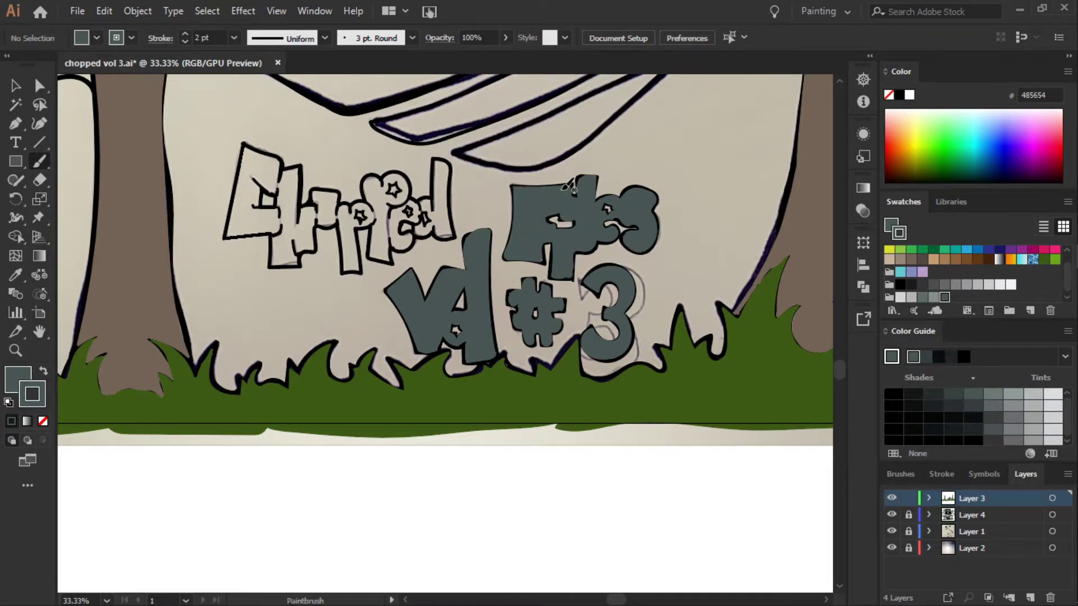
pyautogui.moveTo(243, 160)
pyautogui.mouseDown()
pyautogui.moveTo(241, 235)
pyautogui.moveTo(303, 257)
pyautogui.moveTo(319, 220)
pyautogui.moveTo(297, 168)
pyautogui.moveTo(241, 145)
pyautogui.moveTo(273, 191)
pyautogui.moveTo(265, 179)
pyautogui.mouseUp()
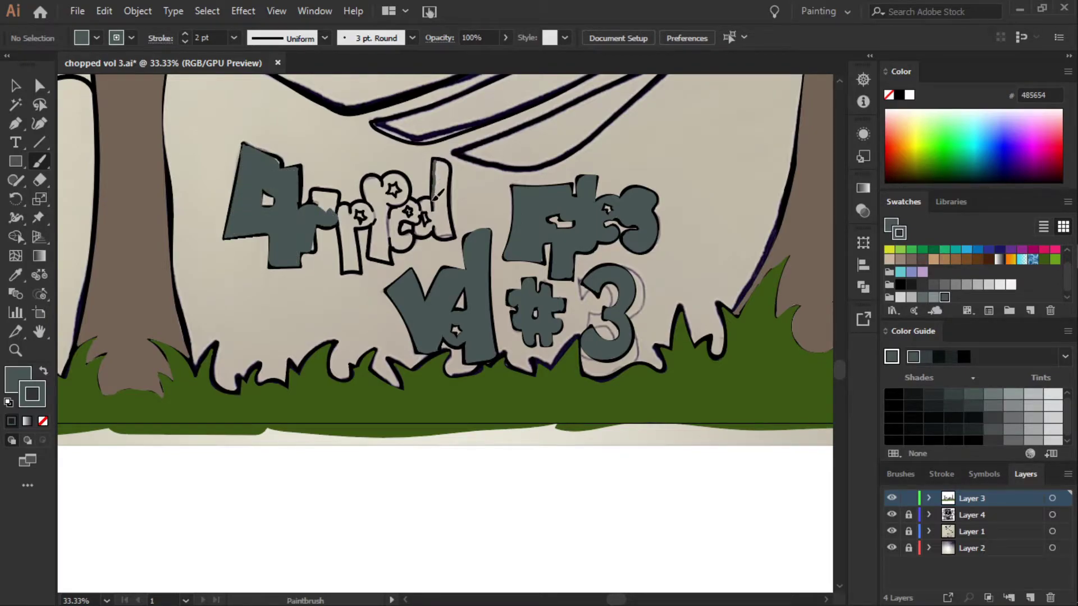
pyautogui.moveTo(438, 161)
pyautogui.mouseDown()
pyautogui.moveTo(432, 234)
pyautogui.moveTo(452, 238)
pyautogui.moveTo(455, 179)
pyautogui.moveTo(439, 161)
pyautogui.mouseUp()
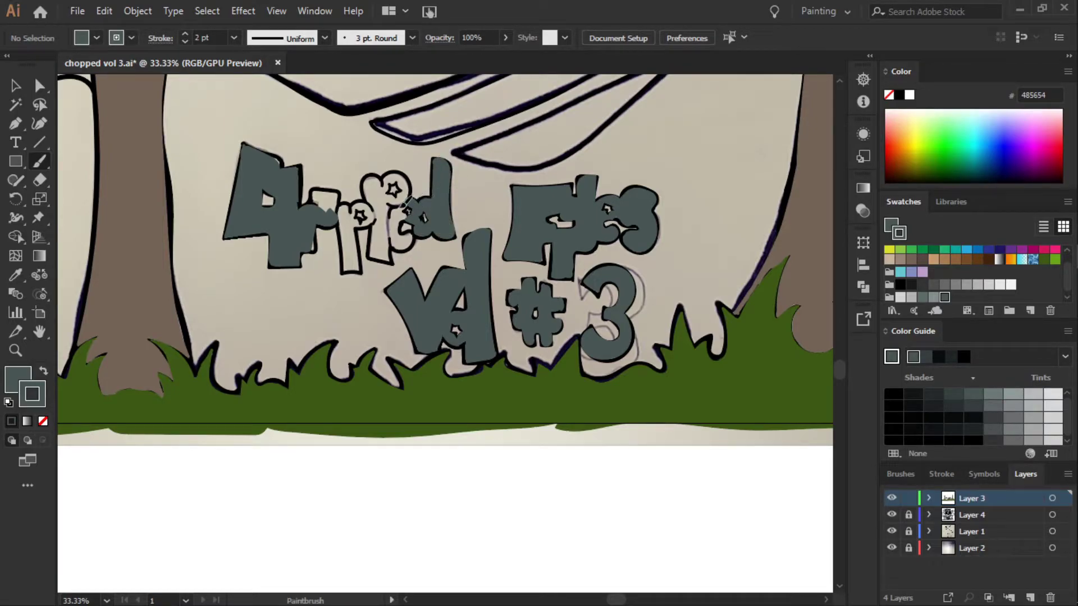
pyautogui.moveTo(382, 211)
pyautogui.mouseDown()
pyautogui.moveTo(377, 257)
pyautogui.moveTo(404, 257)
pyautogui.moveTo(418, 230)
pyautogui.moveTo(405, 203)
pyautogui.mouseUp()
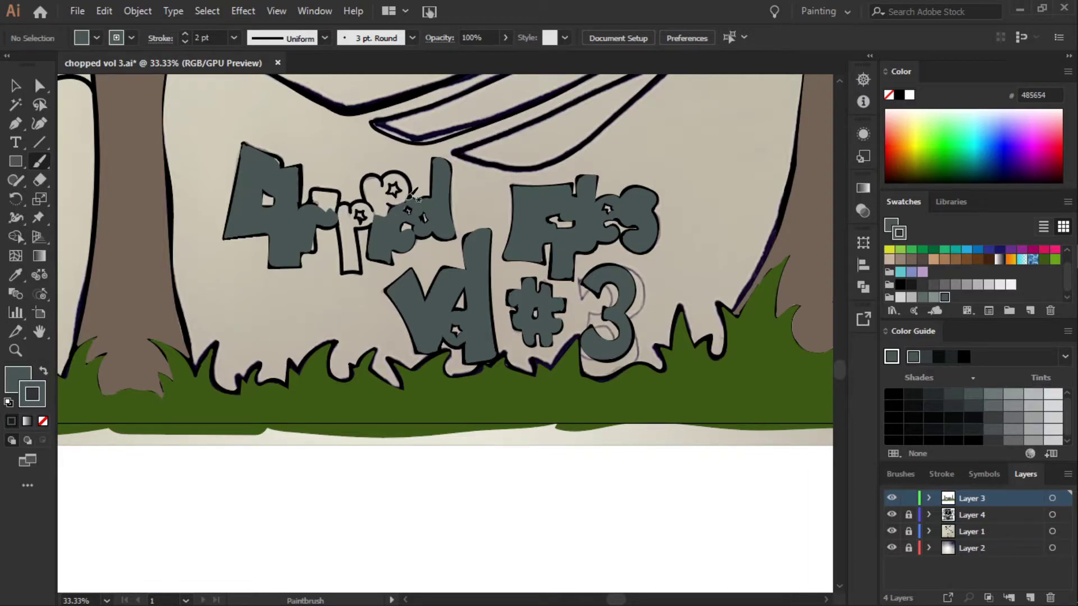
pyautogui.moveTo(400, 170)
pyautogui.mouseDown()
pyautogui.moveTo(403, 191)
pyautogui.moveTo(371, 178)
pyautogui.moveTo(365, 206)
pyautogui.moveTo(409, 190)
pyautogui.moveTo(359, 203)
pyautogui.moveTo(356, 264)
pyautogui.moveTo(346, 224)
pyautogui.moveTo(315, 244)
pyautogui.mouseUp()
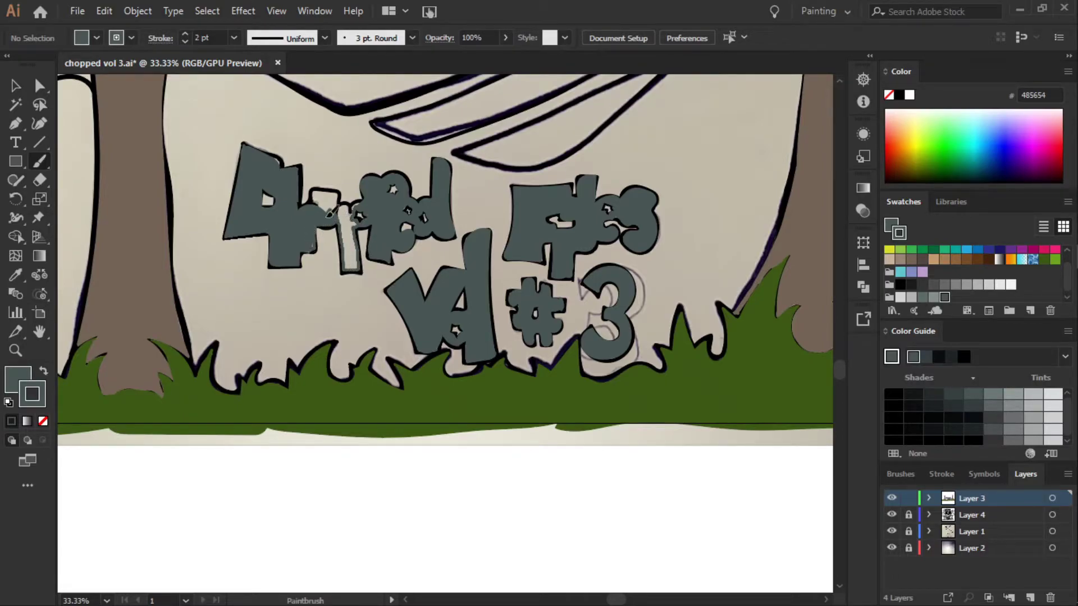
pyautogui.moveTo(368, 202); pyautogui.dragTo(363, 206)
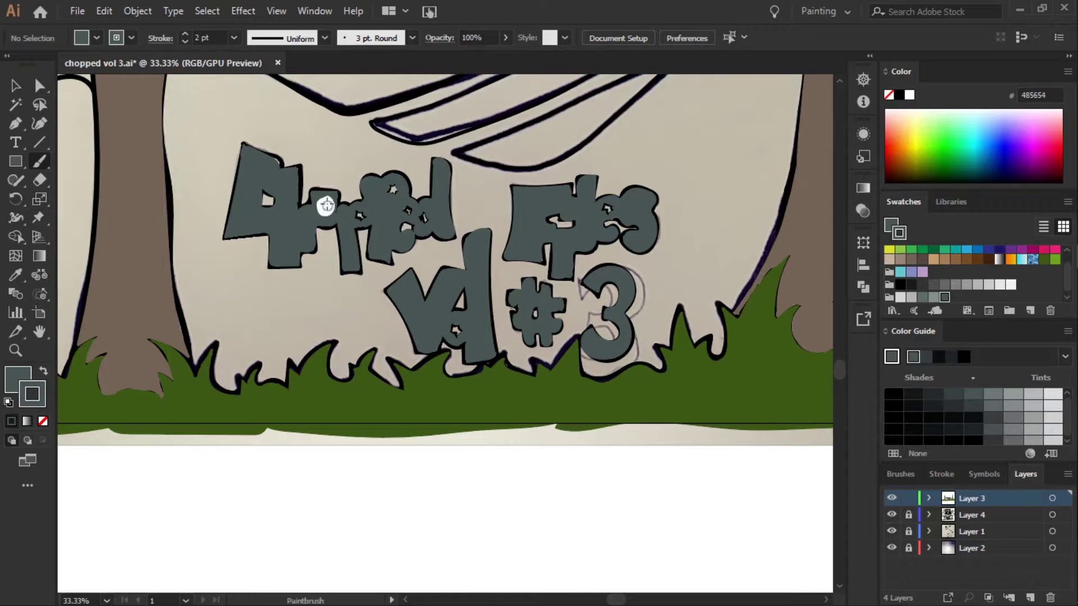
# - Set the fill to None and the brush stroke weight to 2 pt
pyautogui.press('/')
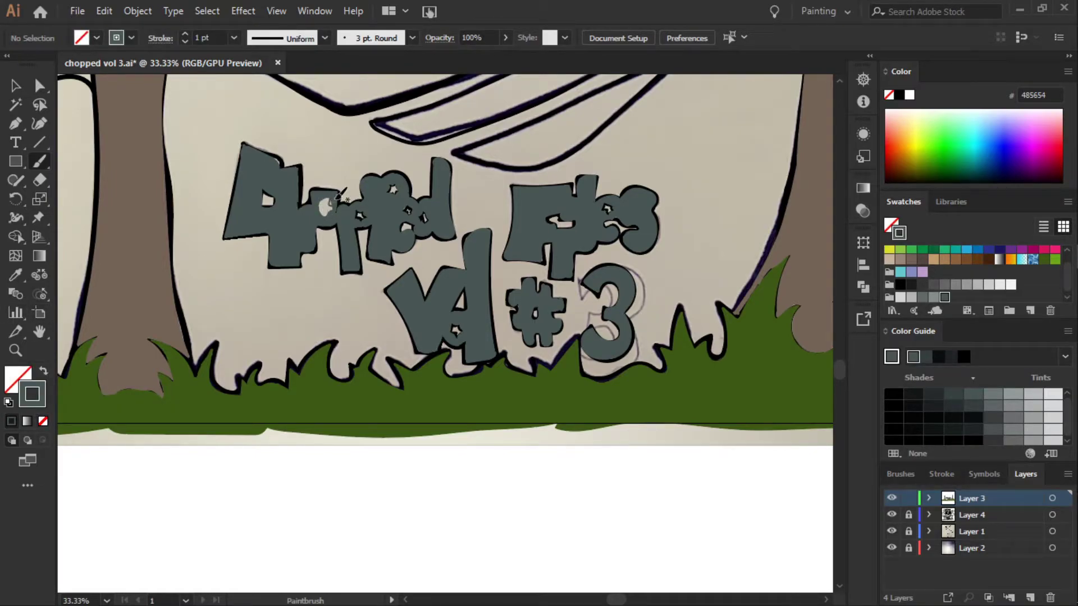
pyautogui.click(234, 37)
pyautogui.click(257, 112)
# - Switch the brush to dark grey at 2 pt and trace the exclamation mark grey
pyautogui.moveTo(840, 371); pyautogui.dragTo(840, 293)
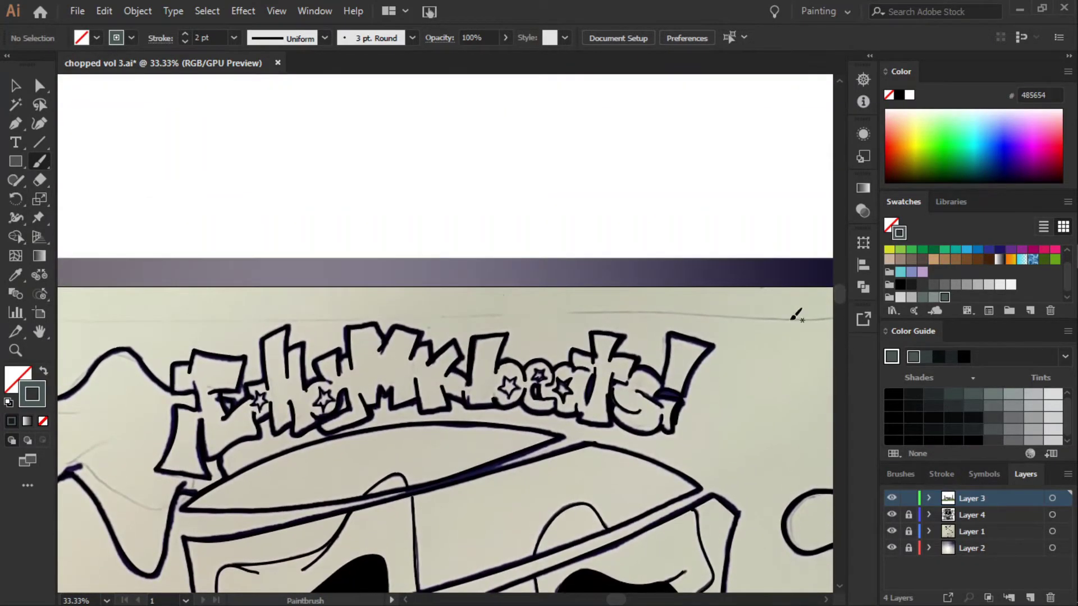
pyautogui.click(43, 371)
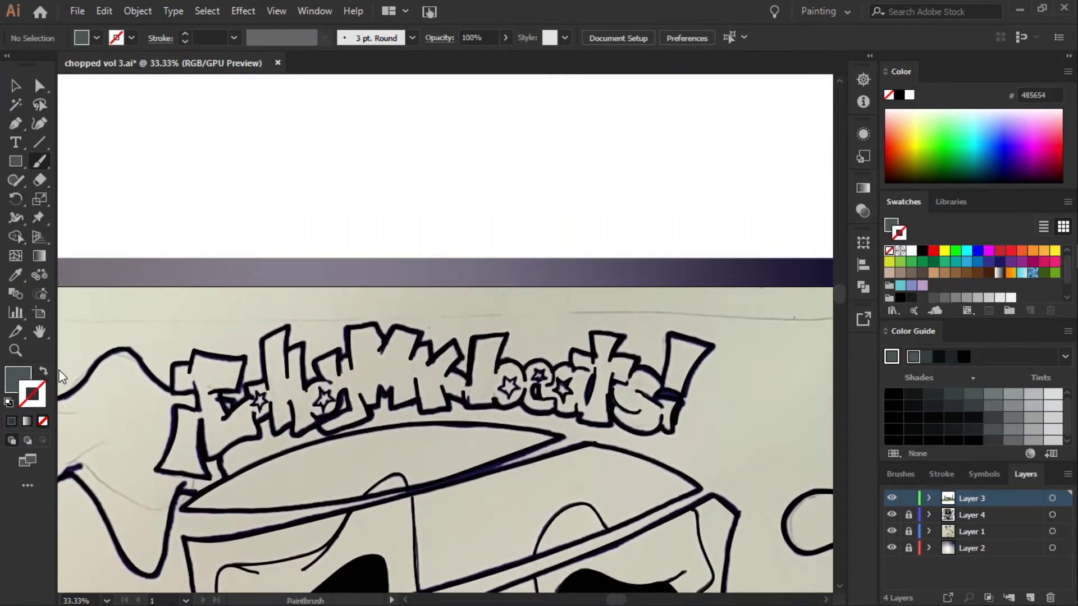
pyautogui.click(925, 358)
pyautogui.moveTo(667, 384)
pyautogui.mouseDown()
pyautogui.moveTo(669, 339)
pyautogui.moveTo(660, 396)
pyautogui.mouseUp()
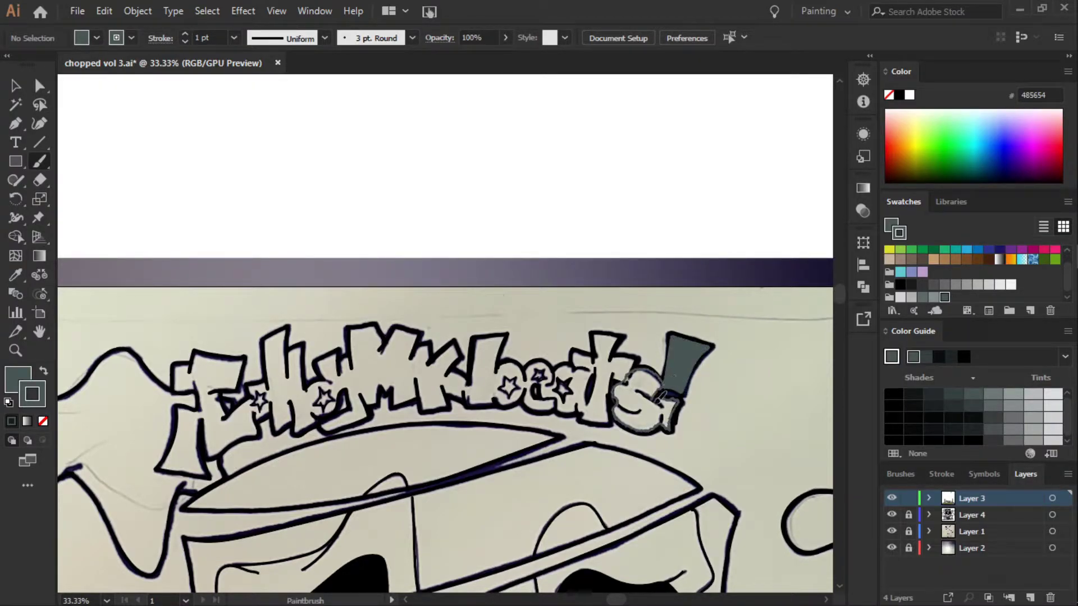
pyautogui.click(233, 37)
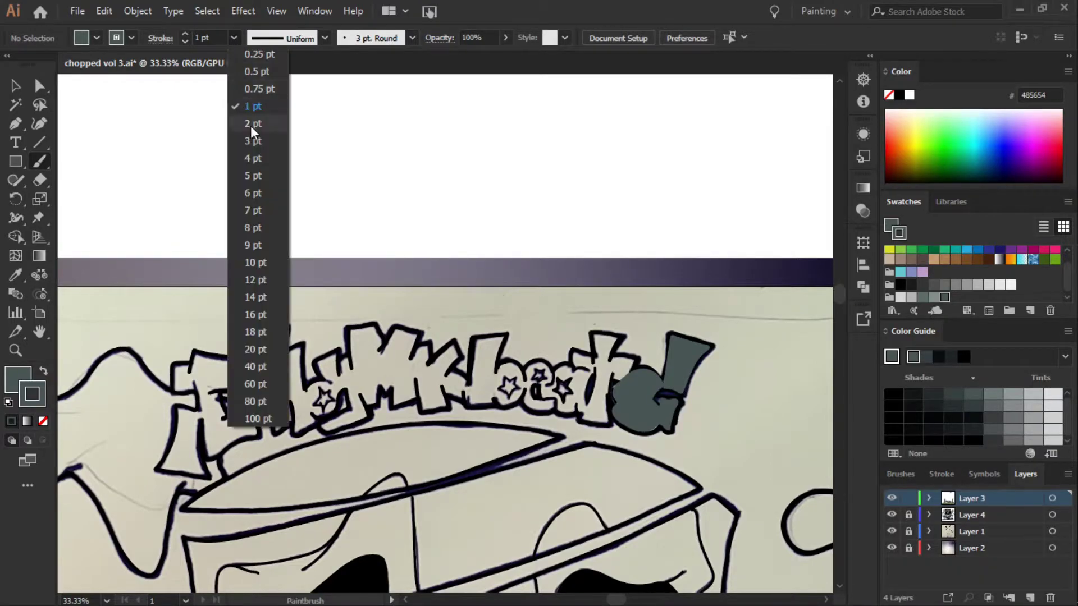
pyautogui.click(247, 156)
# - Paint the s, t and a grey, undoing one stray stroke
pyautogui.moveTo(652, 426)
pyautogui.mouseDown()
pyautogui.moveTo(623, 337)
pyautogui.moveTo(577, 369)
pyautogui.moveTo(615, 378)
pyautogui.mouseUp()
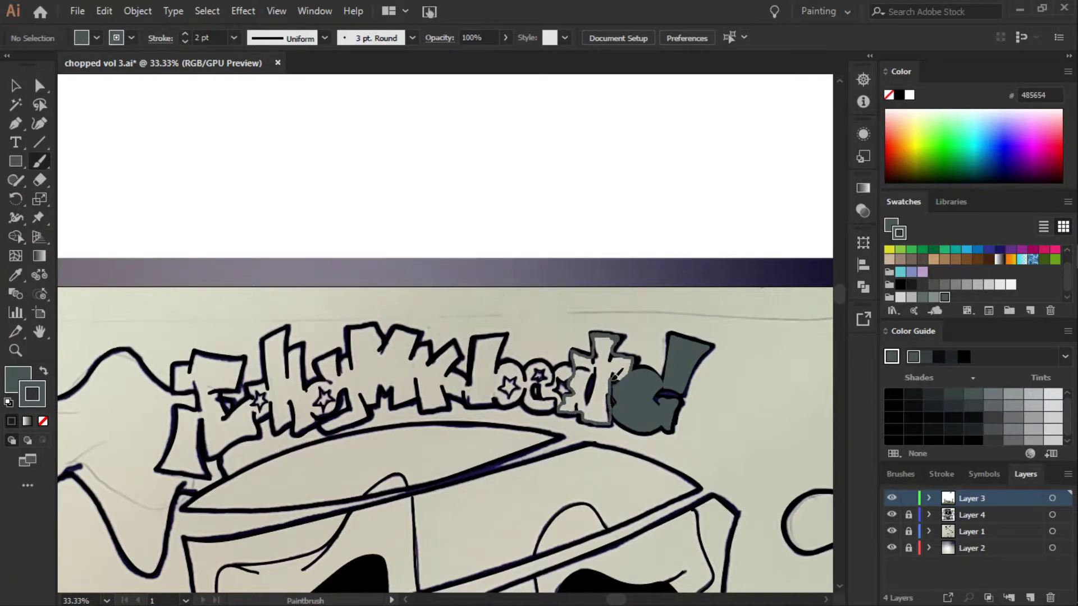
pyautogui.moveTo(597, 372); pyautogui.dragTo(634, 364)
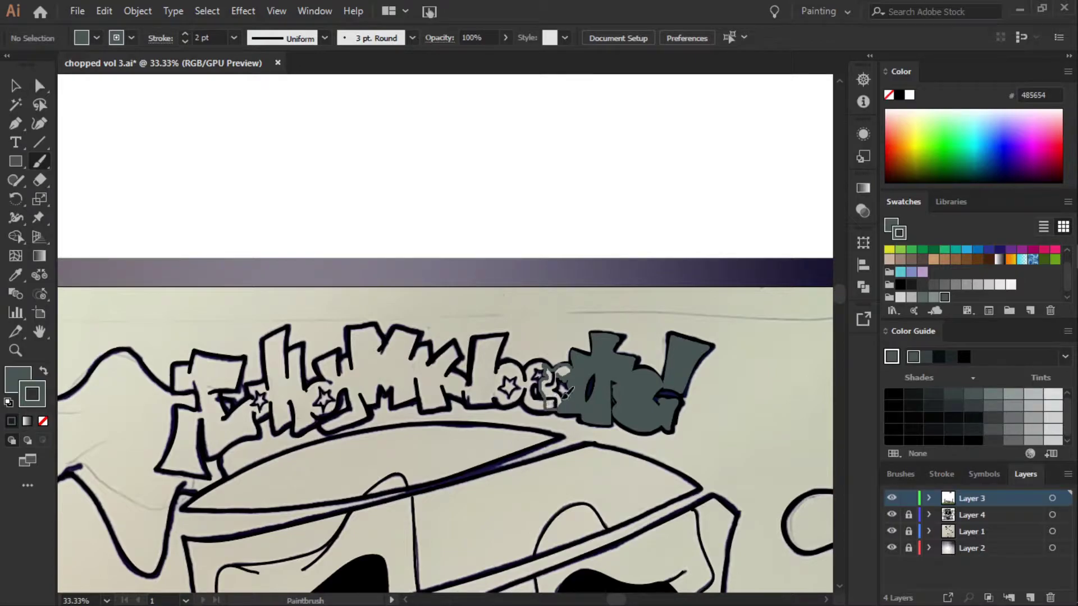
pyautogui.moveTo(565, 390)
pyautogui.mouseDown()
pyautogui.moveTo(567, 371)
pyautogui.moveTo(537, 394)
pyautogui.mouseUp()
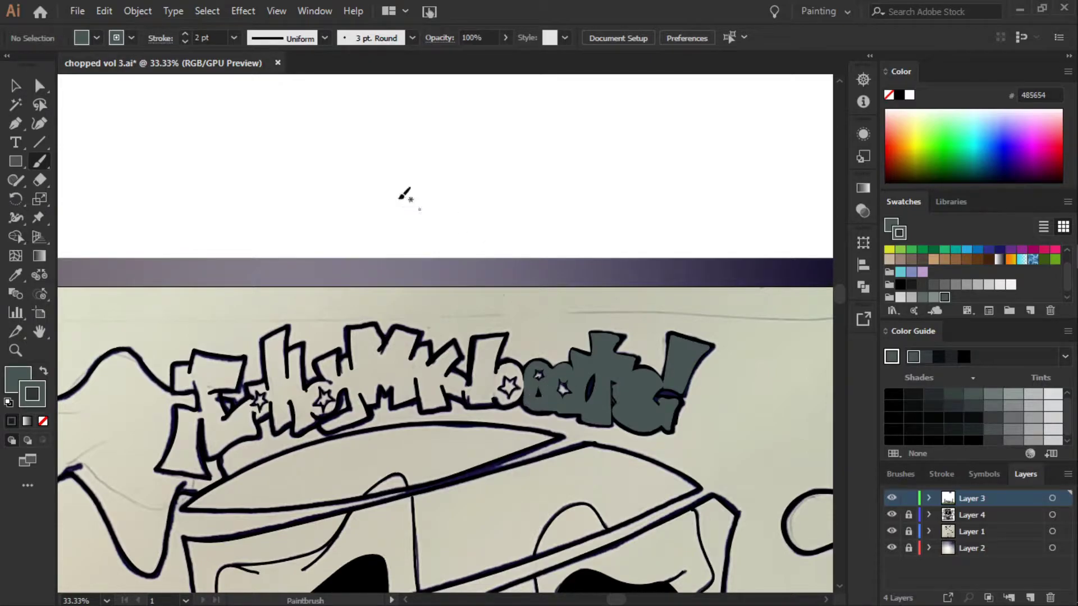
pyautogui.click(104, 11)
pyautogui.click(117, 28)
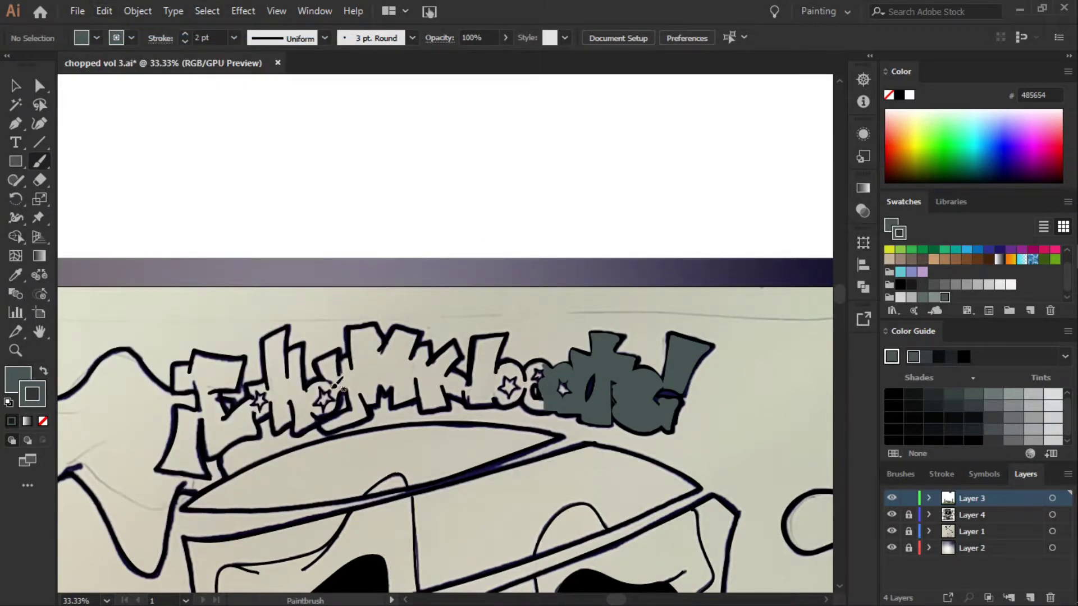
# - Fill the middle title letters and the small circle near the star grey
pyautogui.moveTo(335, 392)
pyautogui.mouseDown()
pyautogui.moveTo(326, 354)
pyautogui.moveTo(434, 358)
pyautogui.moveTo(504, 336)
pyautogui.moveTo(494, 397)
pyautogui.moveTo(425, 391)
pyautogui.mouseUp()
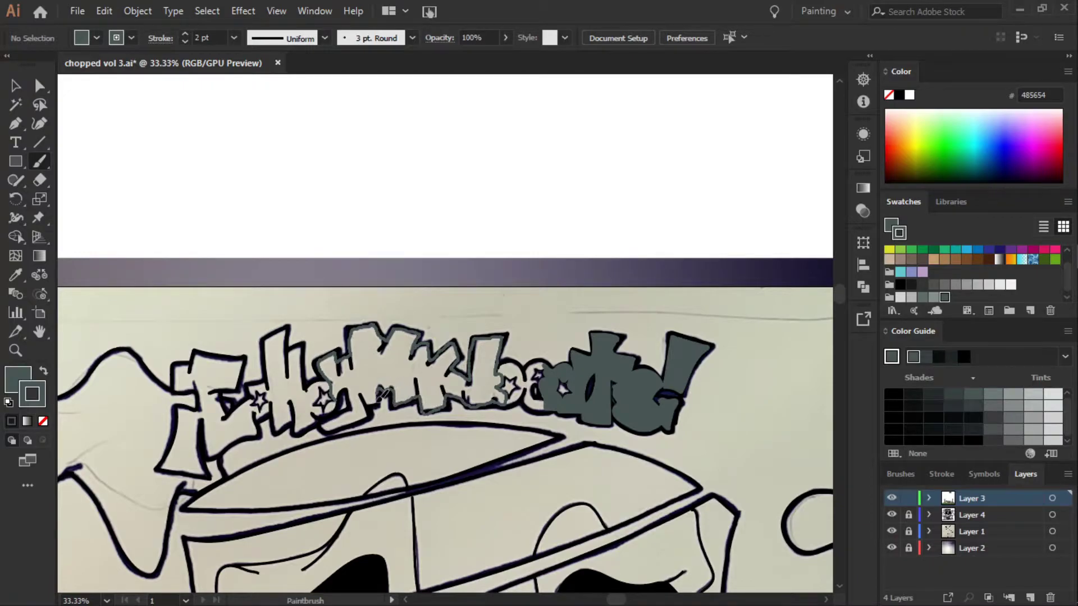
pyautogui.moveTo(364, 417); pyautogui.dragTo(349, 390)
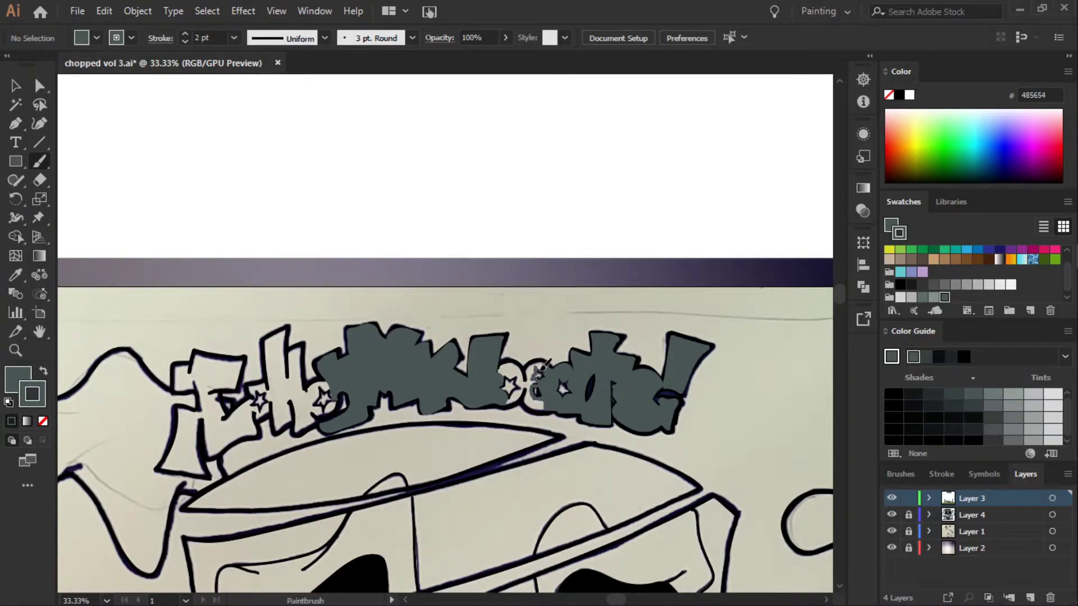
pyautogui.moveTo(532, 365); pyautogui.dragTo(521, 381)
pyautogui.moveTo(543, 394); pyautogui.dragTo(551, 387)
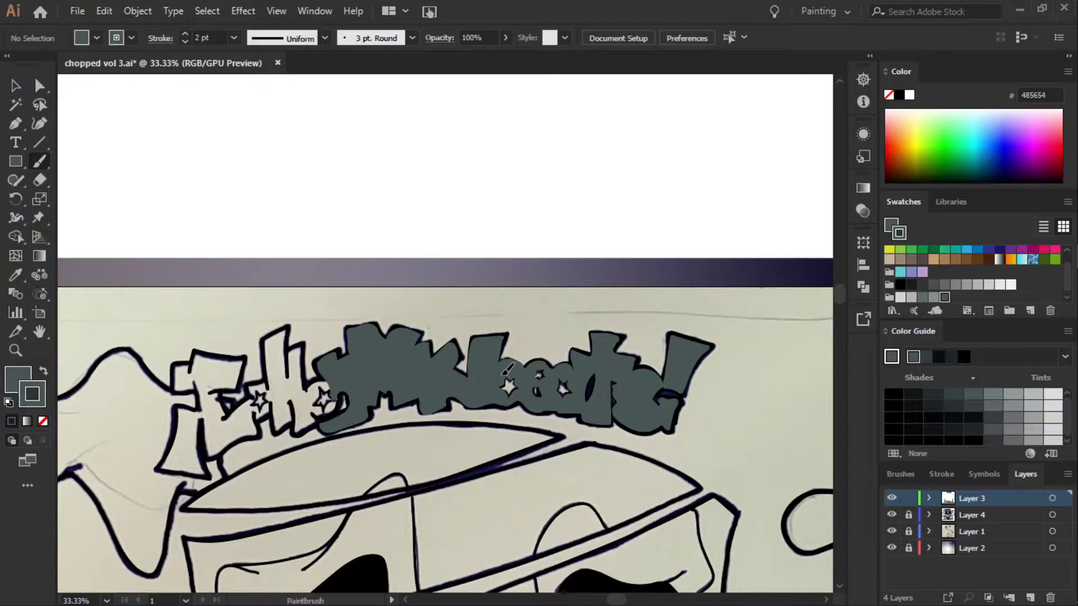
# - Fill the first title letters grey, from the F through the e and h
pyautogui.moveTo(193, 377)
pyautogui.mouseDown()
pyautogui.moveTo(164, 463)
pyautogui.moveTo(242, 437)
pyautogui.mouseUp()
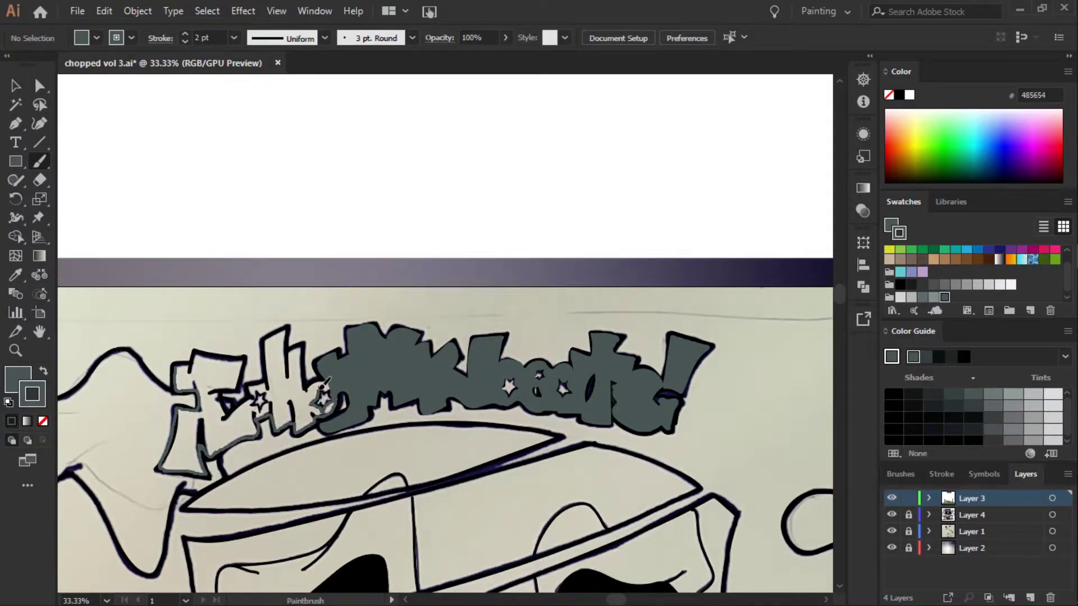
pyautogui.moveTo(337, 381)
pyautogui.mouseDown()
pyautogui.moveTo(306, 362)
pyautogui.moveTo(289, 332)
pyautogui.moveTo(273, 383)
pyautogui.mouseUp()
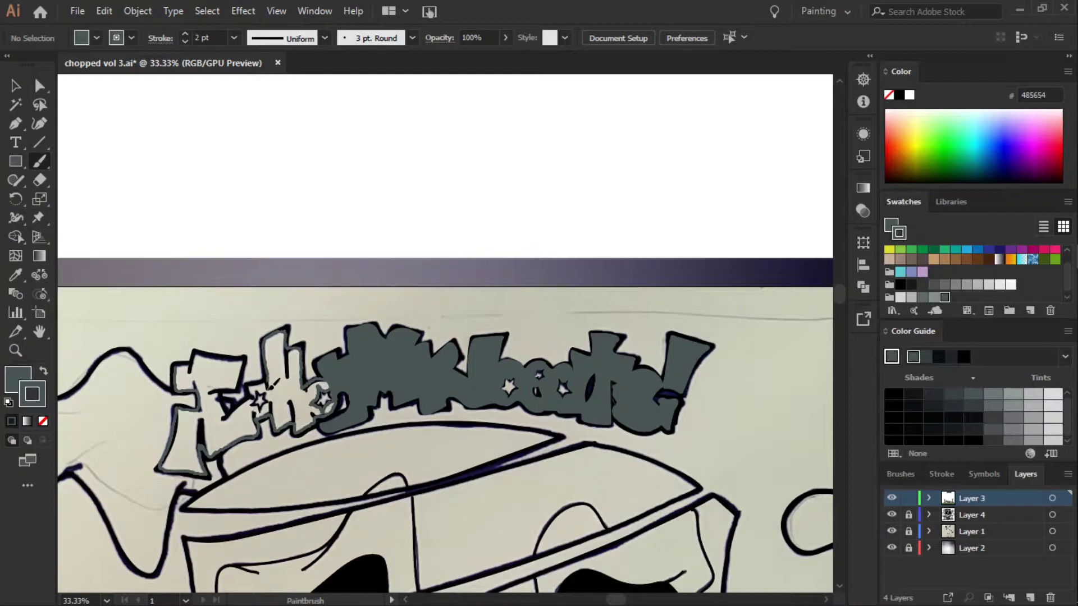
pyautogui.moveTo(230, 412)
pyautogui.mouseDown()
pyautogui.moveTo(216, 373)
pyautogui.moveTo(181, 362)
pyautogui.moveTo(247, 354)
pyautogui.moveTo(222, 390)
pyautogui.moveTo(178, 371)
pyautogui.moveTo(187, 361)
pyautogui.mouseUp()
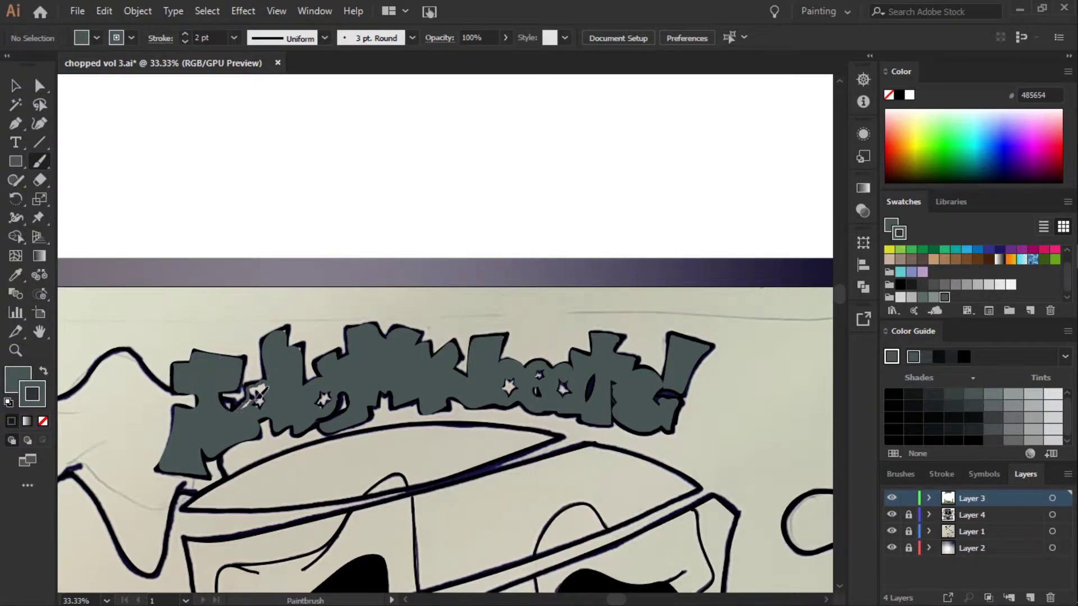
pyautogui.moveTo(257, 398); pyautogui.dragTo(262, 401)
# - Add the Foliage library's green group to Swatches and pick dark green 406325
pyautogui.moveTo(843, 294); pyautogui.dragTo(842, 335)
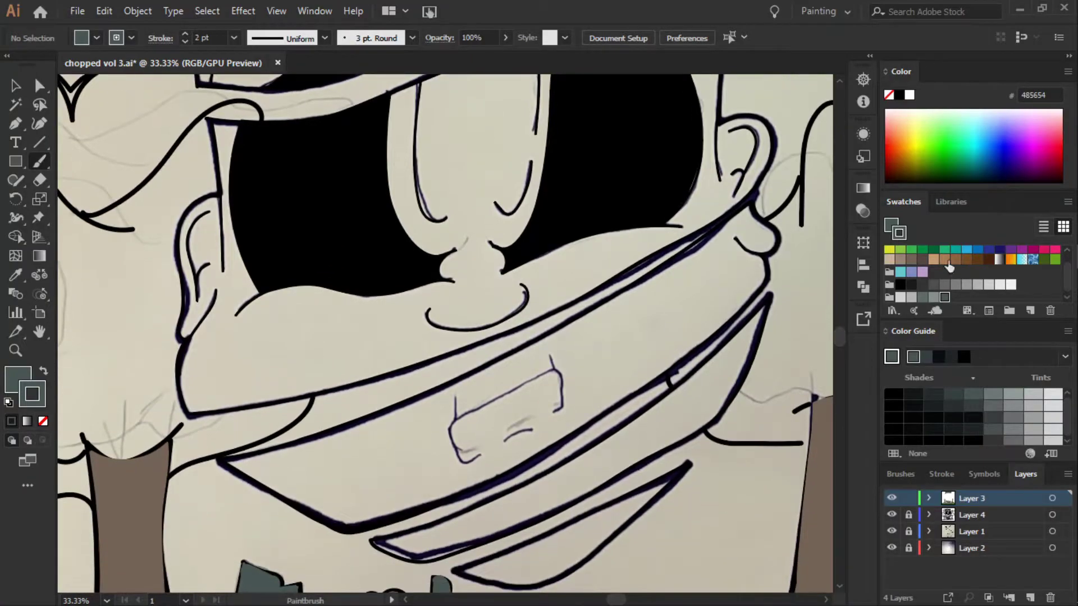
pyautogui.hscroll(-5, 444, 331)
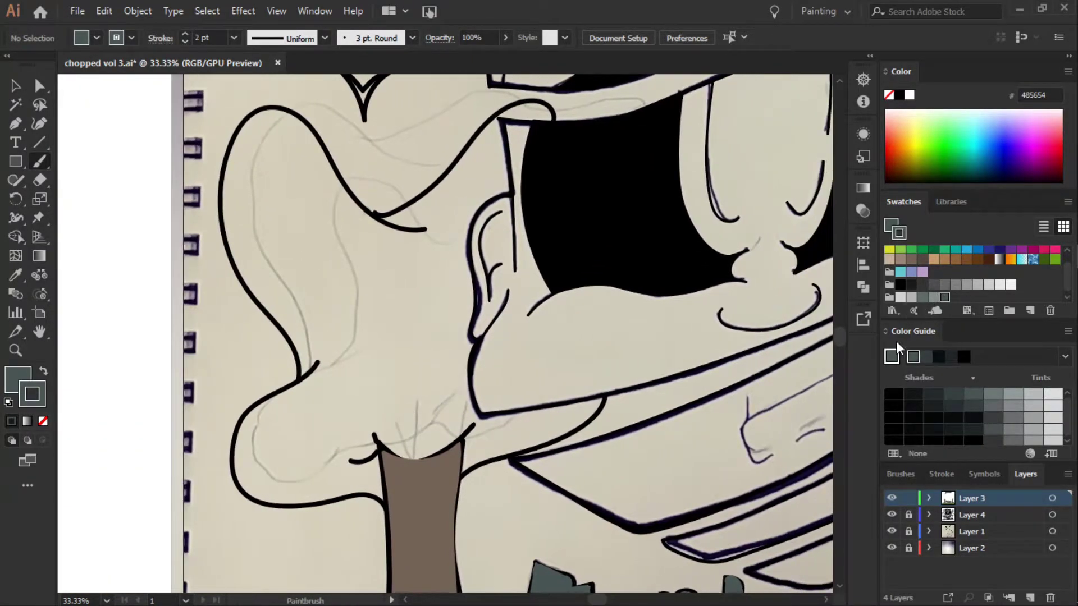
pyautogui.click(892, 310)
pyautogui.moveTo(976, 399)
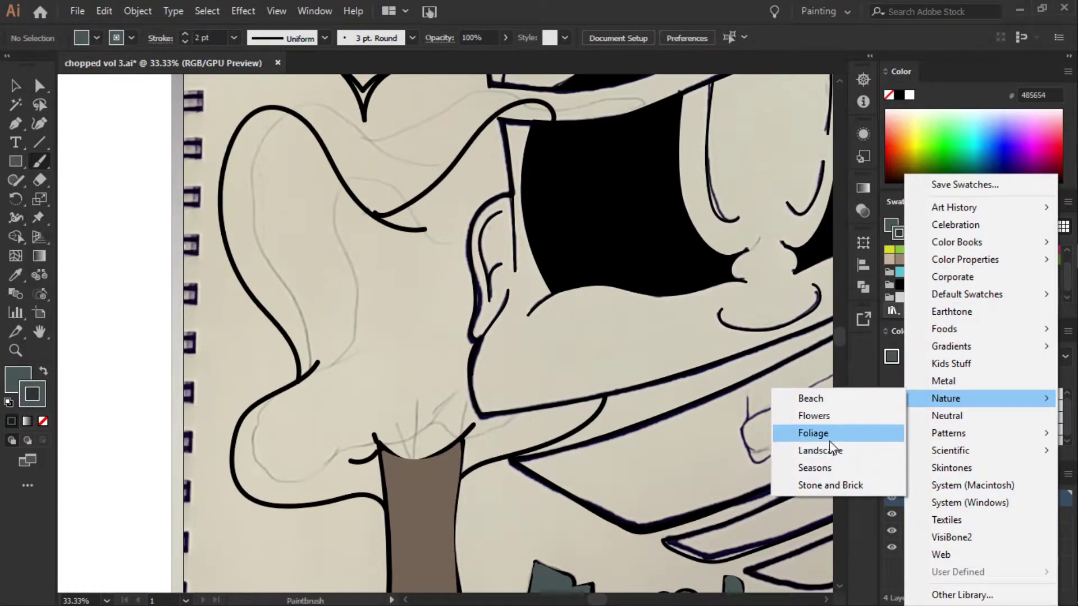
pyautogui.click(830, 440)
pyautogui.click(620, 359)
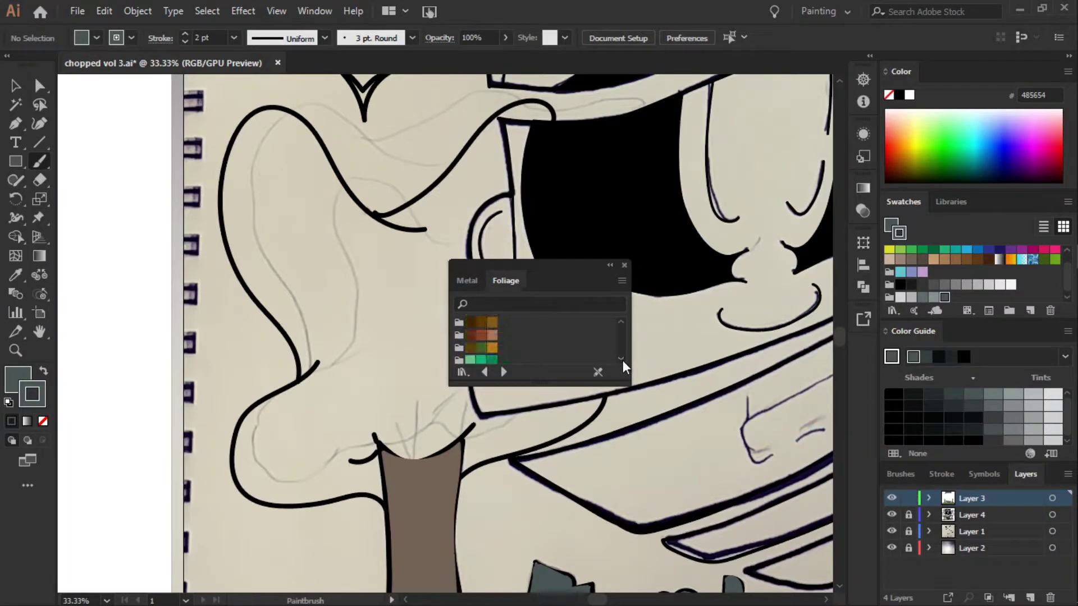
pyautogui.click(620, 323)
pyautogui.click(621, 360)
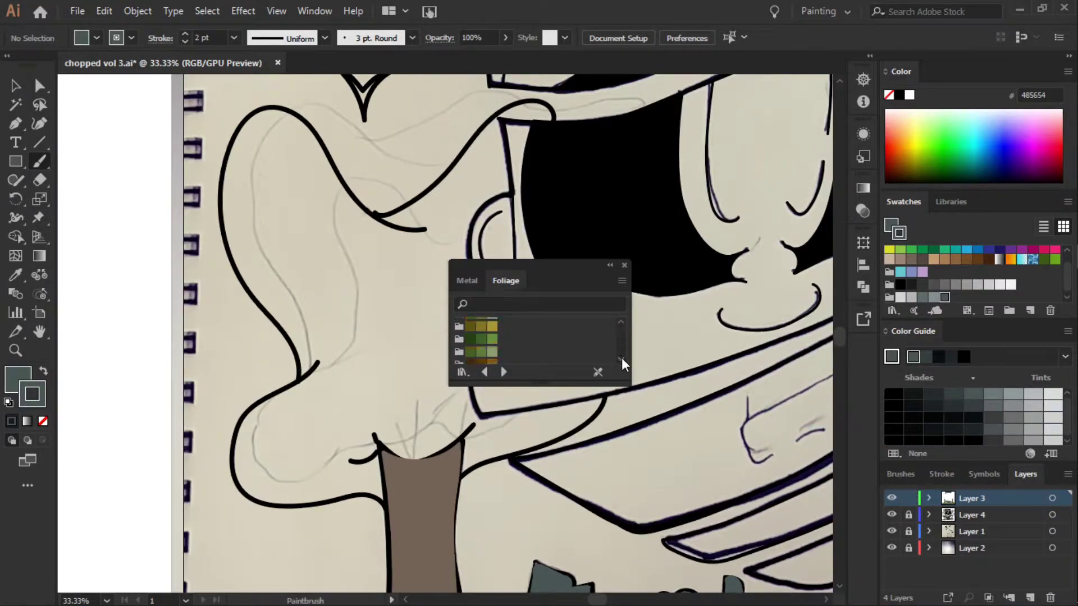
pyautogui.click(459, 358)
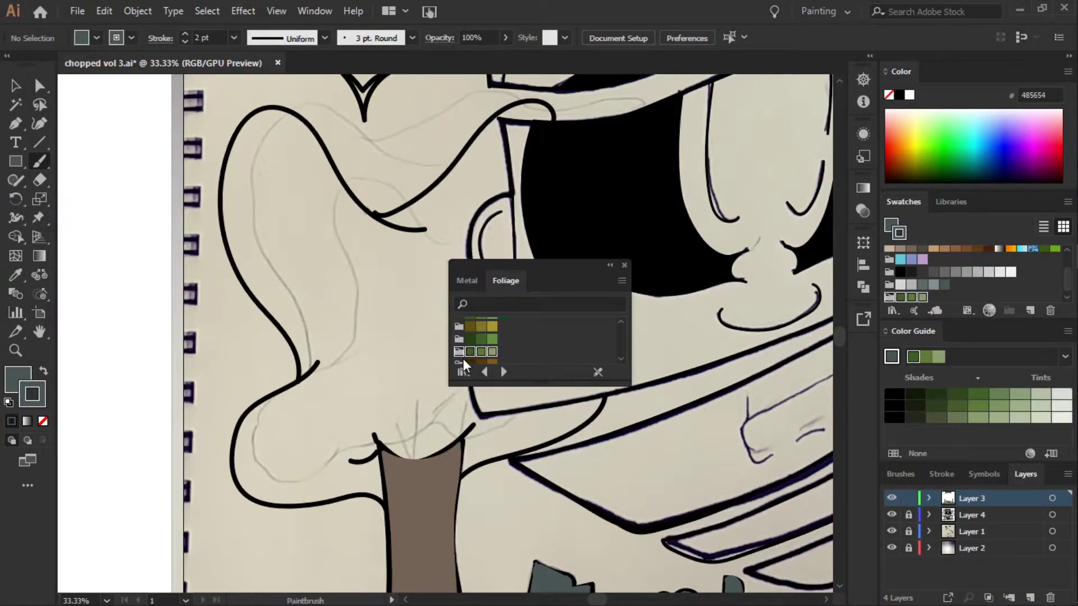
pyautogui.click(915, 360)
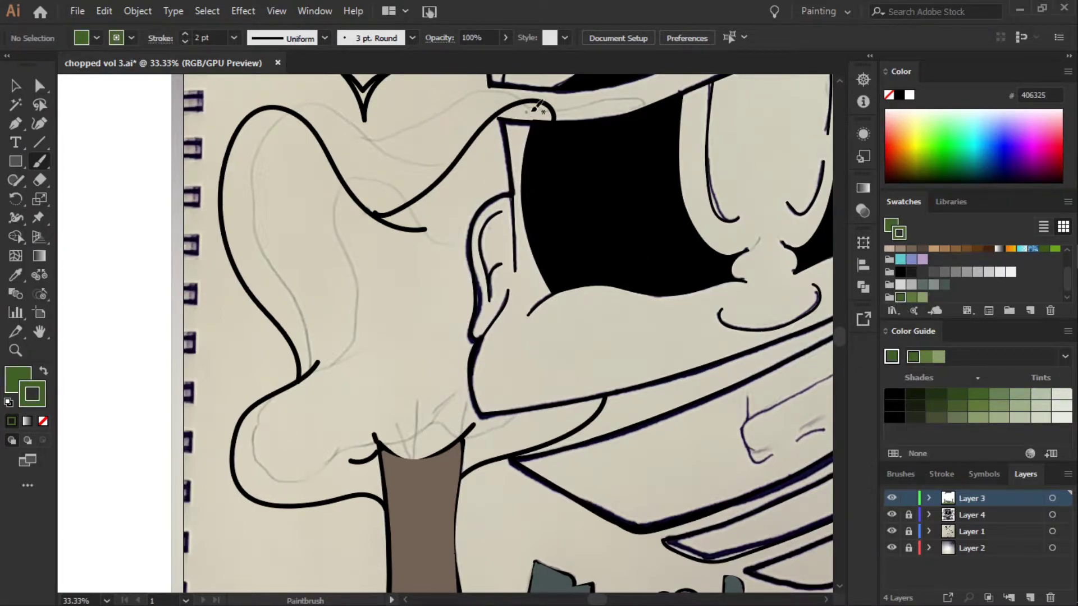
# - Outline and close the left tree's leafy top so it fills solid green
pyautogui.moveTo(554, 117)
pyautogui.mouseDown()
pyautogui.moveTo(509, 108)
pyautogui.moveTo(470, 329)
pyautogui.moveTo(452, 343)
pyautogui.moveTo(403, 287)
pyautogui.moveTo(405, 207)
pyautogui.moveTo(502, 112)
pyautogui.moveTo(511, 123)
pyautogui.mouseUp()
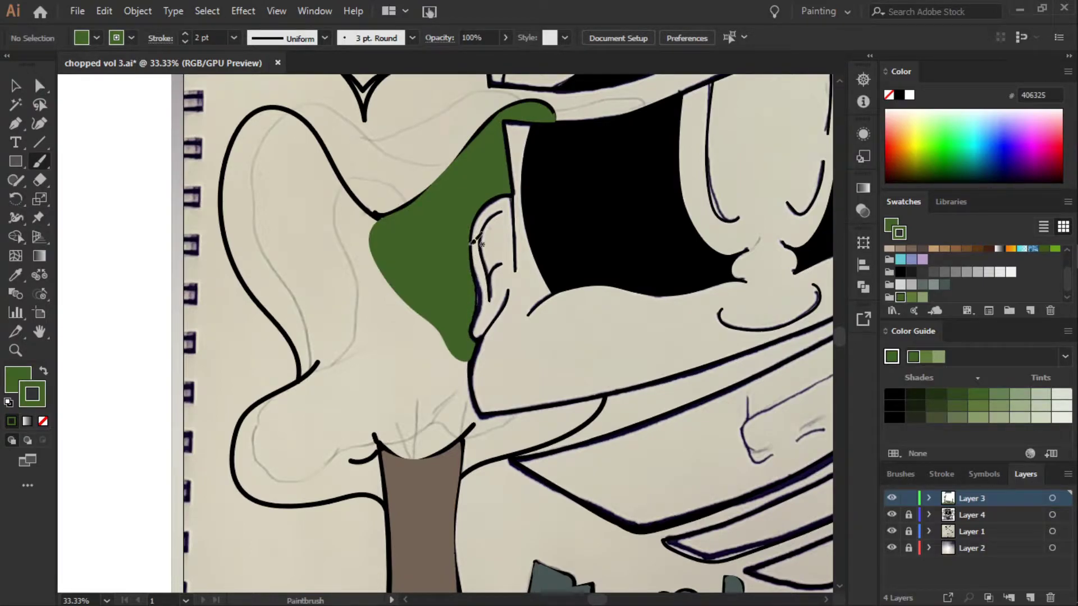
pyautogui.moveTo(382, 214)
pyautogui.mouseDown()
pyautogui.moveTo(272, 108)
pyautogui.moveTo(225, 194)
pyautogui.moveTo(257, 289)
pyautogui.moveTo(308, 369)
pyautogui.moveTo(238, 432)
pyautogui.moveTo(253, 491)
pyautogui.moveTo(390, 496)
pyautogui.moveTo(377, 435)
pyautogui.moveTo(417, 453)
pyautogui.moveTo(464, 441)
pyautogui.moveTo(466, 466)
pyautogui.moveTo(566, 430)
pyautogui.mouseUp()
pyautogui.moveTo(605, 394)
pyautogui.mouseDown()
pyautogui.moveTo(477, 414)
pyautogui.moveTo(470, 359)
pyautogui.mouseUp()
pyautogui.moveTo(390, 216); pyautogui.dragTo(394, 216)
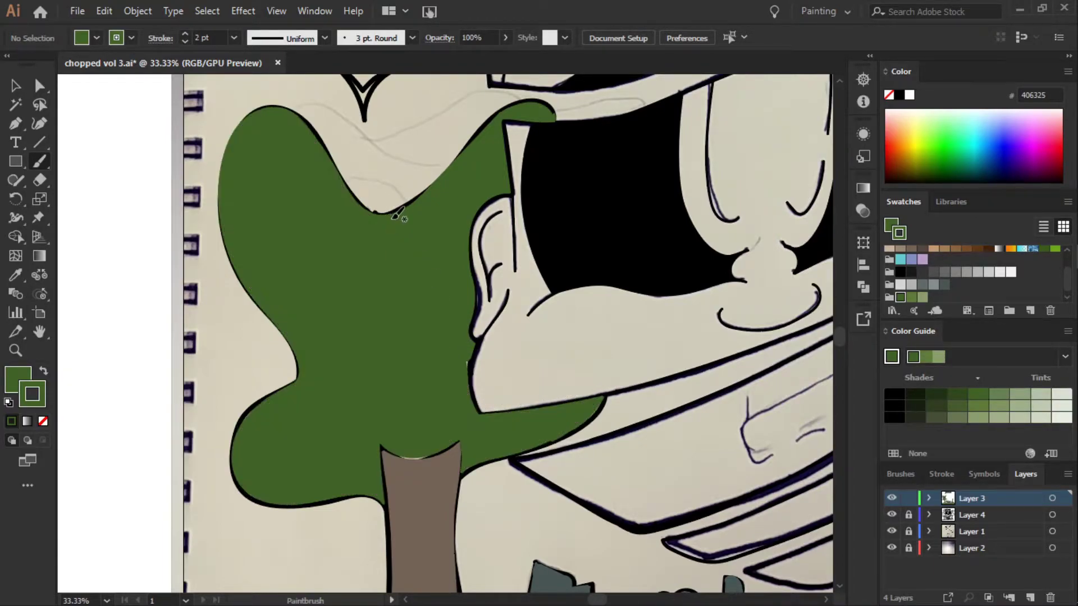
# - Fill the right tree top green, then open the Skintones swatch library
pyautogui.hscroll(10, 648, 567)
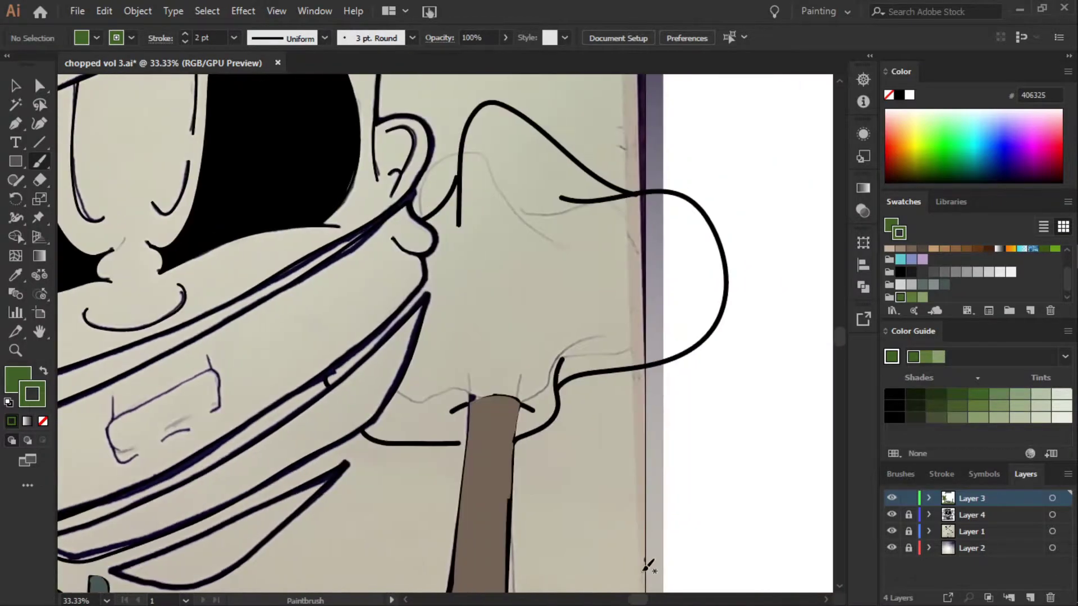
pyautogui.moveTo(429, 222)
pyautogui.mouseDown()
pyautogui.moveTo(427, 278)
pyautogui.moveTo(331, 376)
pyautogui.moveTo(429, 293)
pyautogui.moveTo(399, 385)
pyautogui.moveTo(370, 430)
pyautogui.moveTo(466, 443)
pyautogui.moveTo(470, 404)
pyautogui.moveTo(528, 432)
pyautogui.moveTo(596, 369)
pyautogui.moveTo(682, 351)
pyautogui.moveTo(733, 258)
pyautogui.moveTo(501, 99)
pyautogui.moveTo(435, 217)
pyautogui.mouseUp()
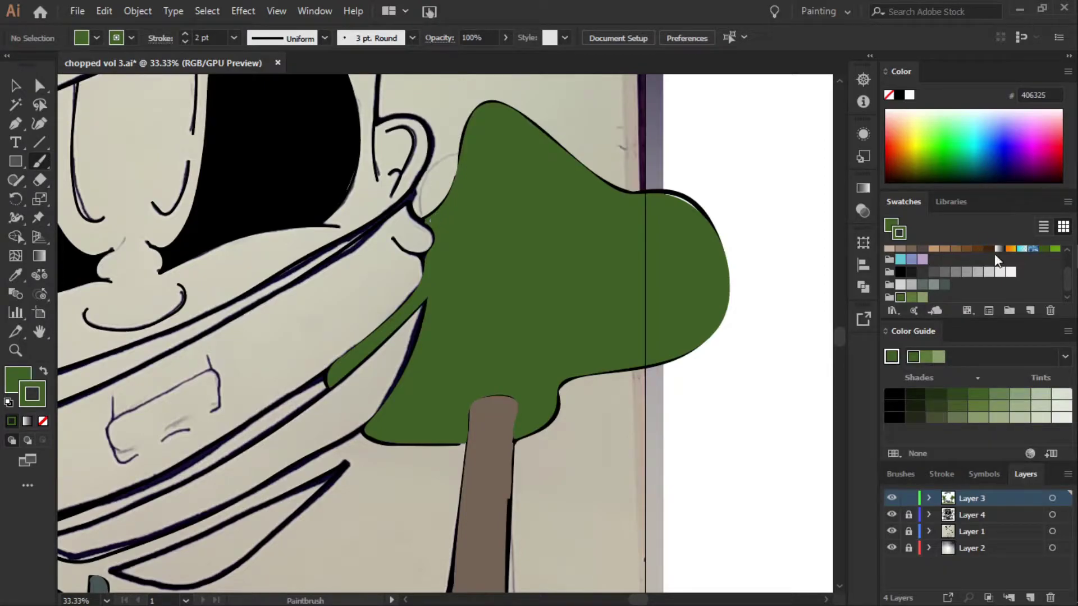
pyautogui.click(944, 274)
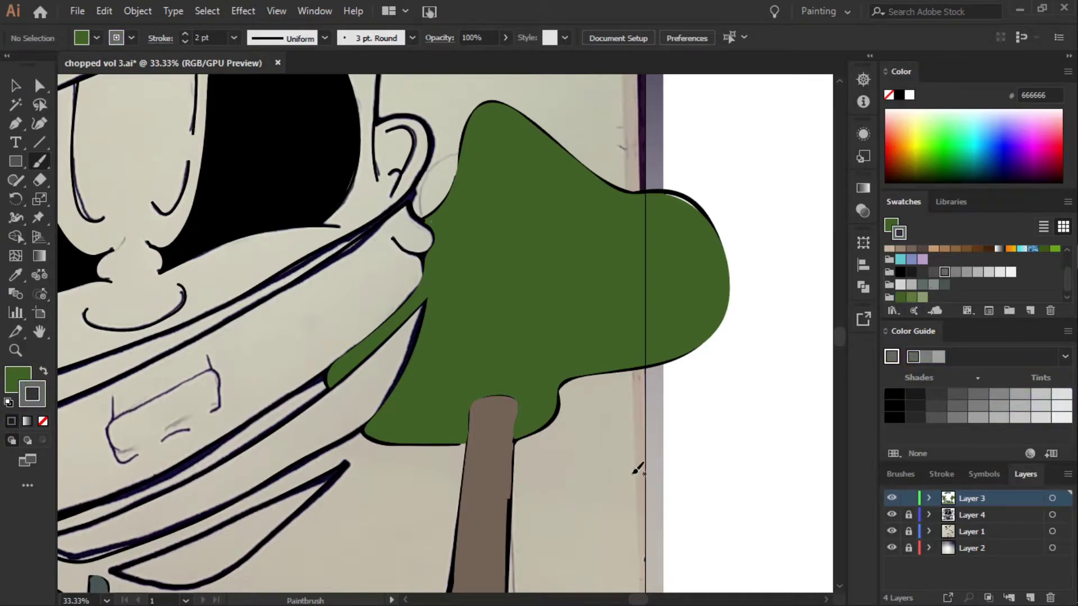
pyautogui.click(893, 310)
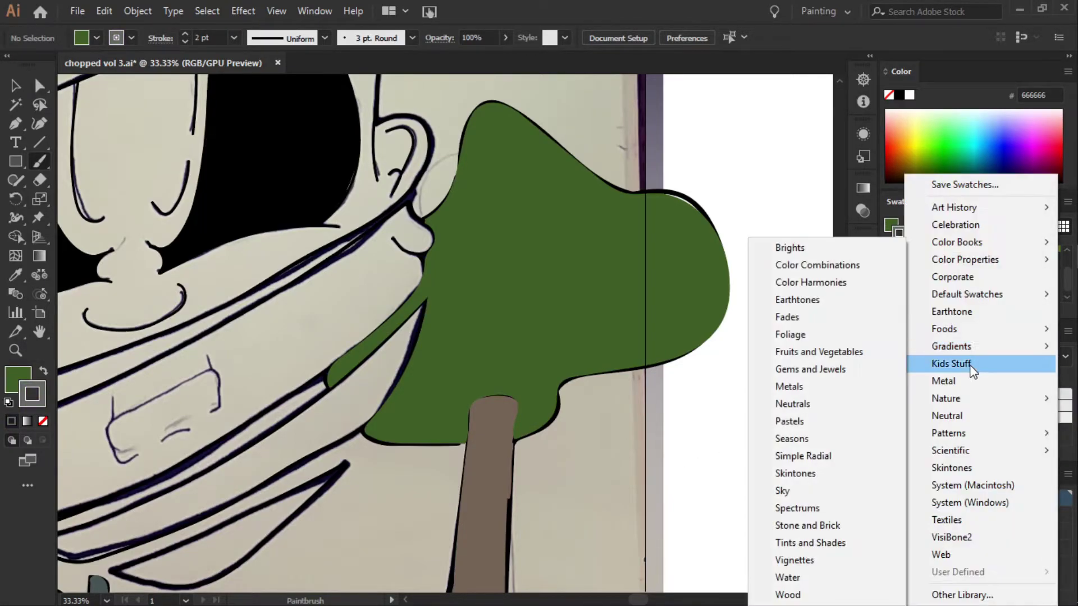
pyautogui.click(965, 466)
# - Add a Skintones colour group to Swatches and choose tan B5917C as the fill
pyautogui.click(460, 344)
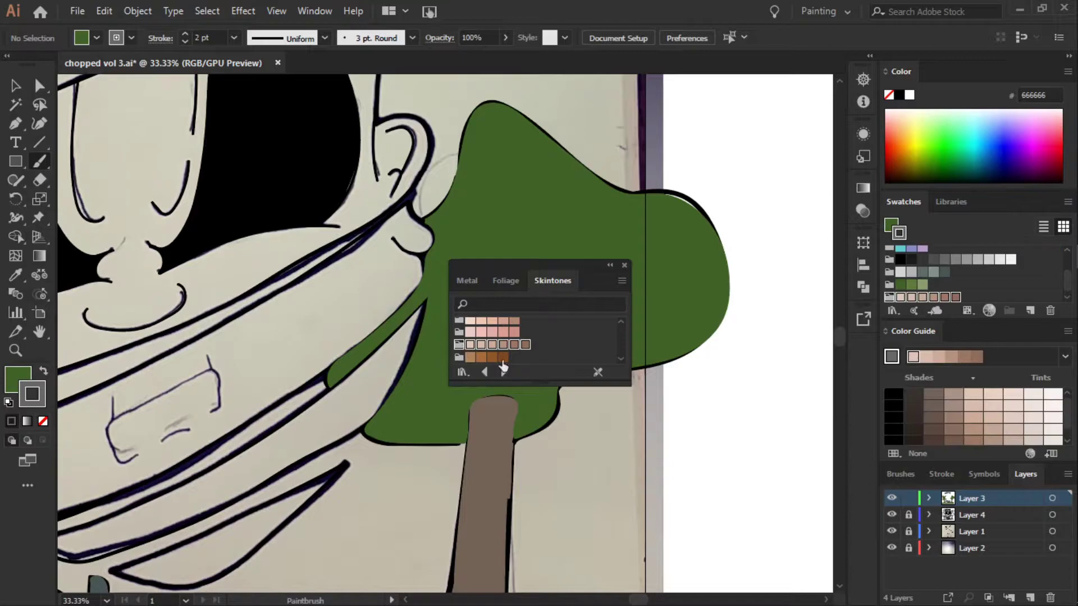
pyautogui.click(503, 344)
pyautogui.click(18, 379)
pyautogui.click(501, 348)
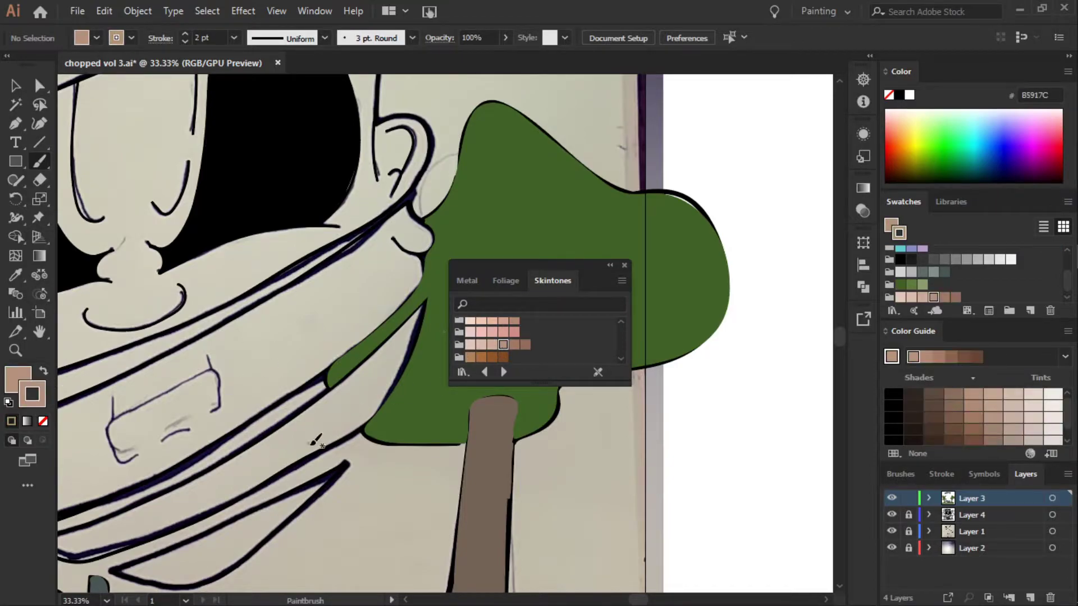
pyautogui.click(624, 265)
pyautogui.moveTo(839, 340); pyautogui.dragTo(837, 357)
# - Paint both crescent shapes beneath the face tan
pyautogui.moveTo(345, 257); pyautogui.dragTo(147, 366)
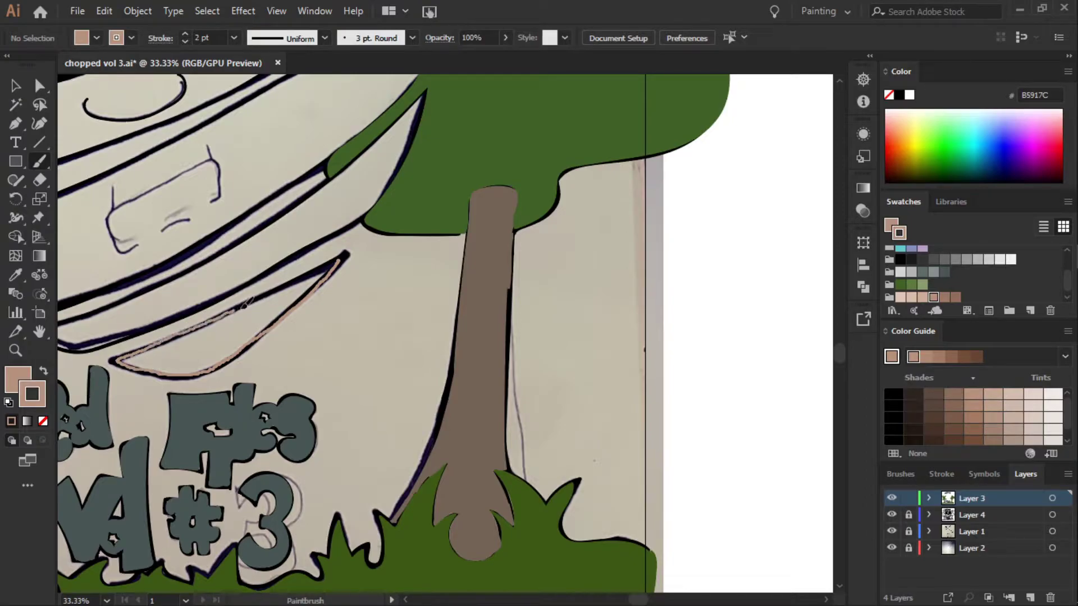
pyautogui.moveTo(147, 365); pyautogui.dragTo(348, 247)
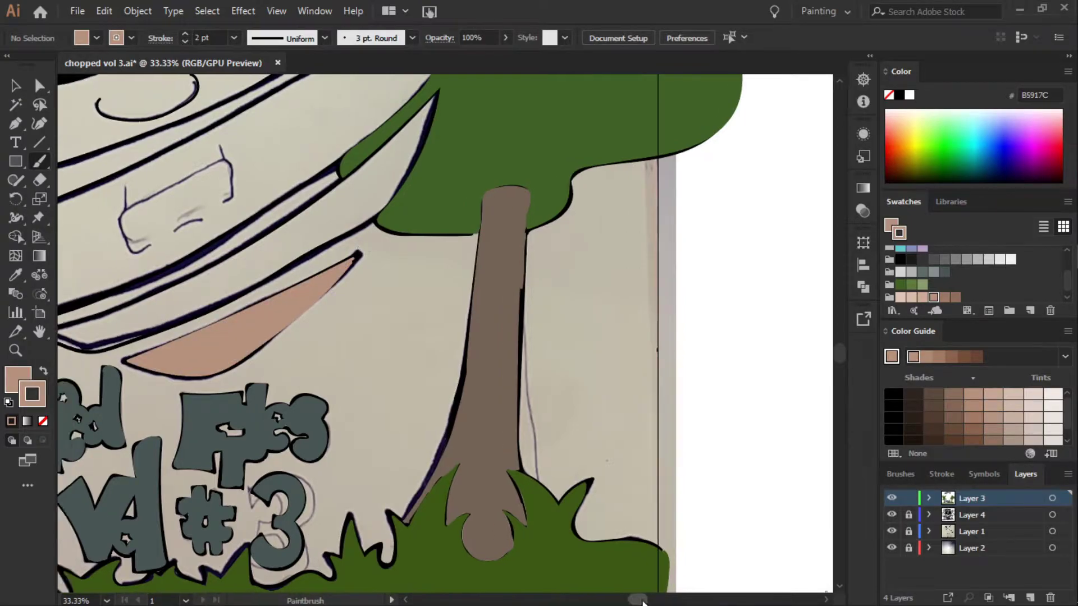
pyautogui.hscroll(-5, 351, 244)
pyautogui.moveTo(693, 91)
pyautogui.mouseDown()
pyautogui.moveTo(658, 181)
pyautogui.moveTo(345, 346)
pyautogui.moveTo(589, 189)
pyautogui.moveTo(695, 93)
pyautogui.mouseUp()
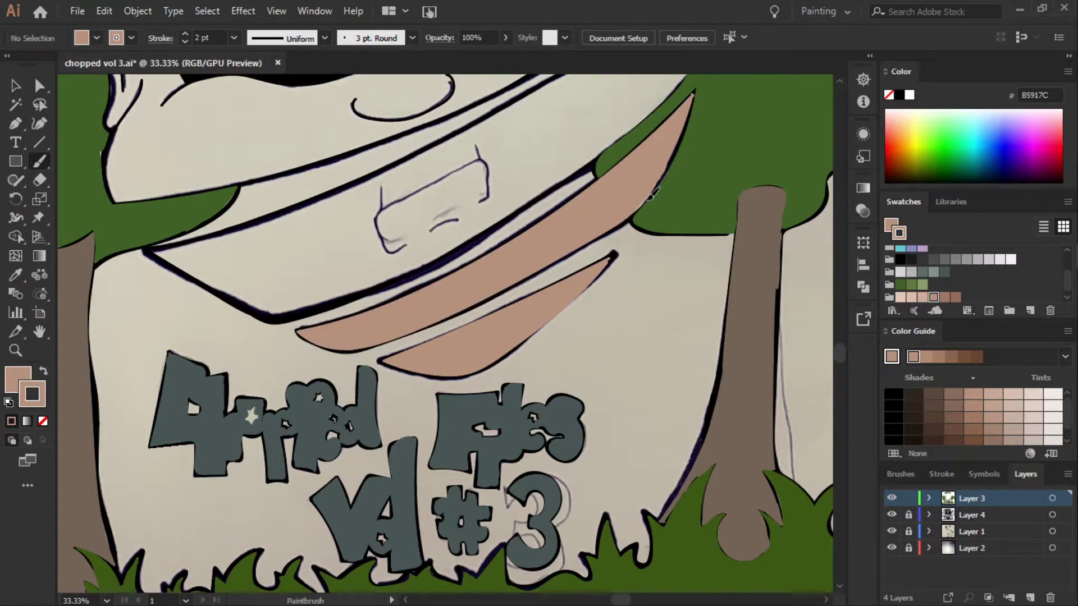
# - Paint the face band near the ear, the left face side and the nose tan
pyautogui.moveTo(840, 353); pyautogui.dragTo(842, 337)
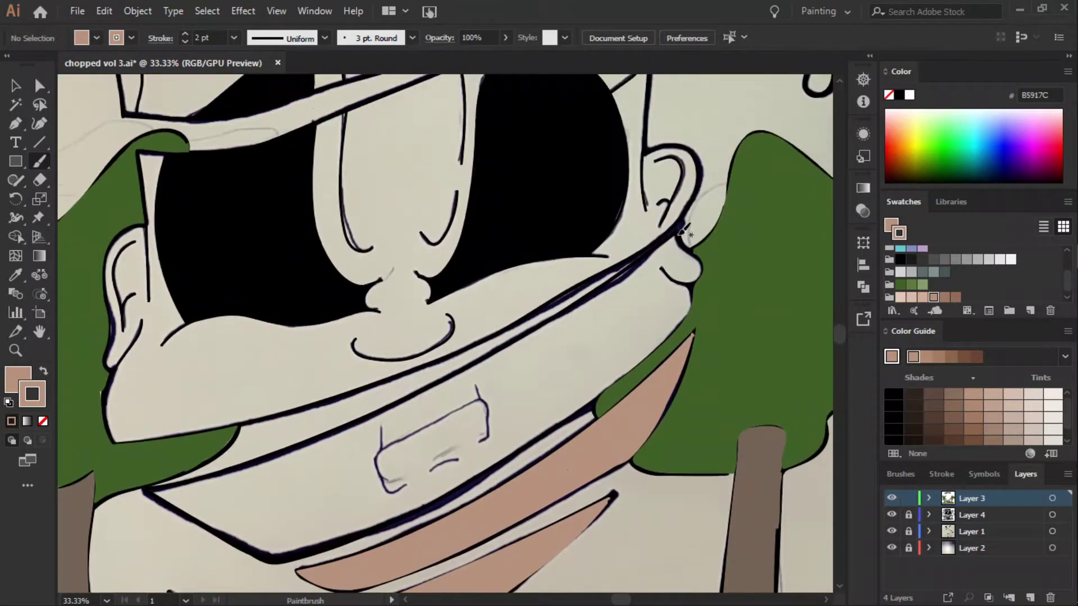
pyautogui.moveTo(677, 236)
pyautogui.mouseDown()
pyautogui.moveTo(695, 293)
pyautogui.moveTo(345, 536)
pyautogui.moveTo(241, 547)
pyautogui.moveTo(163, 499)
pyautogui.moveTo(449, 376)
pyautogui.moveTo(678, 235)
pyautogui.mouseUp()
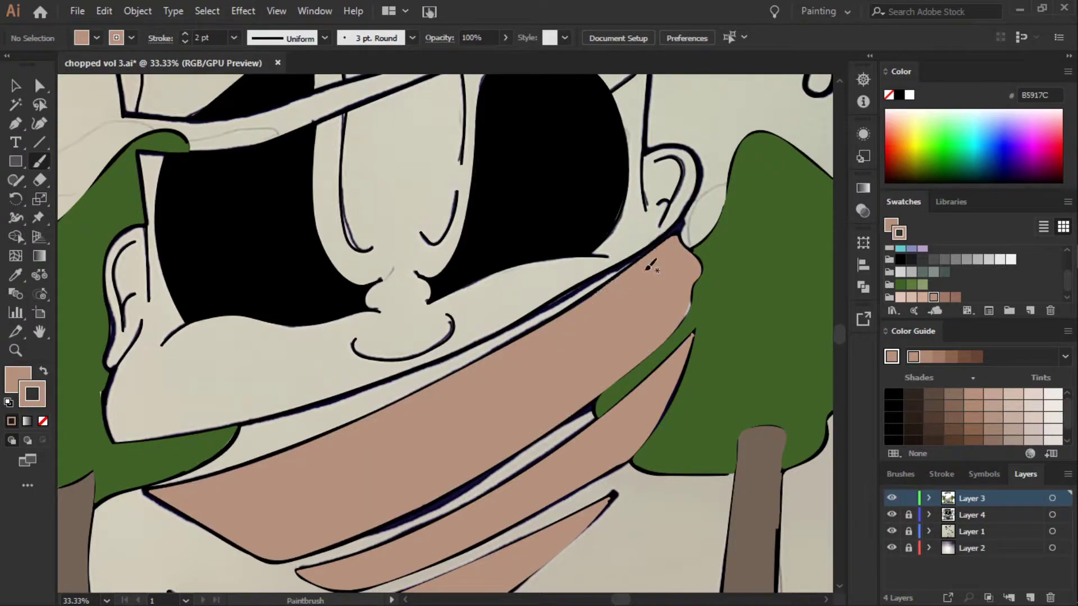
pyautogui.moveTo(702, 272); pyautogui.dragTo(681, 323)
pyautogui.moveTo(164, 155)
pyautogui.mouseDown()
pyautogui.moveTo(191, 318)
pyautogui.moveTo(371, 306)
pyautogui.moveTo(115, 370)
pyautogui.moveTo(147, 164)
pyautogui.moveTo(170, 150)
pyautogui.mouseUp()
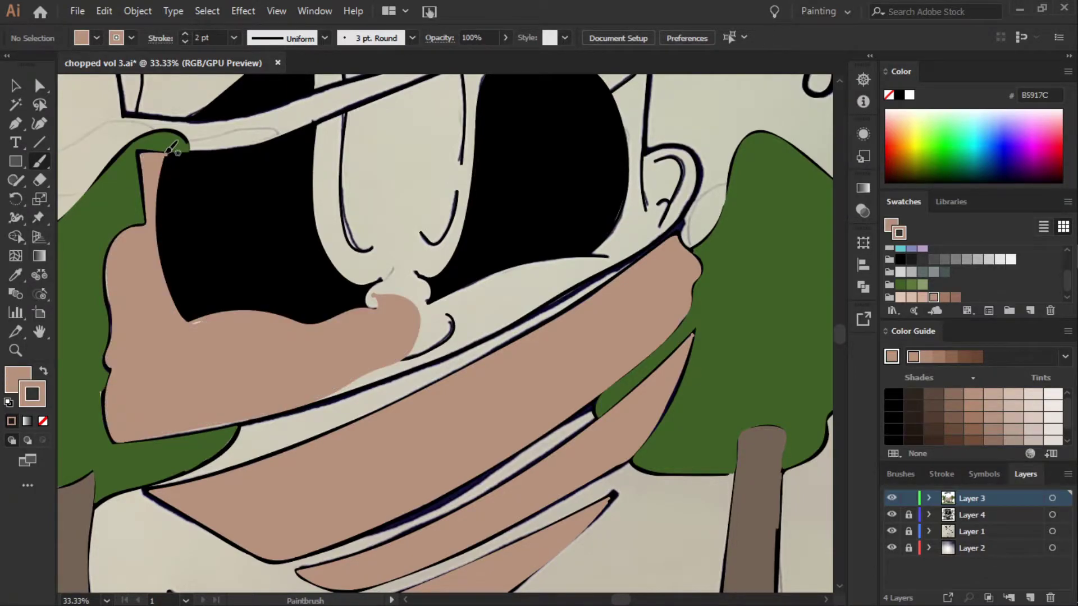
pyautogui.moveTo(119, 243); pyautogui.dragTo(111, 367)
pyautogui.moveTo(317, 121); pyautogui.dragTo(377, 278)
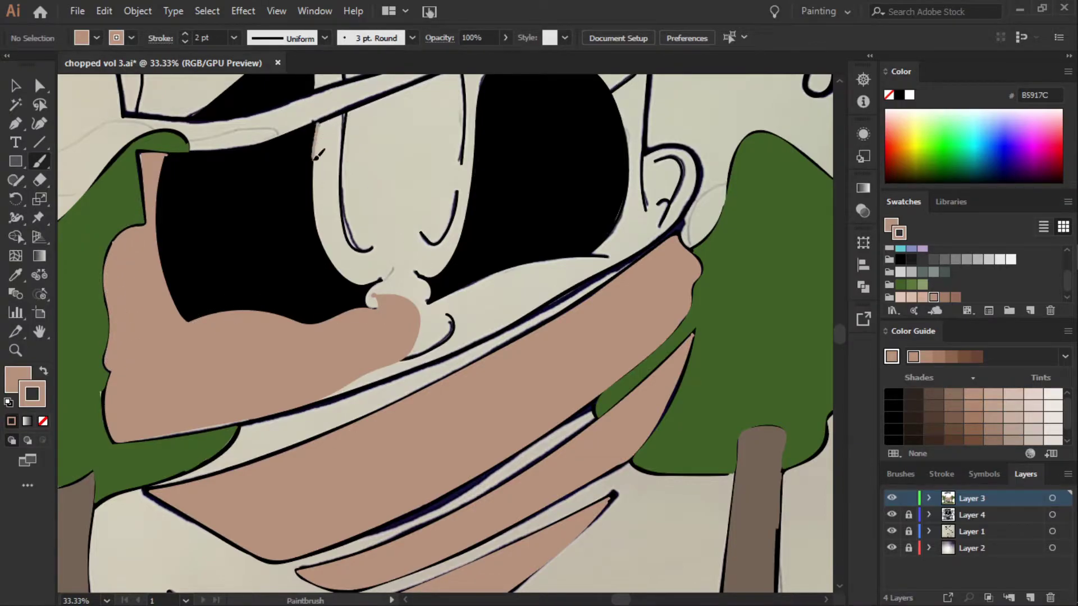
pyautogui.moveTo(401, 313); pyautogui.dragTo(327, 117)
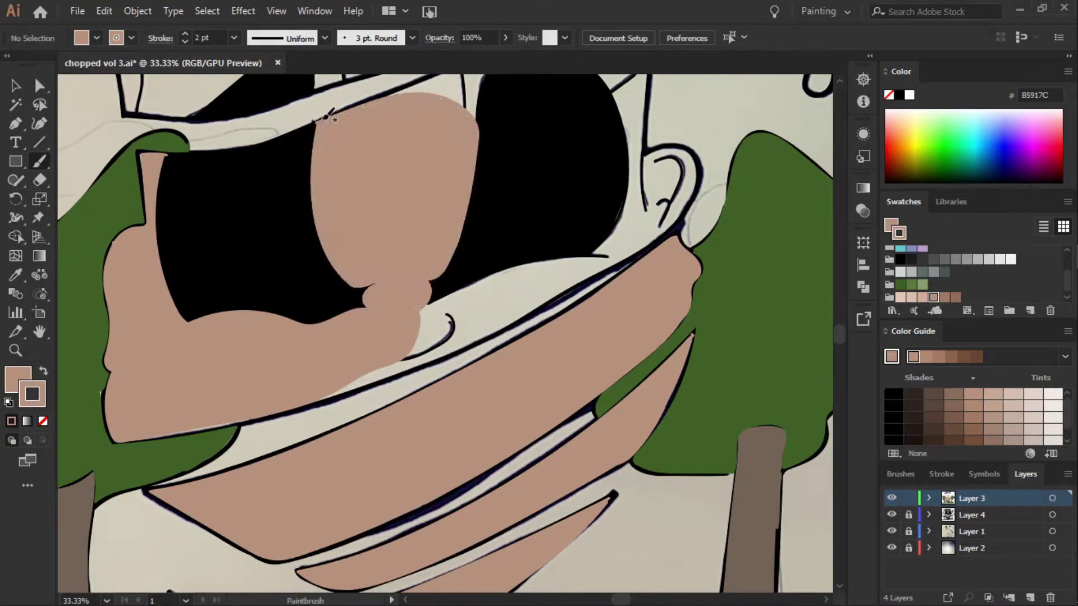
# - Fill the ear and cheek tan and trace around the right glass edge
pyautogui.moveTo(644, 151)
pyautogui.mouseDown()
pyautogui.moveTo(454, 349)
pyautogui.moveTo(320, 401)
pyautogui.moveTo(131, 439)
pyautogui.mouseUp()
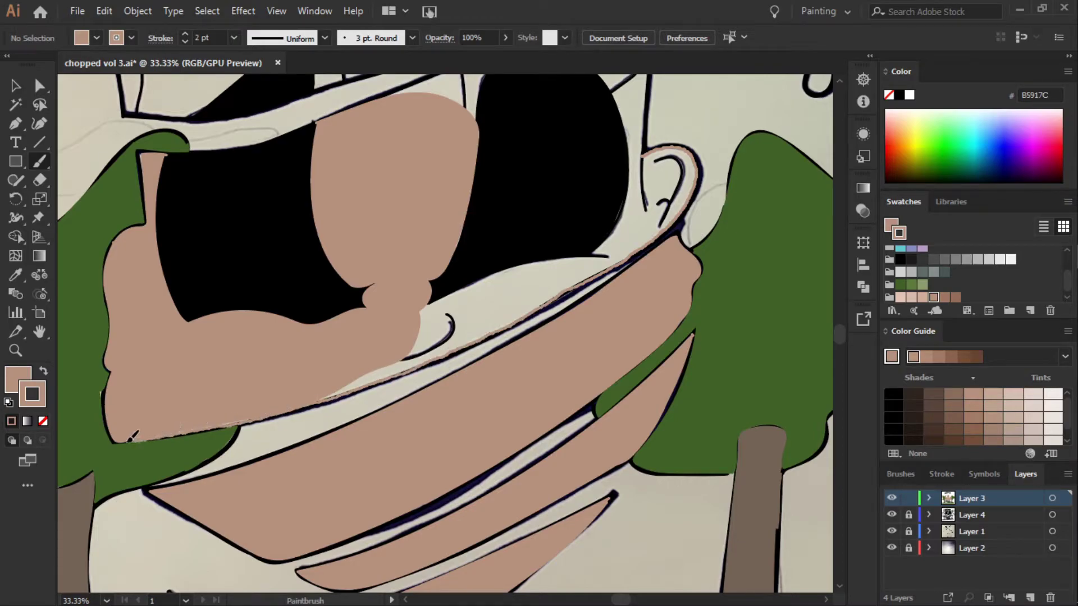
pyautogui.moveTo(421, 307)
pyautogui.mouseDown()
pyautogui.moveTo(589, 247)
pyautogui.moveTo(648, 150)
pyautogui.mouseUp()
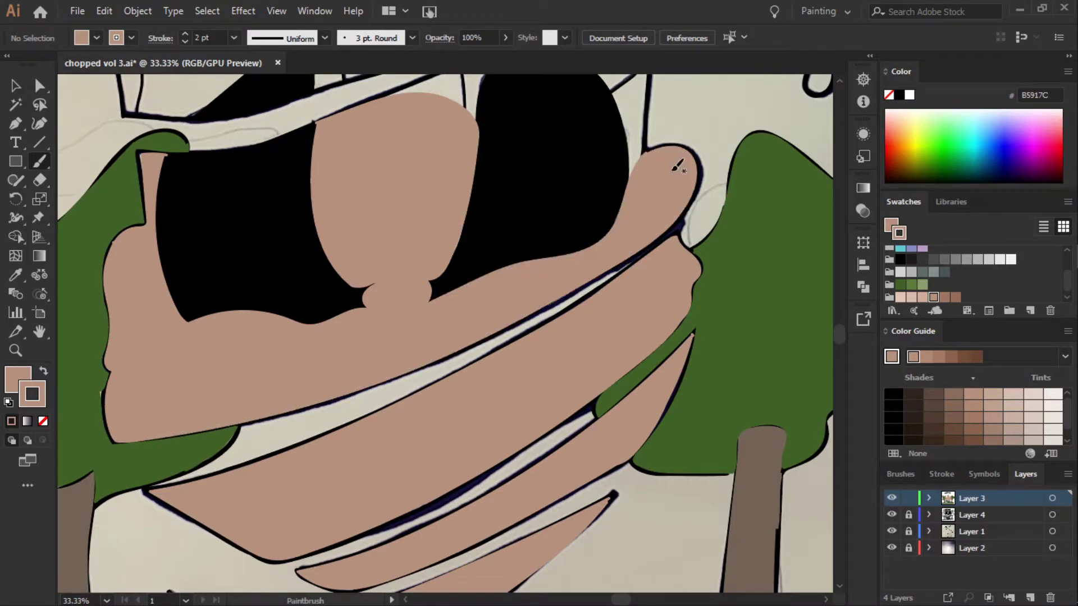
pyautogui.moveTo(840, 335); pyautogui.dragTo(841, 315)
pyautogui.moveTo(642, 401)
pyautogui.mouseDown()
pyautogui.moveTo(661, 252)
pyautogui.moveTo(584, 260)
pyautogui.mouseUp()
pyautogui.moveTo(451, 317); pyautogui.dragTo(657, 292)
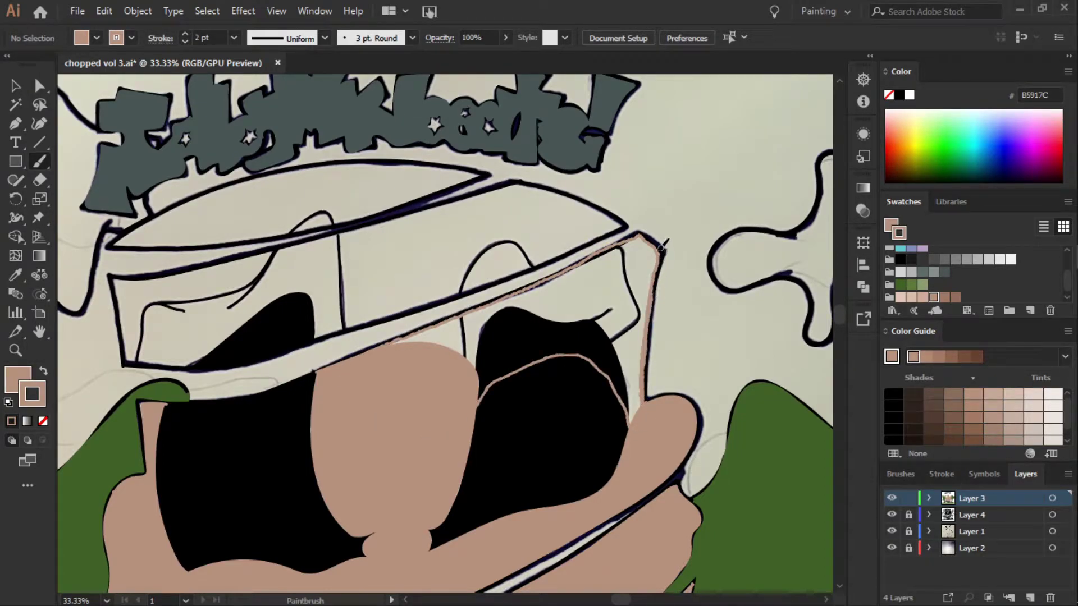
# - Finish the face fill and paint the forehead band tan, trimming its top edge
pyautogui.moveTo(663, 243); pyautogui.dragTo(664, 242)
pyautogui.moveTo(116, 280)
pyautogui.mouseDown()
pyautogui.moveTo(512, 274)
pyautogui.moveTo(617, 224)
pyautogui.moveTo(584, 194)
pyautogui.moveTo(482, 185)
pyautogui.moveTo(306, 238)
pyautogui.moveTo(133, 270)
pyautogui.mouseUp()
pyautogui.moveTo(521, 175); pyautogui.dragTo(578, 192)
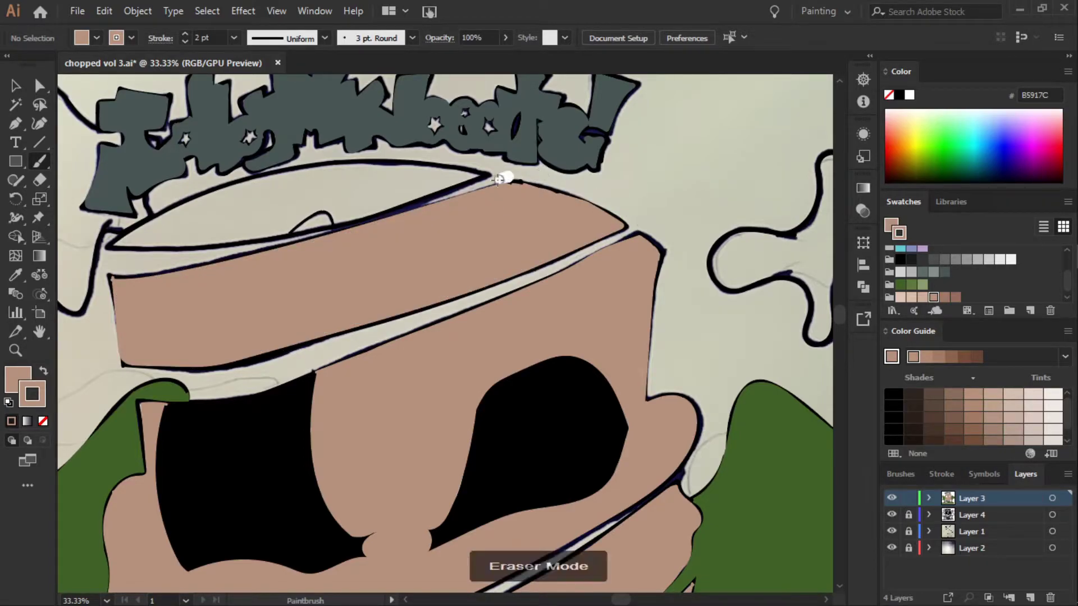
pyautogui.moveTo(505, 174); pyautogui.dragTo(287, 242)
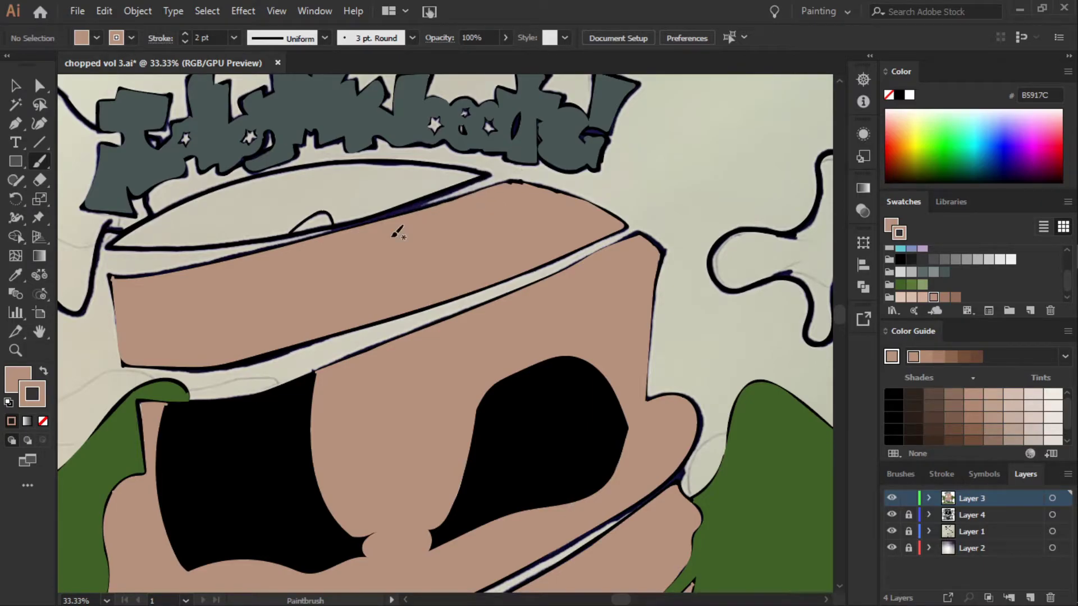
# - Fill the top oval of the head tan and switch the paint to grey 999999
pyautogui.moveTo(115, 244)
pyautogui.mouseDown()
pyautogui.moveTo(321, 161)
pyautogui.moveTo(259, 235)
pyautogui.mouseUp()
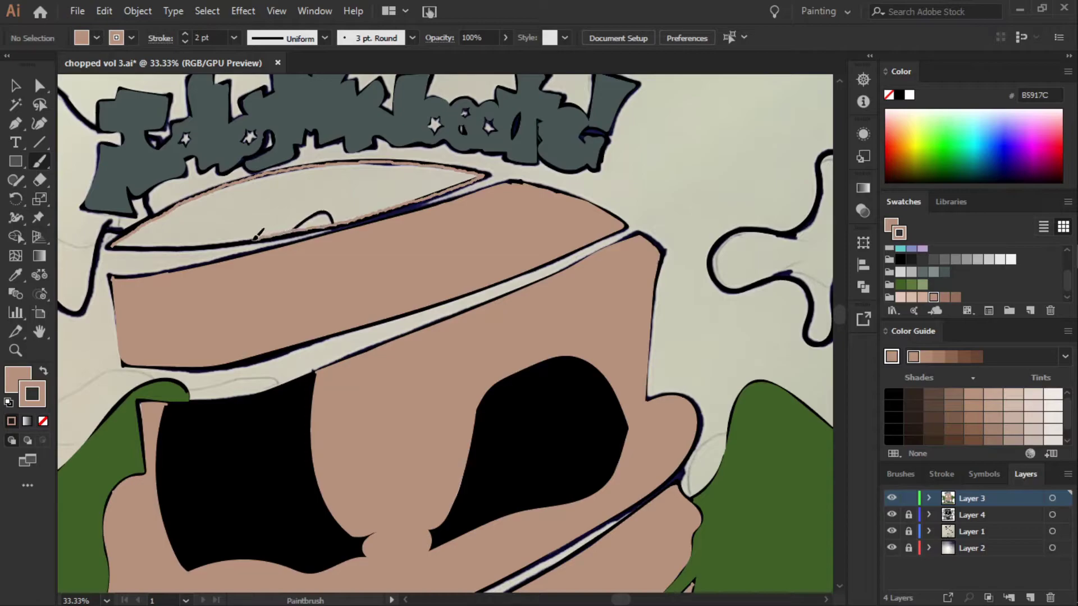
pyautogui.moveTo(259, 235); pyautogui.dragTo(114, 245)
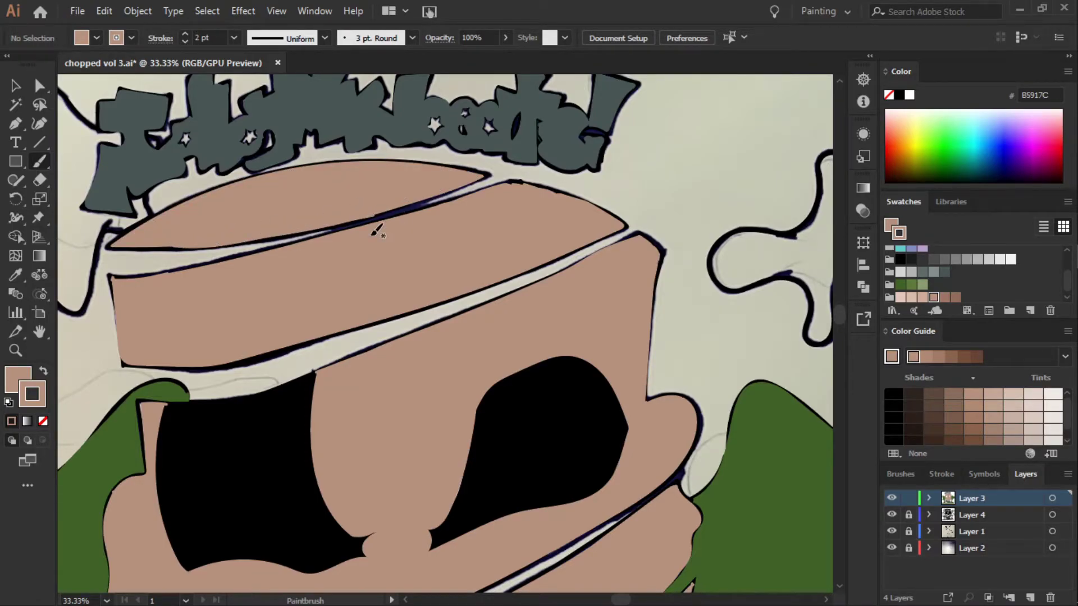
pyautogui.click(965, 259)
# - Outline and fill the left cloud shape grey
pyautogui.hscroll(5, 505, 168)
pyautogui.moveTo(507, 152)
pyautogui.mouseDown()
pyautogui.moveTo(400, 281)
pyautogui.moveTo(556, 287)
pyautogui.moveTo(501, 150)
pyautogui.moveTo(513, 136)
pyautogui.mouseUp()
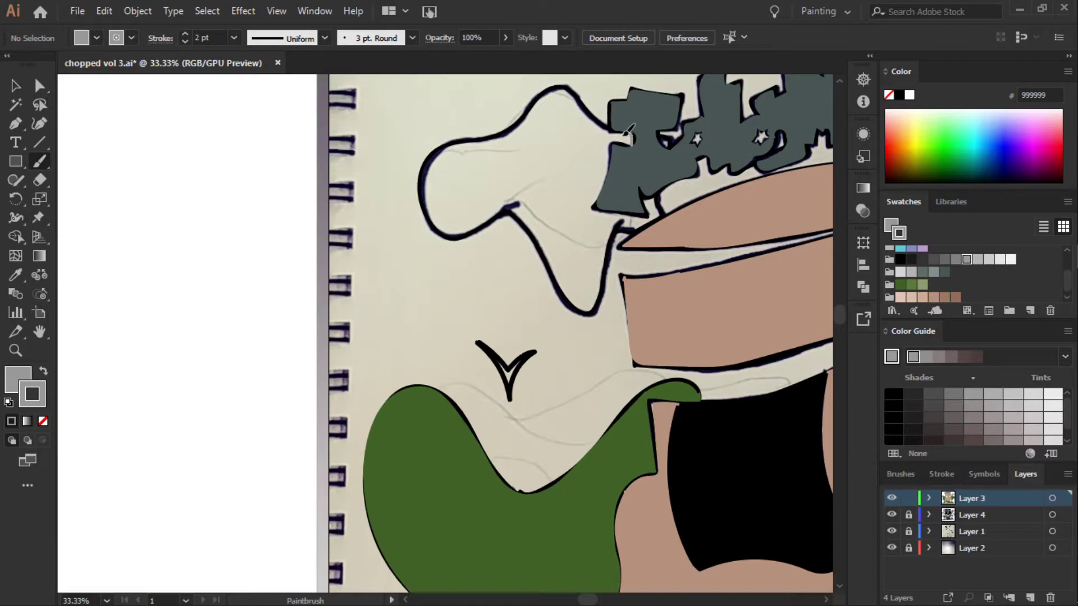
pyautogui.moveTo(629, 132)
pyautogui.mouseDown()
pyautogui.moveTo(516, 208)
pyautogui.moveTo(633, 225)
pyautogui.moveTo(629, 139)
pyautogui.mouseUp()
# - Switch to light grey E6E6E6 and paint a highlight inside the V-shaped bird mark
pyautogui.click(999, 259)
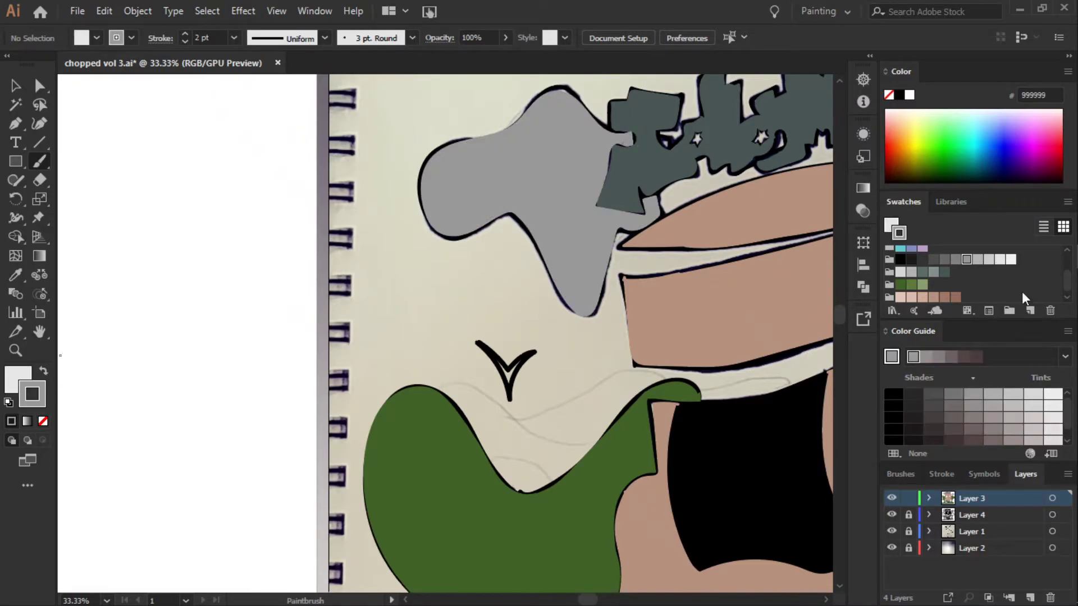
pyautogui.moveTo(519, 362); pyautogui.dragTo(533, 352)
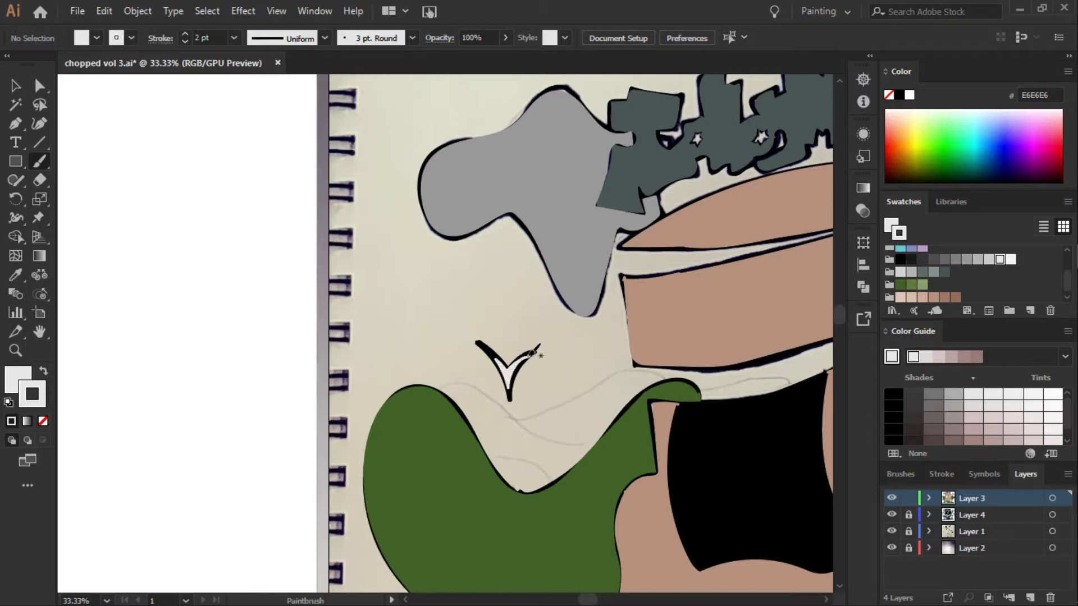
pyautogui.scroll(-10, 839, 367)
# - Zoom out to the whole artwork and hide the scanned paper layer
pyautogui.scroll(5, 839, 367)
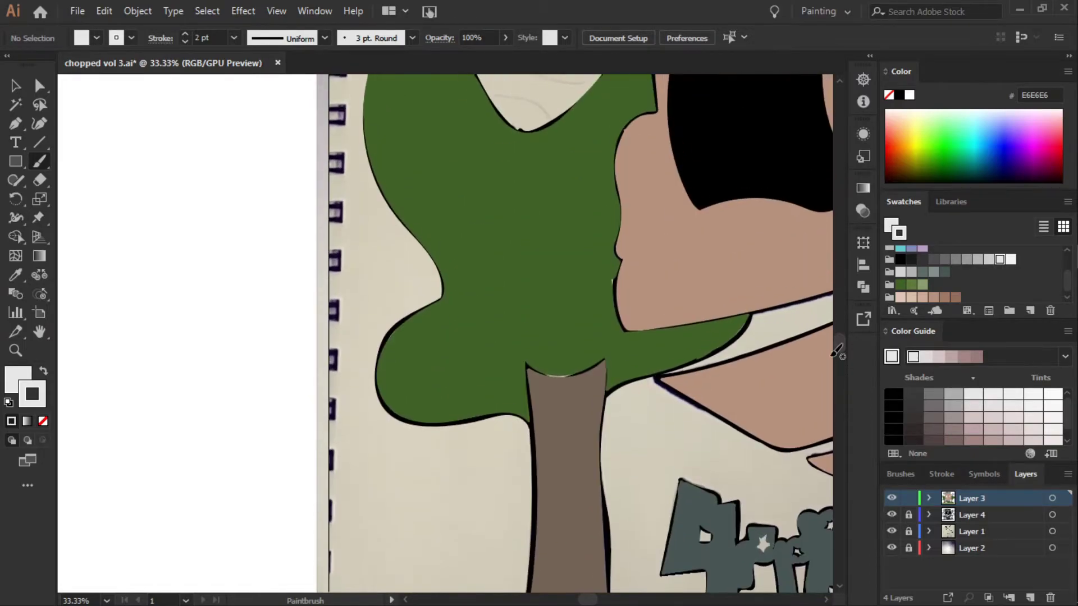
pyautogui.hotkey('ctrl', '-')
pyautogui.hotkey('ctrl', '-')
pyautogui.hotkey('ctrl', '-')
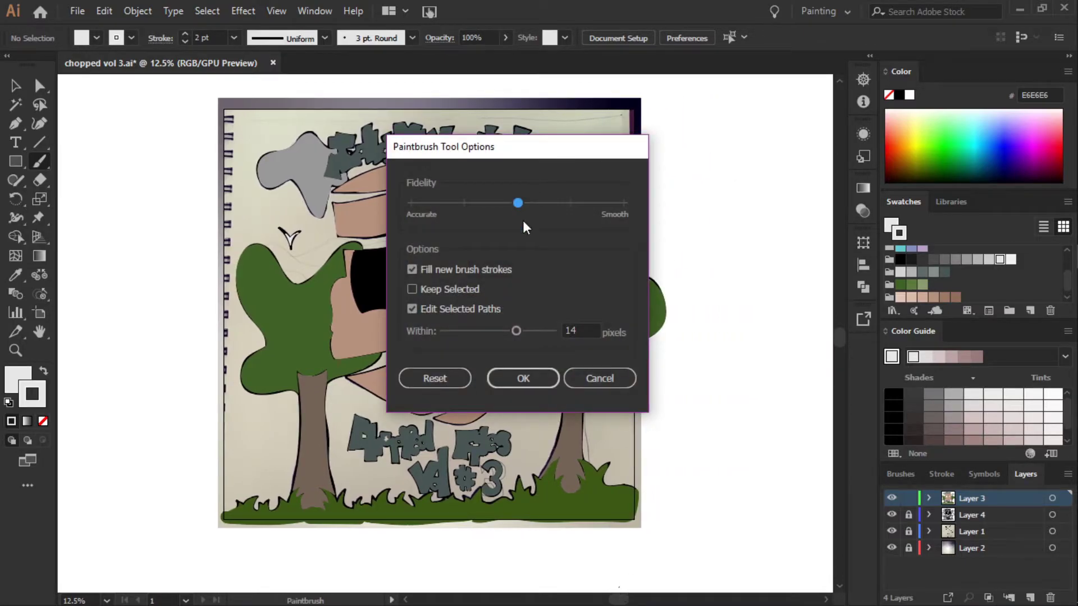
pyautogui.click(892, 532)
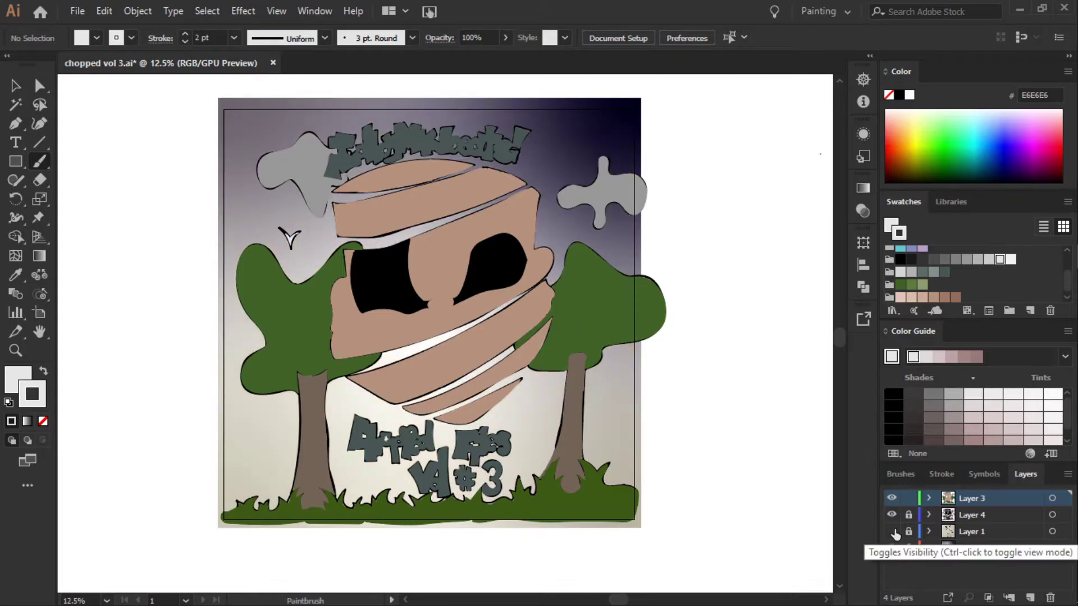
# - Nest Layer 4 inside Layer 3 and save the document
pyautogui.moveTo(954, 515); pyautogui.dragTo(998, 498)
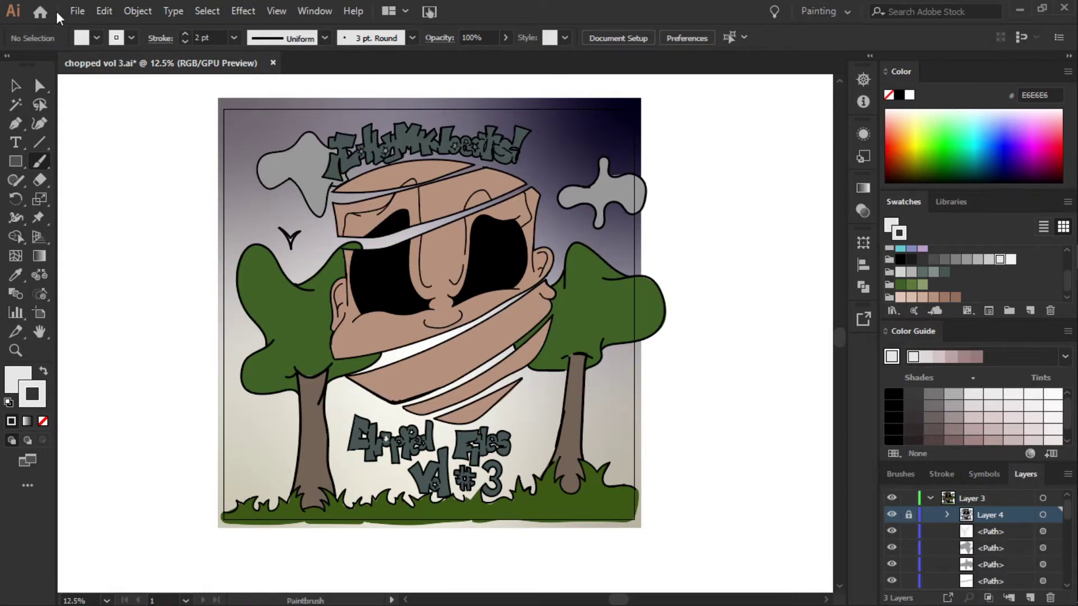
pyautogui.hotkey('ctrl', 's')
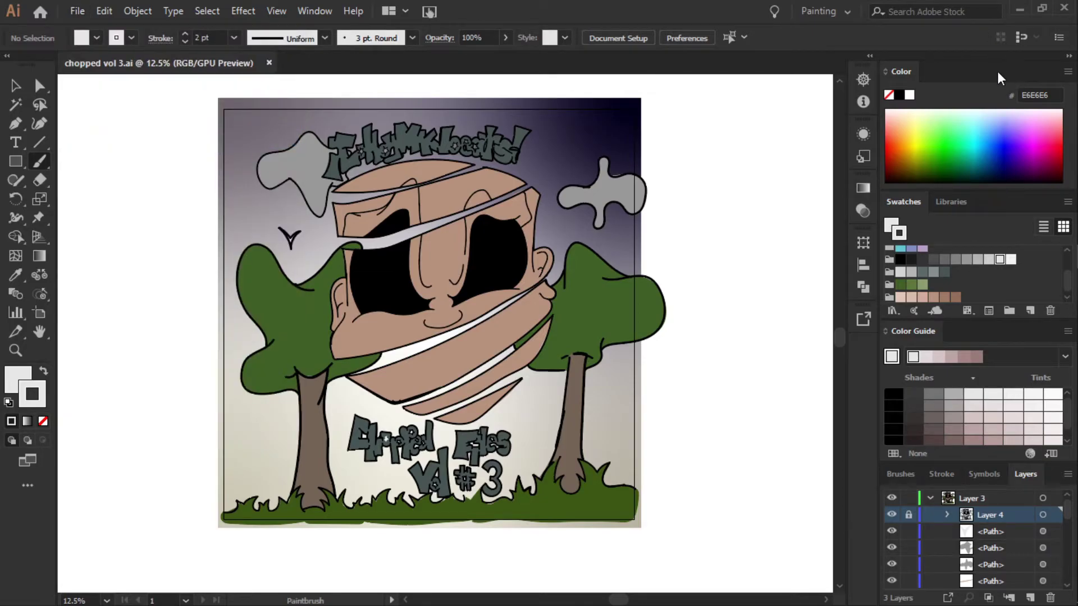
pyautogui.click(1020, 9)
# - Reopen chopped vol 3.ai, collapse Layer 3 and add a new Layer 5 on top
pyautogui.click(985, 8)
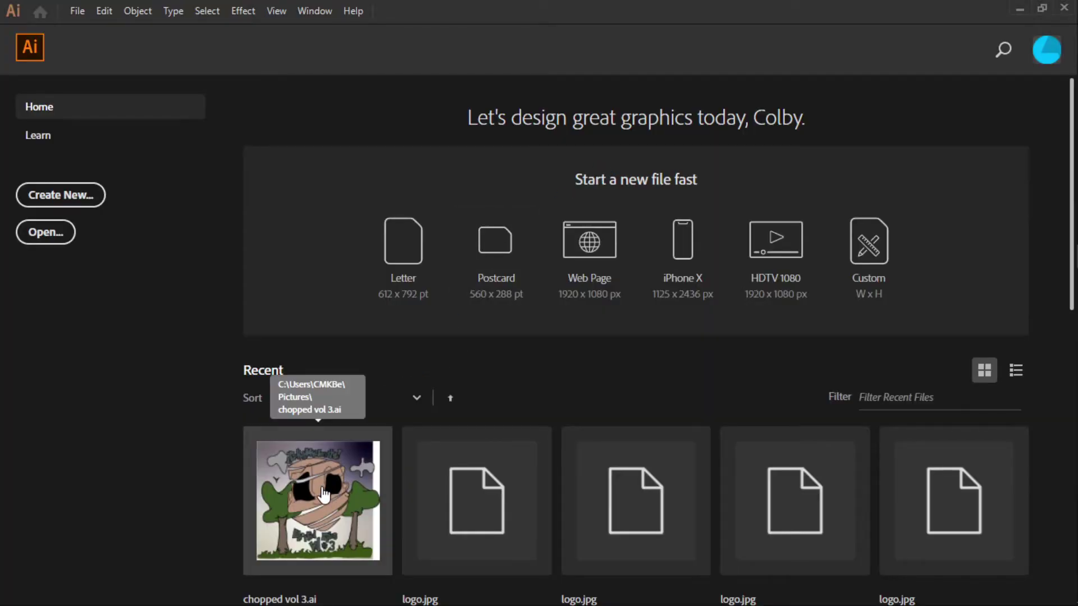
pyautogui.click(324, 480)
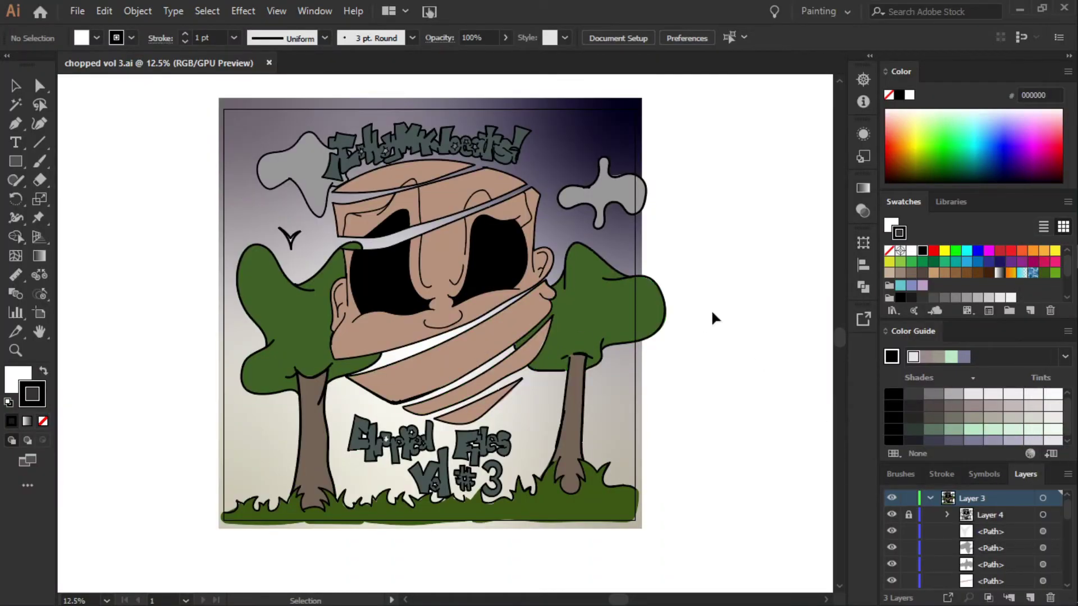
pyautogui.scroll(-2, 738, 339)
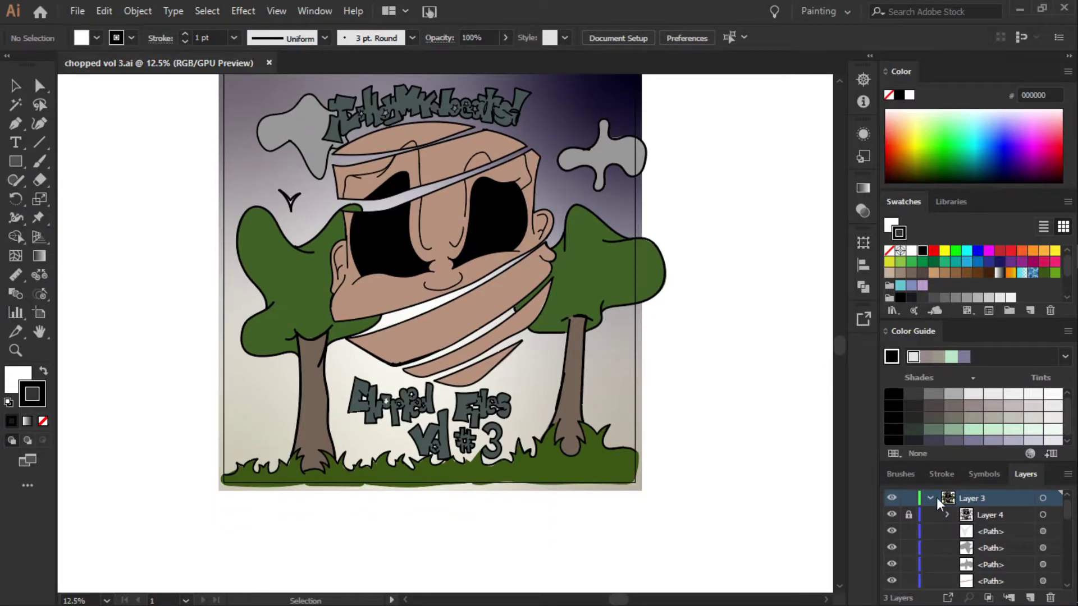
pyautogui.click(929, 497)
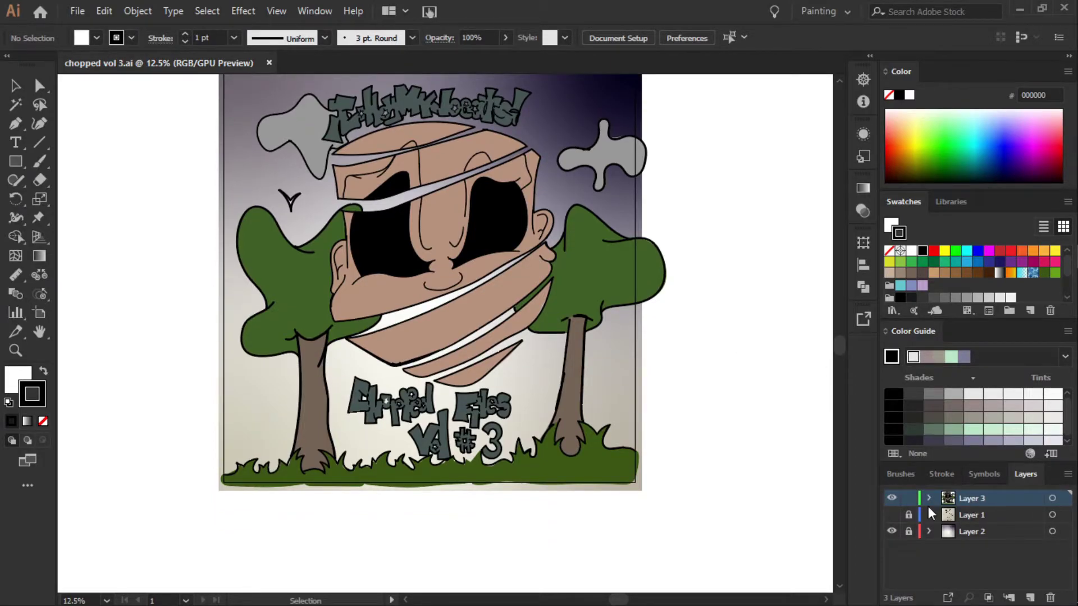
pyautogui.click(1029, 598)
pyautogui.click(891, 531)
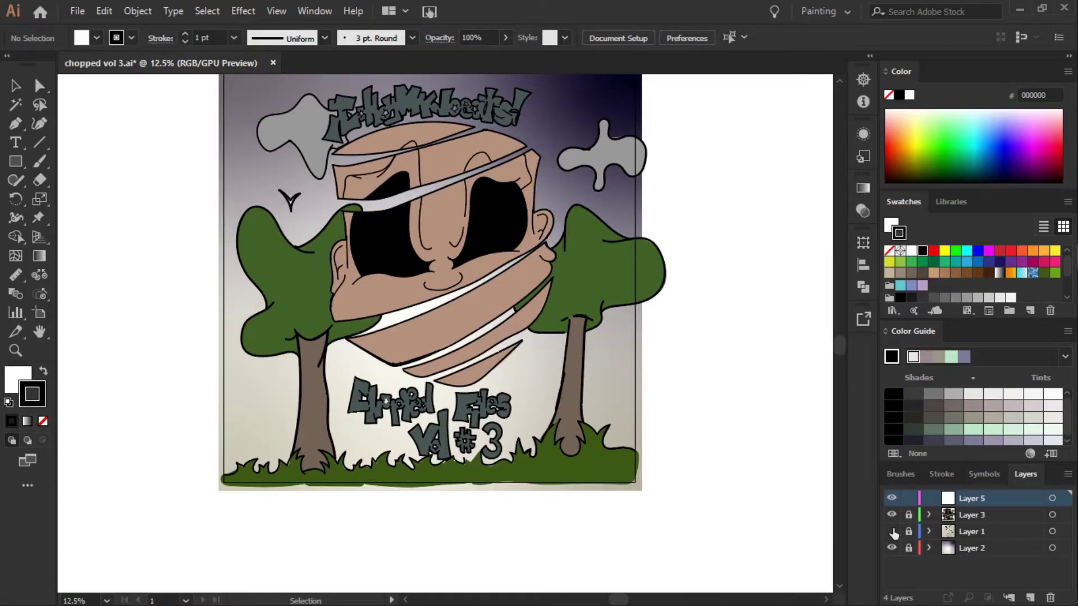
# - Set dark grey 333333 as the stroke and zoom to 33.33% on the right cloud
pyautogui.click(43, 372)
pyautogui.click(923, 298)
pyautogui.moveTo(839, 345); pyautogui.dragTo(838, 316)
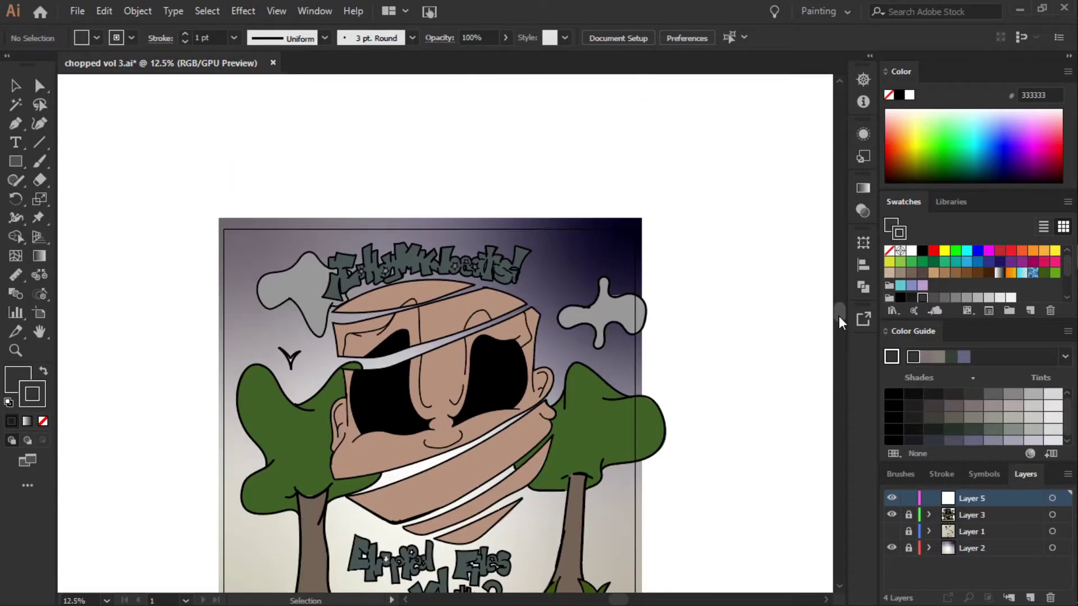
pyautogui.click(107, 600)
pyautogui.click(130, 442)
pyautogui.moveTo(606, 599); pyautogui.dragTo(619, 589)
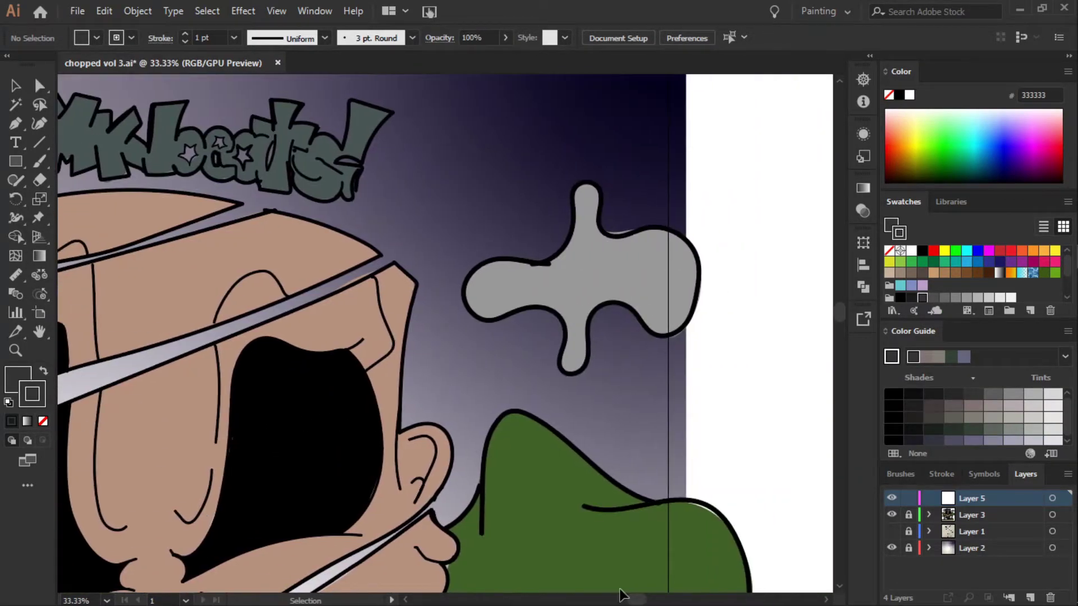
pyautogui.click(891, 515)
pyautogui.click(908, 530)
# - Shade the right cloud's top, lower knob and upper-left edge with a 2 pt brush
pyautogui.click(45, 158)
pyautogui.click(234, 38)
pyautogui.click(253, 128)
pyautogui.moveTo(594, 195)
pyautogui.mouseDown()
pyautogui.moveTo(629, 235)
pyautogui.moveTo(678, 247)
pyautogui.moveTo(644, 313)
pyautogui.moveTo(699, 244)
pyautogui.moveTo(601, 207)
pyautogui.moveTo(591, 179)
pyautogui.moveTo(583, 193)
pyautogui.mouseUp()
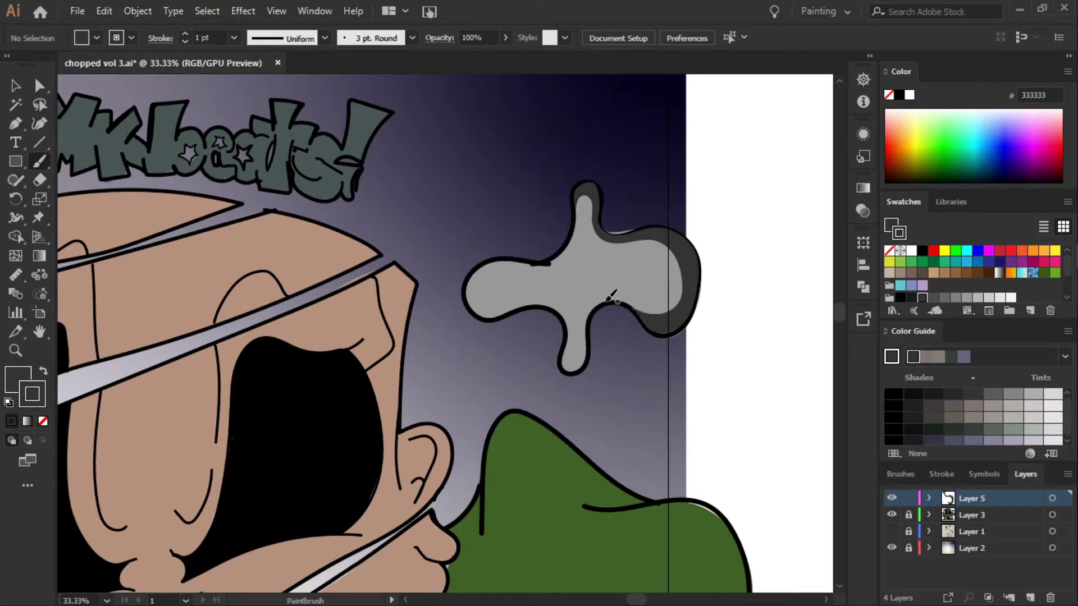
pyautogui.moveTo(604, 301)
pyautogui.mouseDown()
pyautogui.moveTo(578, 348)
pyautogui.moveTo(607, 297)
pyautogui.mouseUp()
pyautogui.moveTo(564, 251)
pyautogui.mouseDown()
pyautogui.moveTo(528, 269)
pyautogui.moveTo(569, 234)
pyautogui.mouseUp()
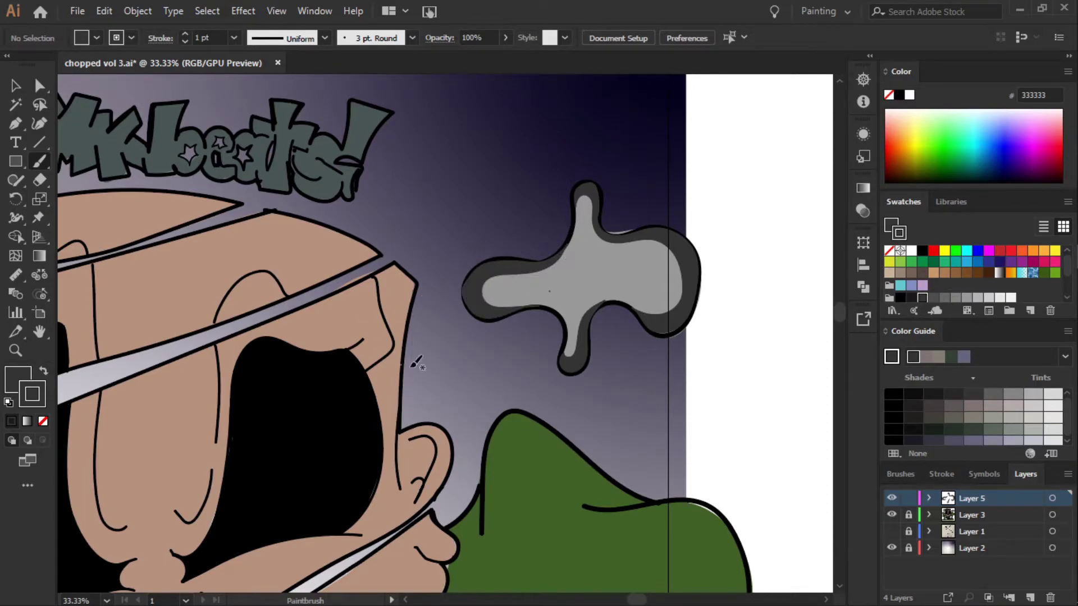
# - Take the Eyedropper and choose lighter grey 858E8D as the fill
pyautogui.moveTo(16, 274); pyautogui.dragTo(90, 293)
pyautogui.click(346, 133)
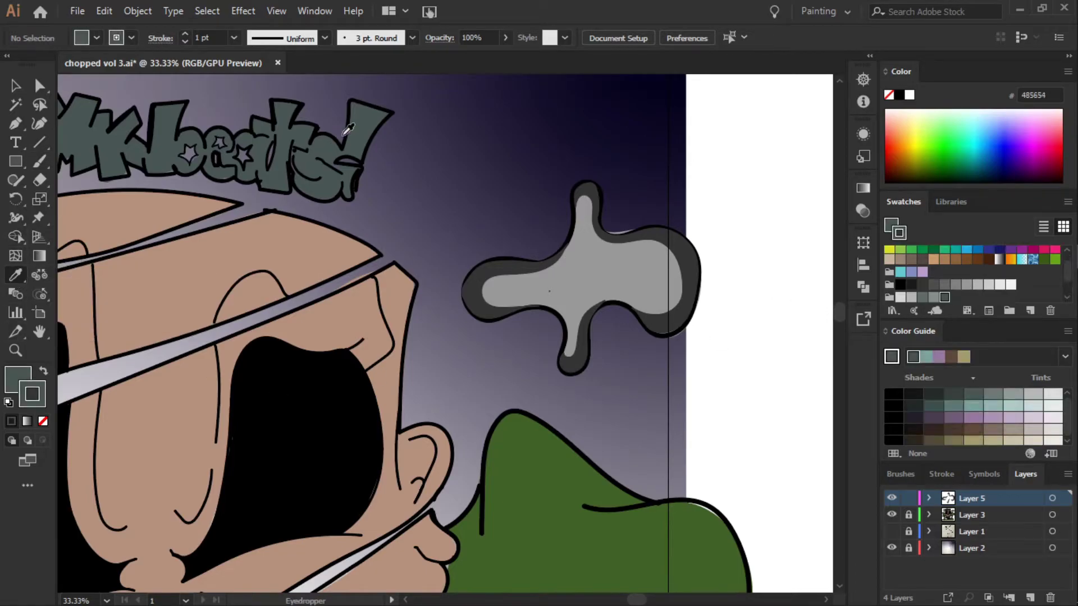
pyautogui.click(932, 298)
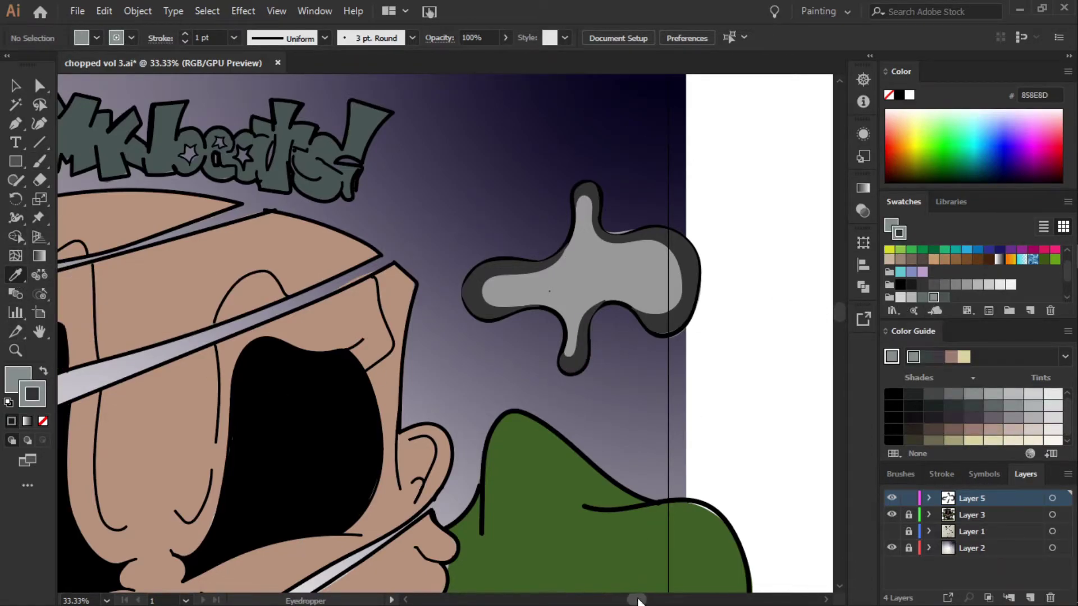
# - Brush light grey 858E8D highlights over the exclamation mark, the t in 'beats', and the middle letters
pyautogui.moveTo(638, 601); pyautogui.dragTo(612, 601)
pyautogui.press('b')
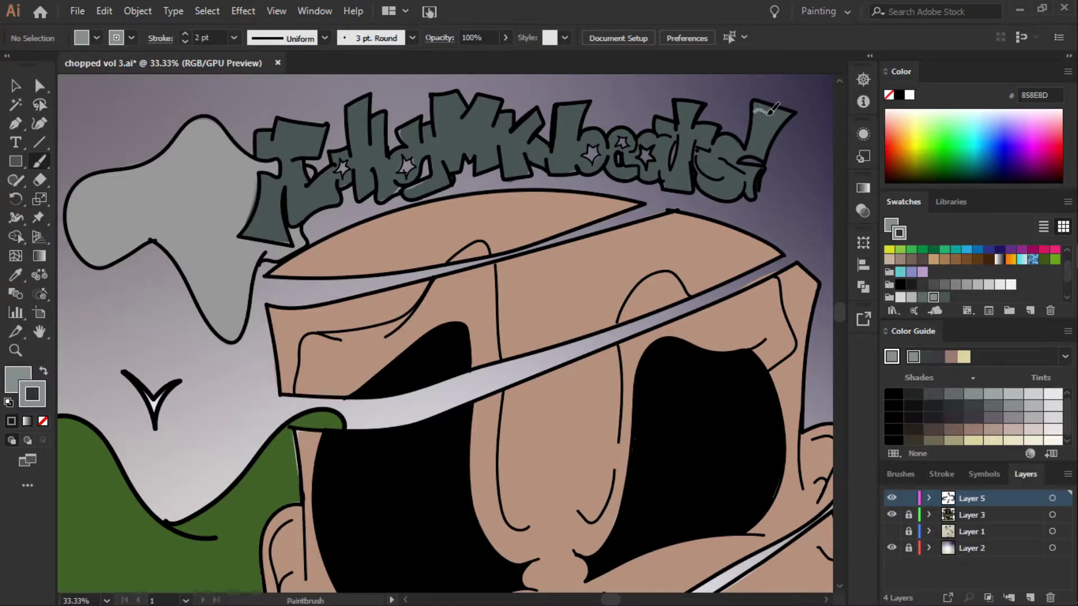
pyautogui.moveTo(770, 111)
pyautogui.mouseDown()
pyautogui.moveTo(761, 149)
pyautogui.moveTo(712, 144)
pyautogui.mouseUp()
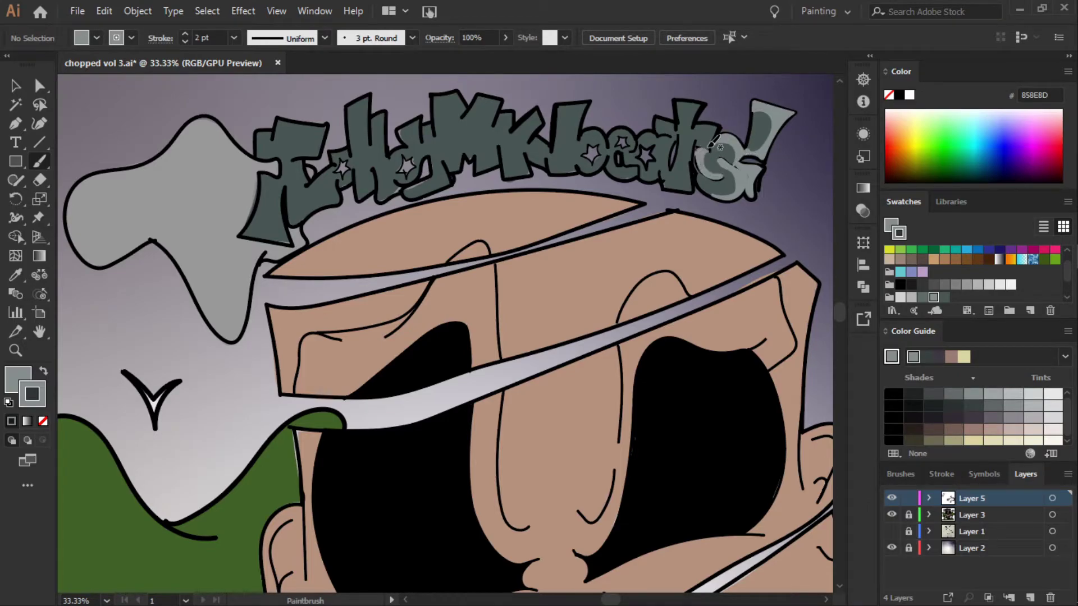
pyautogui.moveTo(696, 125)
pyautogui.mouseDown()
pyautogui.moveTo(685, 97)
pyautogui.moveTo(700, 137)
pyautogui.mouseUp()
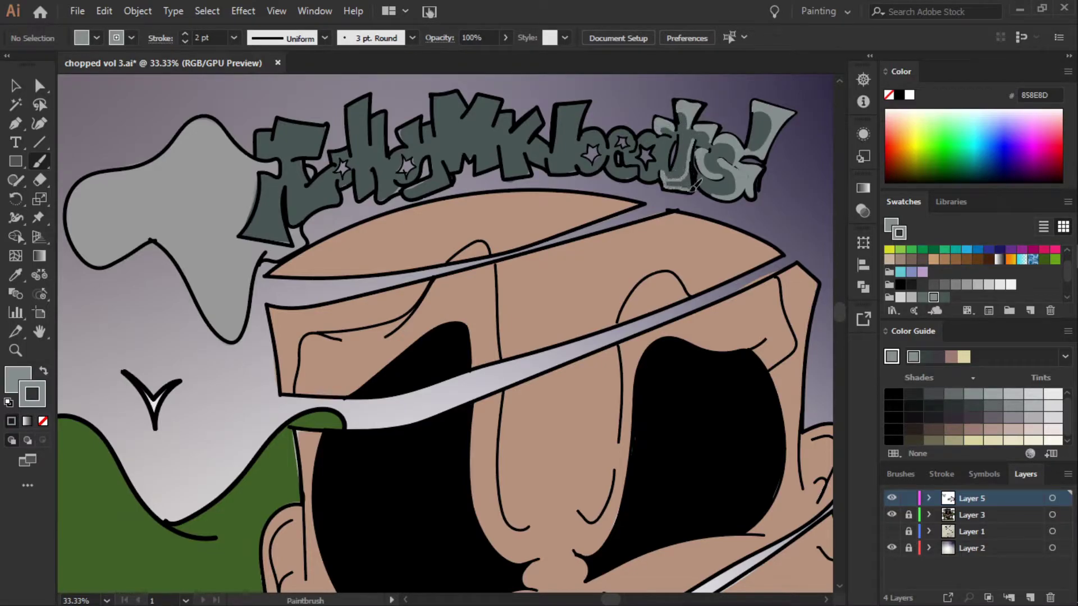
pyautogui.moveTo(700, 134)
pyautogui.mouseDown()
pyautogui.moveTo(649, 141)
pyautogui.moveTo(647, 132)
pyautogui.moveTo(665, 165)
pyautogui.moveTo(646, 168)
pyautogui.moveTo(637, 153)
pyautogui.moveTo(662, 173)
pyautogui.moveTo(665, 134)
pyautogui.moveTo(651, 169)
pyautogui.moveTo(646, 135)
pyautogui.moveTo(631, 169)
pyautogui.moveTo(638, 141)
pyautogui.moveTo(623, 129)
pyautogui.moveTo(617, 166)
pyautogui.moveTo(623, 146)
pyautogui.moveTo(587, 132)
pyautogui.moveTo(600, 140)
pyautogui.moveTo(585, 152)
pyautogui.moveTo(599, 160)
pyautogui.moveTo(555, 168)
pyautogui.moveTo(606, 163)
pyautogui.moveTo(615, 146)
pyautogui.moveTo(561, 115)
pyautogui.moveTo(590, 96)
pyautogui.moveTo(584, 140)
pyautogui.moveTo(543, 147)
pyautogui.moveTo(557, 140)
pyautogui.moveTo(553, 163)
pyautogui.moveTo(520, 169)
pyautogui.moveTo(539, 110)
pyautogui.moveTo(536, 135)
pyautogui.moveTo(474, 101)
pyautogui.moveTo(504, 98)
pyautogui.moveTo(477, 104)
pyautogui.moveTo(494, 118)
pyautogui.moveTo(472, 107)
pyautogui.moveTo(504, 101)
pyautogui.moveTo(502, 128)
pyautogui.mouseUp()
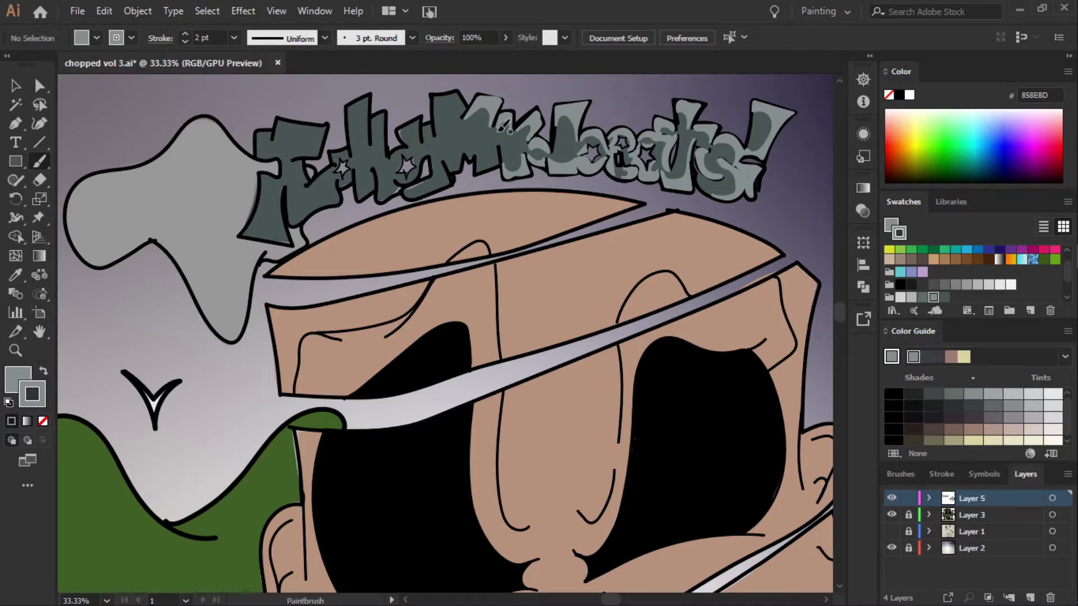
pyautogui.moveTo(503, 129)
pyautogui.mouseDown()
pyautogui.moveTo(483, 162)
pyautogui.moveTo(507, 142)
pyautogui.mouseUp()
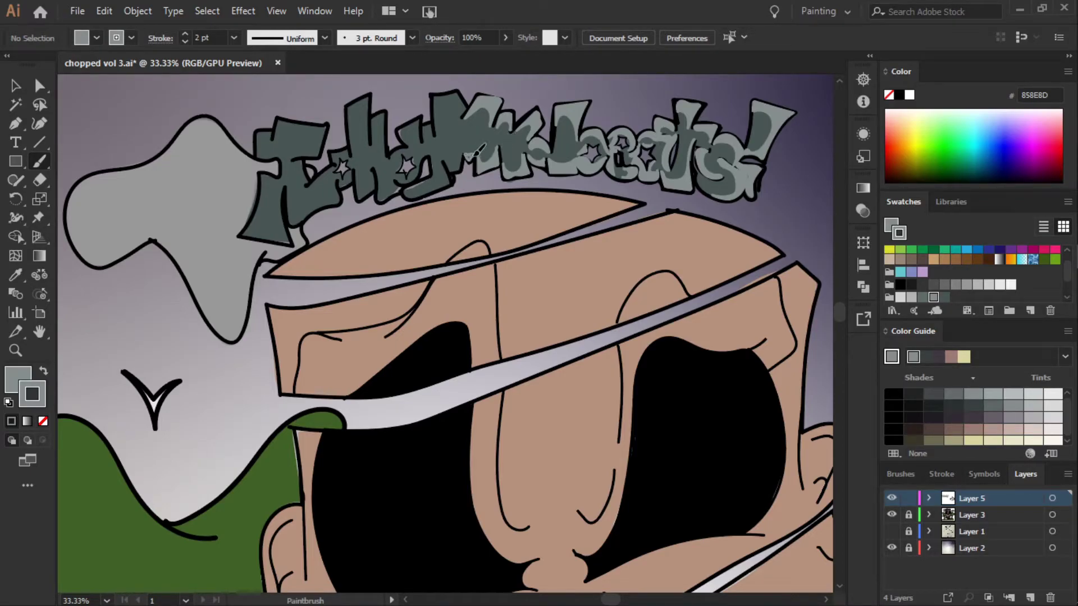
# - Brush light grey highlights over the M and neighbouring letters of the top title
pyautogui.moveTo(477, 151)
pyautogui.mouseDown()
pyautogui.moveTo(462, 114)
pyautogui.moveTo(417, 188)
pyautogui.moveTo(447, 181)
pyautogui.moveTo(444, 153)
pyautogui.mouseUp()
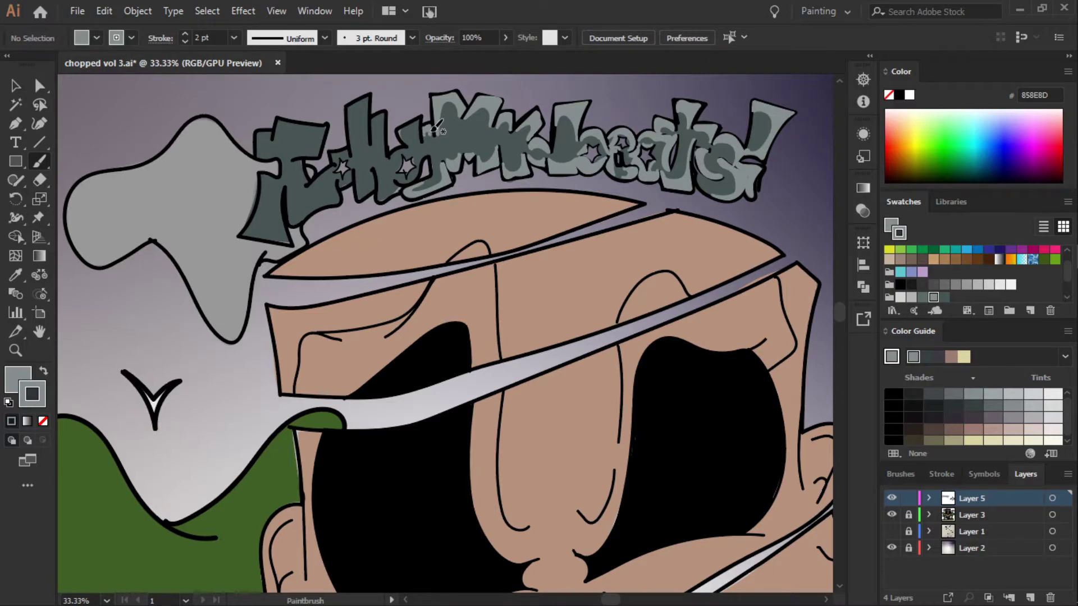
pyautogui.moveTo(436, 129); pyautogui.dragTo(431, 149)
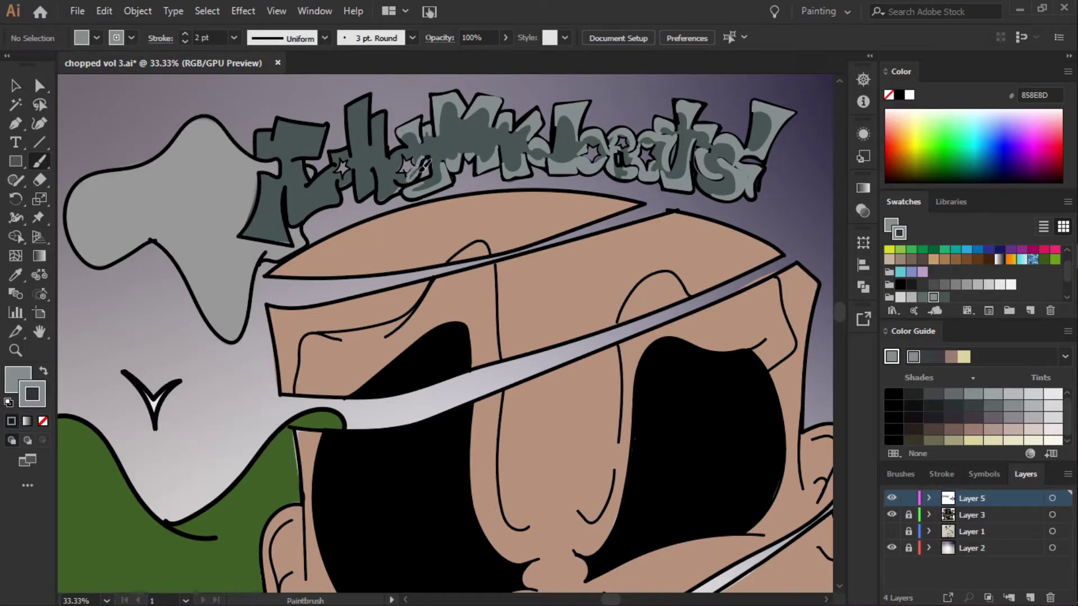
pyautogui.moveTo(428, 163)
pyautogui.mouseDown()
pyautogui.moveTo(409, 179)
pyautogui.moveTo(403, 145)
pyautogui.mouseUp()
pyautogui.moveTo(393, 193)
pyautogui.mouseDown()
pyautogui.moveTo(404, 178)
pyautogui.moveTo(360, 96)
pyautogui.moveTo(371, 96)
pyautogui.mouseUp()
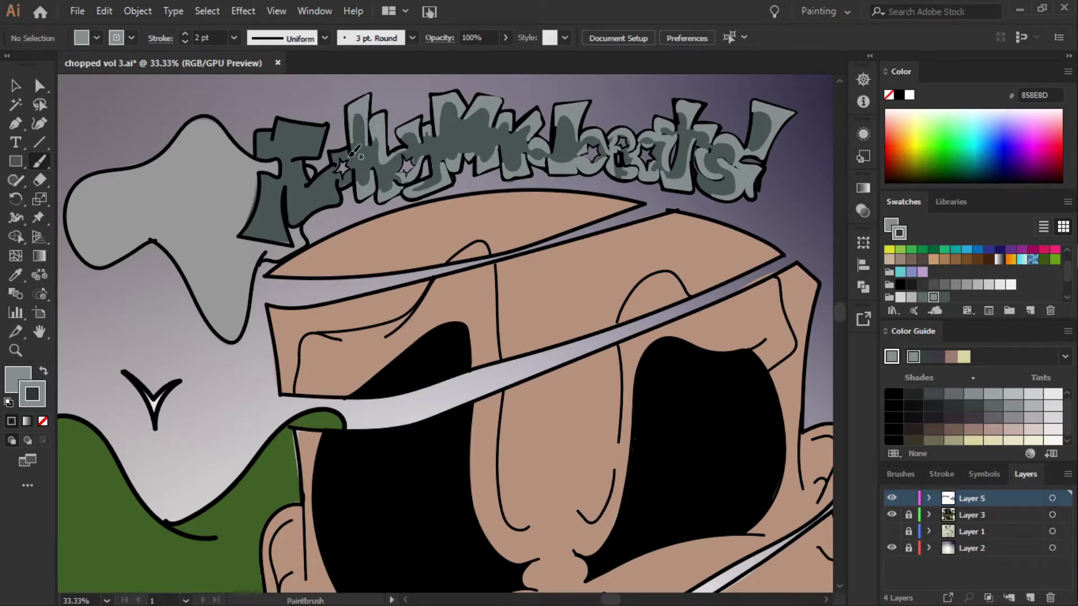
pyautogui.moveTo(340, 149); pyautogui.dragTo(342, 170)
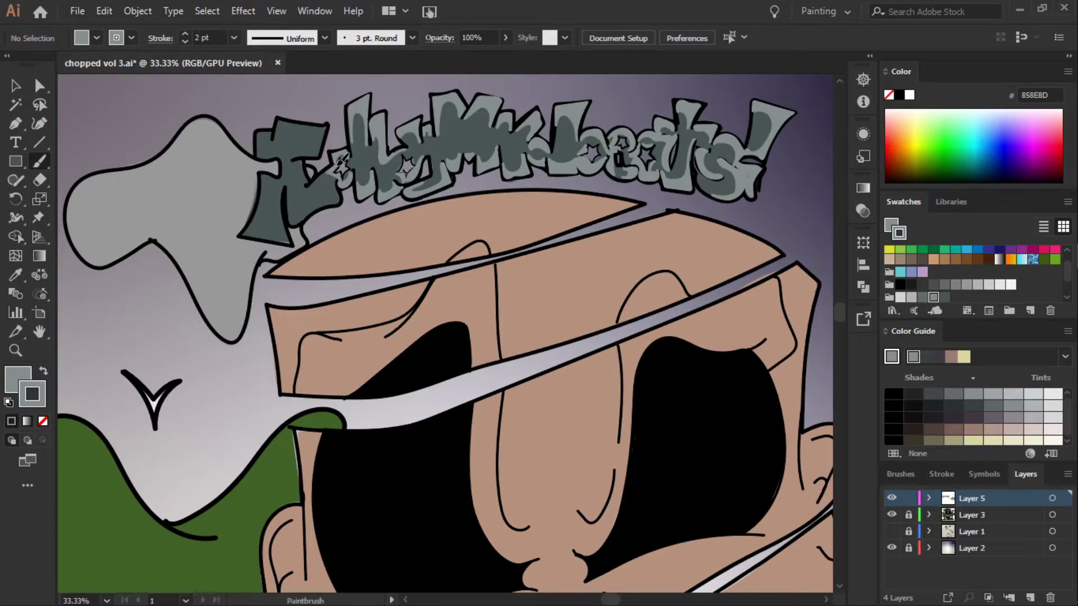
pyautogui.moveTo(341, 161); pyautogui.dragTo(295, 223)
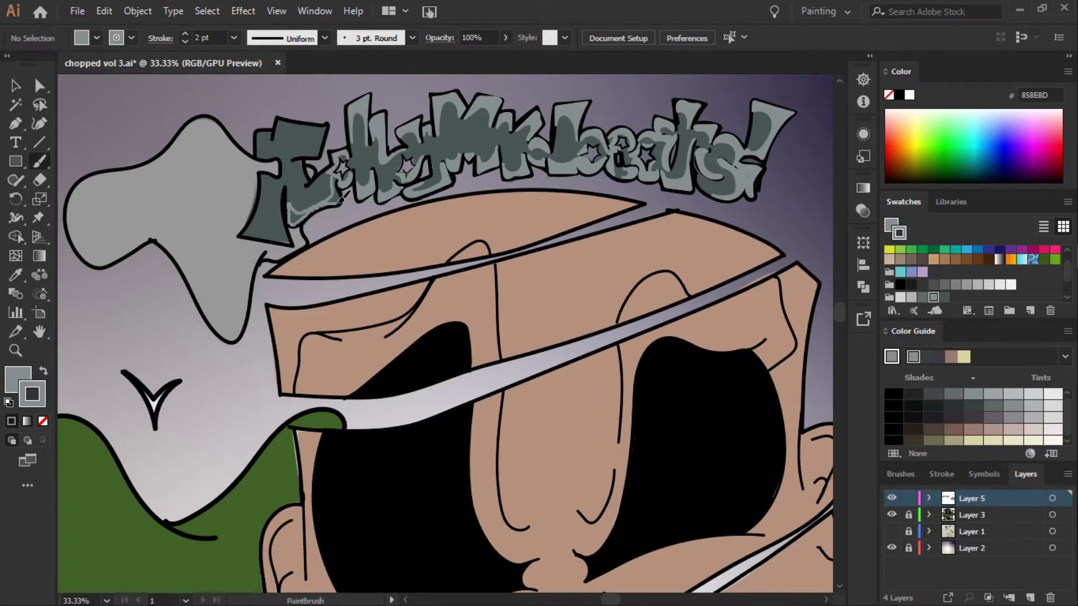
pyautogui.moveTo(341, 195)
pyautogui.mouseDown()
pyautogui.moveTo(305, 164)
pyautogui.moveTo(318, 151)
pyautogui.moveTo(267, 147)
pyautogui.moveTo(262, 224)
pyautogui.moveTo(269, 183)
pyautogui.moveTo(284, 168)
pyautogui.mouseUp()
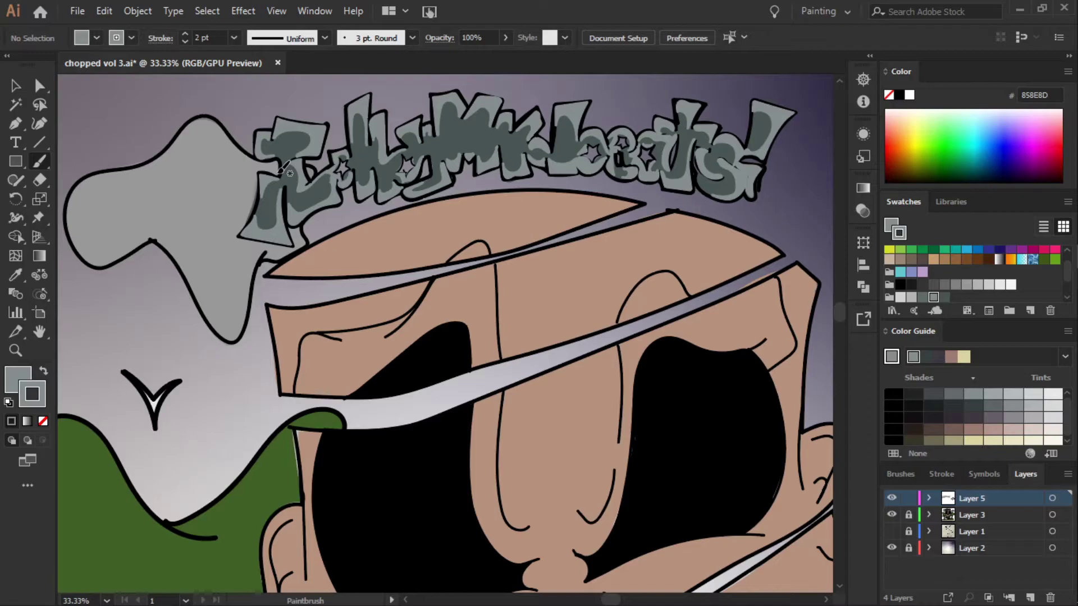
# - Shade the C, h, p and d of 'Chopped' light grey, undoing one stray scribble
pyautogui.scroll(-10, 284, 169)
pyautogui.moveTo(361, 184)
pyautogui.mouseDown()
pyautogui.moveTo(323, 191)
pyautogui.moveTo(338, 182)
pyautogui.moveTo(384, 249)
pyautogui.moveTo(377, 244)
pyautogui.mouseUp()
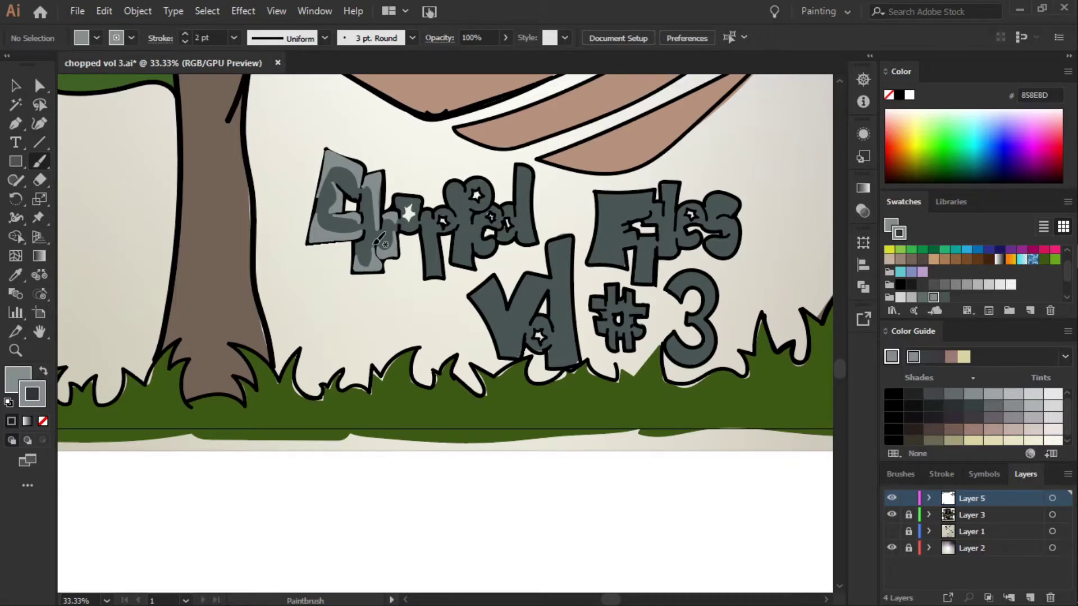
pyautogui.moveTo(399, 208)
pyautogui.mouseDown()
pyautogui.moveTo(422, 204)
pyautogui.moveTo(415, 225)
pyautogui.mouseUp()
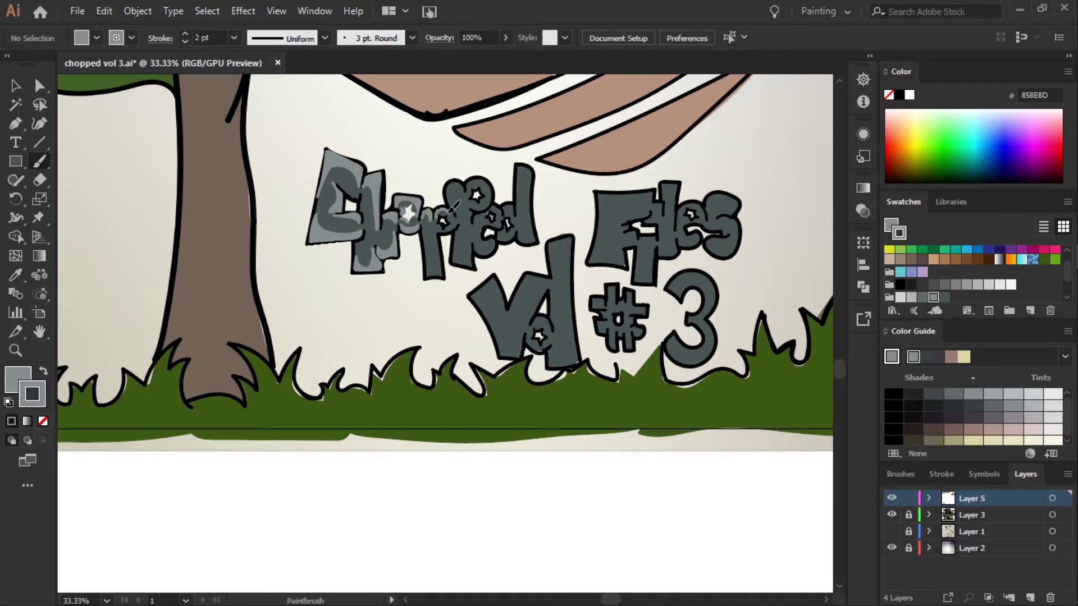
pyautogui.moveTo(444, 222)
pyautogui.mouseDown()
pyautogui.moveTo(435, 267)
pyautogui.moveTo(446, 275)
pyautogui.moveTo(447, 228)
pyautogui.mouseUp()
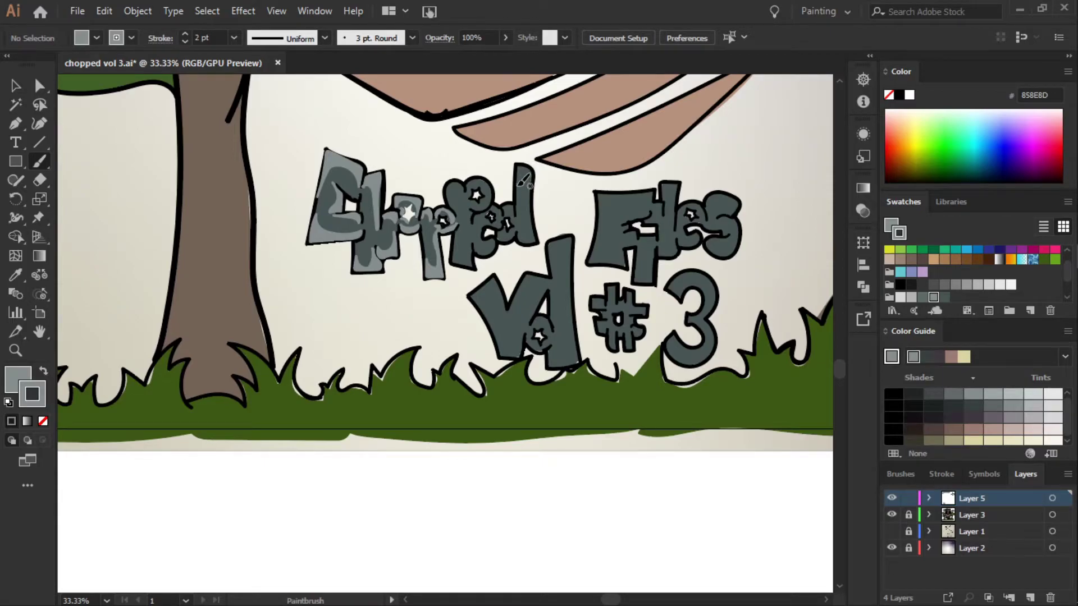
pyautogui.moveTo(521, 168)
pyautogui.mouseDown()
pyautogui.moveTo(531, 244)
pyautogui.moveTo(536, 190)
pyautogui.moveTo(520, 230)
pyautogui.moveTo(509, 210)
pyautogui.mouseUp()
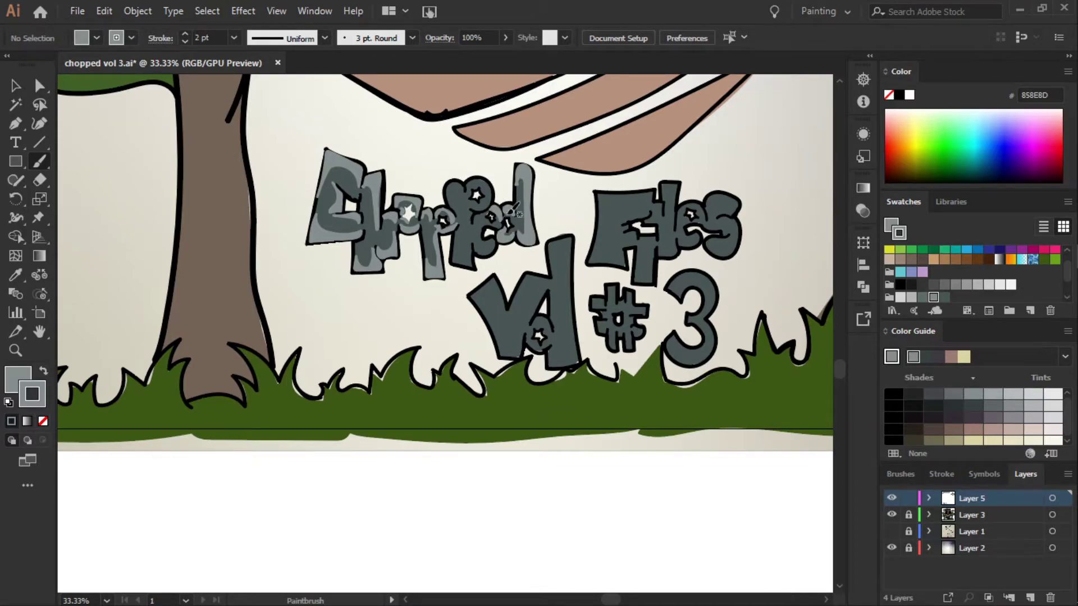
pyautogui.moveTo(492, 216); pyautogui.dragTo(490, 220)
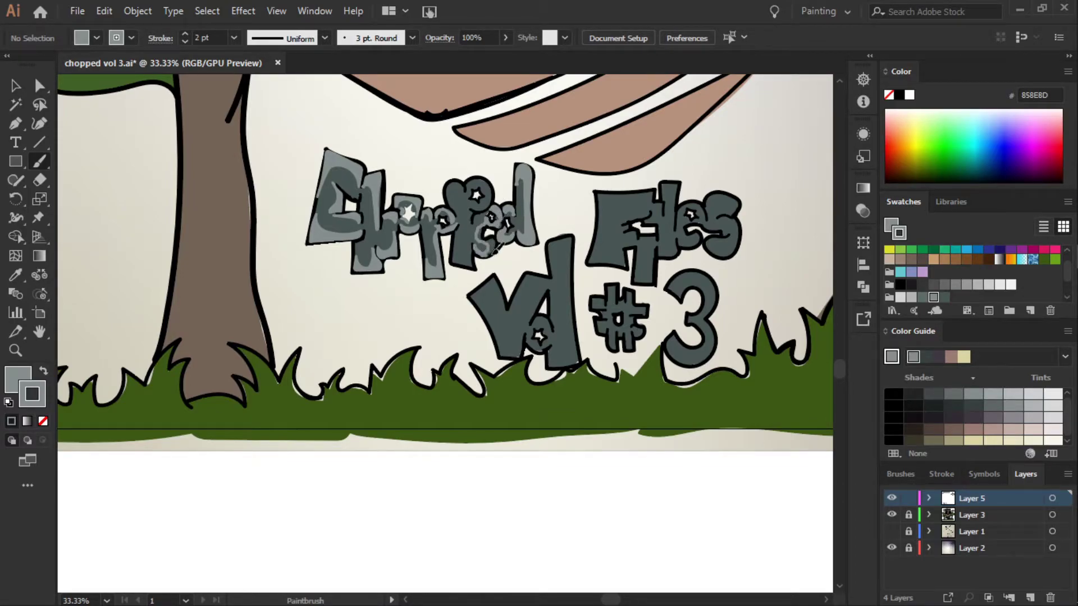
pyautogui.hotkey('ctrl', 'z')
pyautogui.moveTo(492, 196); pyautogui.dragTo(477, 236)
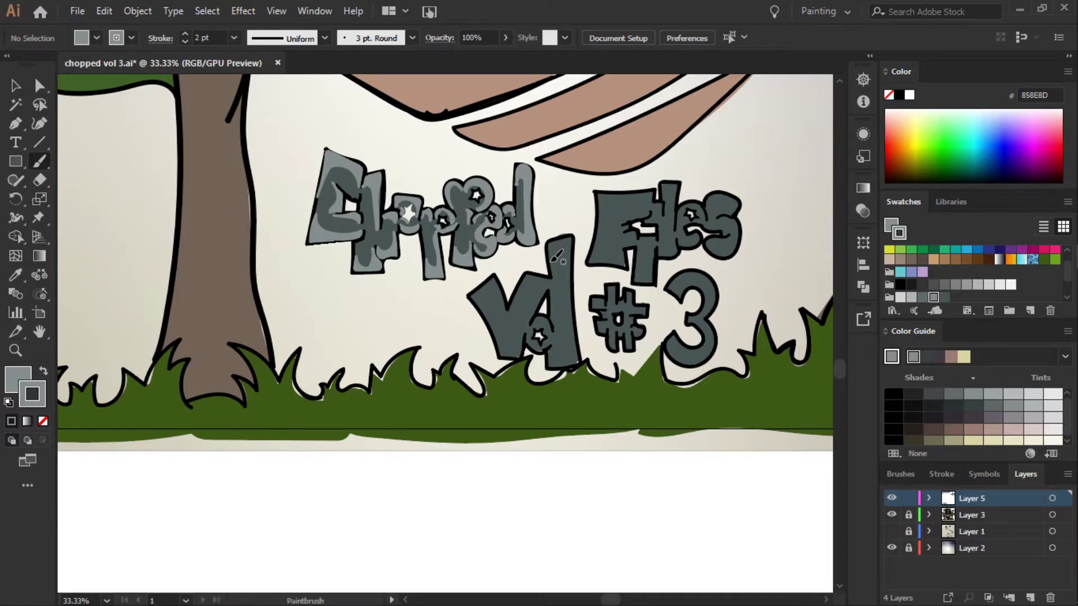
# - Add light grey shading to the V, o and l of 'Vol' and the F, i, l of 'Files'
pyautogui.moveTo(557, 247)
pyautogui.mouseDown()
pyautogui.moveTo(584, 356)
pyautogui.moveTo(556, 250)
pyautogui.mouseUp()
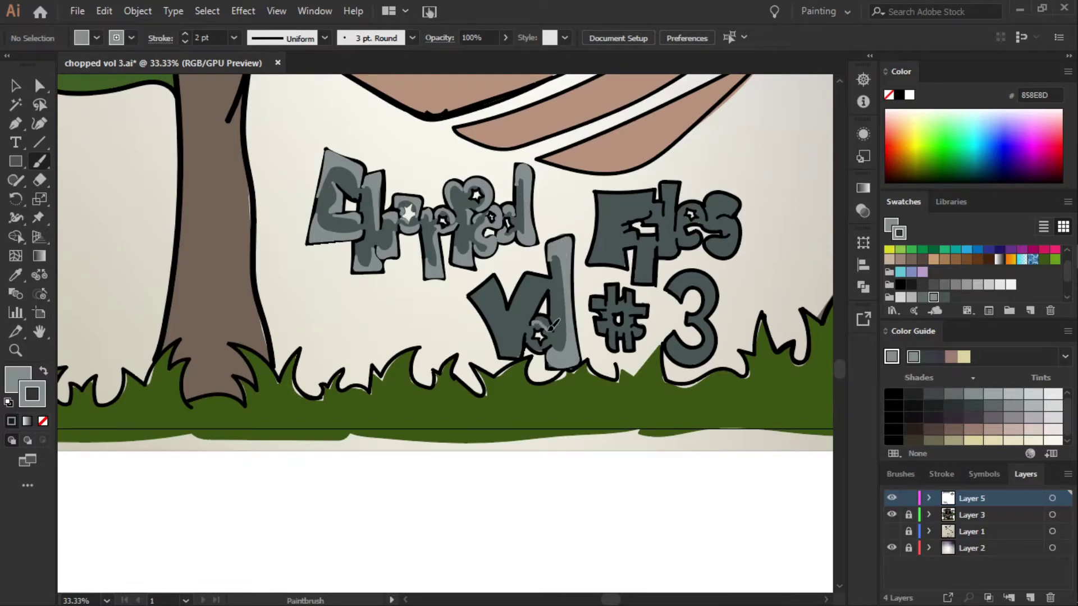
pyautogui.moveTo(535, 334)
pyautogui.mouseDown()
pyautogui.moveTo(543, 339)
pyautogui.moveTo(528, 277)
pyautogui.mouseUp()
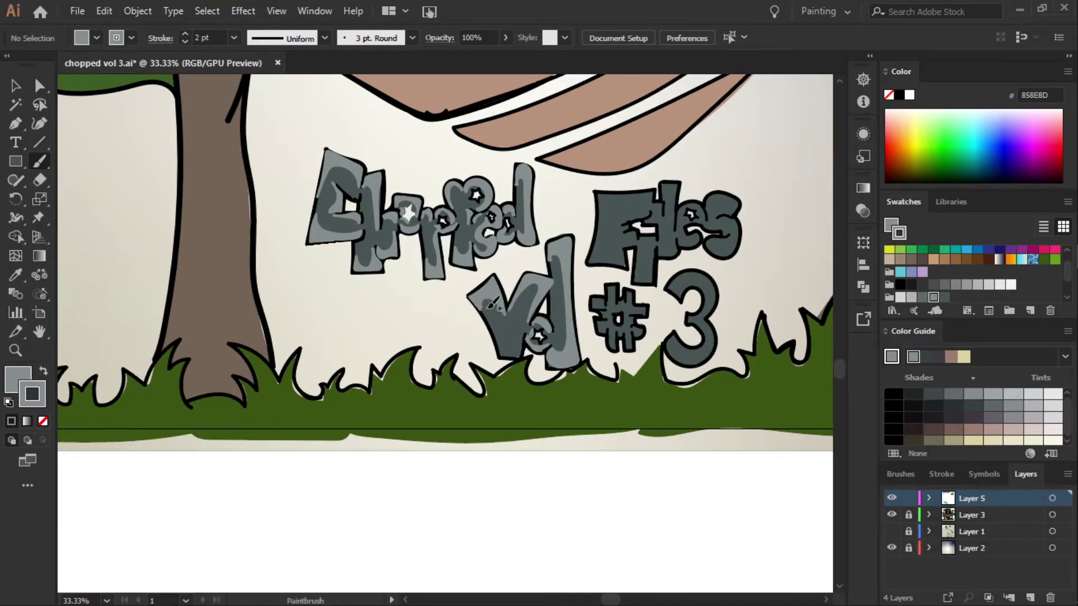
pyautogui.moveTo(492, 305); pyautogui.dragTo(491, 319)
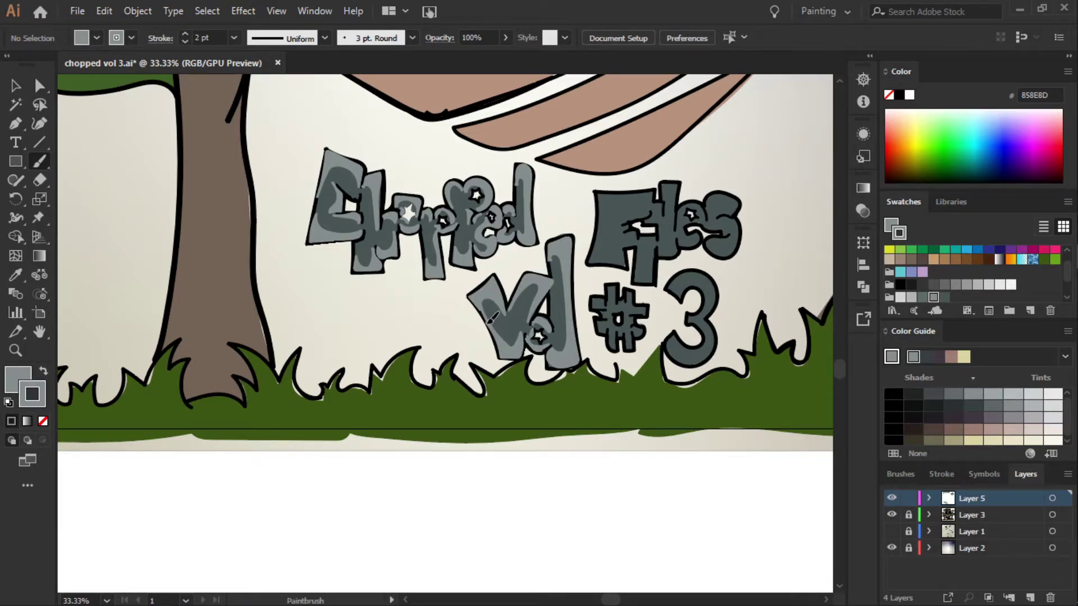
pyautogui.moveTo(617, 198); pyautogui.dragTo(608, 252)
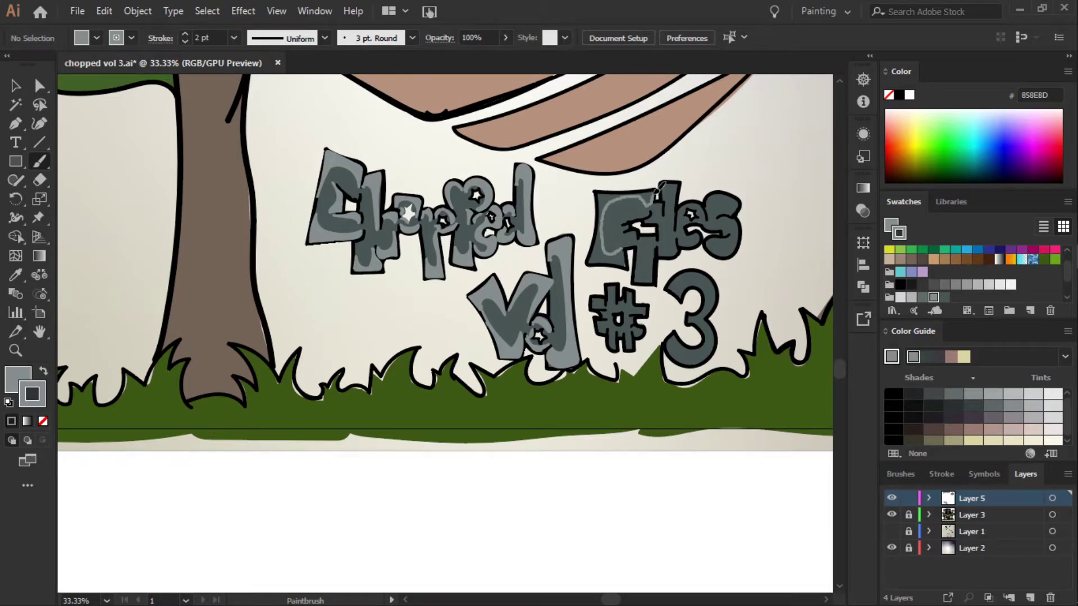
pyautogui.moveTo(659, 185); pyautogui.dragTo(625, 240)
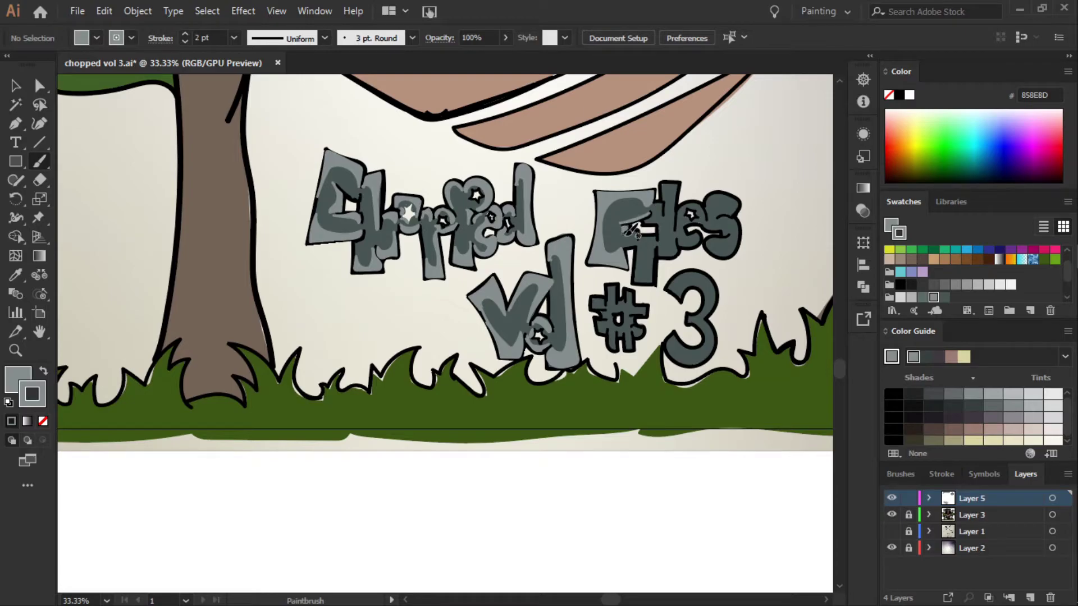
pyautogui.moveTo(653, 236); pyautogui.dragTo(644, 283)
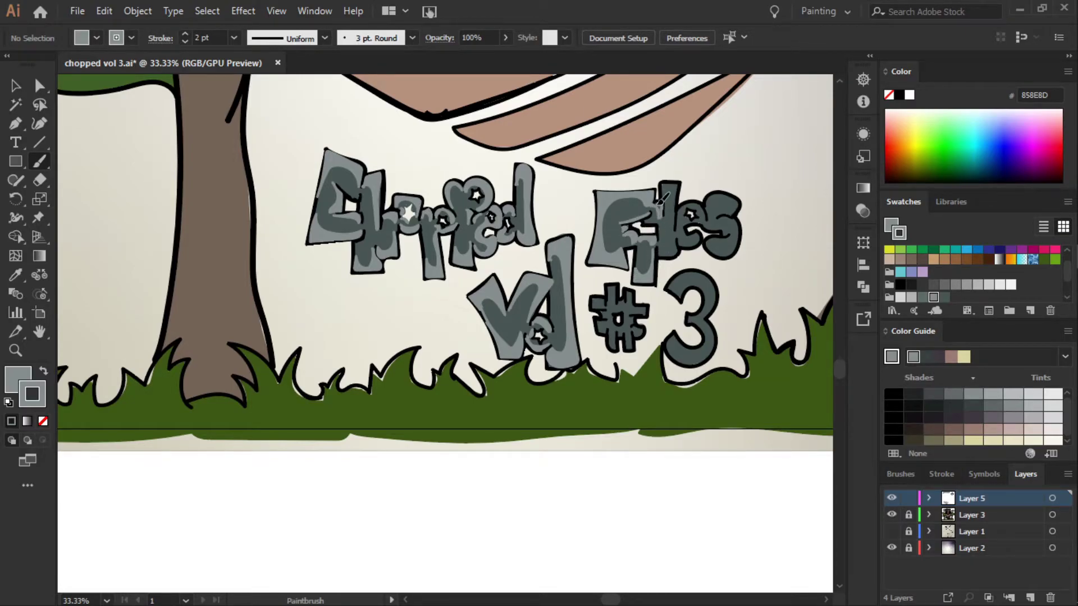
pyautogui.moveTo(673, 183)
pyautogui.mouseDown()
pyautogui.moveTo(674, 226)
pyautogui.moveTo(584, 236)
pyautogui.mouseUp()
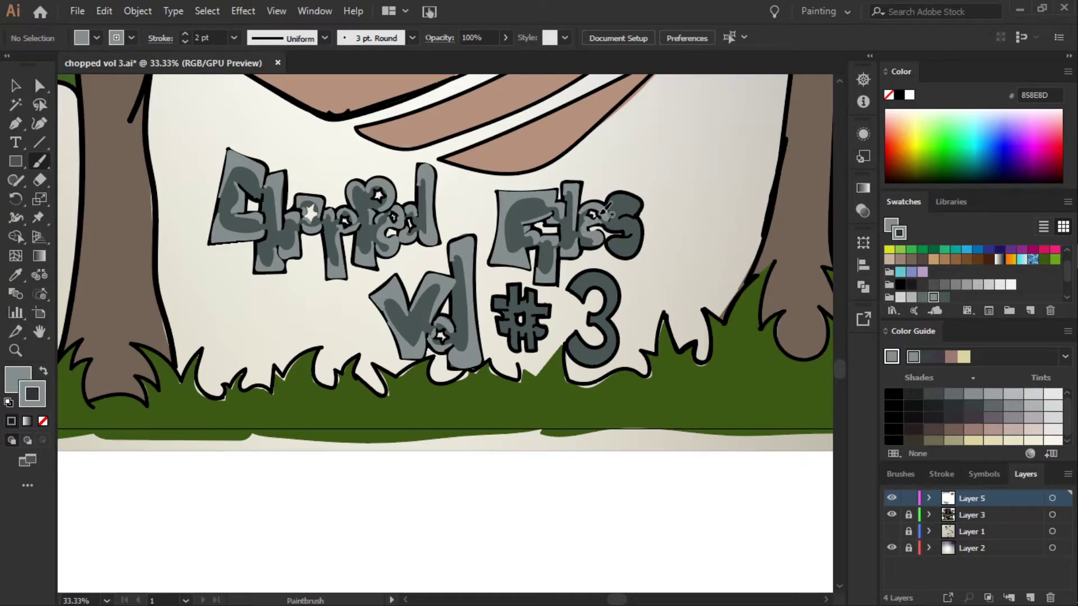
# - Paint light grey strokes inside the s of 'Files', the '#' right side and the 3's top curve
pyautogui.moveTo(625, 191)
pyautogui.mouseDown()
pyautogui.moveTo(626, 236)
pyautogui.moveTo(610, 224)
pyautogui.mouseUp()
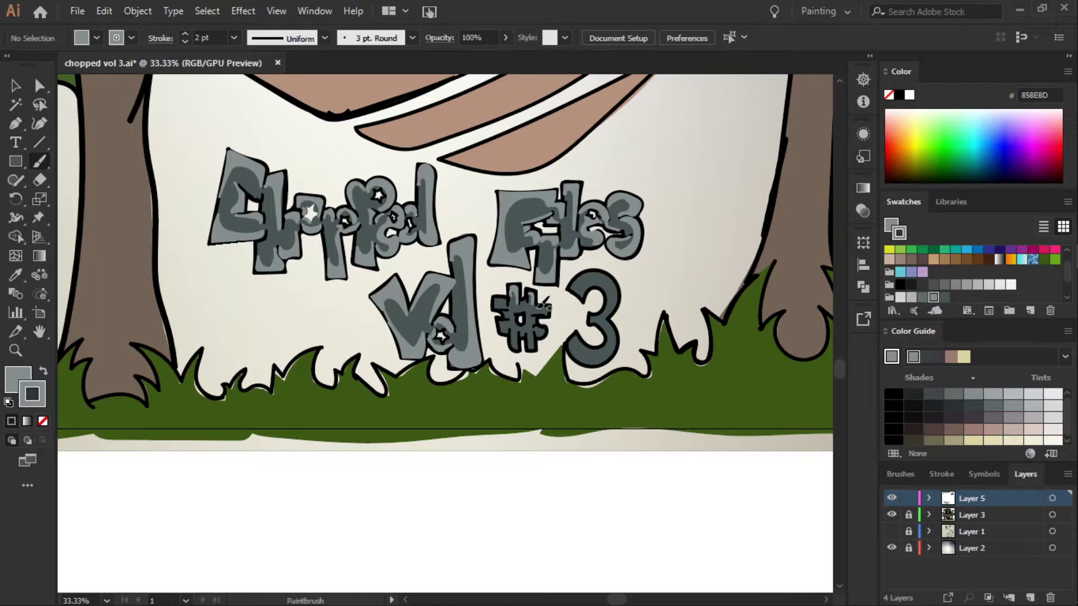
pyautogui.moveTo(537, 319)
pyautogui.mouseDown()
pyautogui.moveTo(548, 329)
pyautogui.moveTo(527, 329)
pyautogui.moveTo(514, 292)
pyautogui.mouseUp()
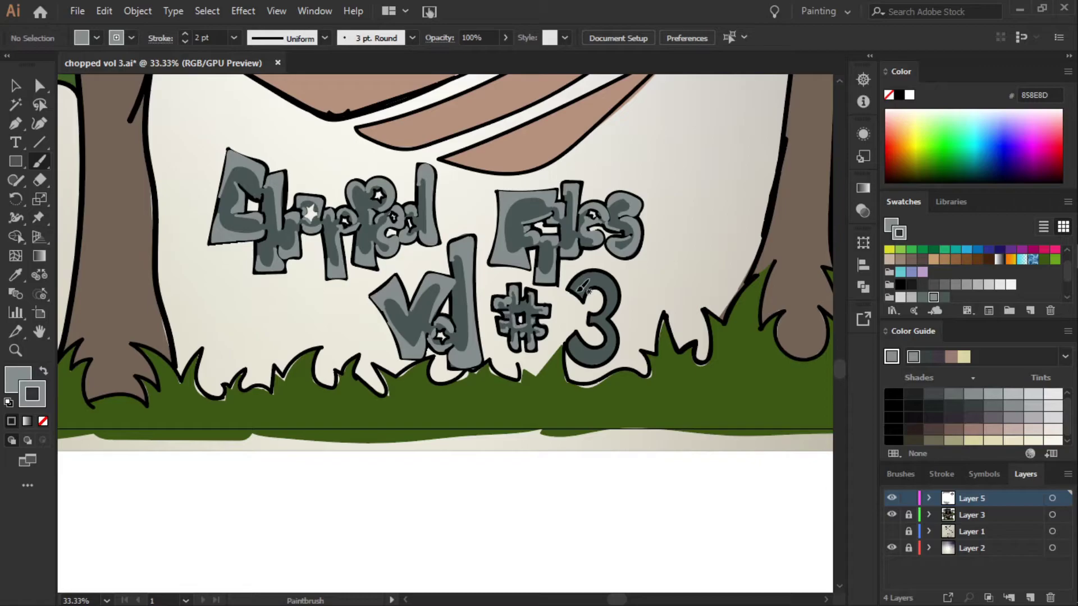
pyautogui.moveTo(578, 279)
pyautogui.mouseDown()
pyautogui.moveTo(620, 336)
pyautogui.moveTo(612, 321)
pyautogui.mouseUp()
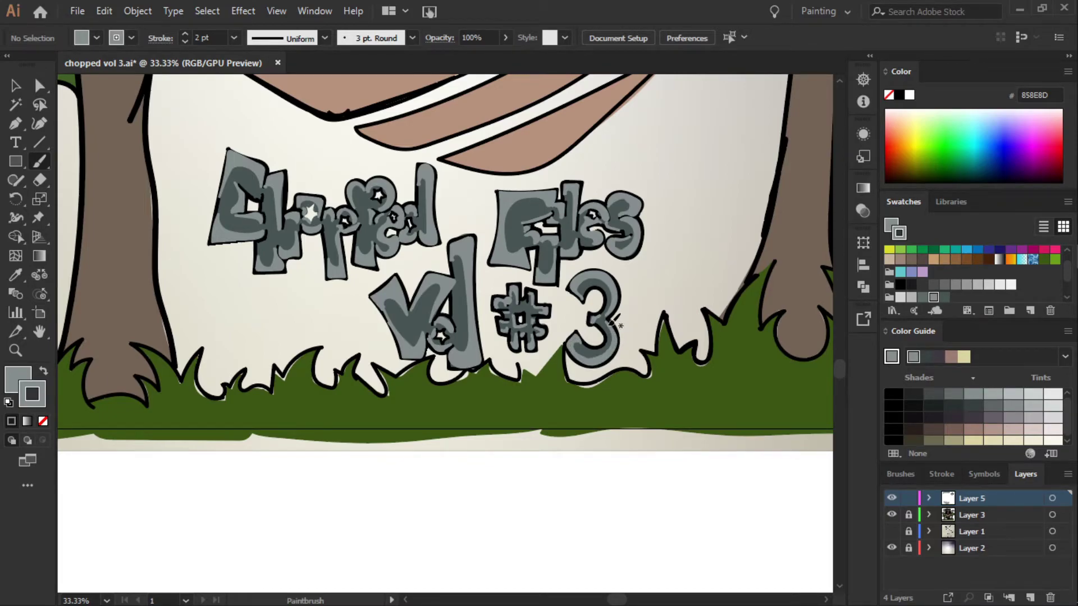
# - Sample the grass green and save a lighter shade, 5E7B38, as a swatch
pyautogui.keyDown('alt'); pyautogui.click(892, 515); pyautogui.keyUp('alt')
pyautogui.press('i')
pyautogui.click(671, 397)
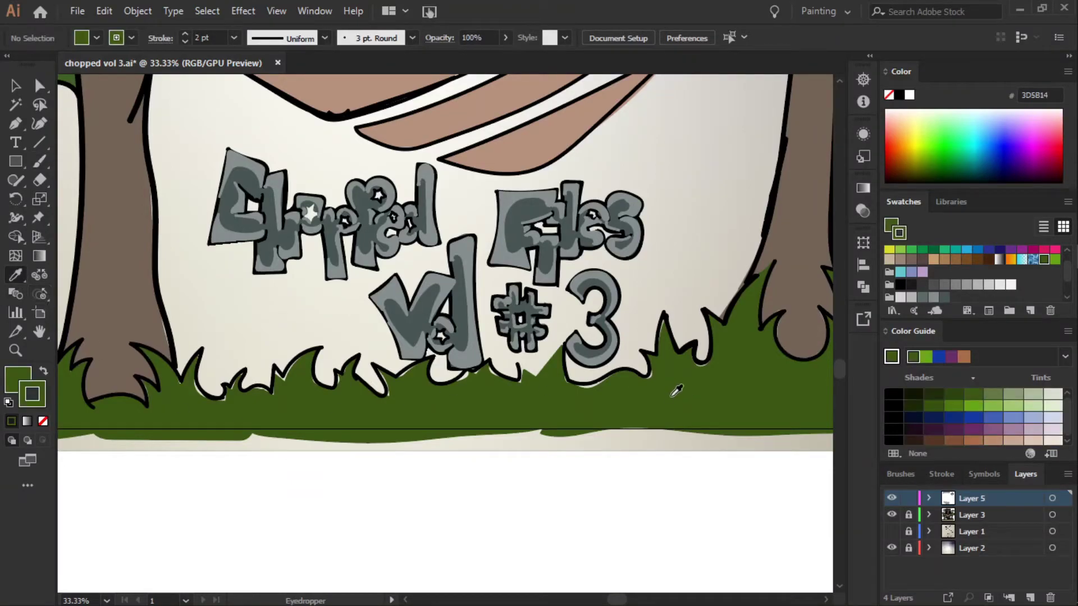
pyautogui.click(957, 411)
pyautogui.click(1050, 454)
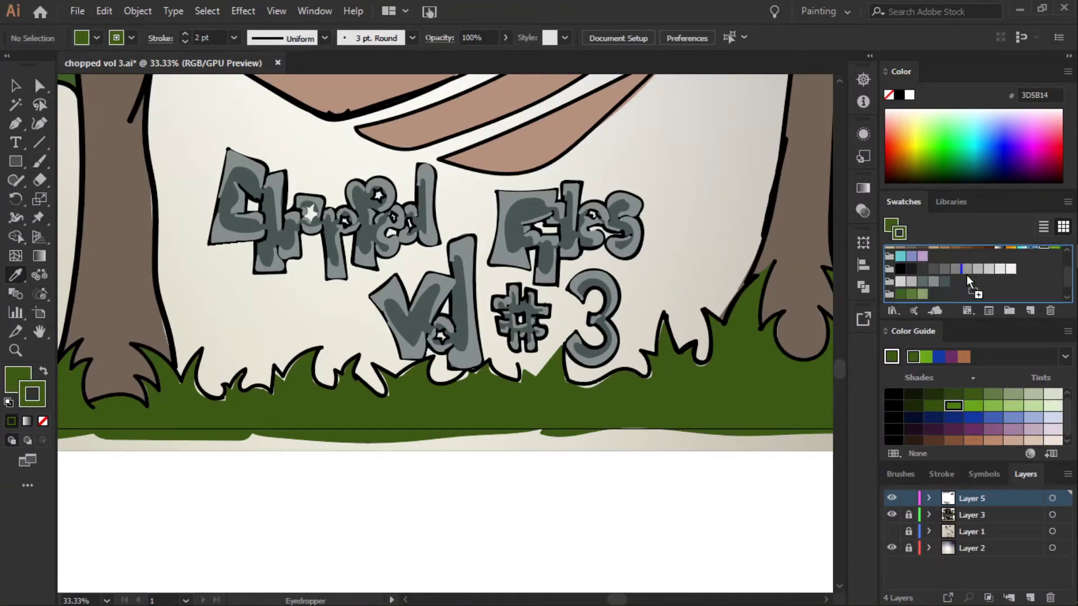
pyautogui.doubleClick(911, 280)
pyautogui.press('Return')
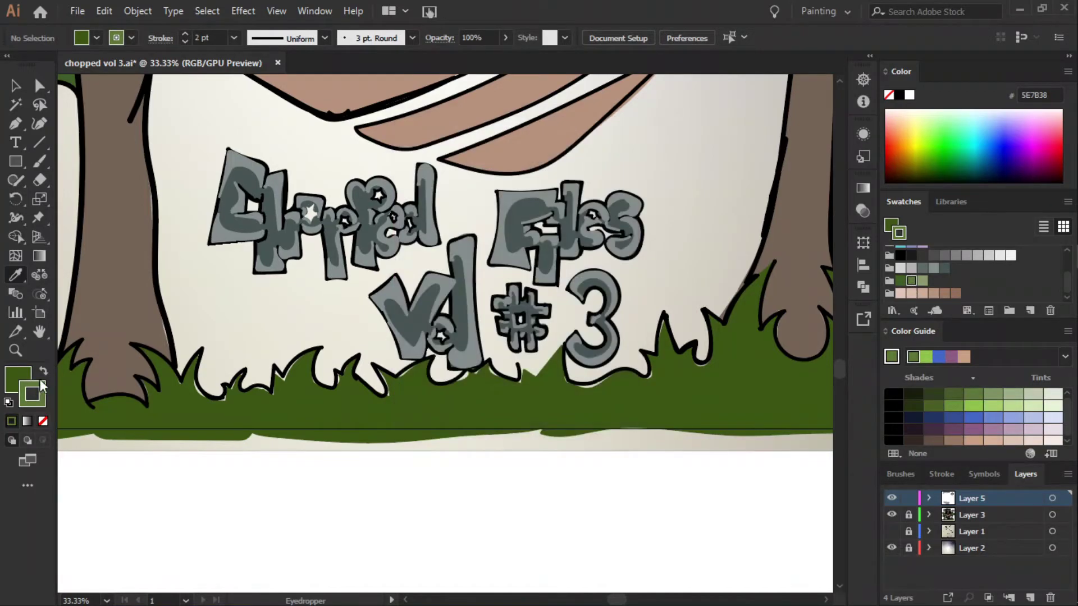
# - Paint light green highlights on the grass edges beside the right tree's base
pyautogui.click(39, 161)
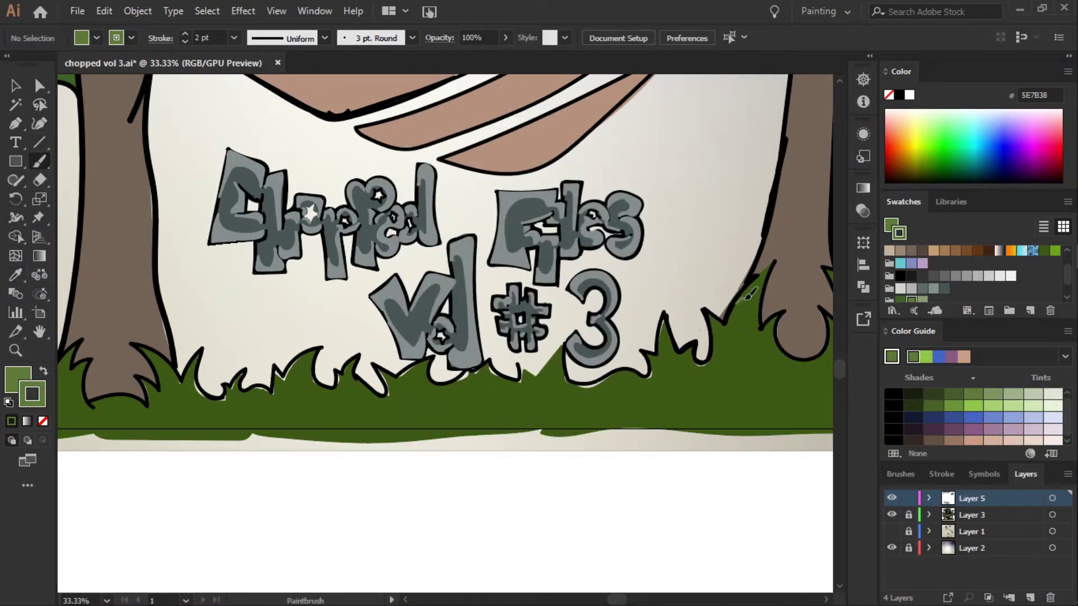
pyautogui.moveTo(750, 293); pyautogui.dragTo(690, 385)
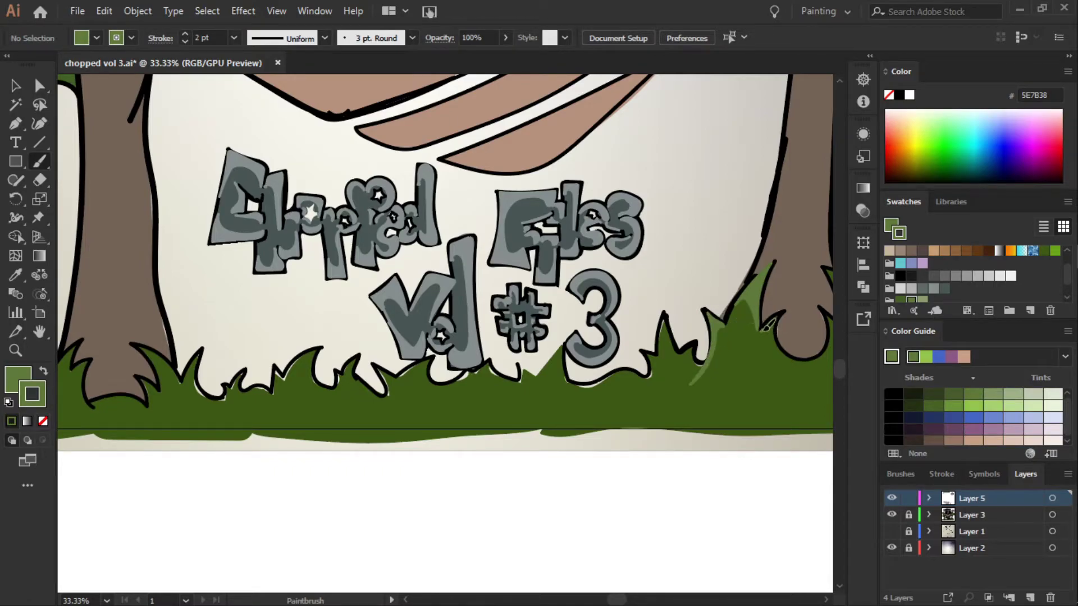
pyautogui.moveTo(764, 328); pyautogui.dragTo(808, 374)
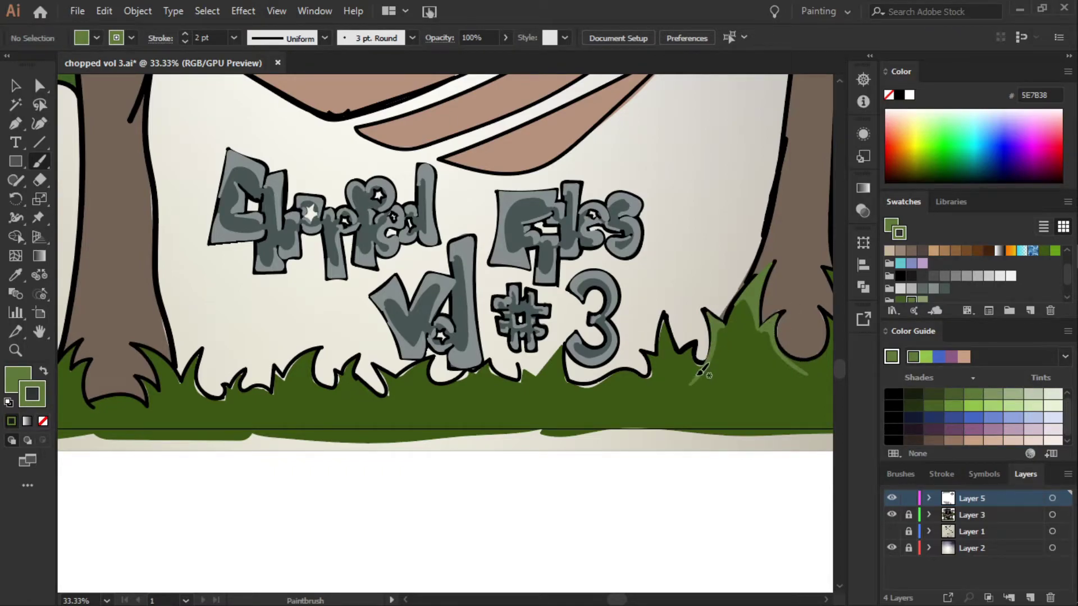
pyautogui.moveTo(702, 370)
pyautogui.mouseDown()
pyautogui.moveTo(660, 328)
pyautogui.moveTo(657, 371)
pyautogui.mouseUp()
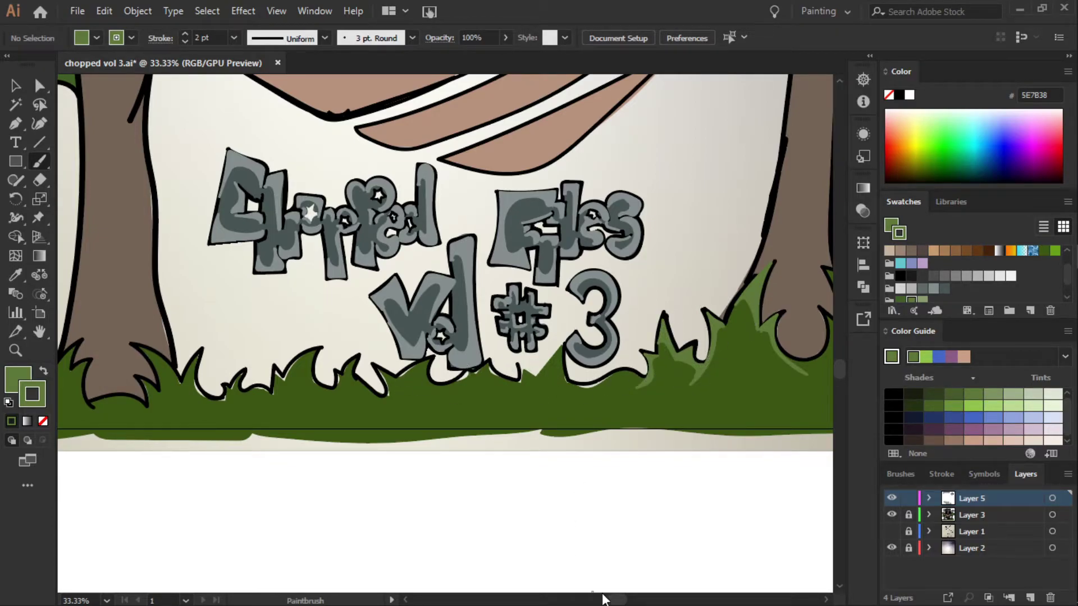
# - Brush light green highlights on the grass tips by the right trunk and around the '3' and '#'
pyautogui.hscroll(5, 603, 595)
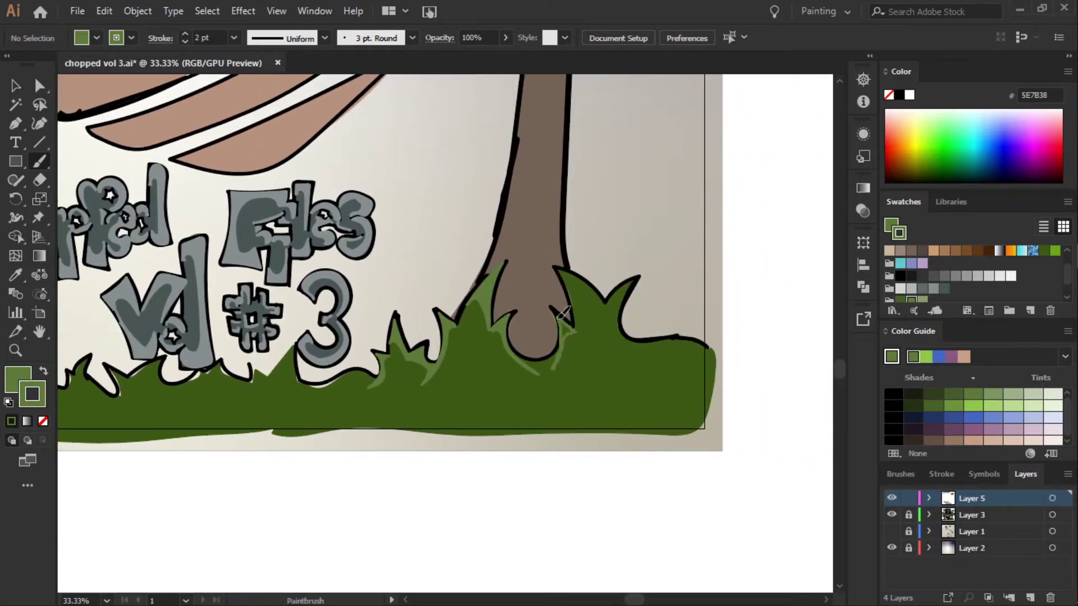
pyautogui.moveTo(573, 290)
pyautogui.mouseDown()
pyautogui.moveTo(619, 336)
pyautogui.moveTo(574, 303)
pyautogui.mouseUp()
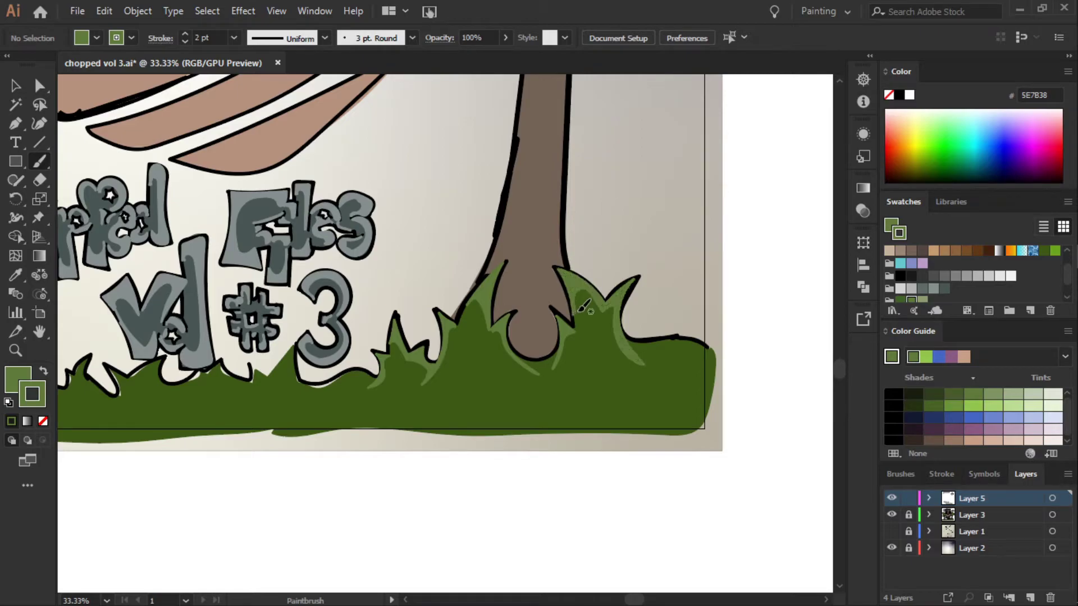
pyautogui.moveTo(710, 354); pyautogui.dragTo(626, 336)
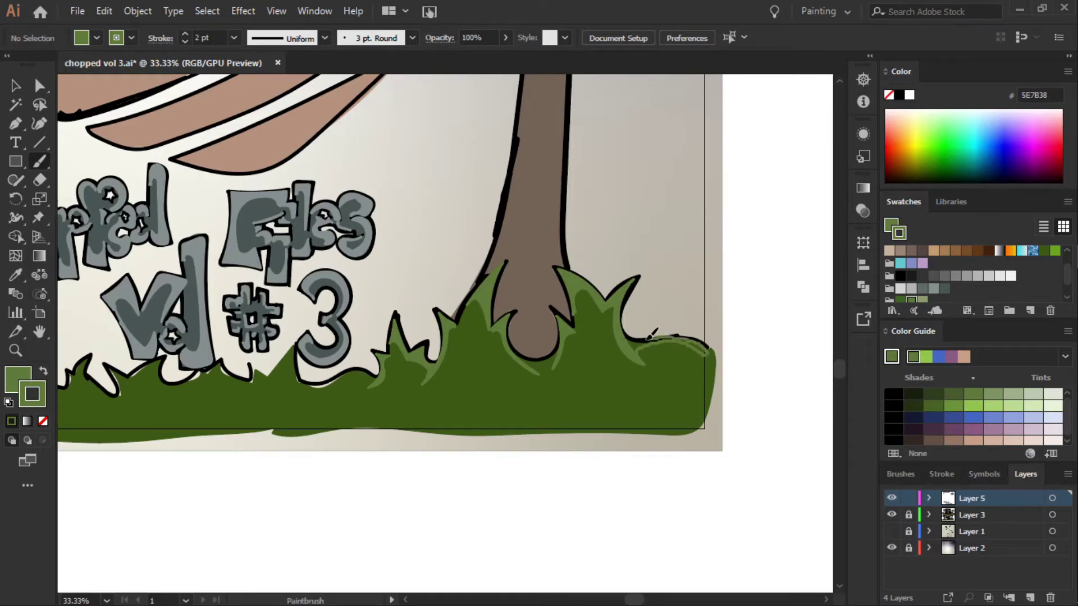
pyautogui.moveTo(561, 346); pyautogui.dragTo(521, 353)
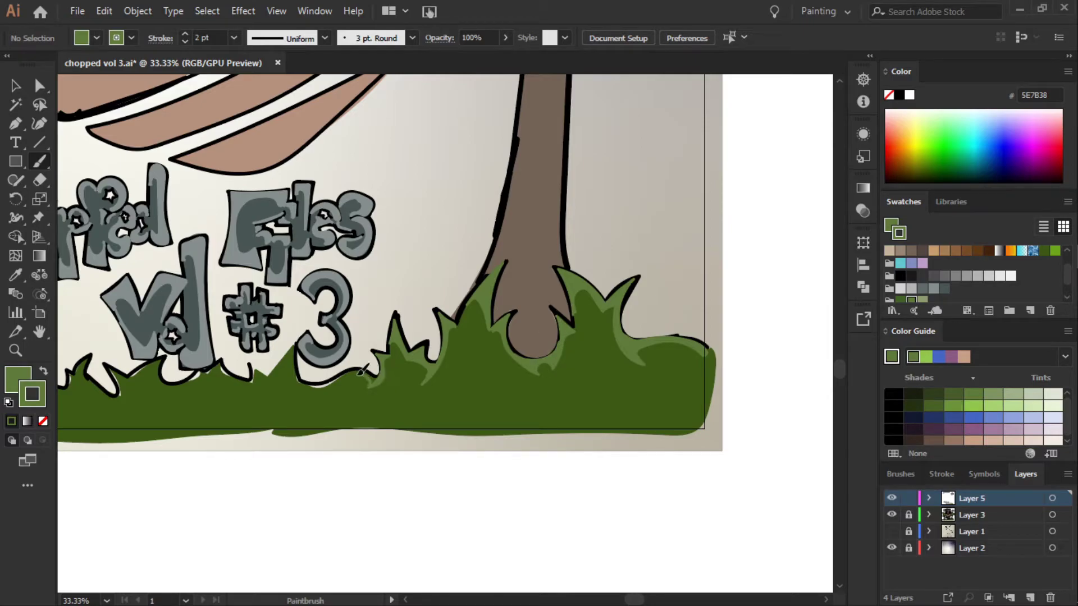
pyautogui.moveTo(325, 386); pyautogui.dragTo(387, 371)
pyautogui.moveTo(305, 398); pyautogui.dragTo(356, 368)
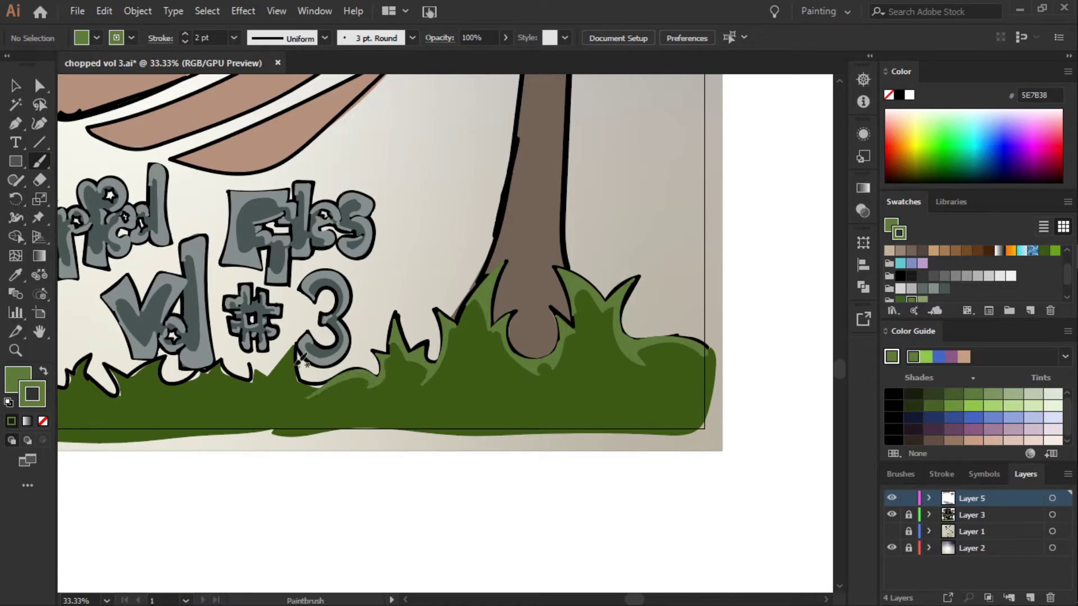
pyautogui.moveTo(296, 339); pyautogui.dragTo(313, 396)
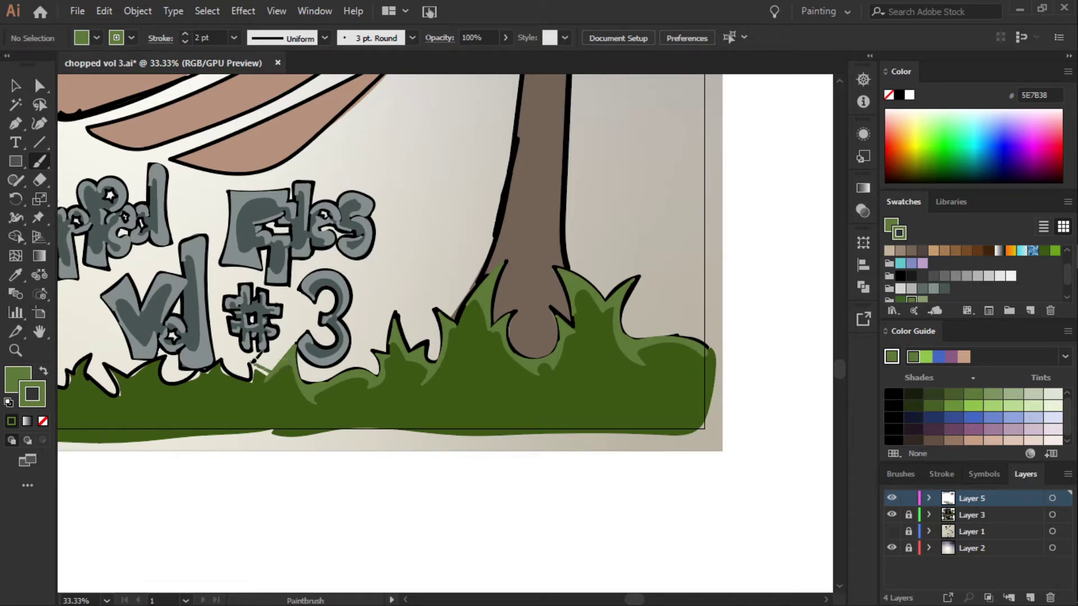
pyautogui.moveTo(254, 359)
pyautogui.mouseDown()
pyautogui.moveTo(255, 382)
pyautogui.moveTo(219, 365)
pyautogui.moveTo(167, 395)
pyautogui.moveTo(197, 374)
pyautogui.mouseUp()
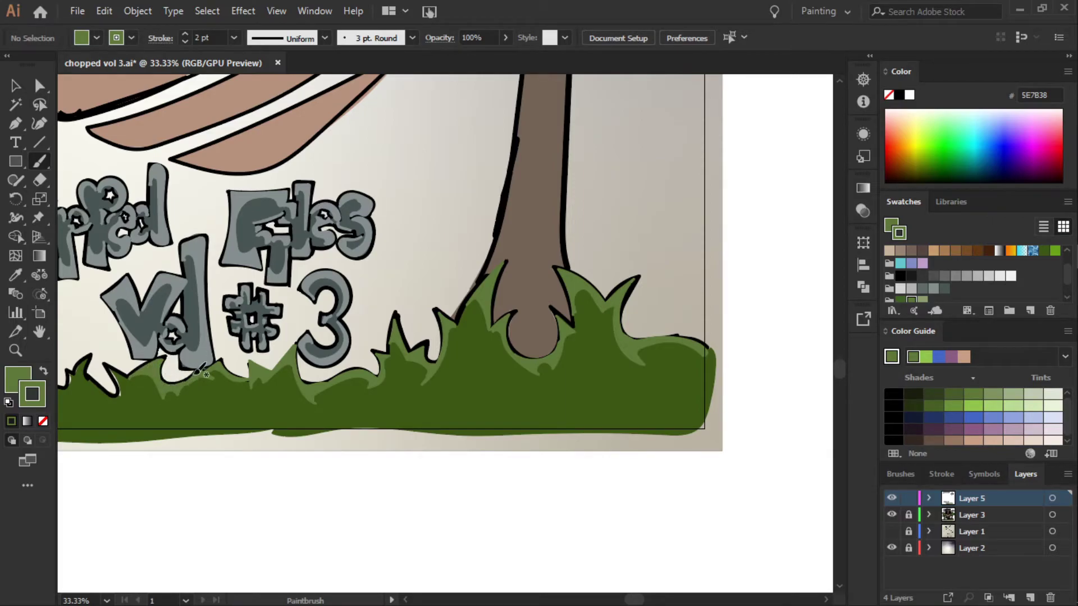
# - Highlight the grass blades below the 'Vol' lettering in light green, redoing one stroke
pyautogui.hscroll(-10, 199, 371)
pyautogui.moveTo(663, 371)
pyautogui.mouseDown()
pyautogui.moveTo(611, 370)
pyautogui.moveTo(587, 390)
pyautogui.moveTo(618, 387)
pyautogui.mouseUp()
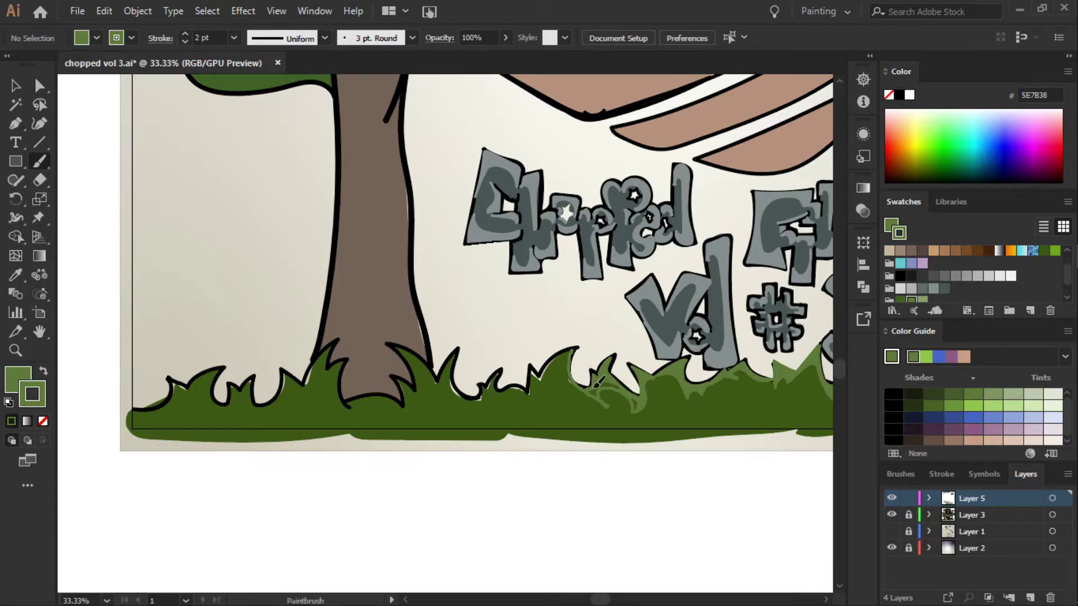
pyautogui.hotkey('ctrl', 'z')
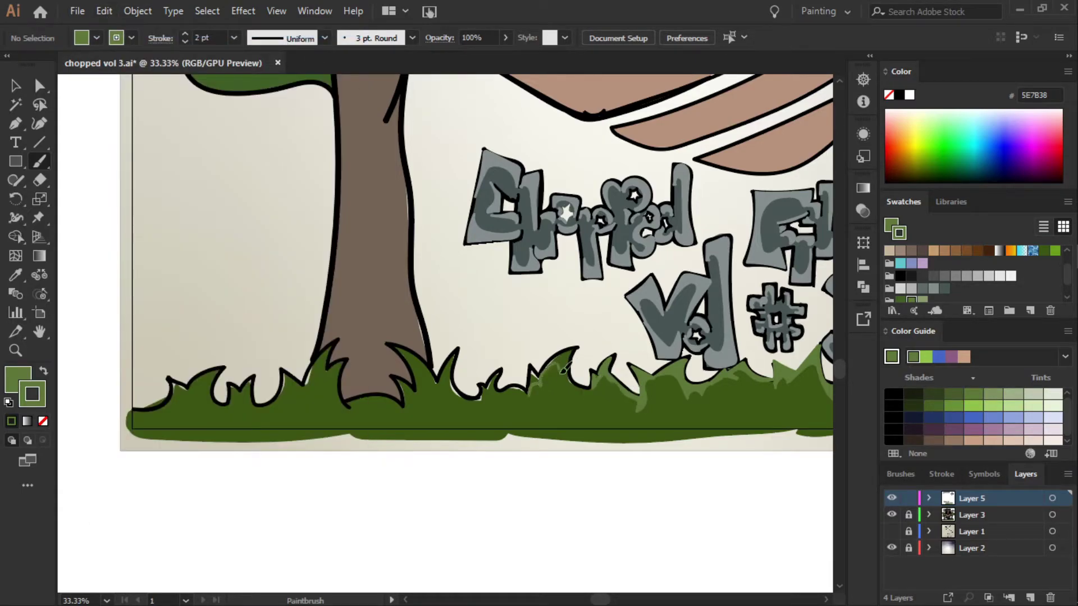
pyautogui.moveTo(563, 371); pyautogui.dragTo(529, 392)
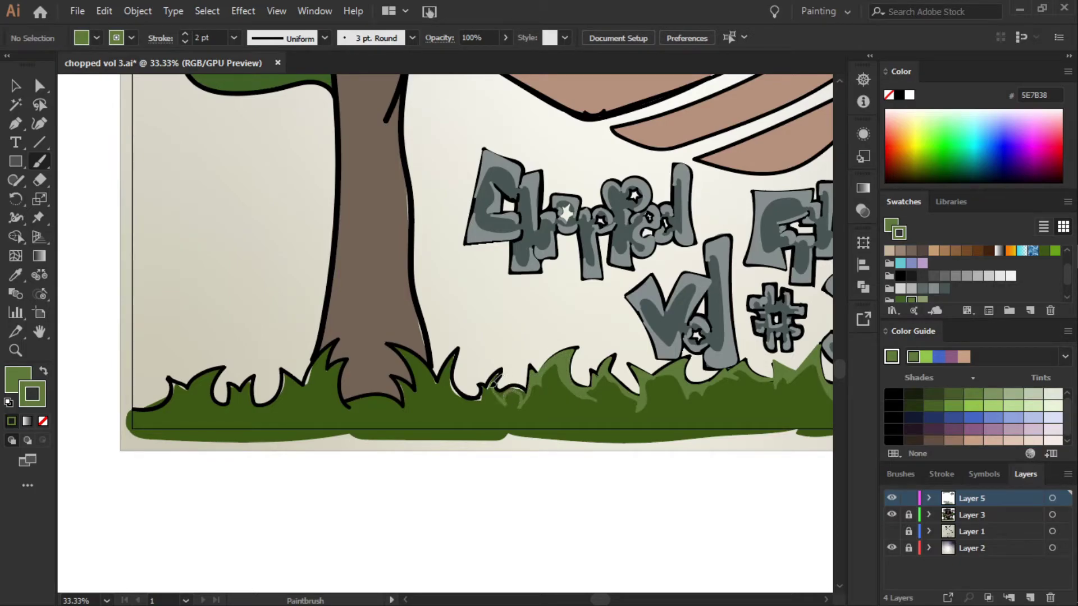
pyautogui.moveTo(493, 383); pyautogui.dragTo(534, 384)
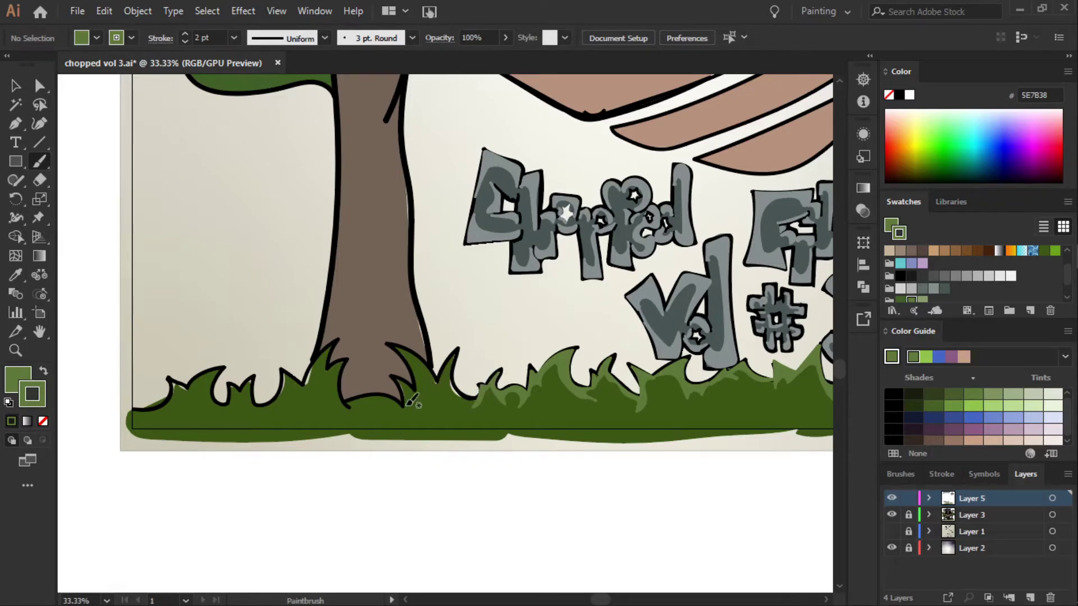
# - Add light green highlights to the grass around the left tree's base and left blades
pyautogui.moveTo(425, 385); pyautogui.dragTo(441, 382)
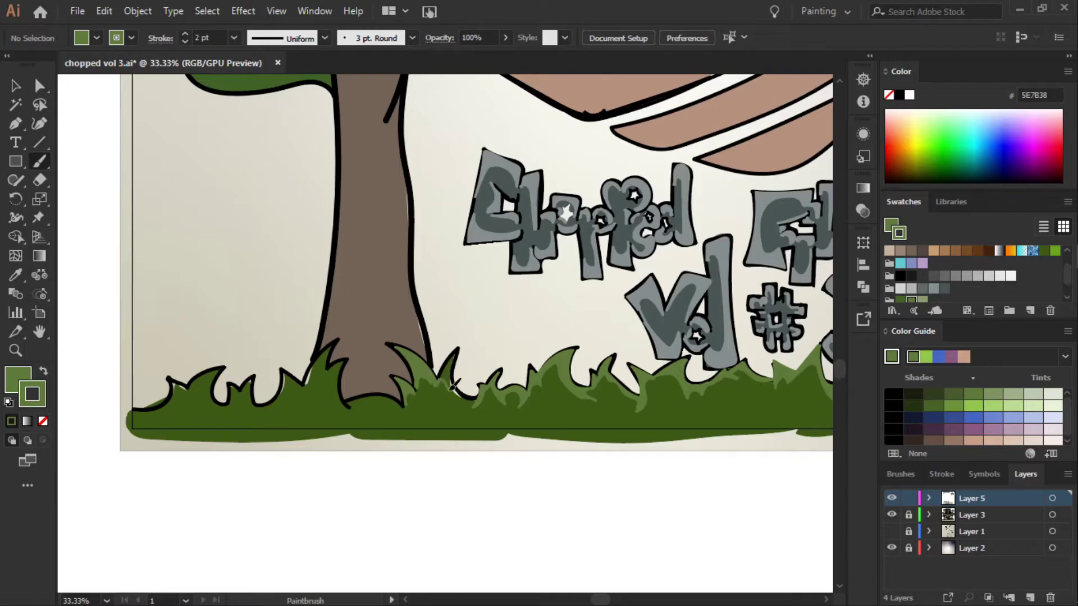
pyautogui.moveTo(452, 376); pyautogui.dragTo(474, 401)
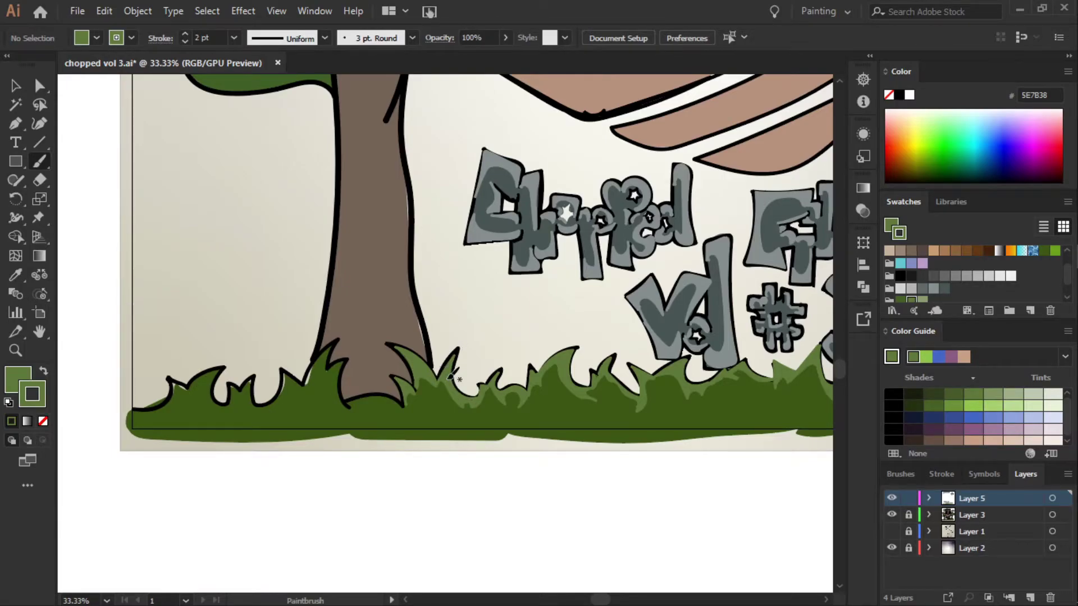
pyautogui.moveTo(172, 382)
pyautogui.mouseDown()
pyautogui.moveTo(168, 408)
pyautogui.moveTo(242, 398)
pyautogui.moveTo(225, 409)
pyautogui.mouseUp()
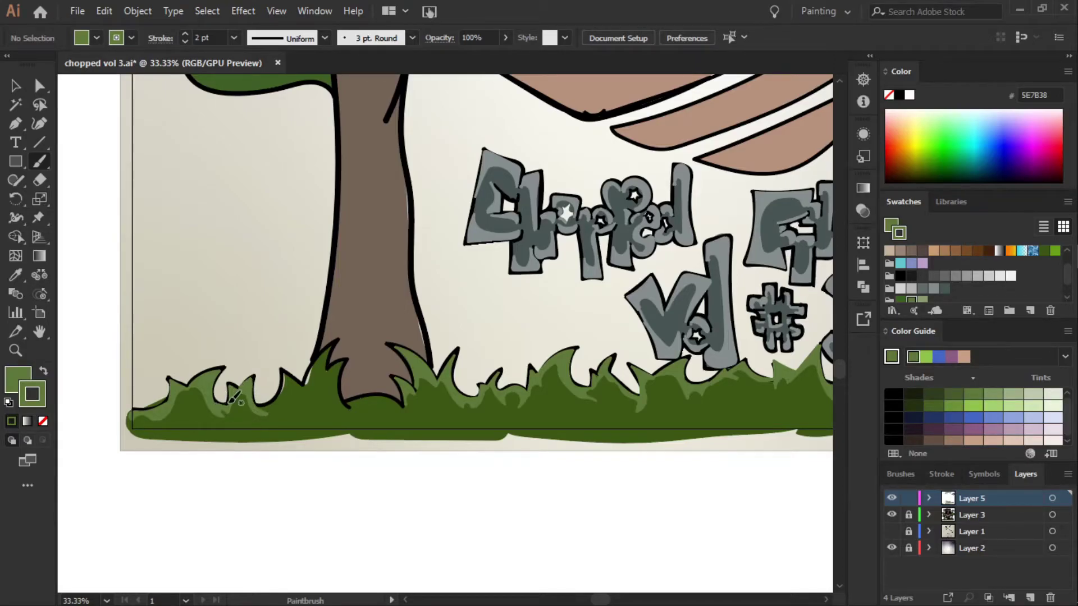
pyautogui.moveTo(281, 371); pyautogui.dragTo(273, 414)
pyautogui.moveTo(286, 369)
pyautogui.mouseDown()
pyautogui.moveTo(270, 407)
pyautogui.moveTo(307, 384)
pyautogui.moveTo(348, 406)
pyautogui.moveTo(410, 414)
pyautogui.moveTo(354, 408)
pyautogui.mouseUp()
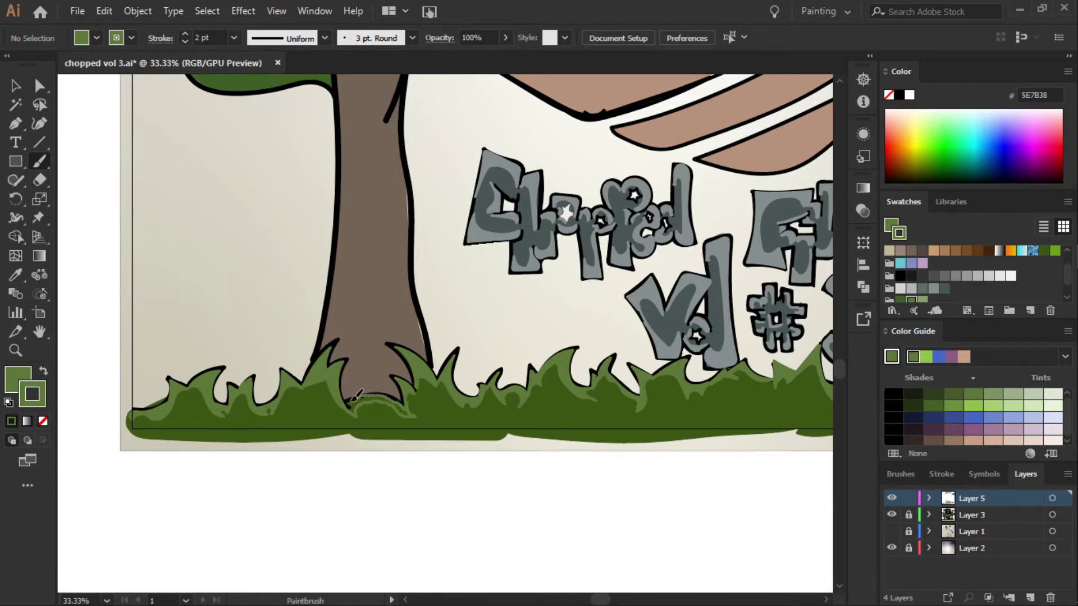
# - Sample the trunk brown and pick the darker brown 3A322C
pyautogui.click(15, 275)
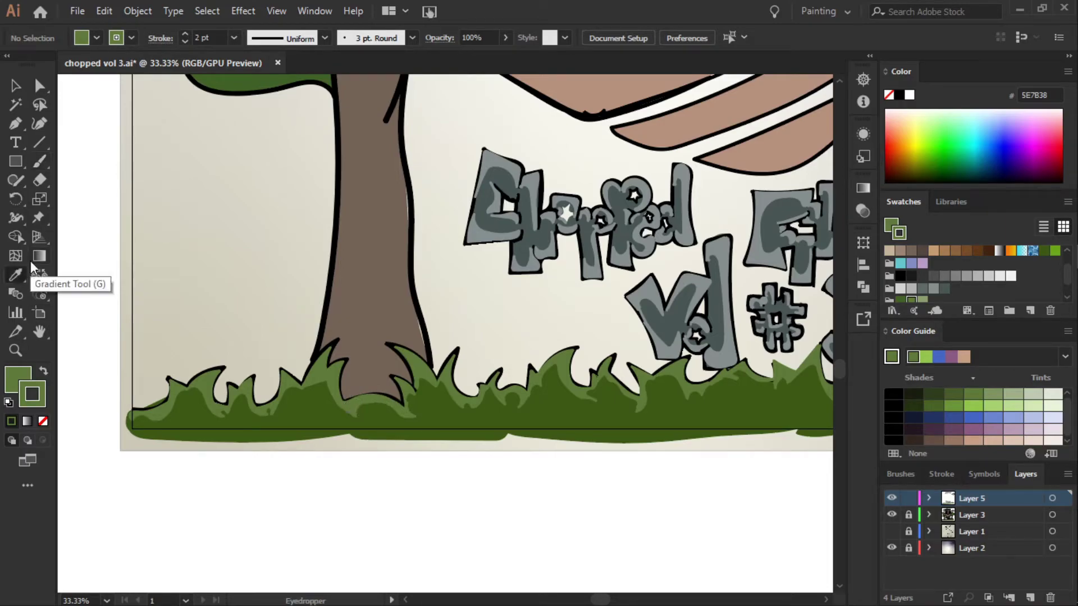
pyautogui.click(386, 220)
pyautogui.moveTo(933, 393); pyautogui.dragTo(950, 264)
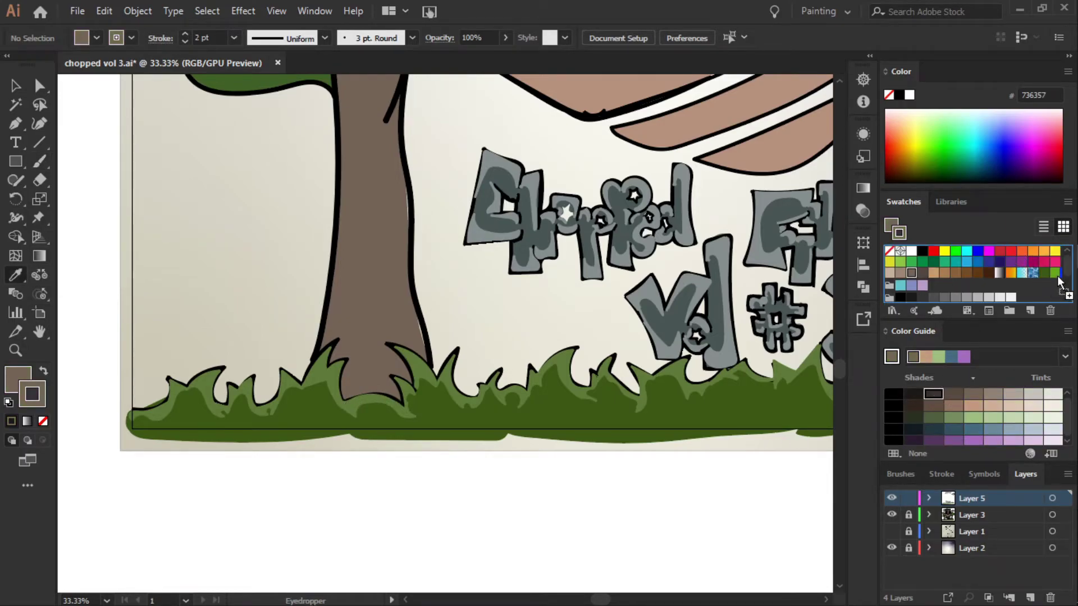
pyautogui.click(914, 394)
# - Paint dark brown shading down the left trunk's sides and around its base
pyautogui.scroll(3, 489, 425)
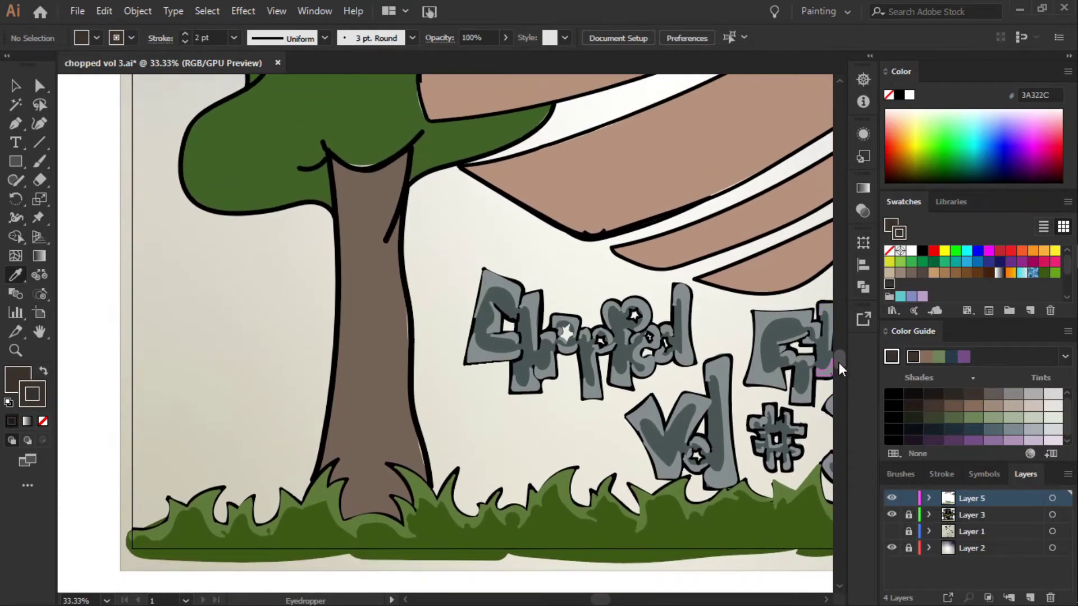
pyautogui.click(45, 161)
pyautogui.moveTo(343, 188); pyautogui.dragTo(349, 184)
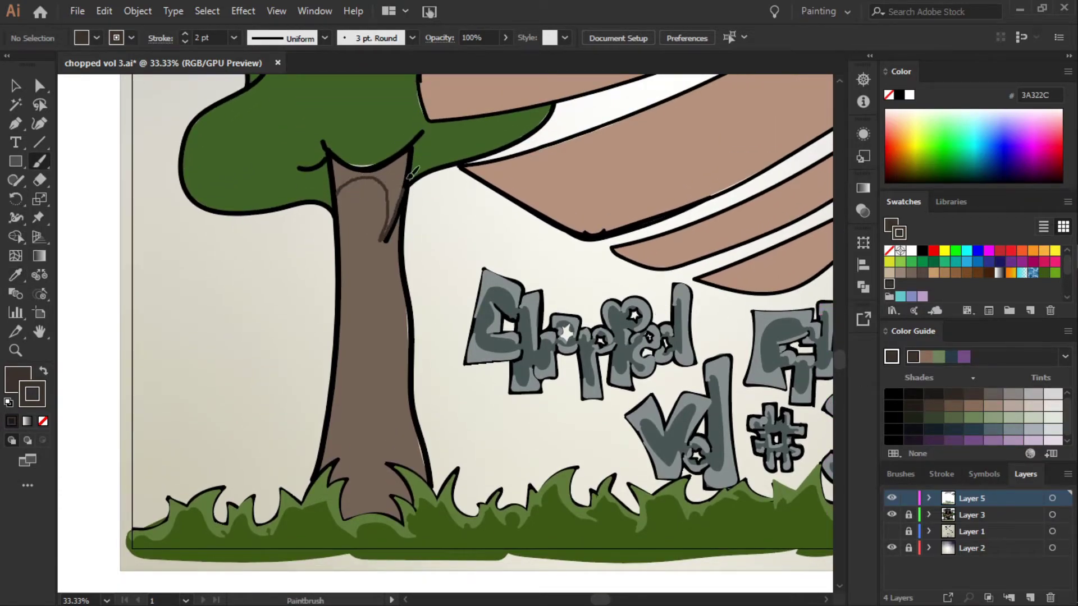
pyautogui.moveTo(386, 243)
pyautogui.mouseDown()
pyautogui.moveTo(393, 458)
pyautogui.moveTo(416, 348)
pyautogui.moveTo(395, 218)
pyautogui.mouseUp()
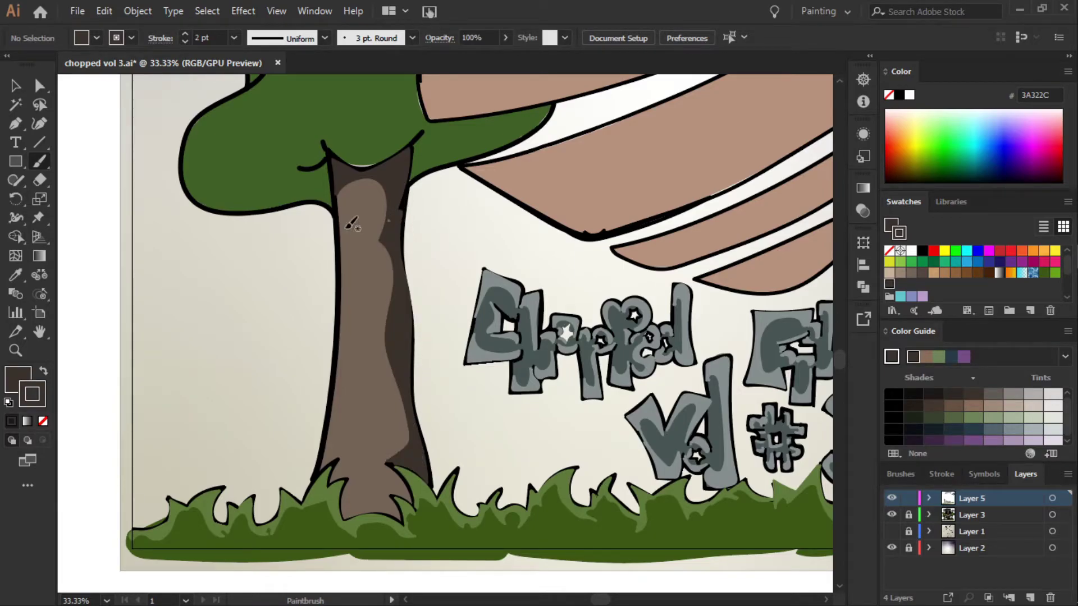
pyautogui.moveTo(343, 183)
pyautogui.mouseDown()
pyautogui.moveTo(346, 448)
pyautogui.moveTo(340, 228)
pyautogui.moveTo(354, 212)
pyautogui.mouseUp()
pyautogui.moveTo(345, 447)
pyautogui.mouseDown()
pyautogui.moveTo(393, 466)
pyautogui.moveTo(411, 497)
pyautogui.mouseUp()
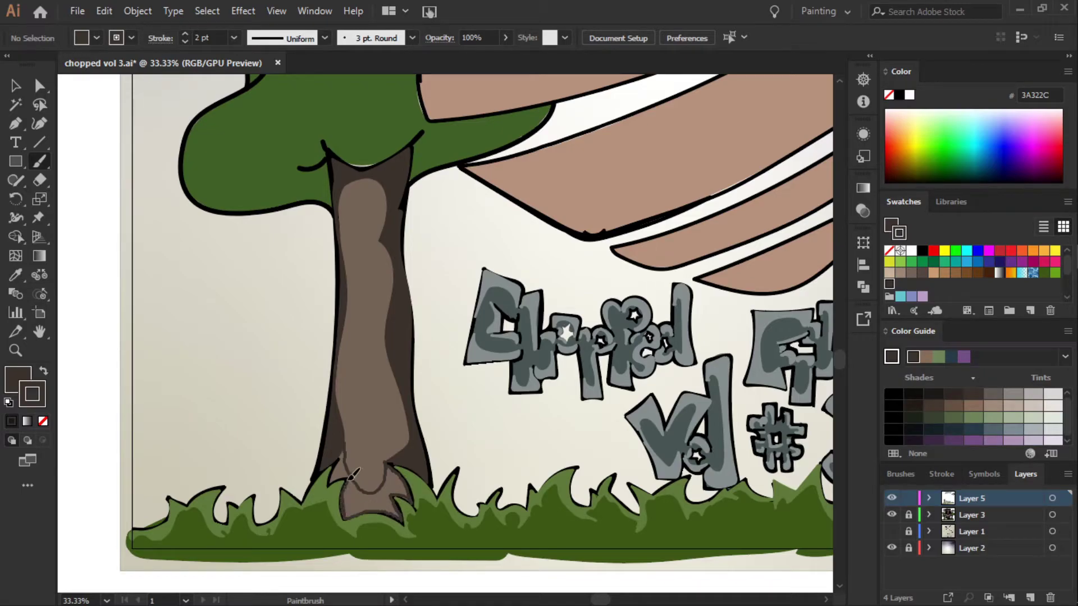
pyautogui.moveTo(341, 460); pyautogui.dragTo(352, 437)
# - Add bark lines and edge shading to the right trunk, then bark lines on the left trunk
pyautogui.hscroll(5, 351, 437)
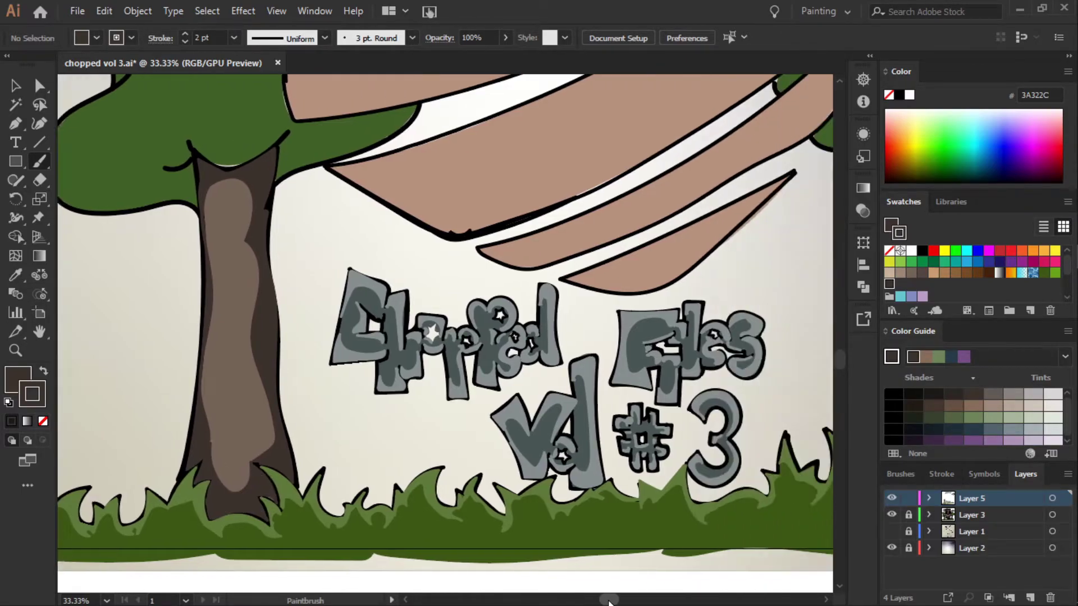
pyautogui.hscroll(5, 352, 437)
pyautogui.moveTo(536, 131)
pyautogui.mouseDown()
pyautogui.moveTo(558, 372)
pyautogui.moveTo(525, 471)
pyautogui.mouseUp()
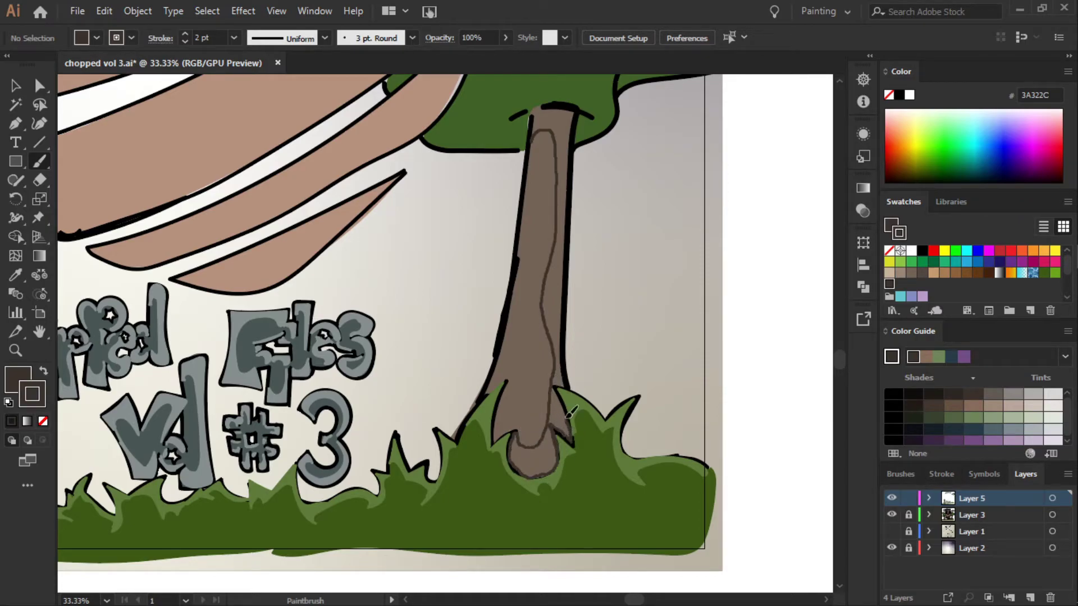
pyautogui.moveTo(567, 418)
pyautogui.mouseDown()
pyautogui.moveTo(577, 144)
pyautogui.moveTo(538, 109)
pyautogui.moveTo(503, 381)
pyautogui.moveTo(538, 135)
pyautogui.moveTo(542, 204)
pyautogui.mouseUp()
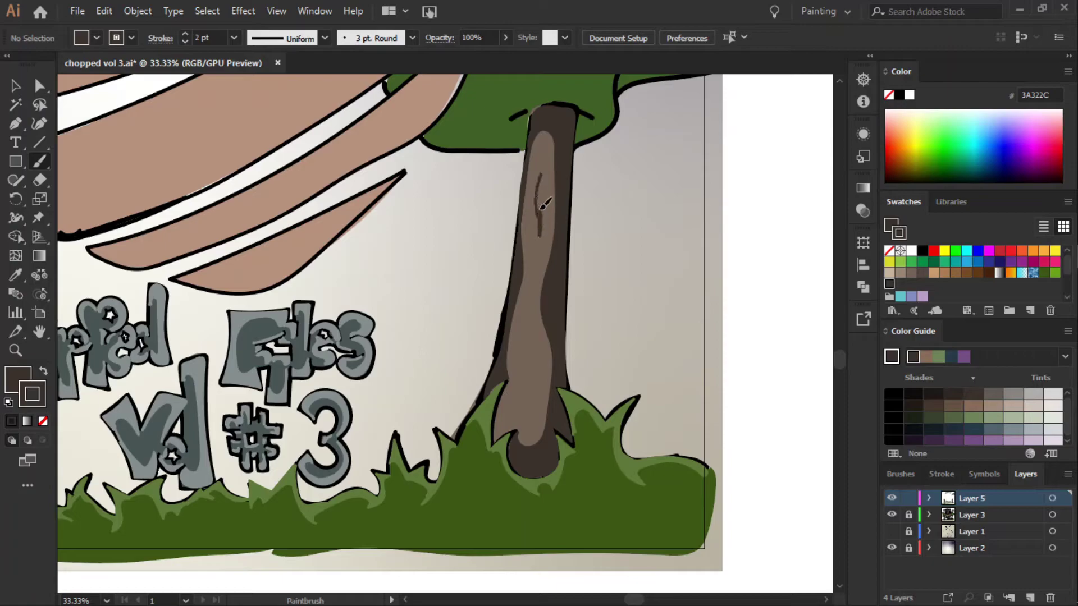
pyautogui.moveTo(525, 336)
pyautogui.mouseDown()
pyautogui.moveTo(535, 400)
pyautogui.moveTo(510, 421)
pyautogui.moveTo(541, 466)
pyautogui.mouseUp()
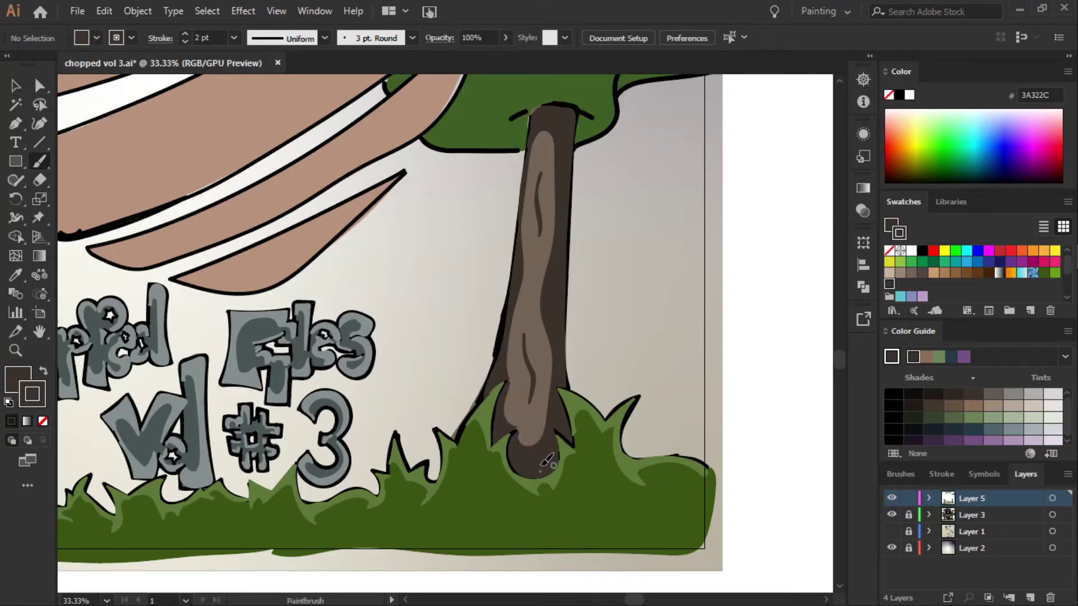
pyautogui.hscroll(-5, 621, 582)
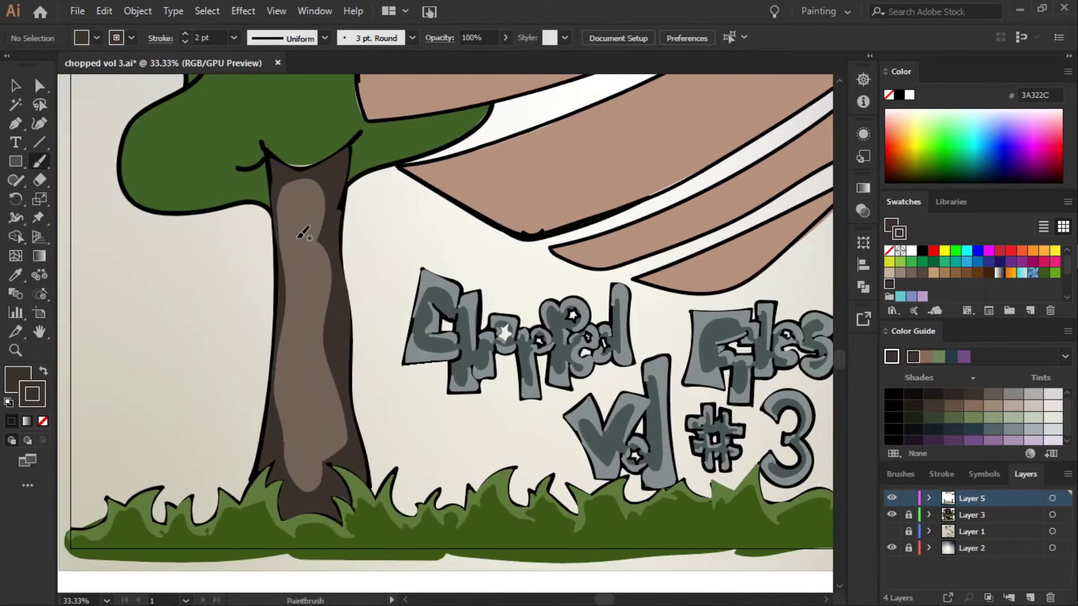
pyautogui.moveTo(306, 231); pyautogui.dragTo(298, 278)
pyautogui.moveTo(298, 354)
pyautogui.mouseDown()
pyautogui.moveTo(297, 415)
pyautogui.moveTo(311, 465)
pyautogui.mouseUp()
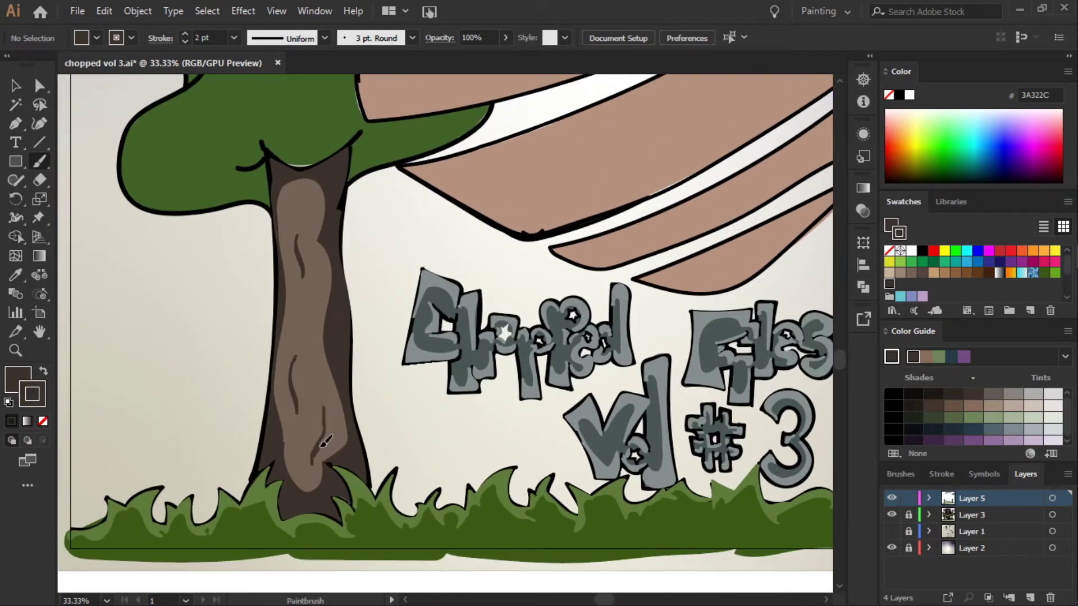
# - Sample the tree foliage green and pick a dark green fill, viewing at 33.33% zoom
pyautogui.click(106, 601)
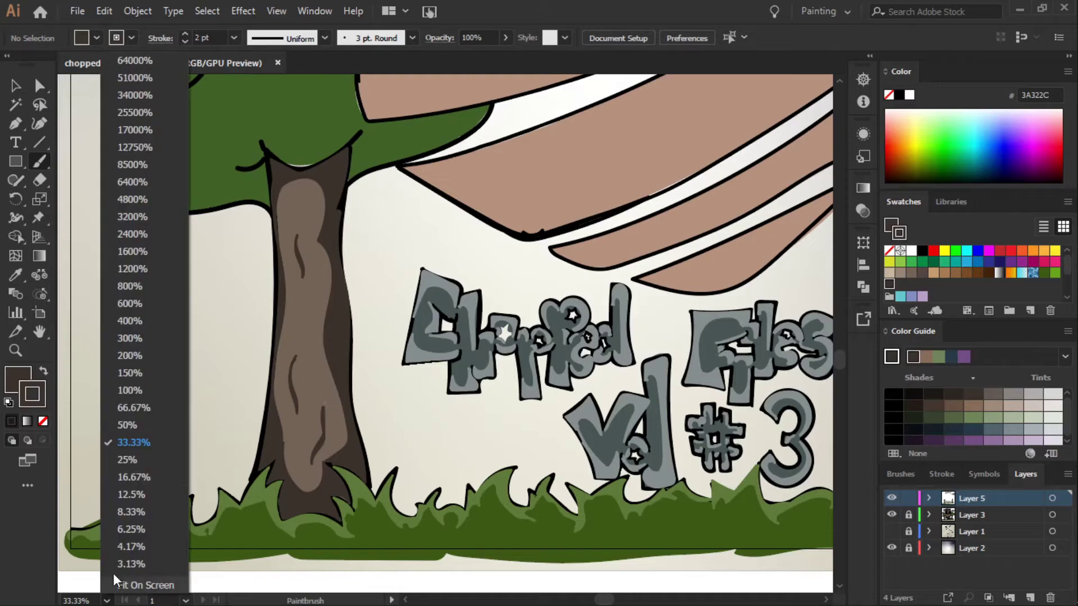
pyautogui.click(135, 474)
pyautogui.moveTo(841, 359); pyautogui.dragTo(841, 342)
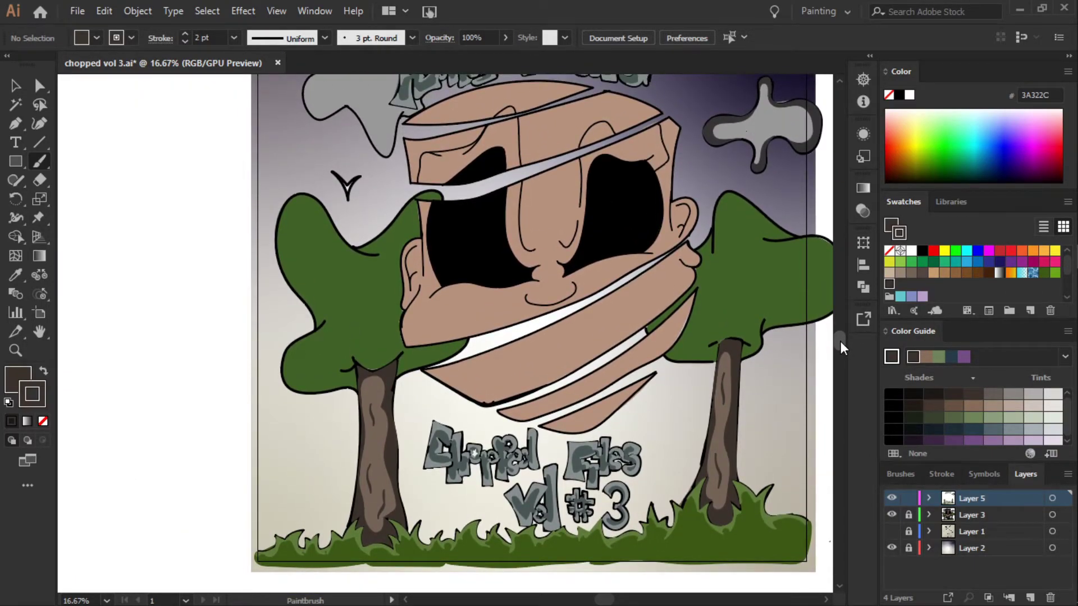
pyautogui.press('i')
pyautogui.click(362, 282)
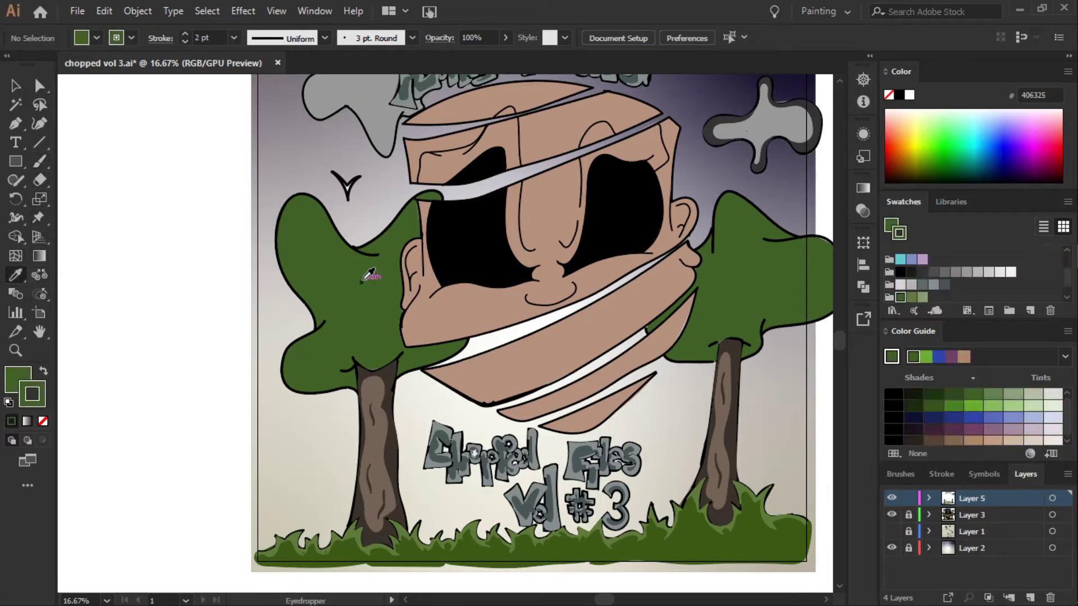
pyautogui.scroll(3, 926, 277)
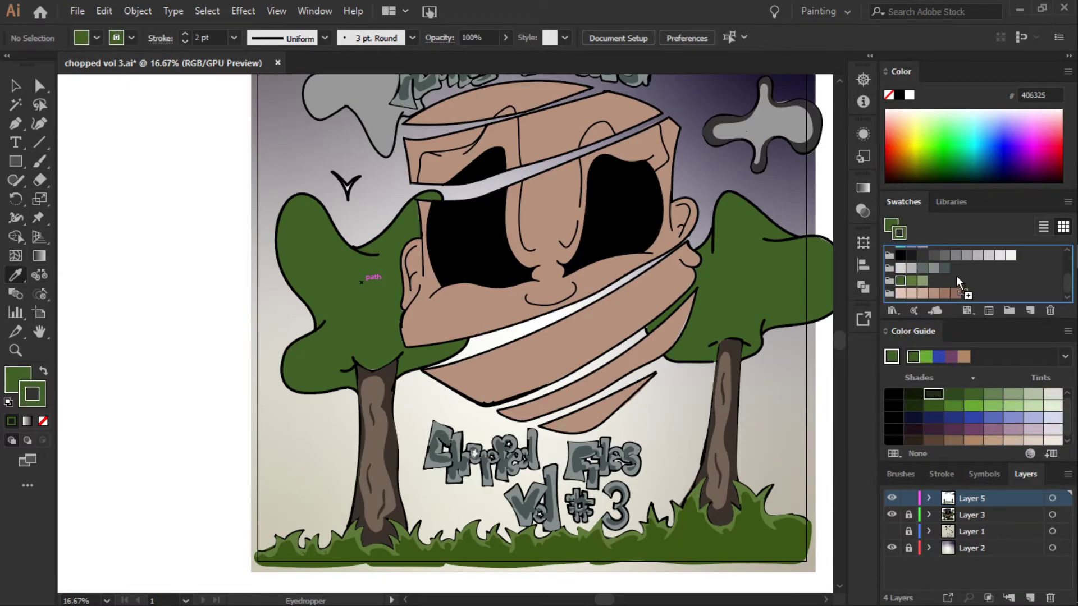
pyautogui.scroll(-3, 920, 286)
pyautogui.click(901, 298)
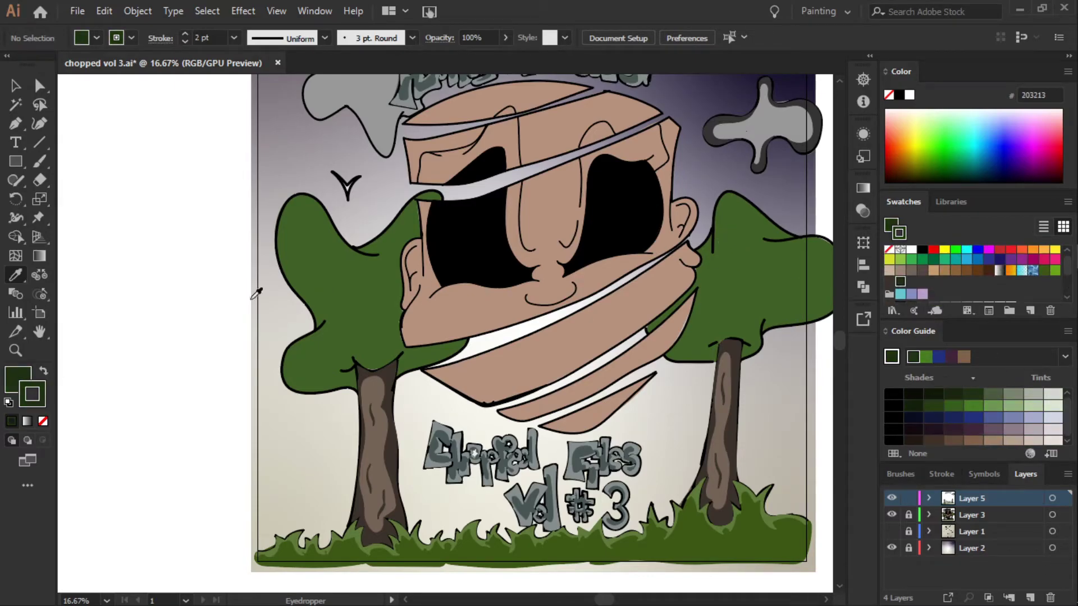
pyautogui.press('b')
pyautogui.click(106, 601)
pyautogui.click(133, 442)
pyautogui.scroll(3, 308, 248)
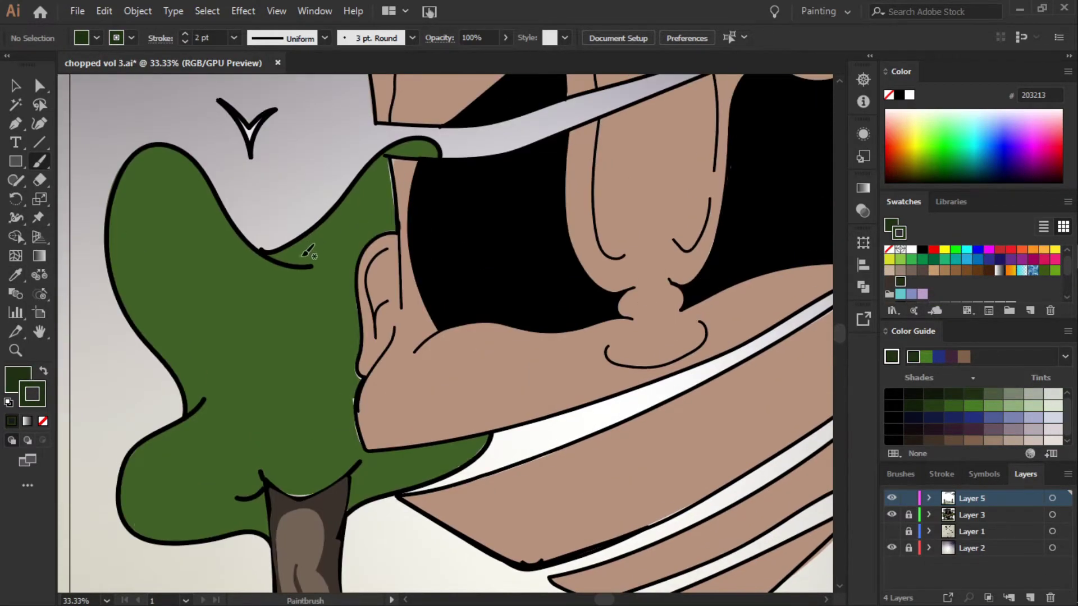
pyautogui.moveTo(308, 261)
pyautogui.mouseDown()
pyautogui.moveTo(376, 233)
pyautogui.moveTo(279, 250)
pyautogui.moveTo(316, 251)
pyautogui.mouseUp()
# - Paint a dark green shadow along the tree edge by the ear, jaw and under the jaw
pyautogui.moveTo(381, 229)
pyautogui.mouseDown()
pyautogui.moveTo(349, 334)
pyautogui.moveTo(345, 475)
pyautogui.mouseUp()
pyautogui.moveTo(362, 431); pyautogui.dragTo(364, 374)
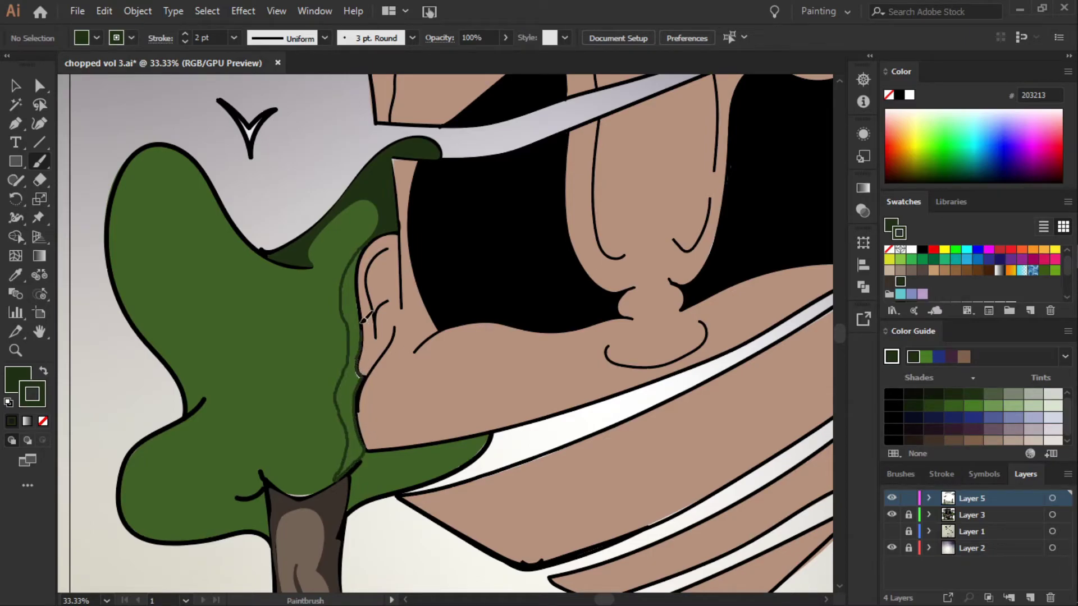
pyautogui.moveTo(362, 258); pyautogui.dragTo(375, 235)
pyautogui.moveTo(396, 489)
pyautogui.mouseDown()
pyautogui.moveTo(435, 443)
pyautogui.moveTo(395, 446)
pyautogui.mouseUp()
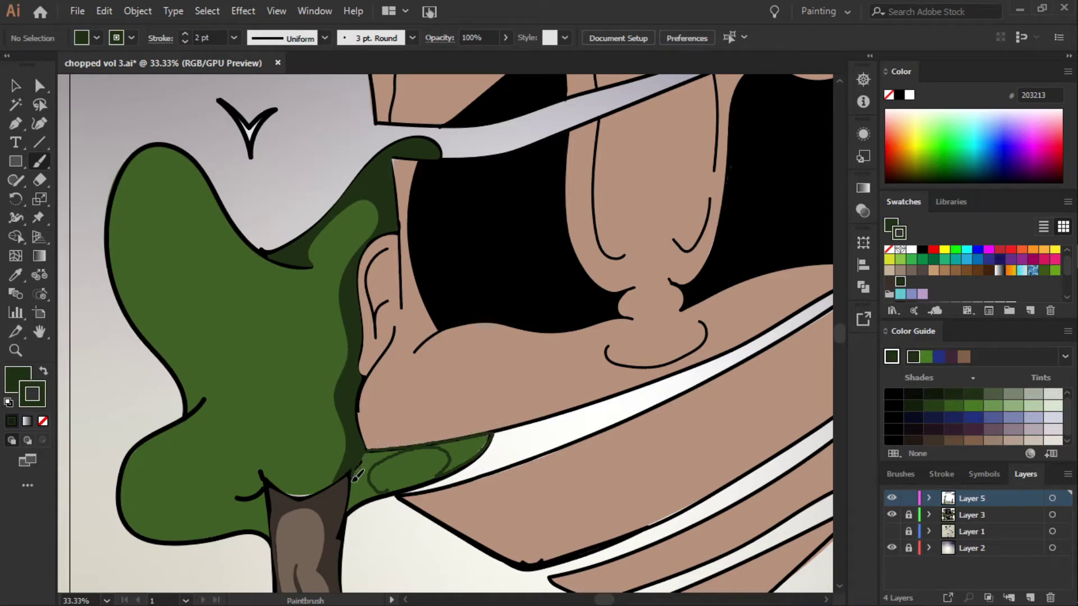
pyautogui.moveTo(377, 494); pyautogui.dragTo(390, 491)
# - Shade the tree's lower edge above the trunk and up its left side in dark green
pyautogui.moveTo(351, 446); pyautogui.dragTo(306, 496)
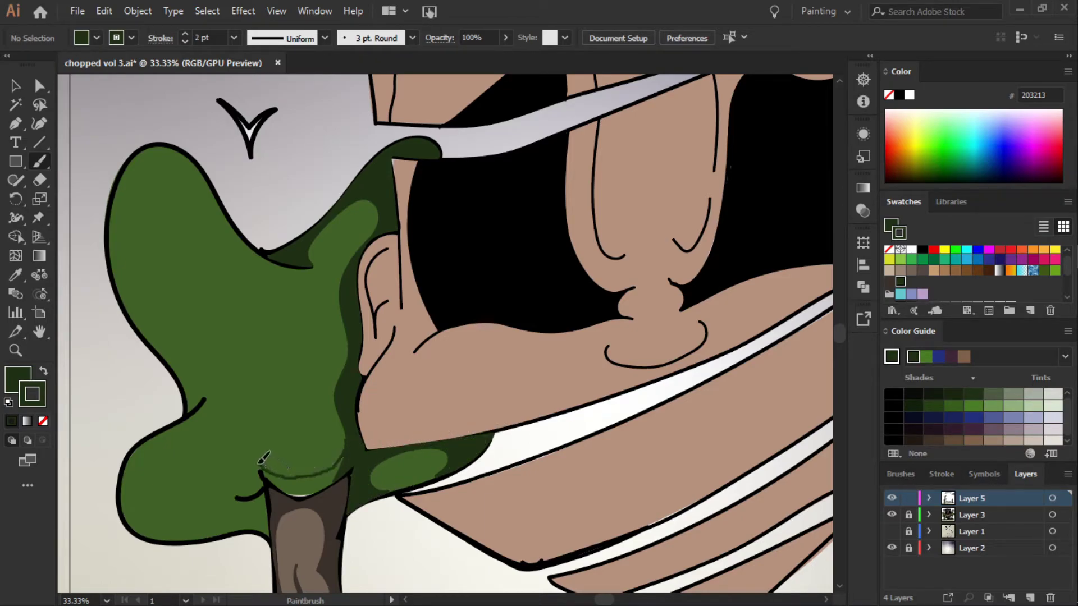
pyautogui.moveTo(351, 444); pyautogui.dragTo(355, 444)
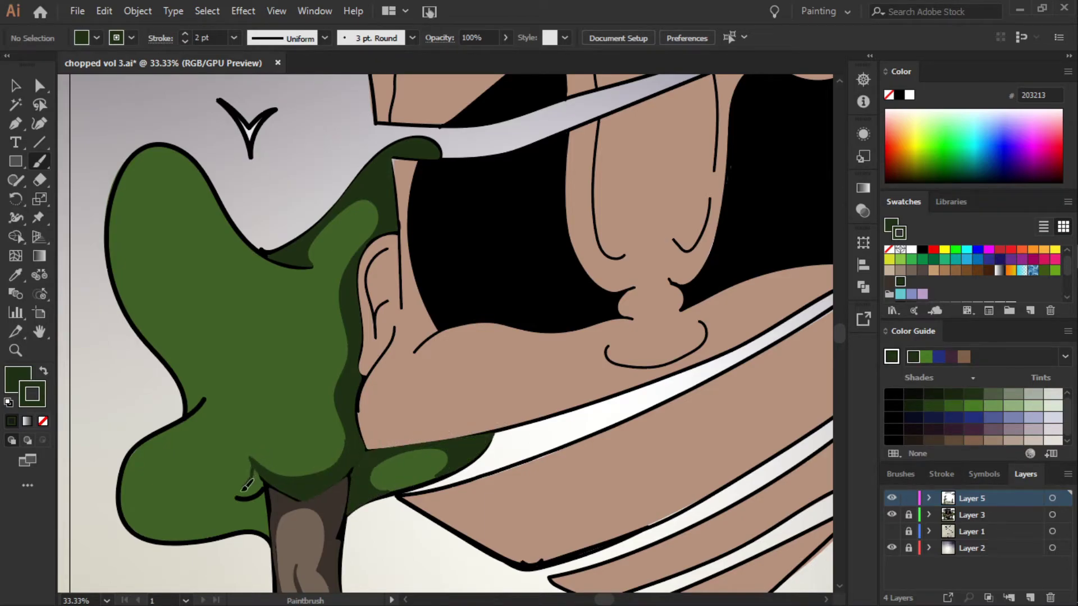
pyautogui.moveTo(244, 487)
pyautogui.mouseDown()
pyautogui.moveTo(172, 424)
pyautogui.moveTo(244, 495)
pyautogui.mouseUp()
pyautogui.moveTo(203, 397)
pyautogui.mouseDown()
pyautogui.moveTo(211, 235)
pyautogui.moveTo(134, 158)
pyautogui.moveTo(135, 315)
pyautogui.moveTo(190, 409)
pyautogui.moveTo(200, 396)
pyautogui.mouseUp()
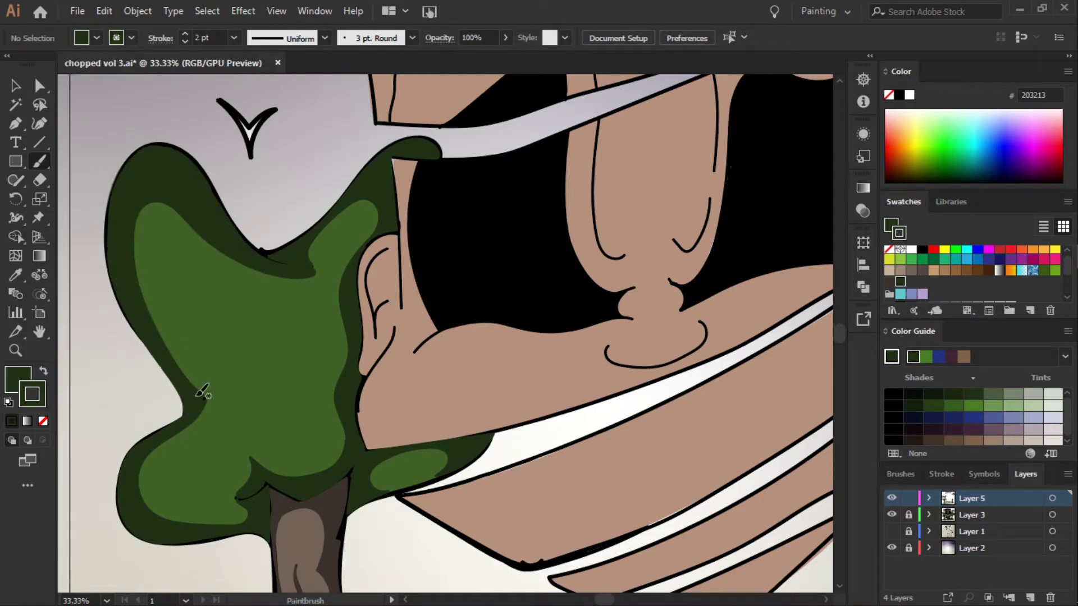
# - Brush dark green shadows down the right tree's left edge and around its bulge and bottom
pyautogui.hscroll(10, 648, 572)
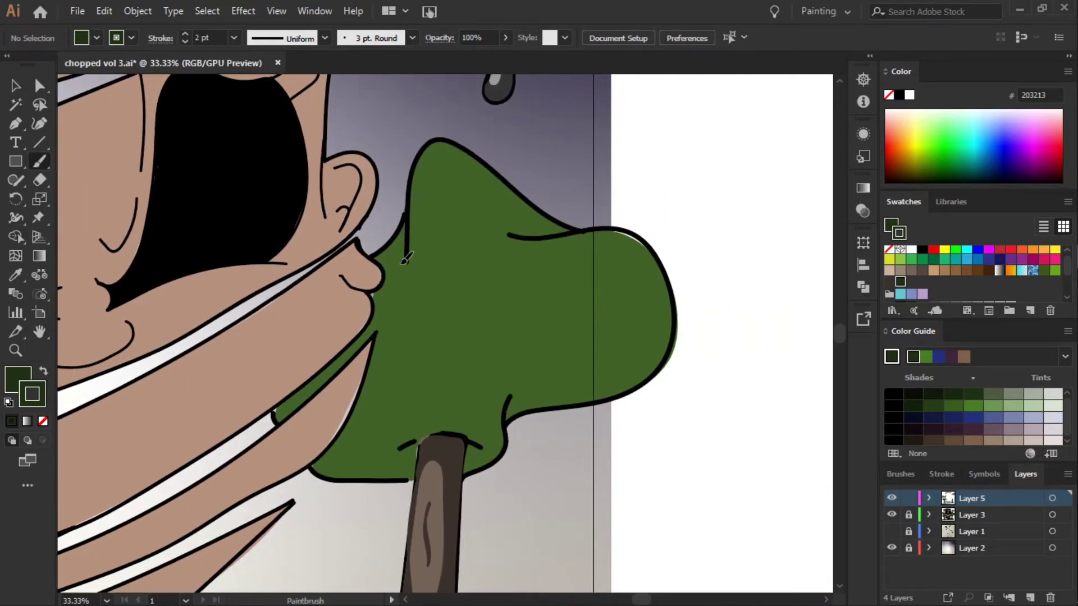
pyautogui.moveTo(406, 259)
pyautogui.mouseDown()
pyautogui.moveTo(420, 452)
pyautogui.moveTo(345, 474)
pyautogui.moveTo(326, 443)
pyautogui.moveTo(376, 334)
pyautogui.moveTo(309, 401)
pyautogui.moveTo(392, 272)
pyautogui.moveTo(493, 232)
pyautogui.moveTo(584, 227)
pyautogui.moveTo(457, 141)
pyautogui.moveTo(412, 209)
pyautogui.moveTo(414, 233)
pyautogui.mouseUp()
pyautogui.rightClick(385, 270)
pyautogui.press('Escape')
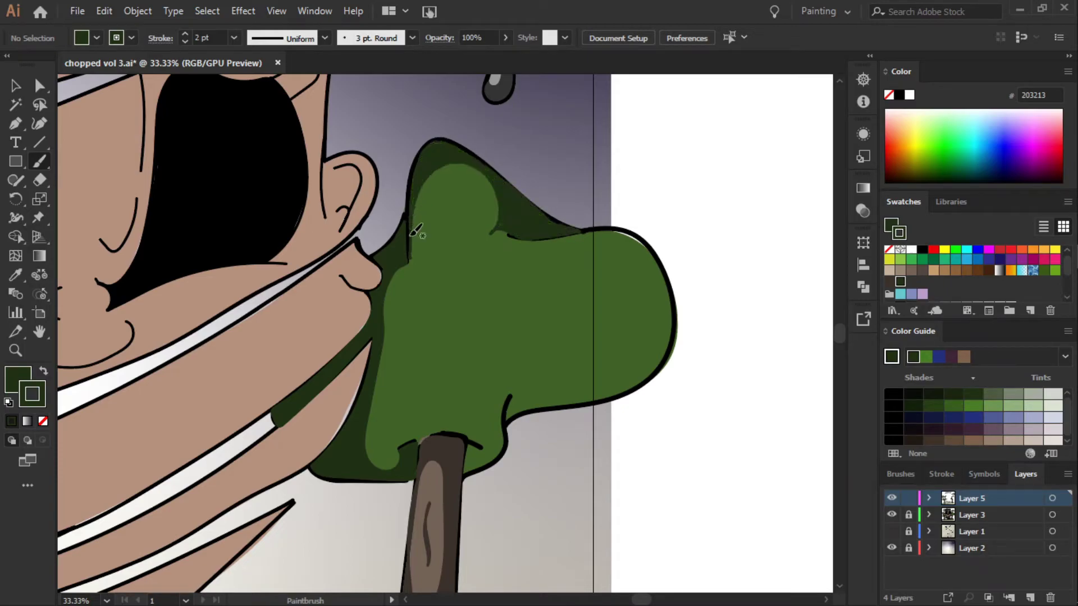
pyautogui.moveTo(509, 234)
pyautogui.mouseDown()
pyautogui.moveTo(577, 250)
pyautogui.moveTo(534, 385)
pyautogui.moveTo(512, 407)
pyautogui.moveTo(628, 387)
pyautogui.moveTo(646, 236)
pyautogui.moveTo(517, 226)
pyautogui.mouseUp()
pyautogui.moveTo(510, 383)
pyautogui.mouseDown()
pyautogui.moveTo(472, 471)
pyautogui.moveTo(510, 385)
pyautogui.moveTo(397, 445)
pyautogui.moveTo(486, 422)
pyautogui.mouseUp()
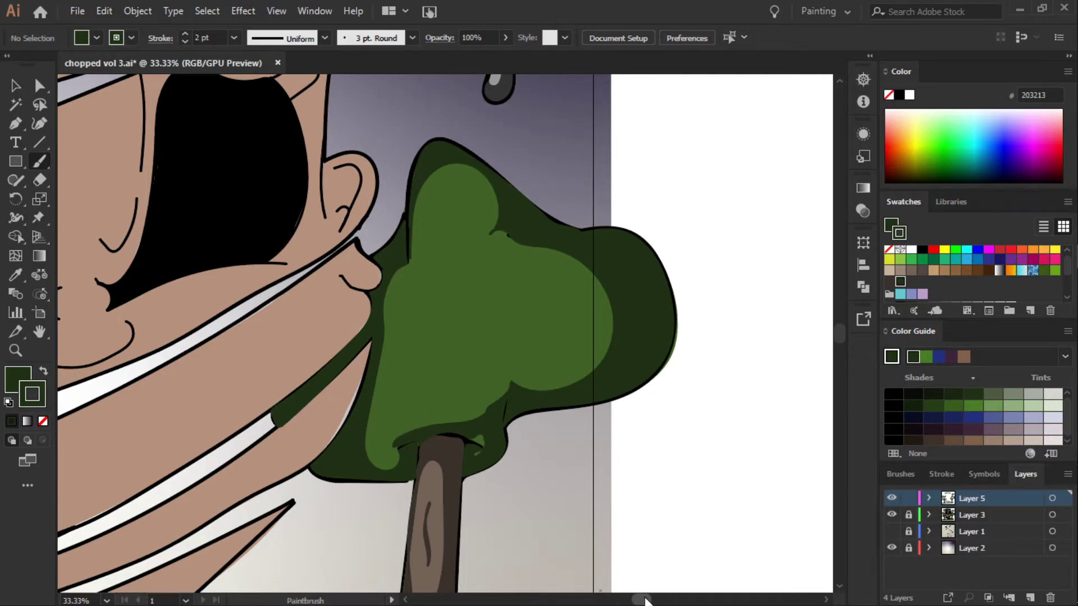
pyautogui.moveTo(641, 599); pyautogui.dragTo(623, 586)
# - Sample the skin tone and select the darker skin swatch 926D5A
pyautogui.click(15, 274)
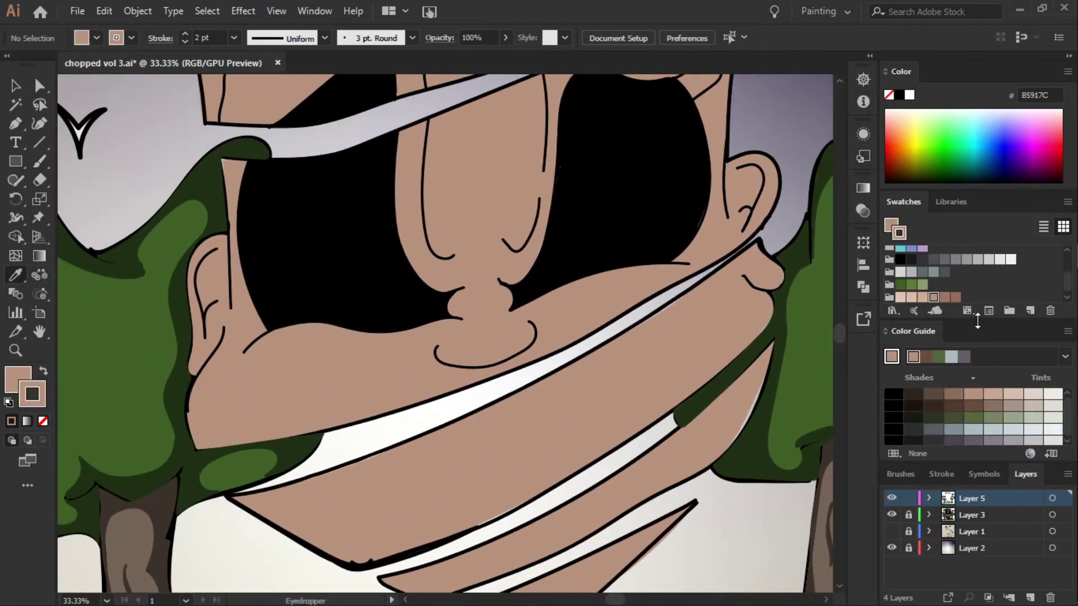
pyautogui.doubleClick(933, 297)
pyautogui.press('Escape')
pyautogui.press('b')
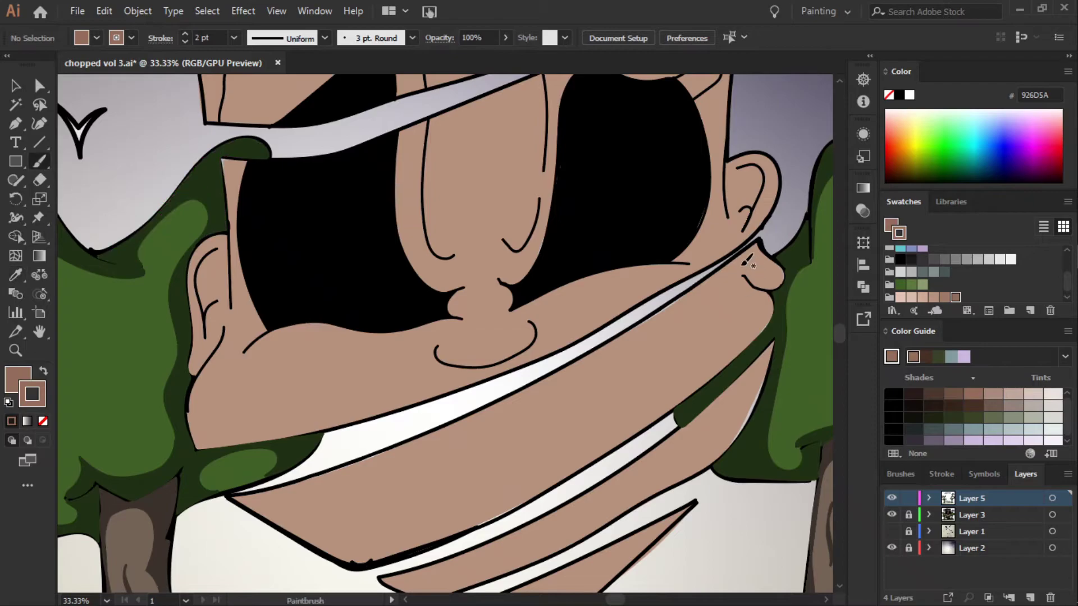
# - Paint 926D5A shading along the arm edges near the cheek, the fingers and inner ear
pyautogui.moveTo(719, 272)
pyautogui.mouseDown()
pyautogui.moveTo(758, 256)
pyautogui.moveTo(727, 259)
pyautogui.moveTo(234, 494)
pyautogui.moveTo(471, 527)
pyautogui.moveTo(759, 272)
pyautogui.moveTo(399, 442)
pyautogui.moveTo(754, 249)
pyautogui.mouseUp()
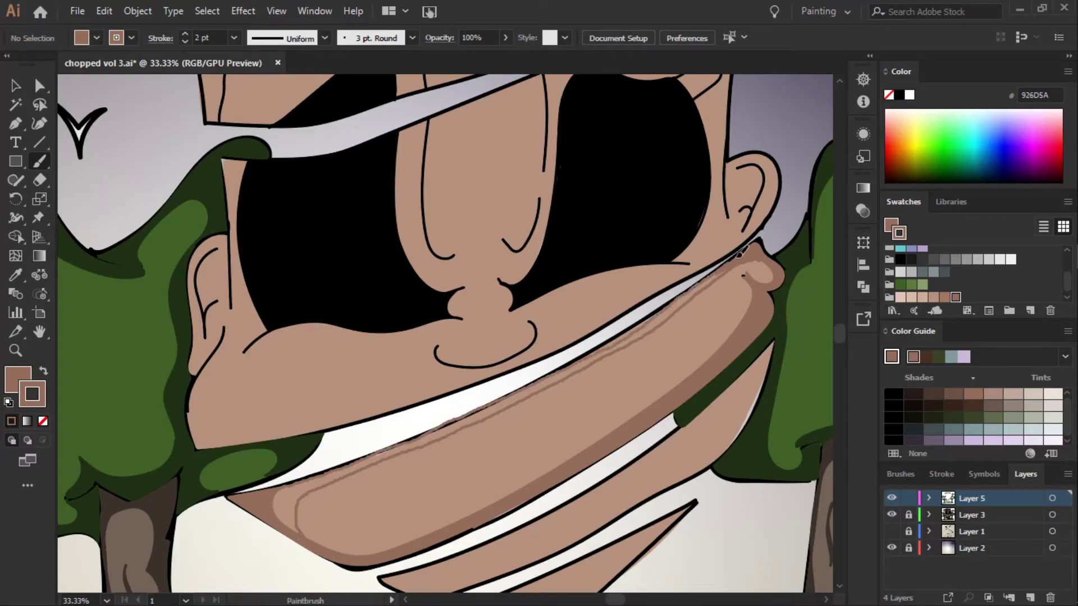
pyautogui.scroll(-5, 754, 248)
pyautogui.moveTo(450, 448)
pyautogui.mouseDown()
pyautogui.moveTo(733, 289)
pyautogui.moveTo(425, 427)
pyautogui.moveTo(461, 440)
pyautogui.mouseUp()
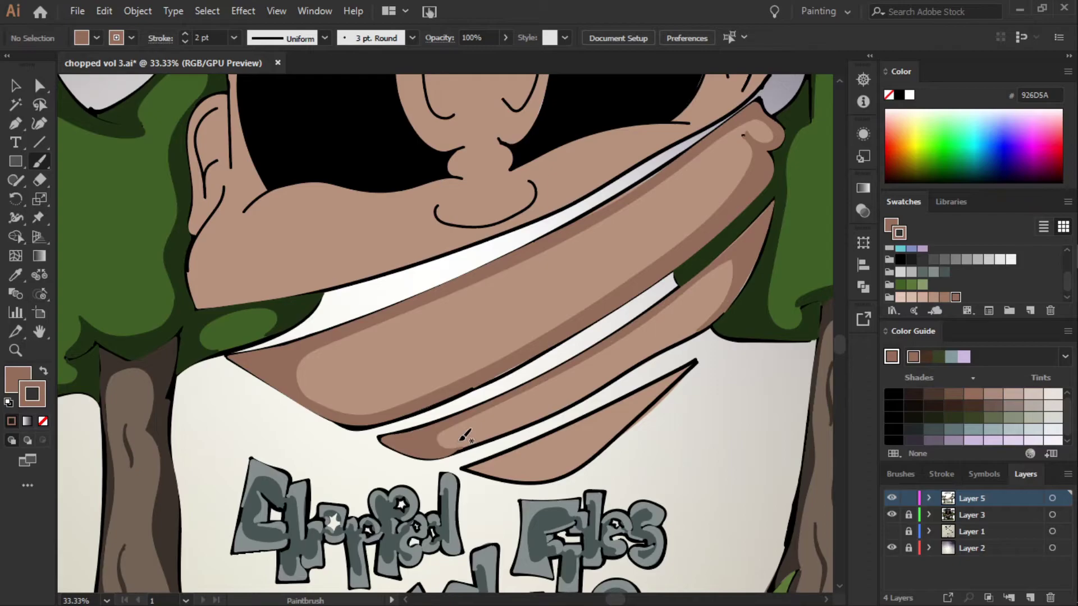
pyautogui.moveTo(770, 241)
pyautogui.mouseDown()
pyautogui.moveTo(753, 269)
pyautogui.moveTo(541, 409)
pyautogui.moveTo(725, 312)
pyautogui.mouseUp()
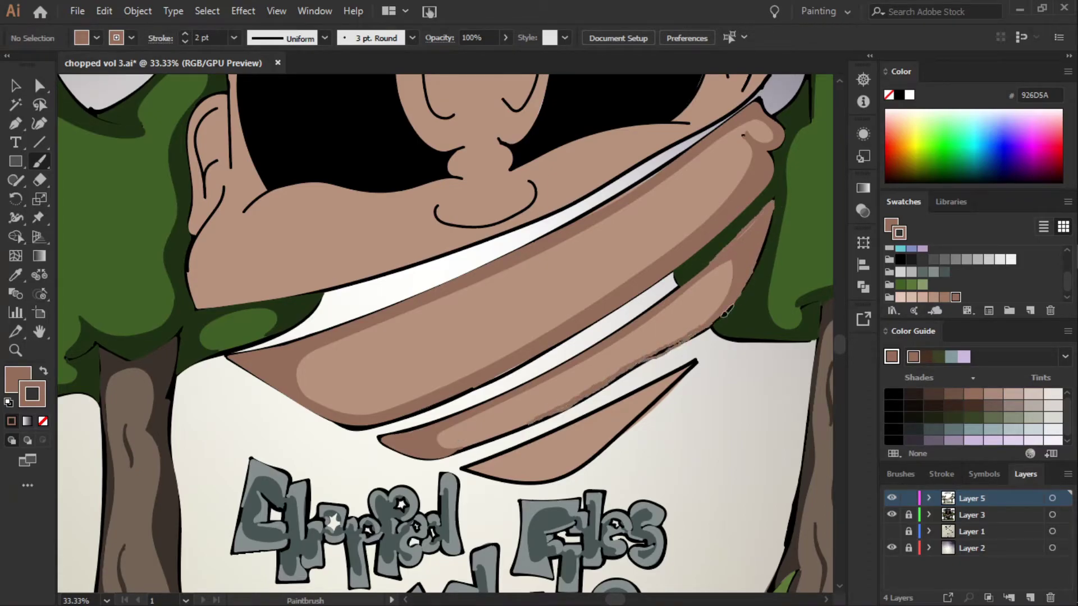
pyautogui.moveTo(771, 216); pyautogui.dragTo(762, 230)
pyautogui.moveTo(547, 474)
pyautogui.mouseDown()
pyautogui.moveTo(525, 465)
pyautogui.moveTo(685, 371)
pyautogui.moveTo(466, 467)
pyautogui.moveTo(522, 480)
pyautogui.moveTo(531, 470)
pyautogui.mouseUp()
pyautogui.moveTo(840, 345); pyautogui.dragTo(840, 333)
pyautogui.moveTo(739, 224)
pyautogui.mouseDown()
pyautogui.moveTo(750, 262)
pyautogui.moveTo(727, 256)
pyautogui.moveTo(777, 221)
pyautogui.moveTo(753, 287)
pyautogui.moveTo(778, 212)
pyautogui.moveTo(729, 234)
pyautogui.mouseUp()
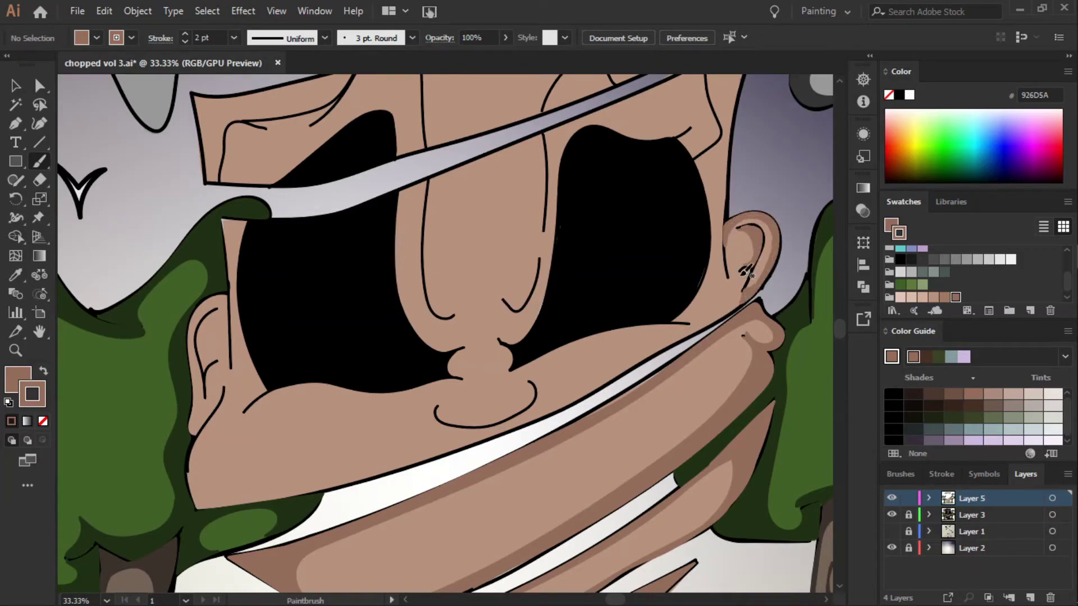
# - Shade the cheek edge from the right eye toward the ear in brown, undoing two strokes
pyautogui.moveTo(704, 170)
pyautogui.mouseDown()
pyautogui.moveTo(730, 281)
pyautogui.moveTo(733, 116)
pyautogui.mouseUp()
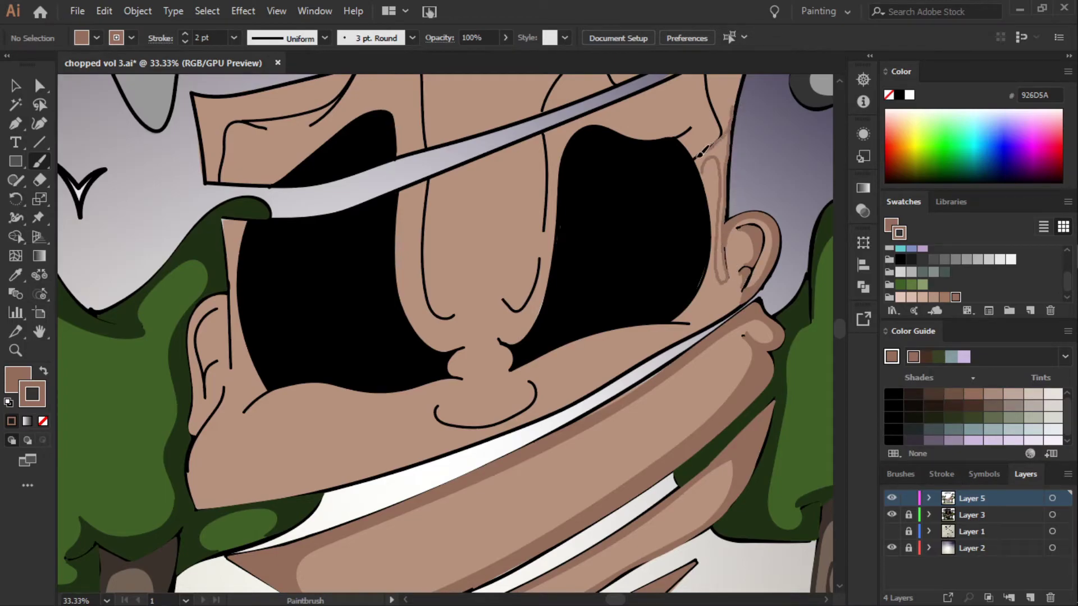
pyautogui.moveTo(705, 167); pyautogui.dragTo(714, 161)
pyautogui.moveTo(708, 279); pyautogui.dragTo(698, 320)
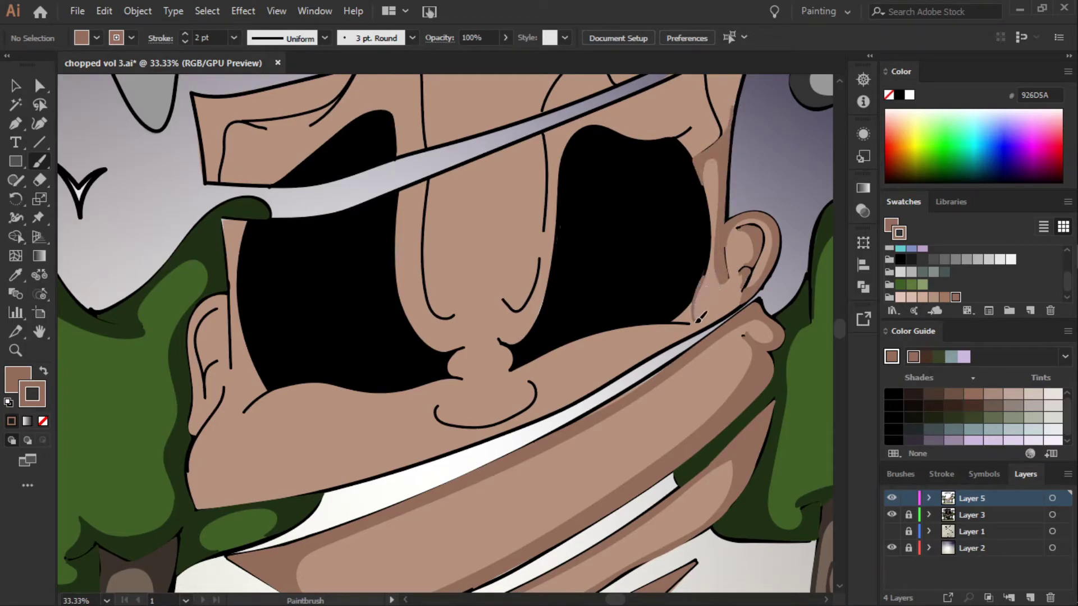
pyautogui.hotkey('ctrl', 'z')
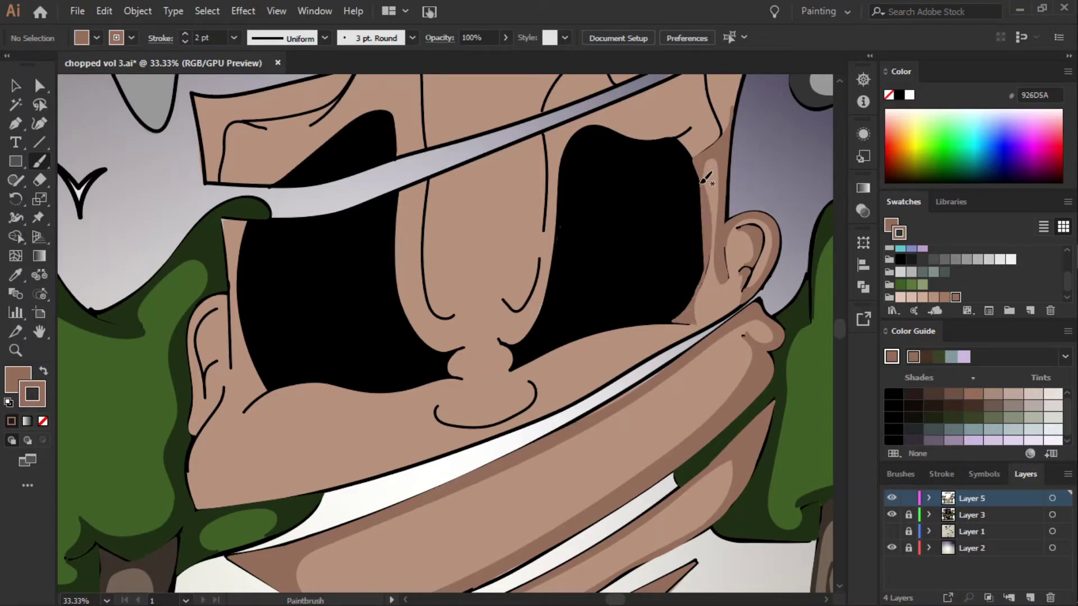
pyautogui.hotkey('ctrl', 'z')
# - Redraw brown shading along the ear's left edge and lower cheek, undoing rejected strokes
pyautogui.moveTo(723, 239); pyautogui.dragTo(677, 323)
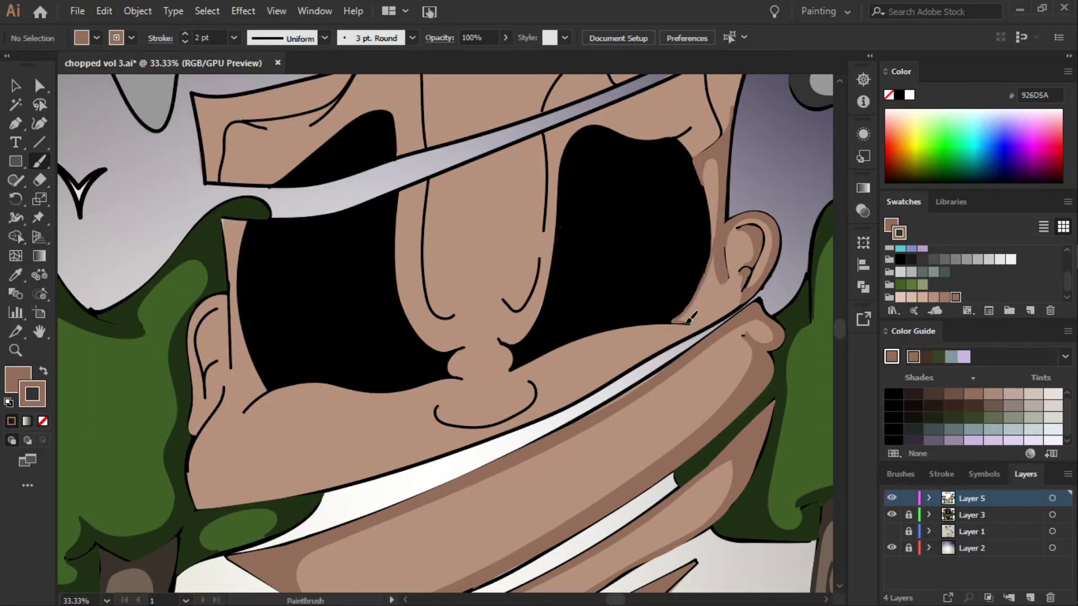
pyautogui.hotkey('ctrl', 'z')
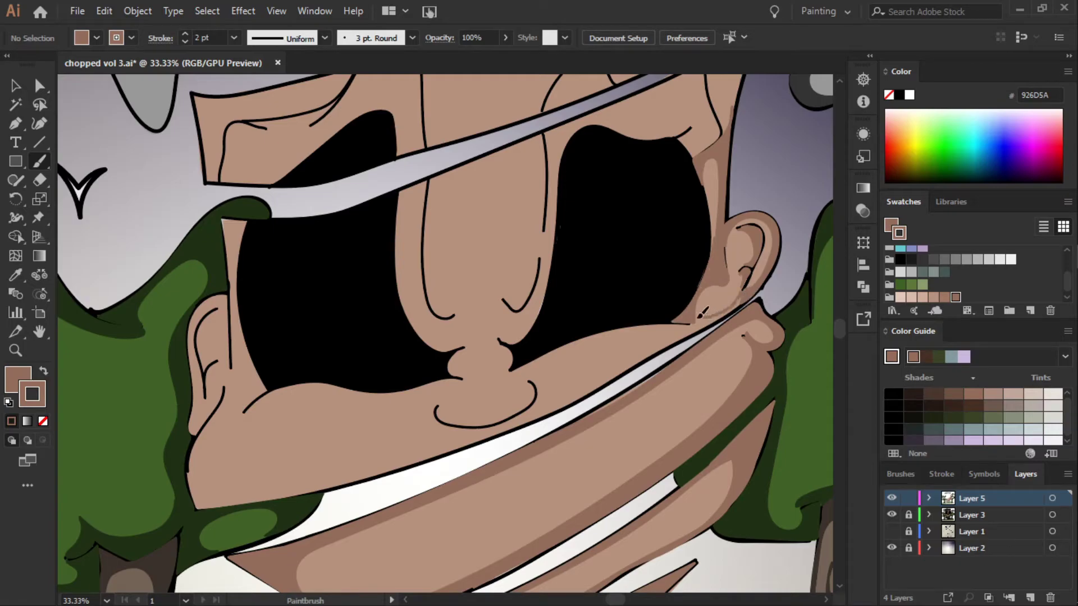
pyautogui.moveTo(746, 289); pyautogui.dragTo(664, 330)
pyautogui.moveTo(536, 366); pyautogui.dragTo(727, 311)
pyautogui.hotkey('ctrl', 'z')
# - Shade along the right eye's upper edge, down the cheek and the face's right edge
pyautogui.scroll(3, 692, 287)
pyautogui.moveTo(696, 302); pyautogui.dragTo(656, 252)
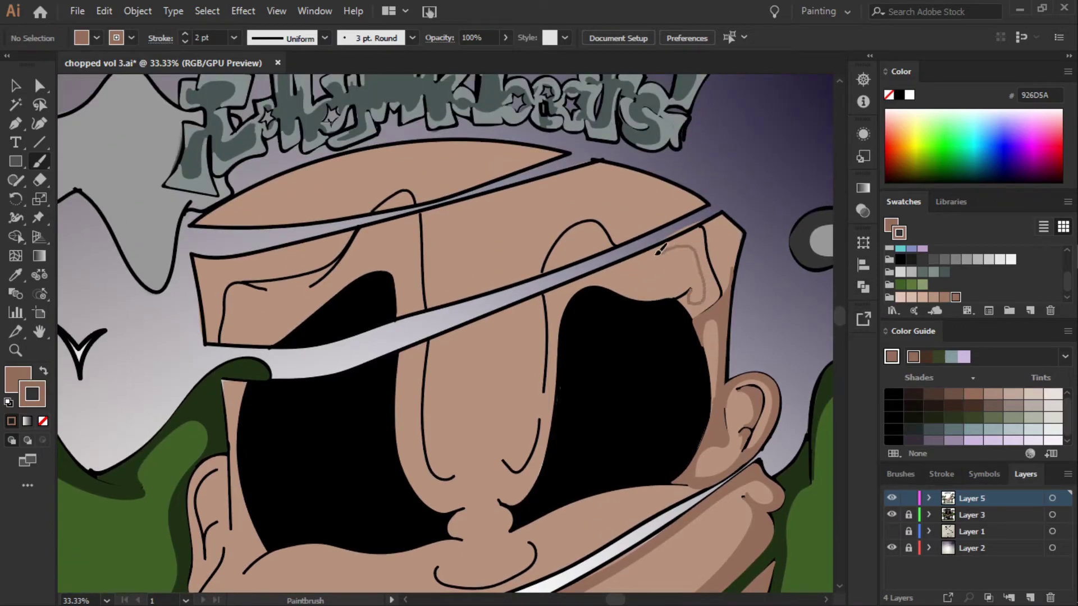
pyautogui.moveTo(631, 289)
pyautogui.mouseDown()
pyautogui.moveTo(618, 261)
pyautogui.moveTo(698, 228)
pyautogui.mouseUp()
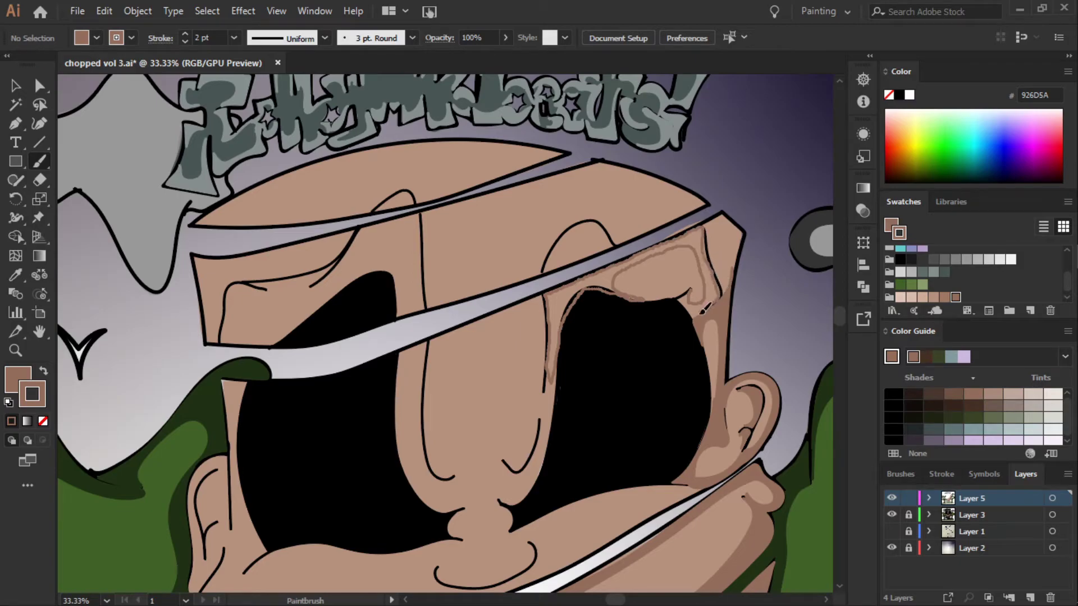
pyautogui.moveTo(688, 296); pyautogui.dragTo(690, 302)
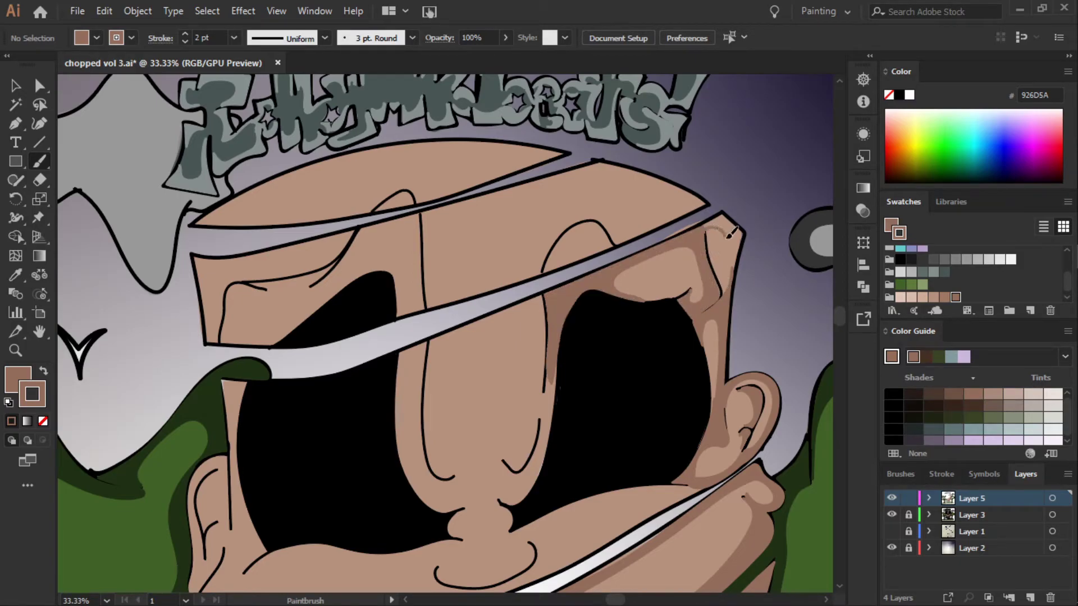
pyautogui.moveTo(729, 238)
pyautogui.mouseDown()
pyautogui.moveTo(744, 237)
pyautogui.moveTo(719, 214)
pyautogui.mouseUp()
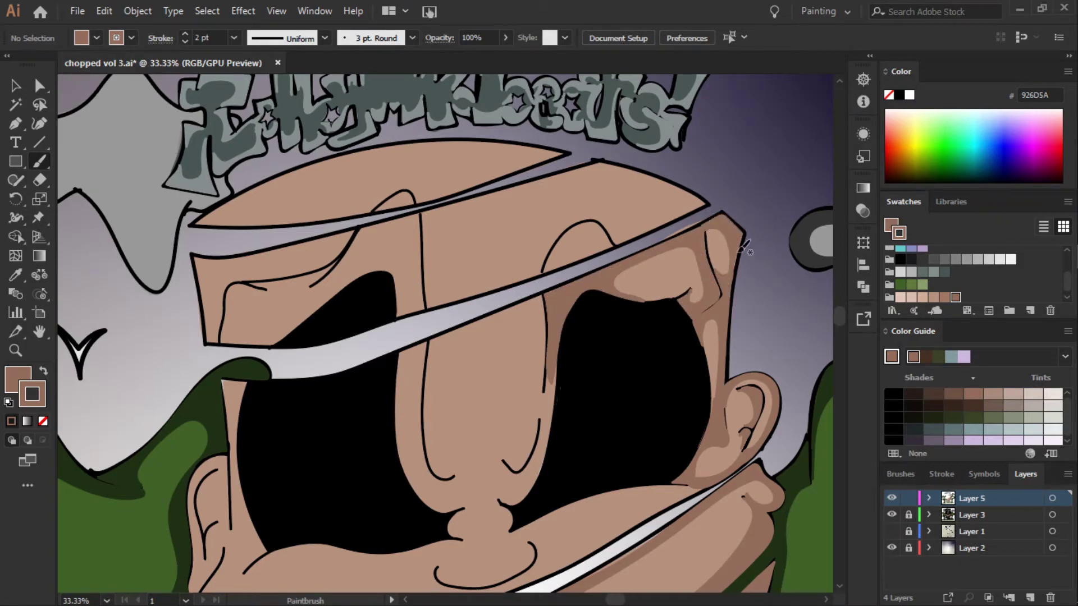
# - Shade the nose edges and sides, and the upper and lower lip, in brown
pyautogui.moveTo(546, 387); pyautogui.dragTo(531, 463)
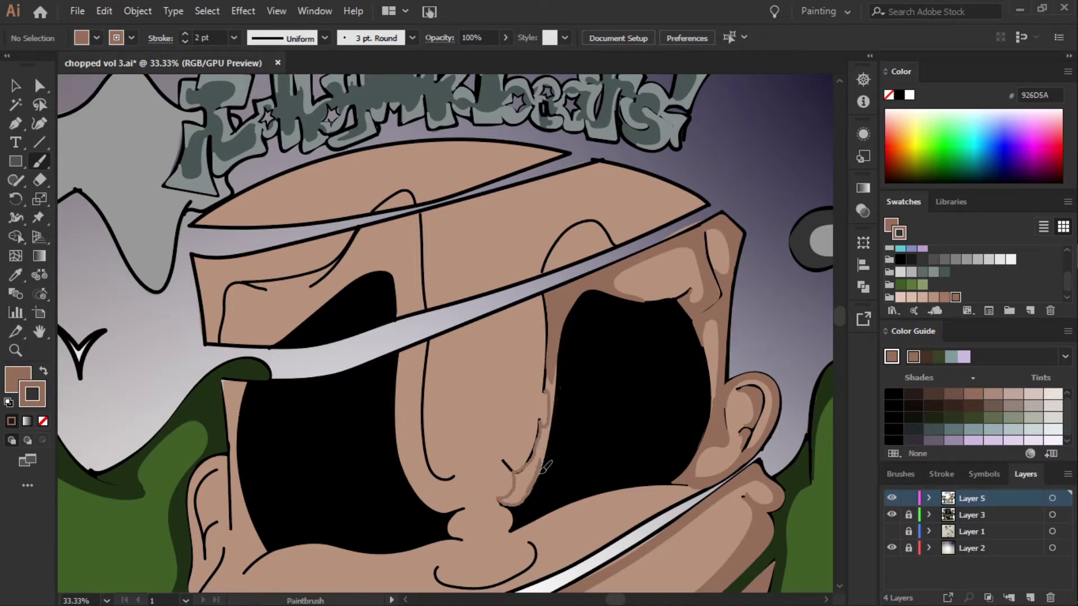
pyautogui.moveTo(543, 470)
pyautogui.mouseDown()
pyautogui.moveTo(550, 373)
pyautogui.moveTo(538, 477)
pyautogui.mouseUp()
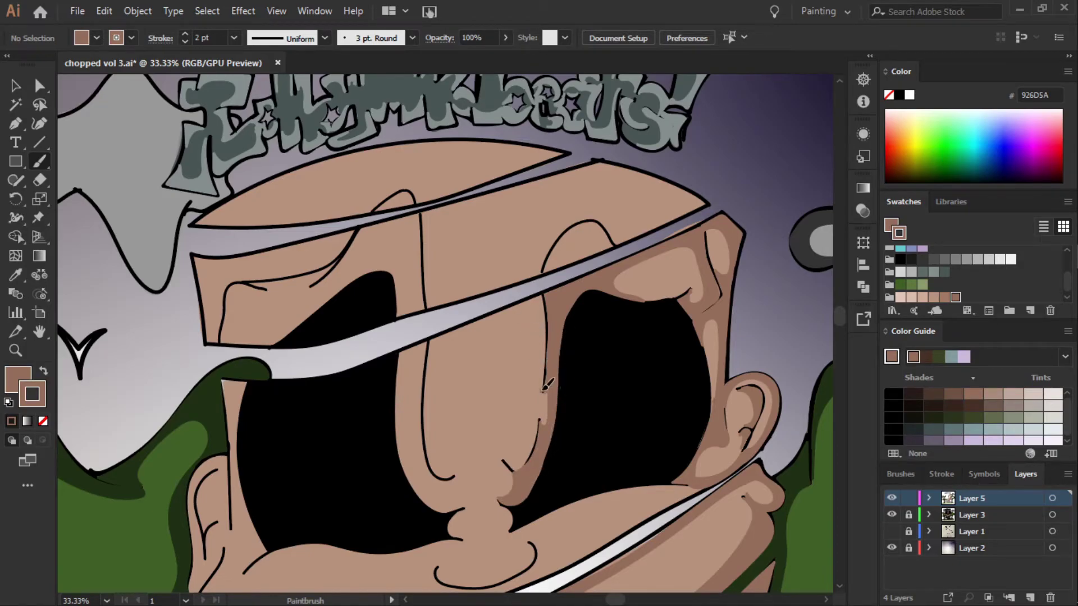
pyautogui.moveTo(543, 390); pyautogui.dragTo(455, 467)
pyautogui.moveTo(434, 450)
pyautogui.mouseDown()
pyautogui.moveTo(551, 334)
pyautogui.moveTo(546, 373)
pyautogui.mouseUp()
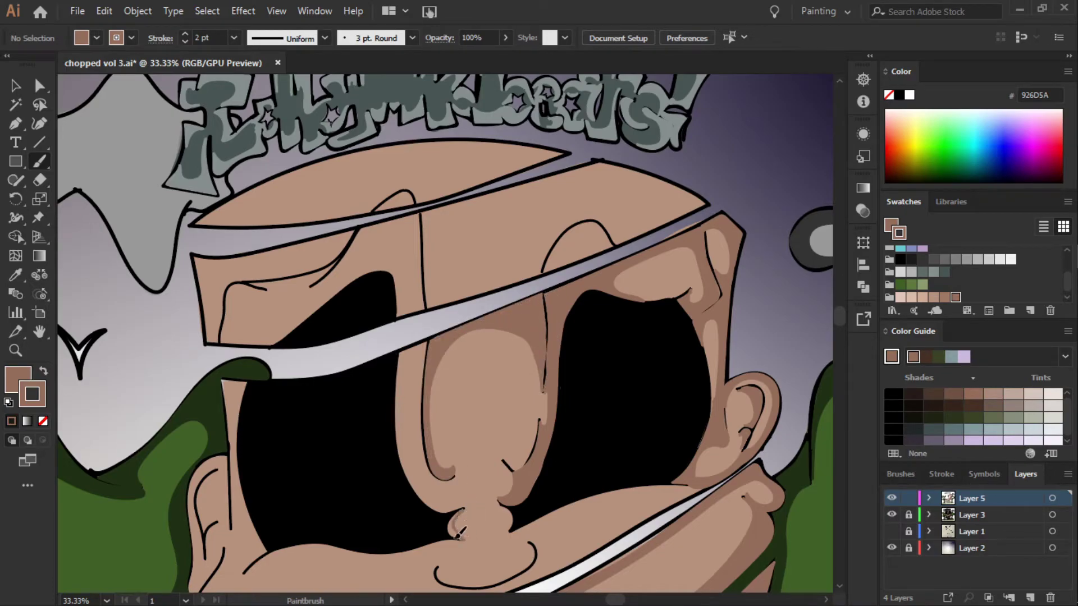
pyautogui.moveTo(457, 536); pyautogui.dragTo(666, 509)
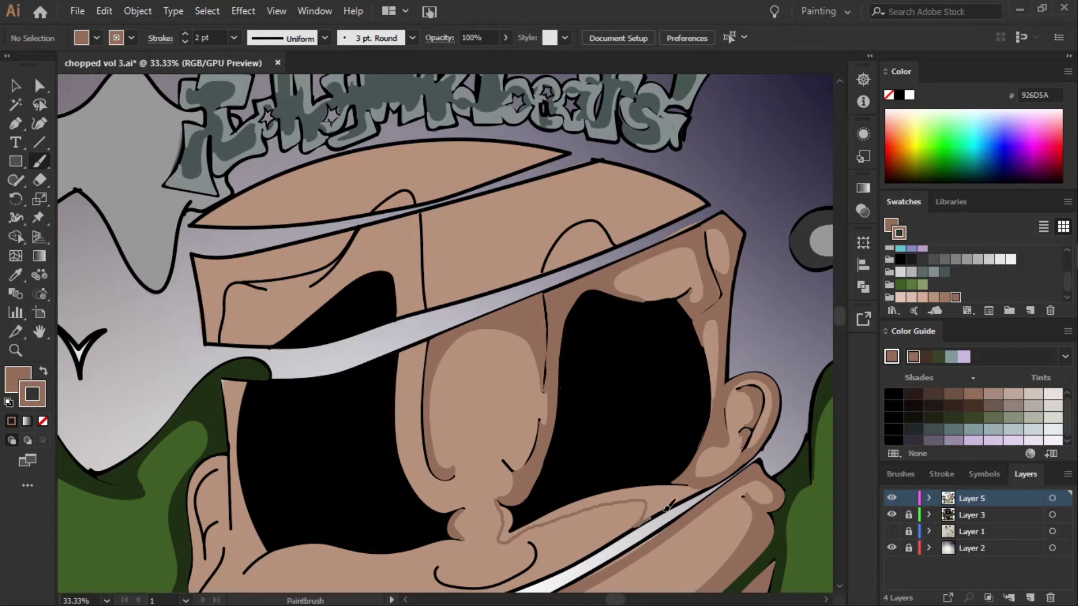
pyautogui.moveTo(664, 511); pyautogui.dragTo(512, 492)
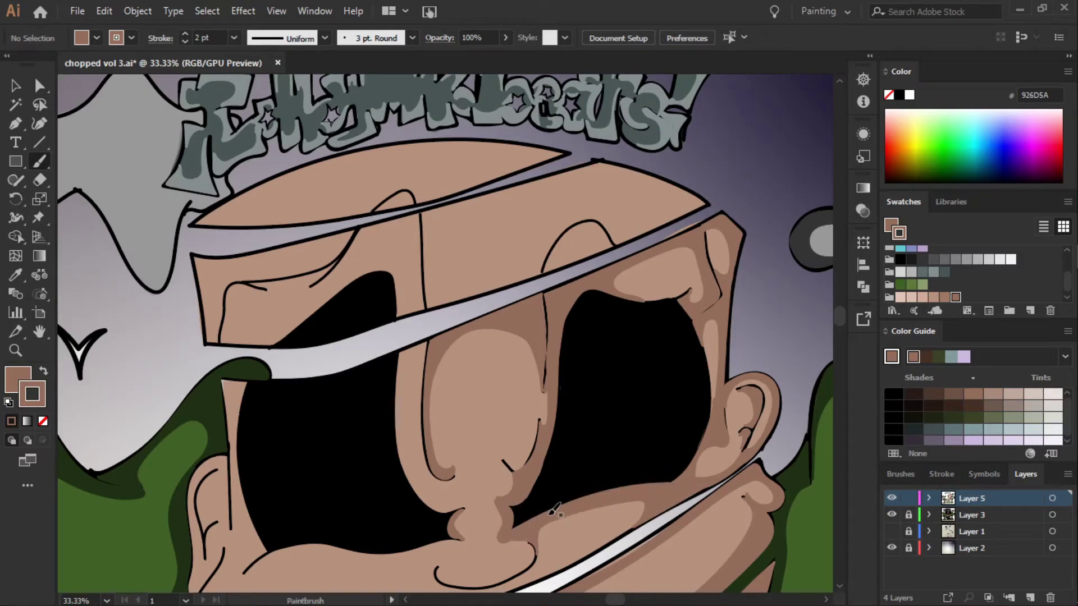
pyautogui.moveTo(535, 542)
pyautogui.mouseDown()
pyautogui.moveTo(589, 553)
pyautogui.moveTo(541, 565)
pyautogui.mouseUp()
pyautogui.moveTo(400, 392); pyautogui.dragTo(402, 396)
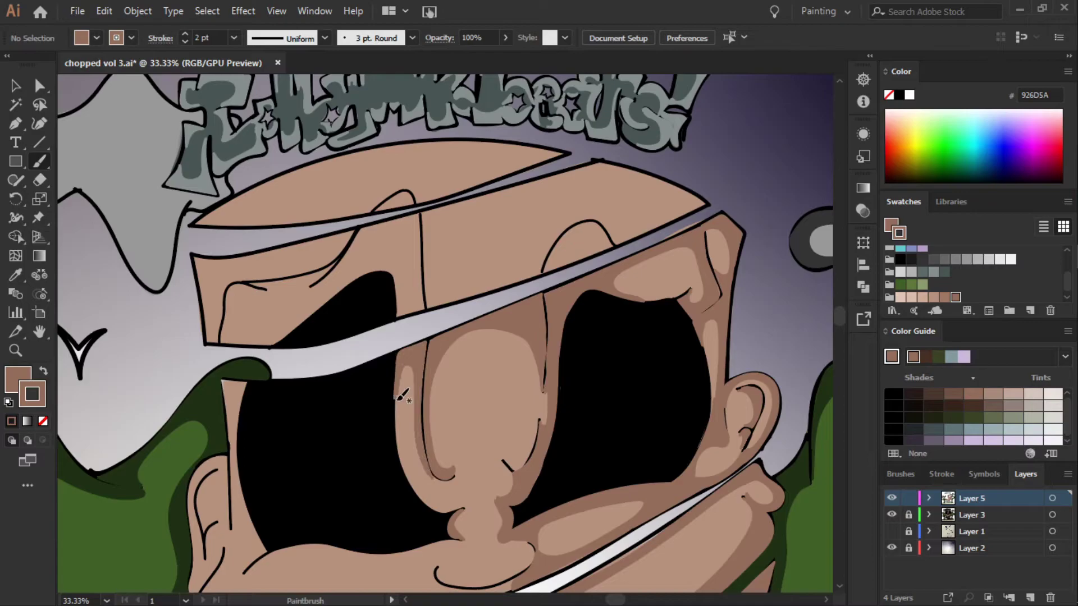
# - Shade beside the left eye and across the head top, then paint a closed brow highlight
pyautogui.moveTo(546, 270)
pyautogui.mouseDown()
pyautogui.moveTo(578, 227)
pyautogui.moveTo(425, 258)
pyautogui.moveTo(651, 229)
pyautogui.moveTo(607, 227)
pyautogui.moveTo(544, 269)
pyautogui.moveTo(564, 230)
pyautogui.mouseUp()
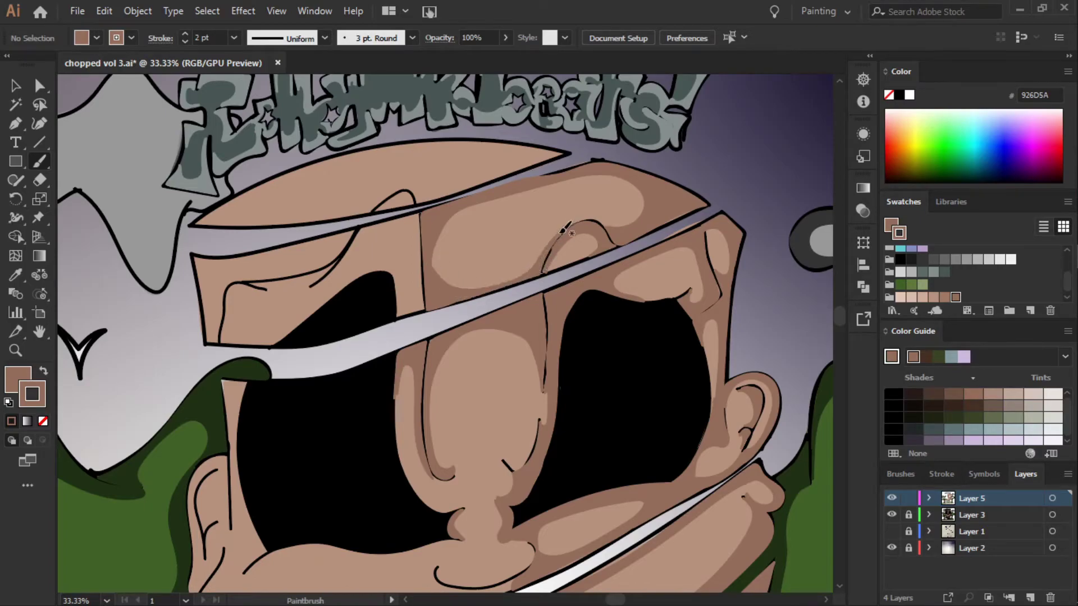
pyautogui.moveTo(427, 190)
pyautogui.mouseDown()
pyautogui.moveTo(349, 150)
pyautogui.moveTo(435, 196)
pyautogui.moveTo(263, 222)
pyautogui.moveTo(396, 200)
pyautogui.mouseUp()
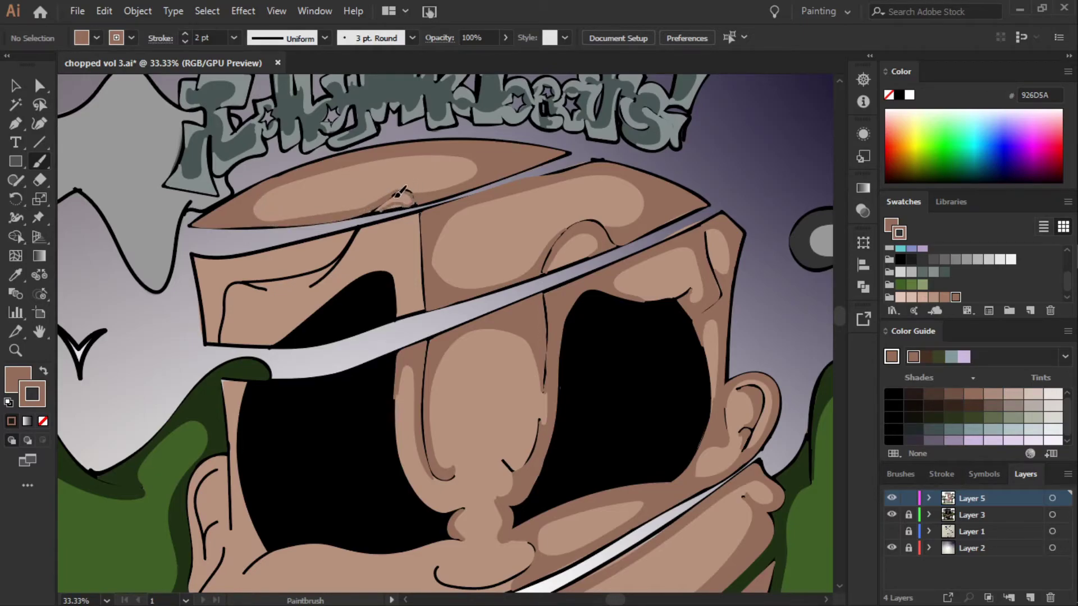
pyautogui.moveTo(344, 259); pyautogui.dragTo(314, 283)
pyautogui.moveTo(230, 288); pyautogui.dragTo(230, 253)
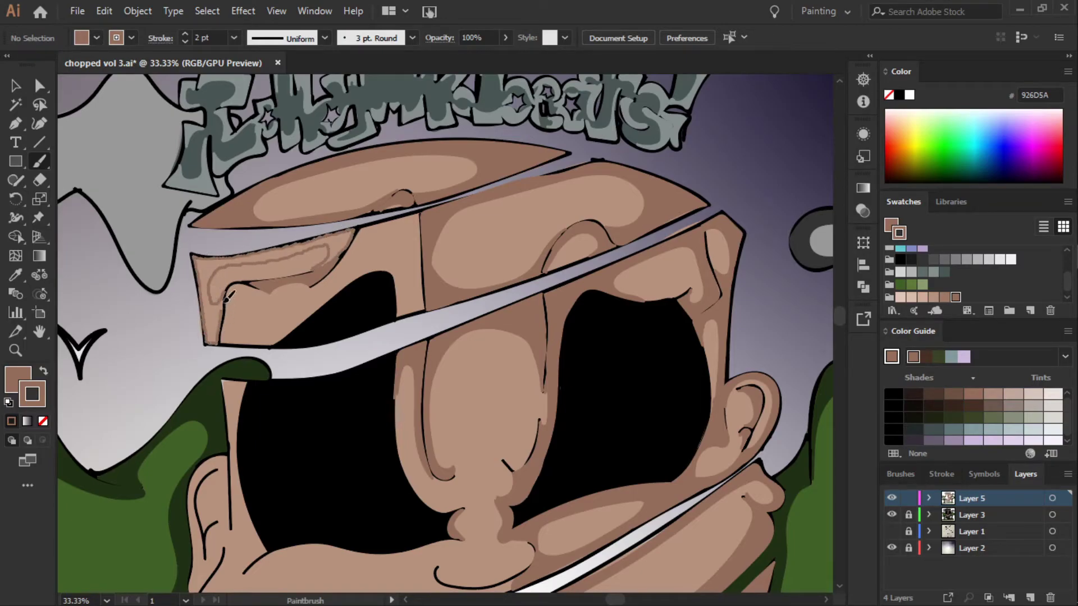
pyautogui.moveTo(229, 254); pyautogui.dragTo(229, 303)
# - Zoom to 12.5% to review the whole cover, save it, then zoom back to the lower face
pyautogui.click(106, 601)
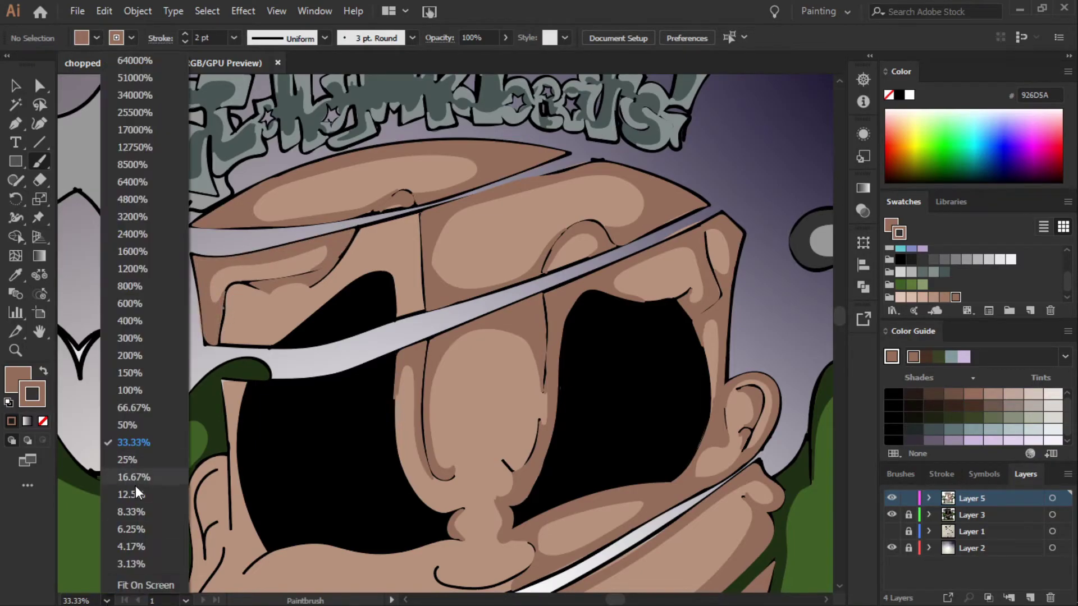
pyautogui.click(144, 475)
pyautogui.moveTo(840, 320); pyautogui.dragTo(843, 330)
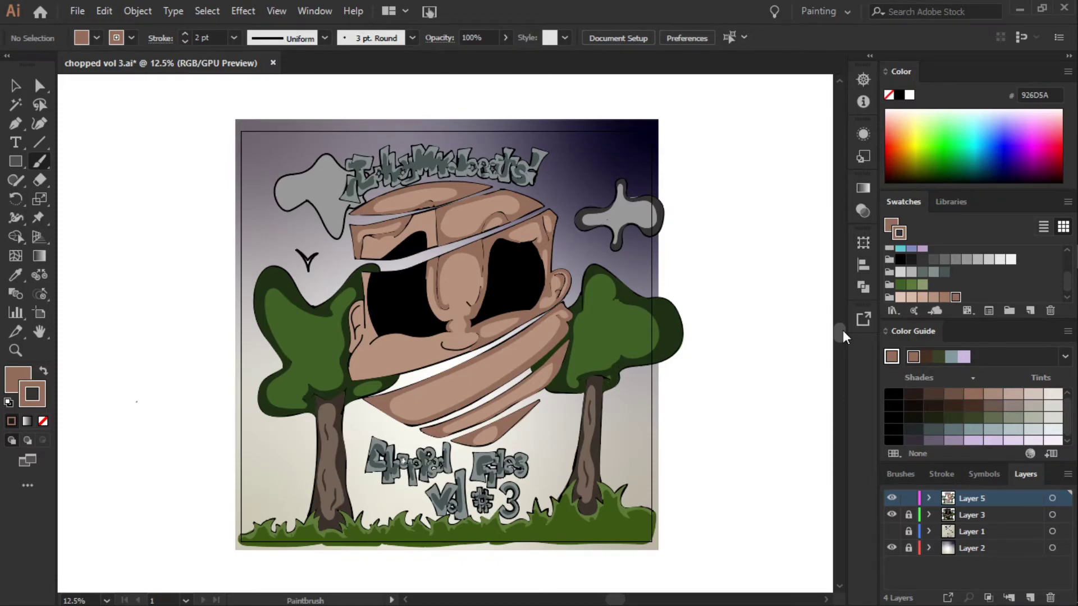
pyautogui.click(77, 10)
pyautogui.click(108, 140)
pyautogui.click(1020, 9)
pyautogui.click(1043, 258)
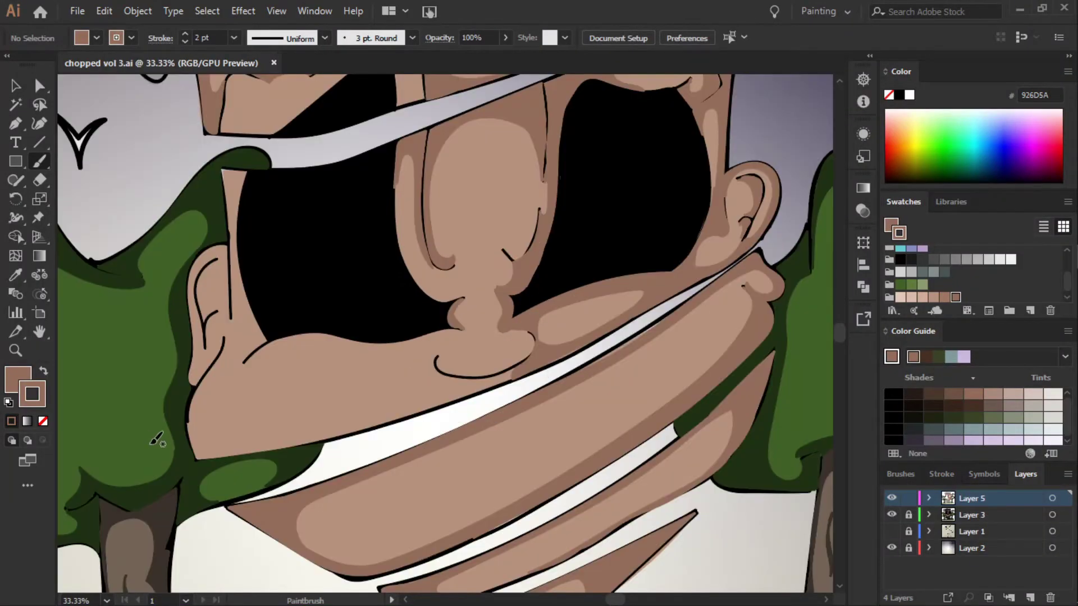
# - Paint brown shadows around the lower lip, cheek, chin and nose edge, erasing part of one stroke
pyautogui.moveTo(510, 332)
pyautogui.mouseDown()
pyautogui.moveTo(493, 370)
pyautogui.moveTo(512, 365)
pyautogui.moveTo(533, 333)
pyautogui.mouseUp()
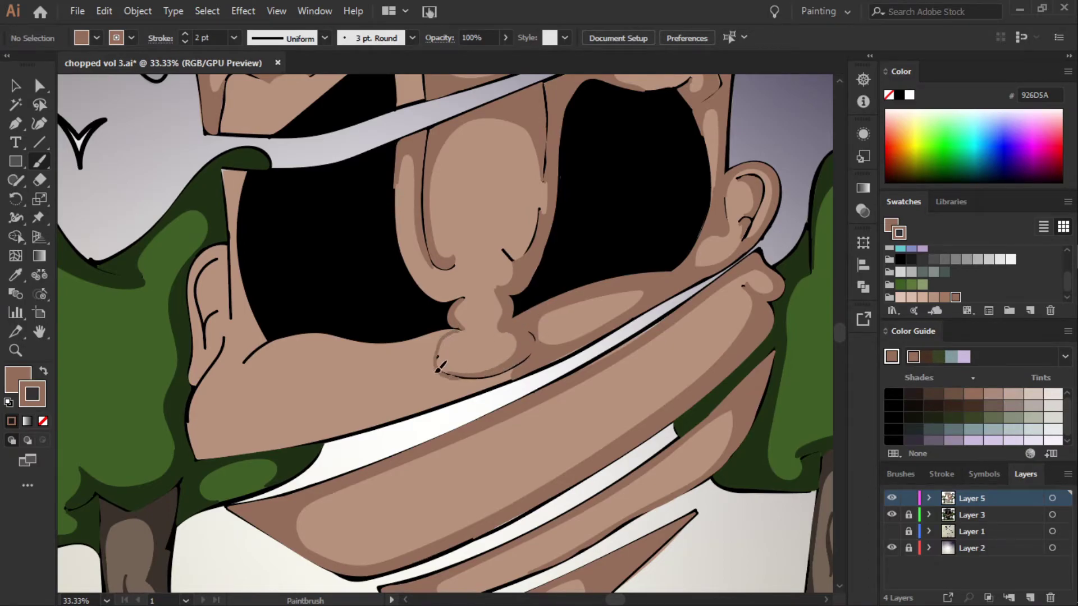
pyautogui.moveTo(438, 370)
pyautogui.mouseDown()
pyautogui.moveTo(393, 415)
pyautogui.moveTo(454, 395)
pyautogui.moveTo(280, 446)
pyautogui.moveTo(199, 446)
pyautogui.moveTo(246, 359)
pyautogui.moveTo(297, 331)
pyautogui.moveTo(405, 335)
pyautogui.moveTo(464, 323)
pyautogui.mouseUp()
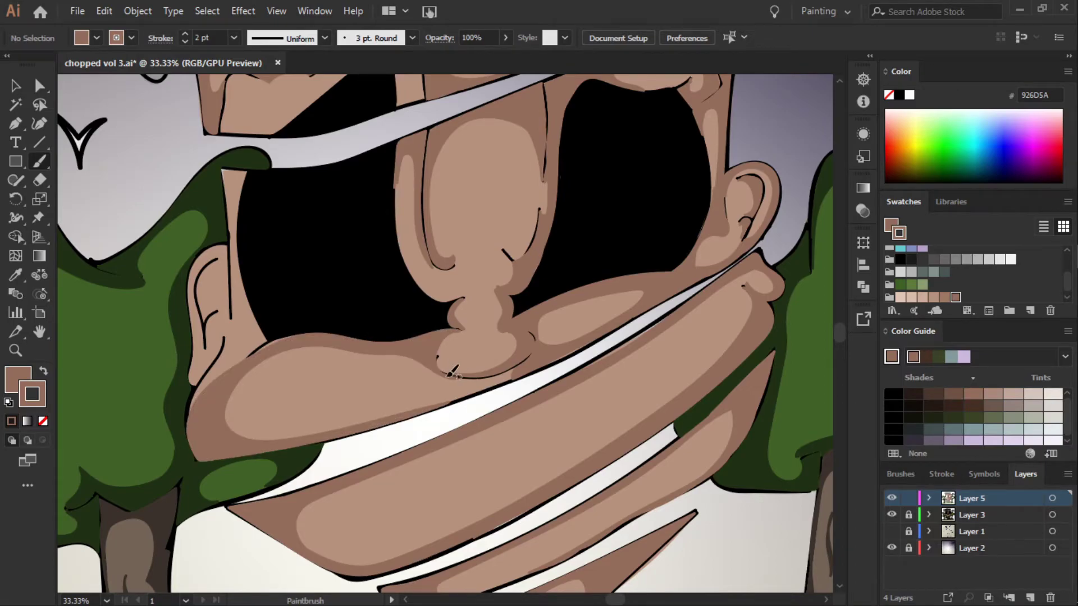
pyautogui.moveTo(449, 402); pyautogui.dragTo(523, 371)
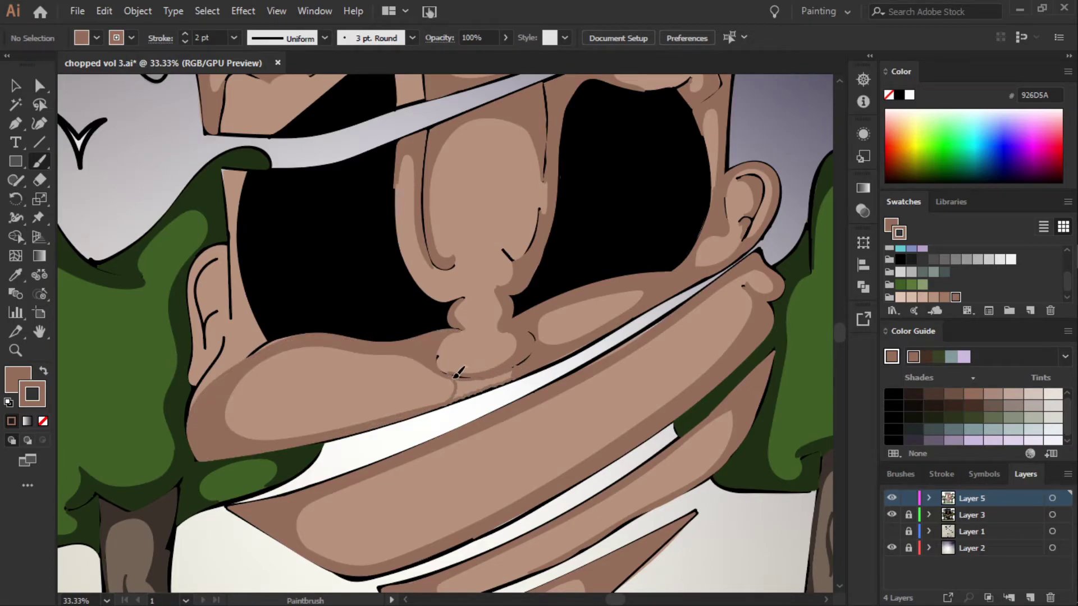
pyautogui.moveTo(452, 395); pyautogui.dragTo(464, 372)
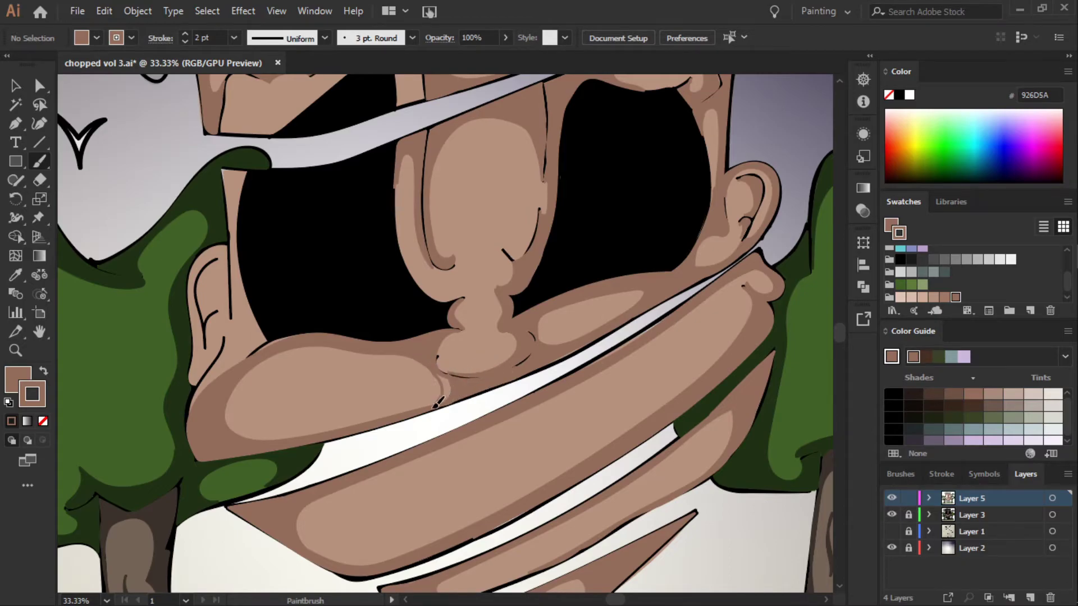
pyautogui.moveTo(234, 310)
pyautogui.mouseDown()
pyautogui.moveTo(264, 337)
pyautogui.moveTo(247, 275)
pyautogui.moveTo(251, 171)
pyautogui.moveTo(231, 307)
pyautogui.mouseUp()
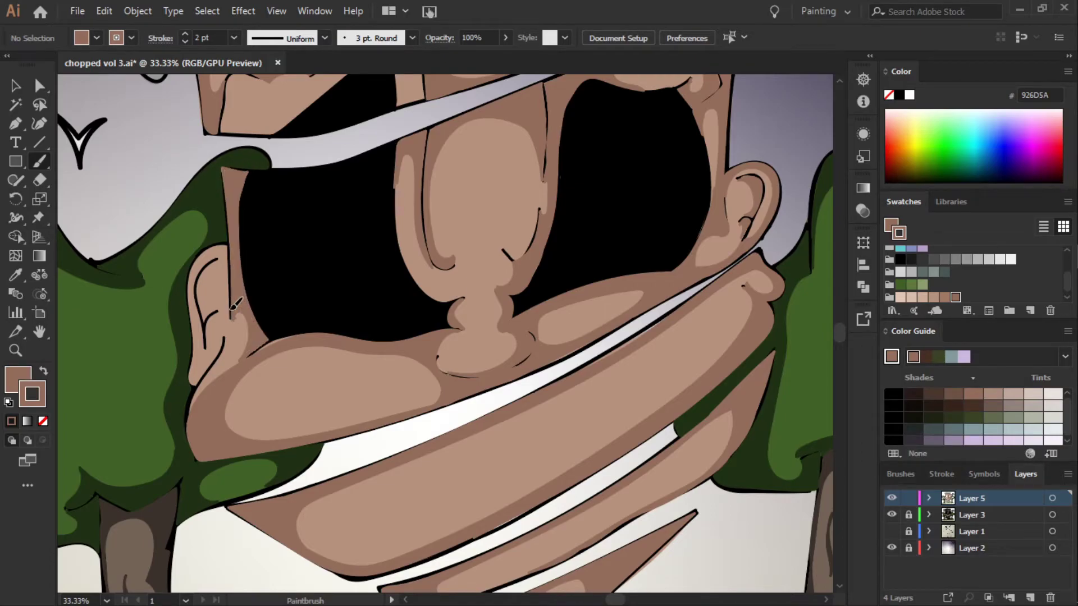
pyautogui.moveTo(453, 299)
pyautogui.mouseDown()
pyautogui.moveTo(400, 207)
pyautogui.moveTo(457, 300)
pyautogui.mouseUp()
pyautogui.moveTo(408, 191); pyautogui.dragTo(440, 277)
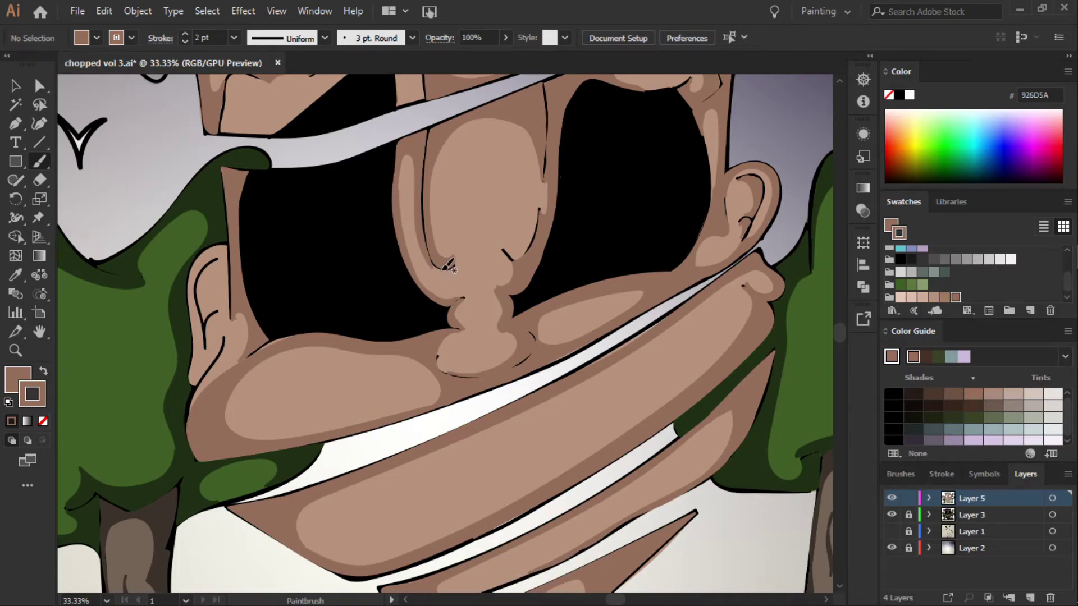
# - Shade the neck's edges, the ear's top curve and the upper cheek, undoing one bad stroke
pyautogui.moveTo(233, 179); pyautogui.dragTo(235, 227)
pyautogui.moveTo(245, 177); pyautogui.dragTo(205, 318)
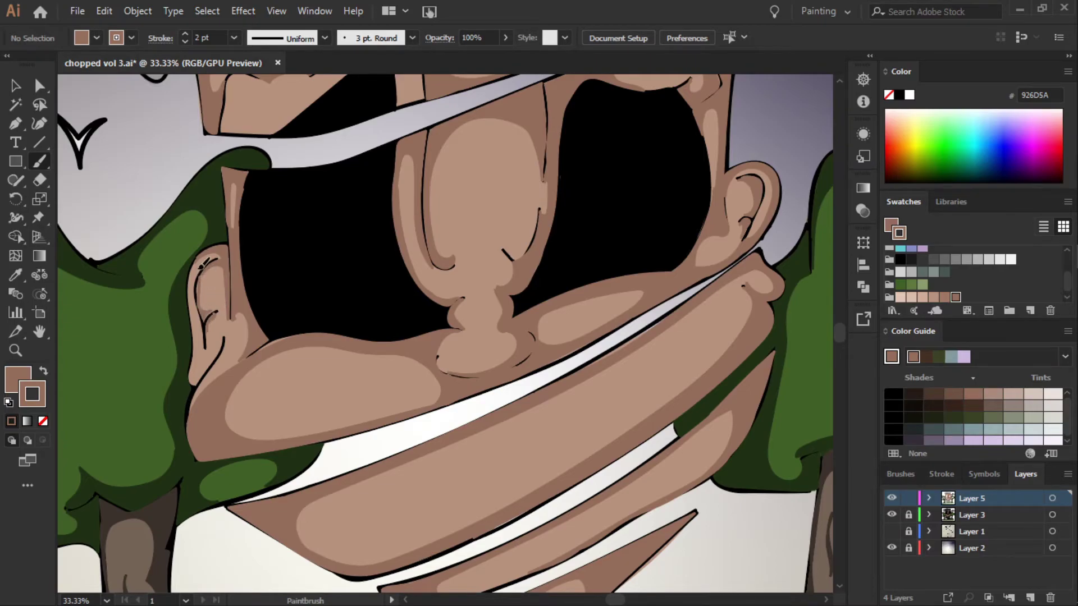
pyautogui.moveTo(197, 280); pyautogui.dragTo(218, 257)
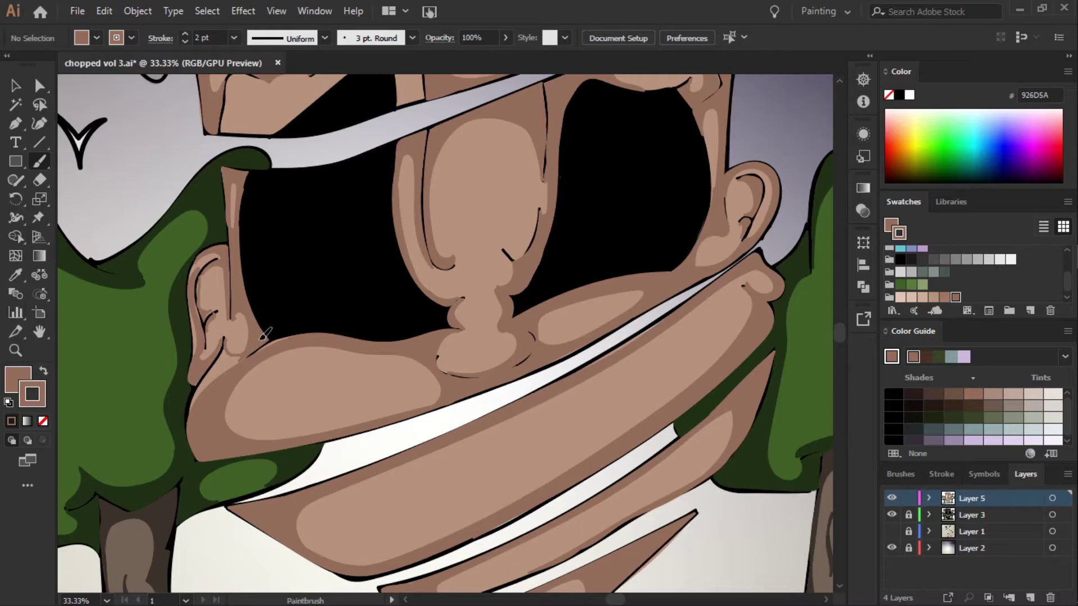
pyautogui.moveTo(261, 338); pyautogui.dragTo(302, 333)
pyautogui.hotkey('ctrl', 'z')
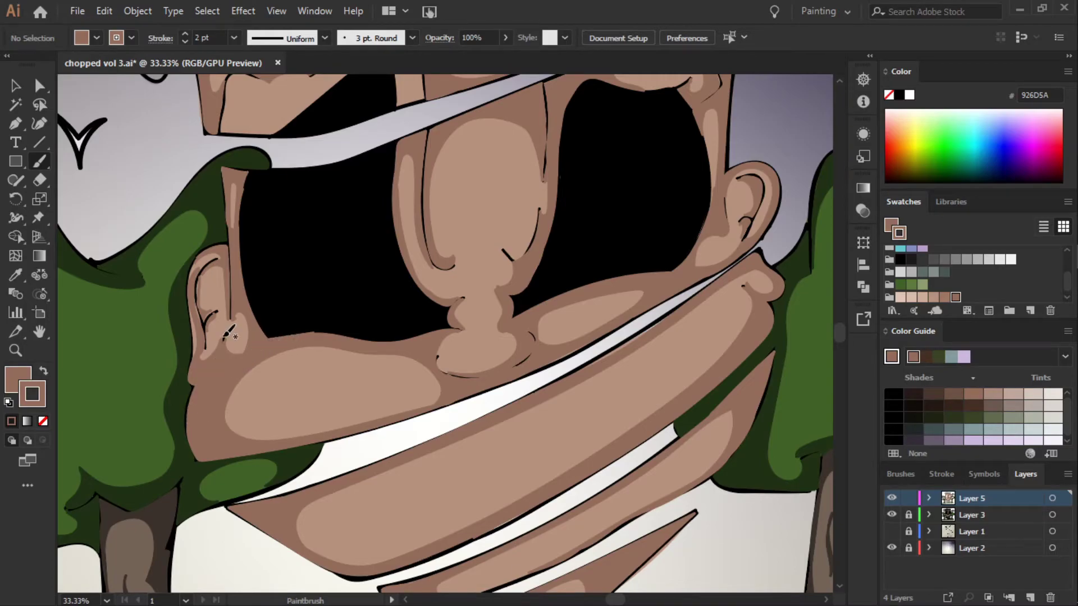
pyautogui.moveTo(839, 331); pyautogui.dragTo(853, 310)
pyautogui.moveTo(403, 262)
pyautogui.mouseDown()
pyautogui.moveTo(425, 230)
pyautogui.moveTo(395, 287)
pyautogui.mouseUp()
pyautogui.moveTo(419, 240)
pyautogui.mouseDown()
pyautogui.moveTo(240, 300)
pyautogui.moveTo(289, 303)
pyautogui.mouseUp()
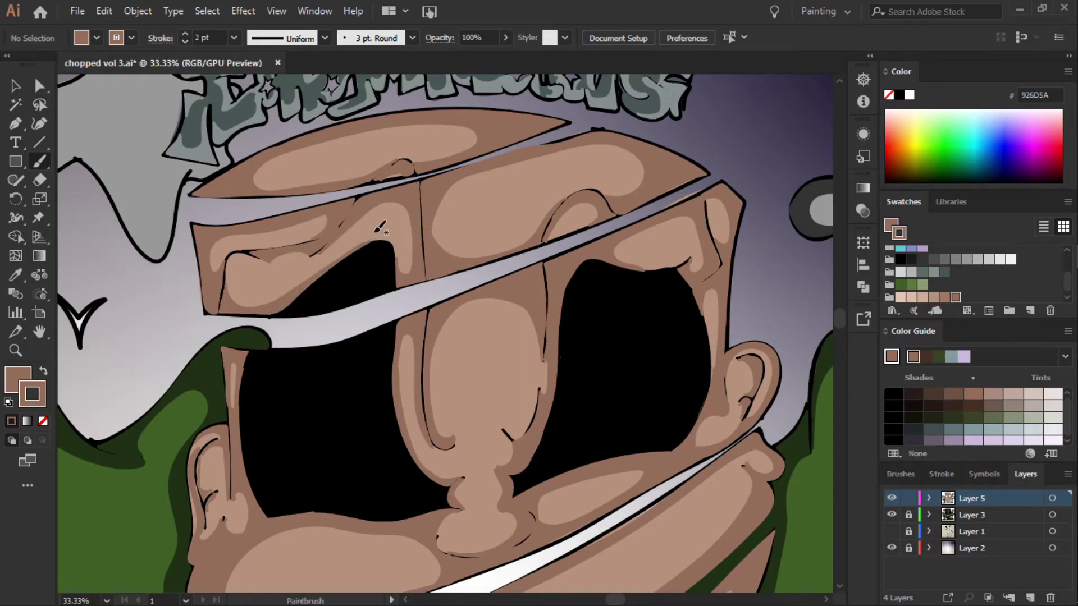
# - Zoom out to the whole cover and reset fill and stroke to default colours with D
pyautogui.click(106, 600)
pyautogui.click(129, 404)
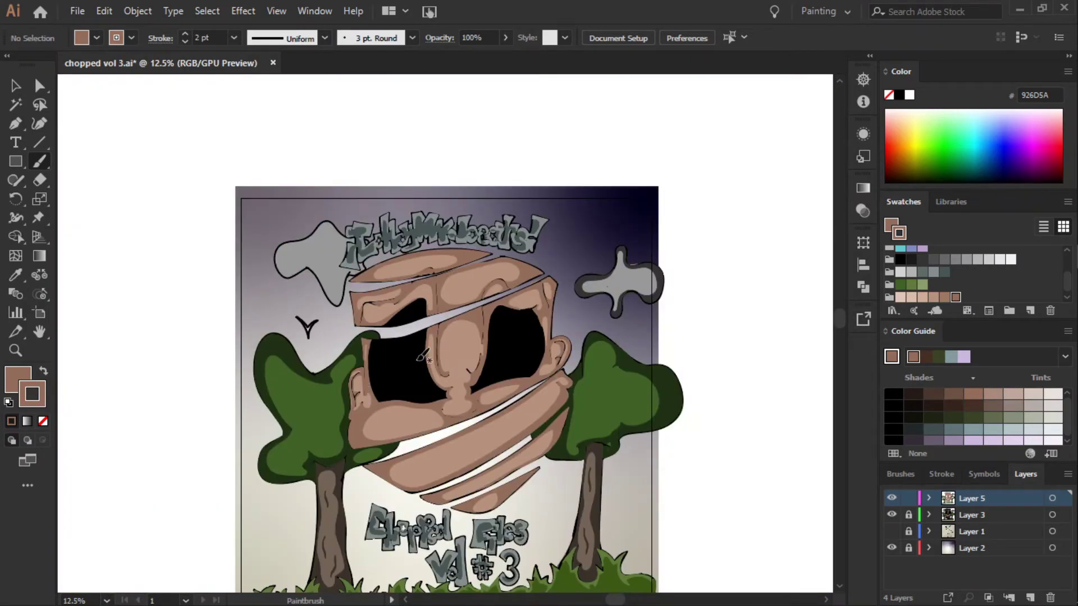
pyautogui.press('d')
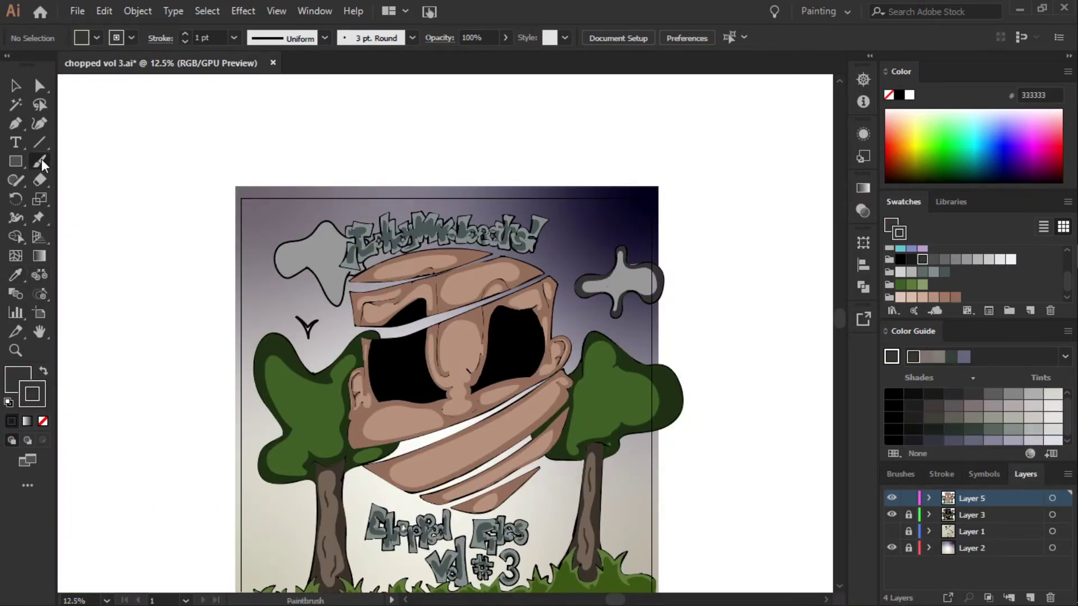
pyautogui.scroll(3, 496, 250)
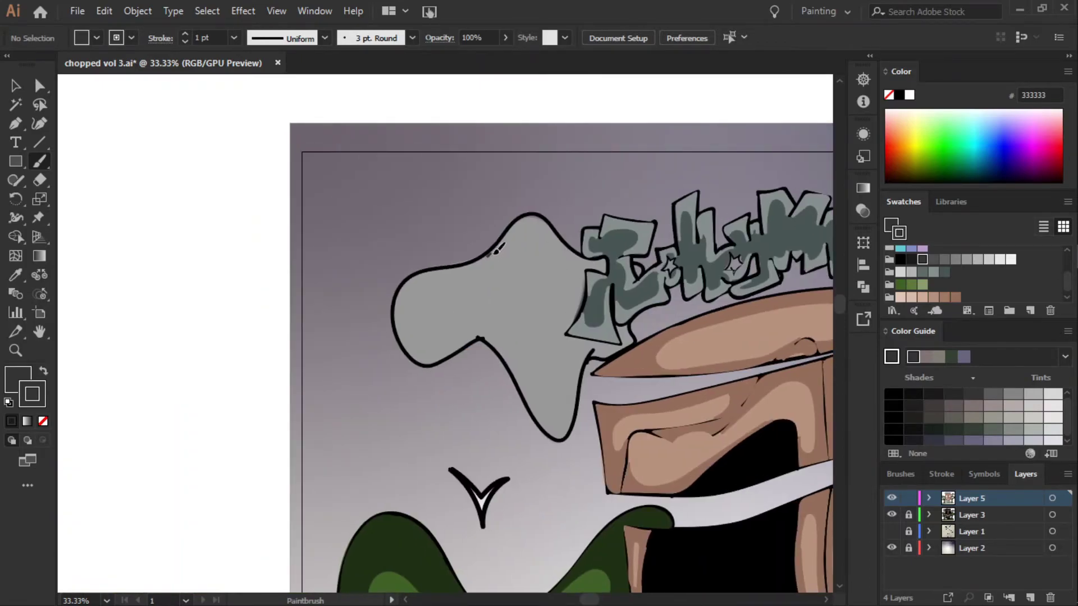
# - Paint a dark grey shadow inside the grey cloud's top, upper-left and lower edges
pyautogui.moveTo(496, 249)
pyautogui.mouseDown()
pyautogui.moveTo(576, 422)
pyautogui.moveTo(596, 349)
pyautogui.mouseUp()
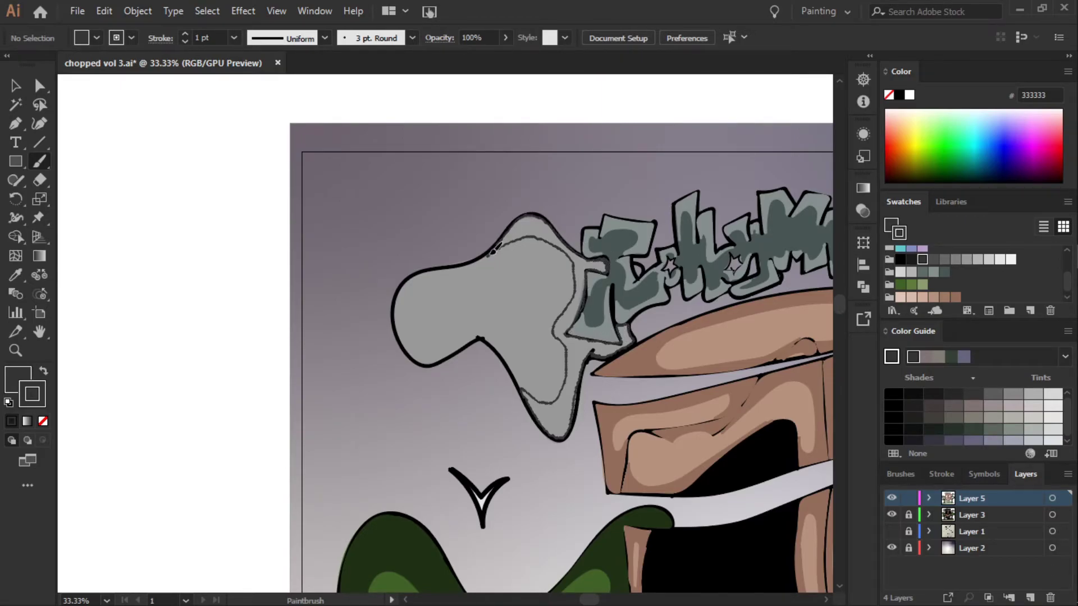
pyautogui.moveTo(613, 259); pyautogui.dragTo(507, 230)
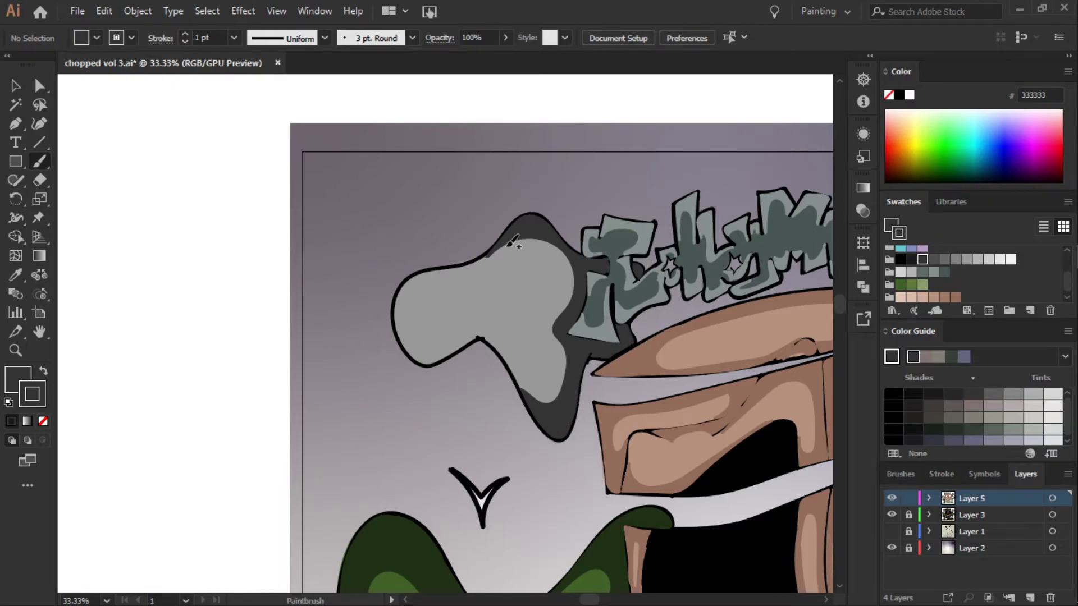
pyautogui.moveTo(489, 256)
pyautogui.mouseDown()
pyautogui.moveTo(448, 268)
pyautogui.moveTo(495, 334)
pyautogui.moveTo(489, 251)
pyautogui.mouseUp()
pyautogui.moveTo(417, 351); pyautogui.dragTo(454, 349)
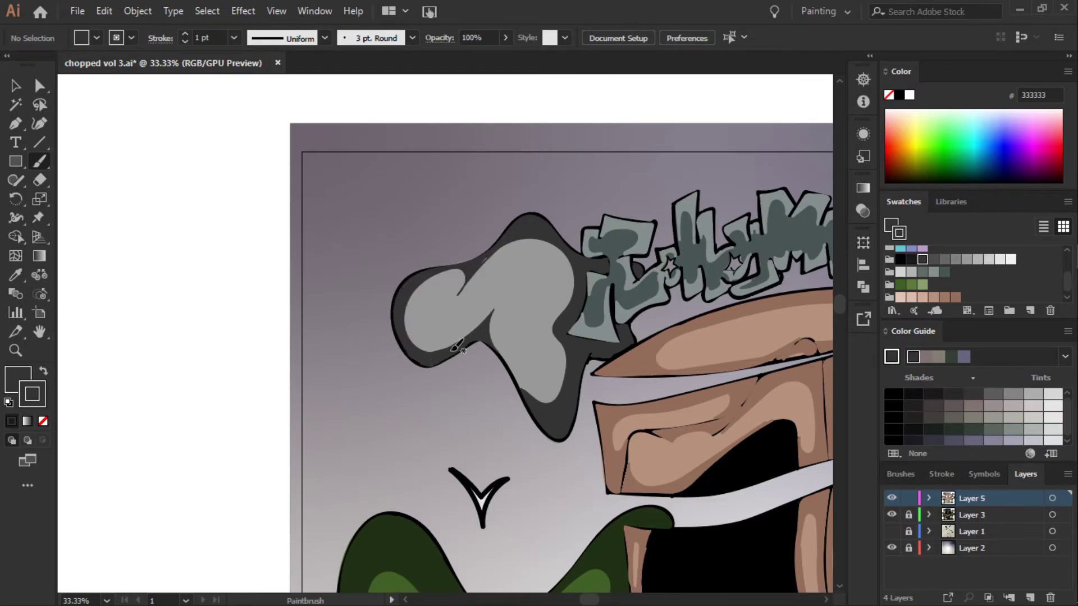
pyautogui.click(106, 600)
pyautogui.click(140, 472)
# - Delete the hidden Layer 1 from the Layers panel
pyautogui.scroll(-5, 466, 587)
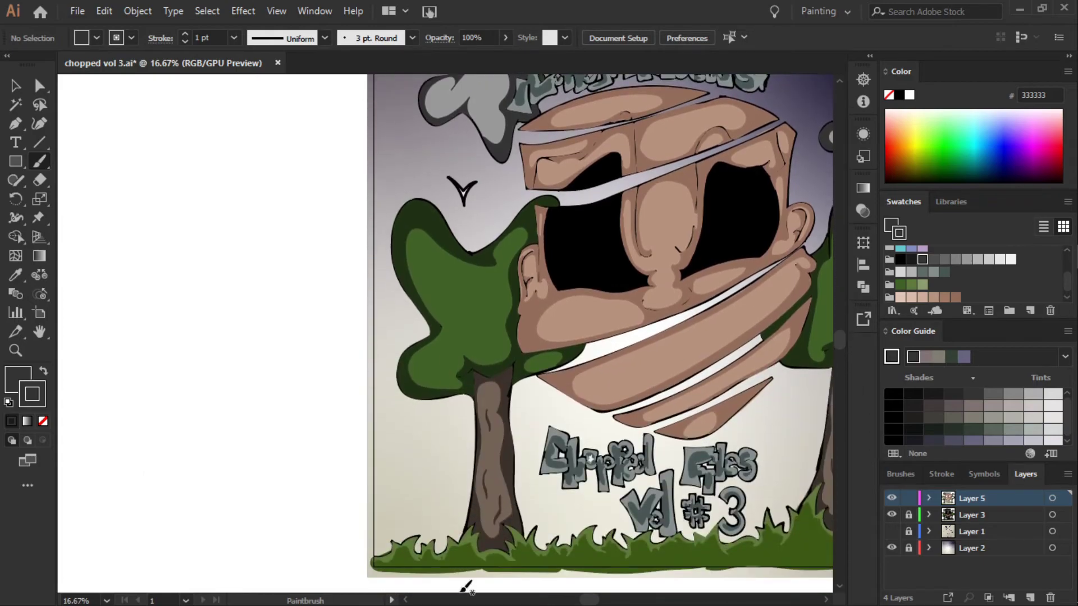
pyautogui.hscroll(5, 466, 587)
pyautogui.click(891, 531)
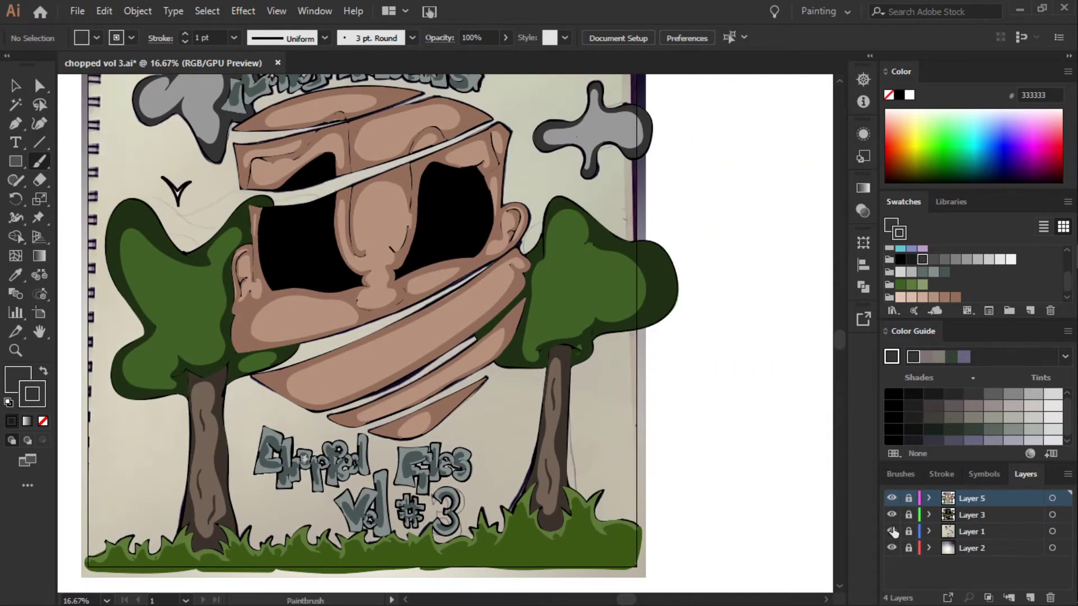
pyautogui.click(926, 531)
pyautogui.click(1050, 598)
pyautogui.press('Return')
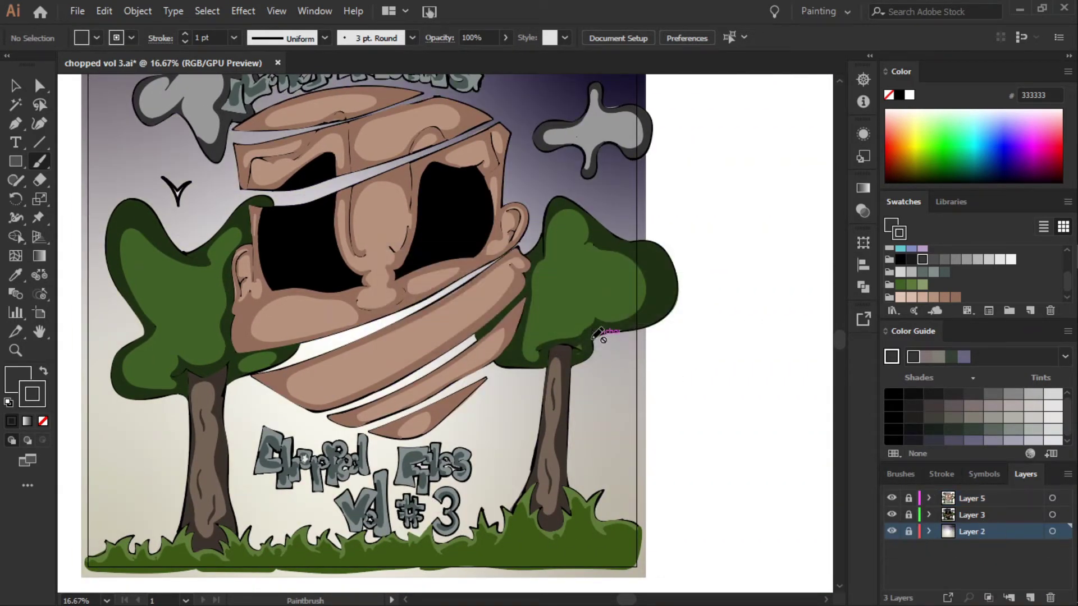
# - Add Layer 6 at the top of the stack with no fill and a 5 pt stroke
pyautogui.click(1029, 598)
pyautogui.moveTo(982, 531); pyautogui.dragTo(982, 497)
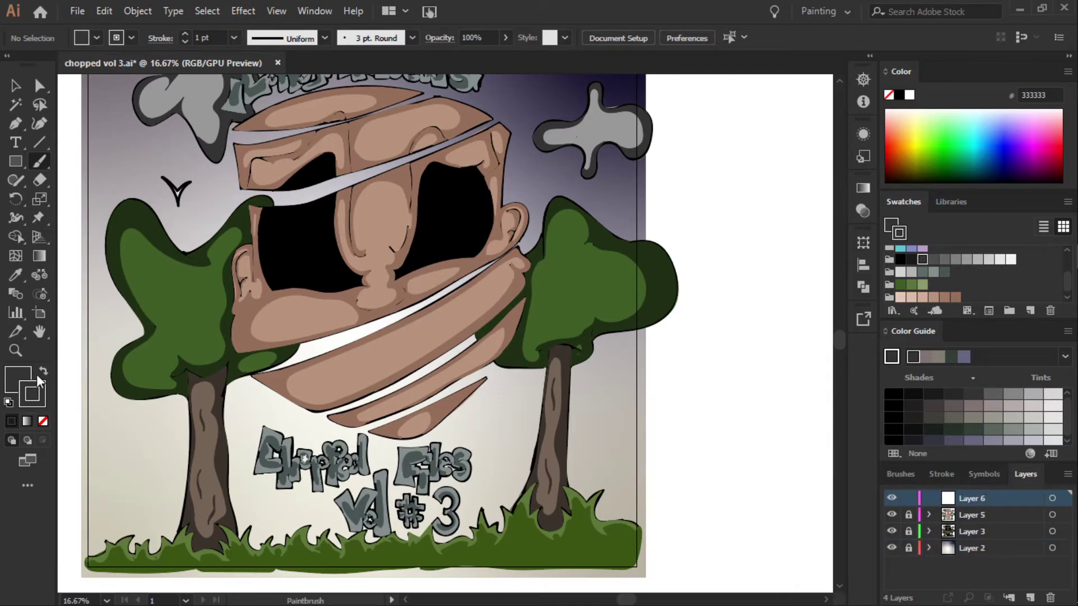
pyautogui.scroll(3, 954, 270)
pyautogui.click(888, 251)
pyautogui.click(233, 38)
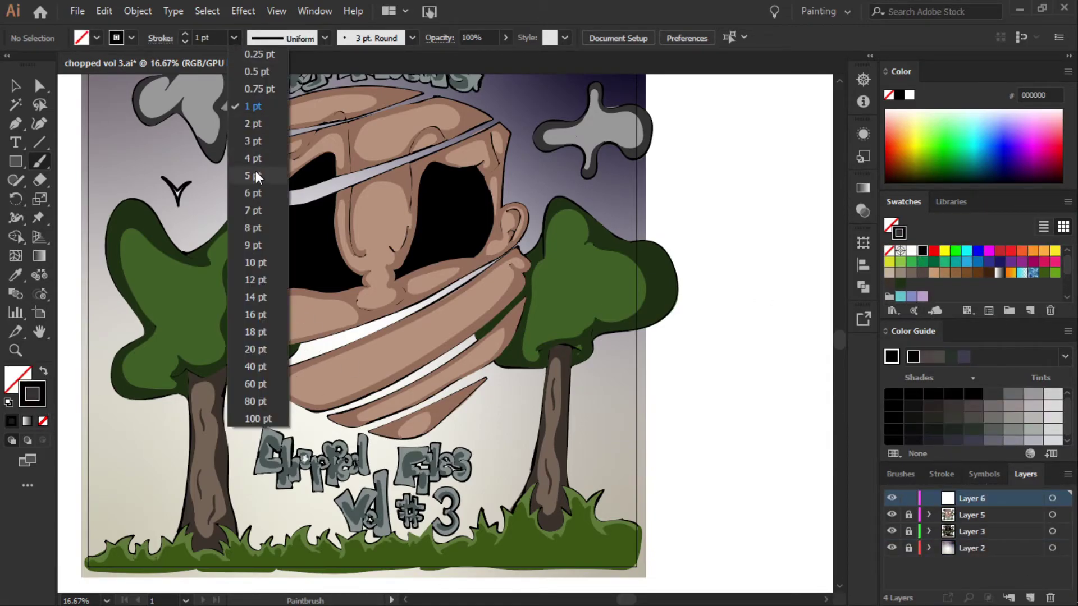
pyautogui.click(247, 158)
pyautogui.click(106, 601)
pyautogui.click(133, 442)
# - Set the stroke weight to 3 pt and outline the right cloud's edges in black
pyautogui.scroll(10, 842, 342)
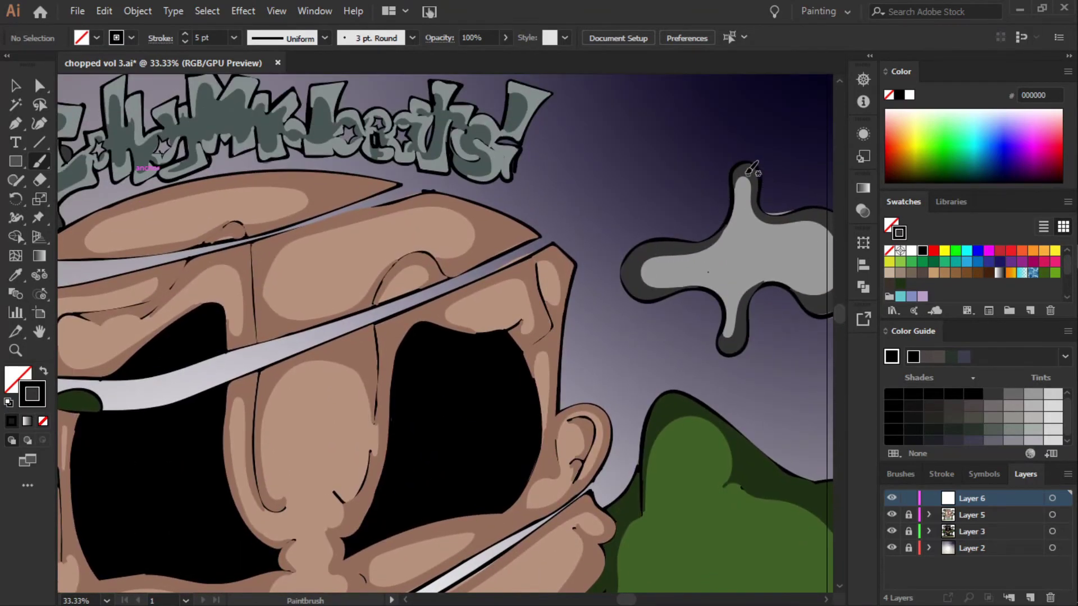
pyautogui.click(233, 38)
pyautogui.click(254, 142)
pyautogui.moveTo(759, 195); pyautogui.dragTo(784, 229)
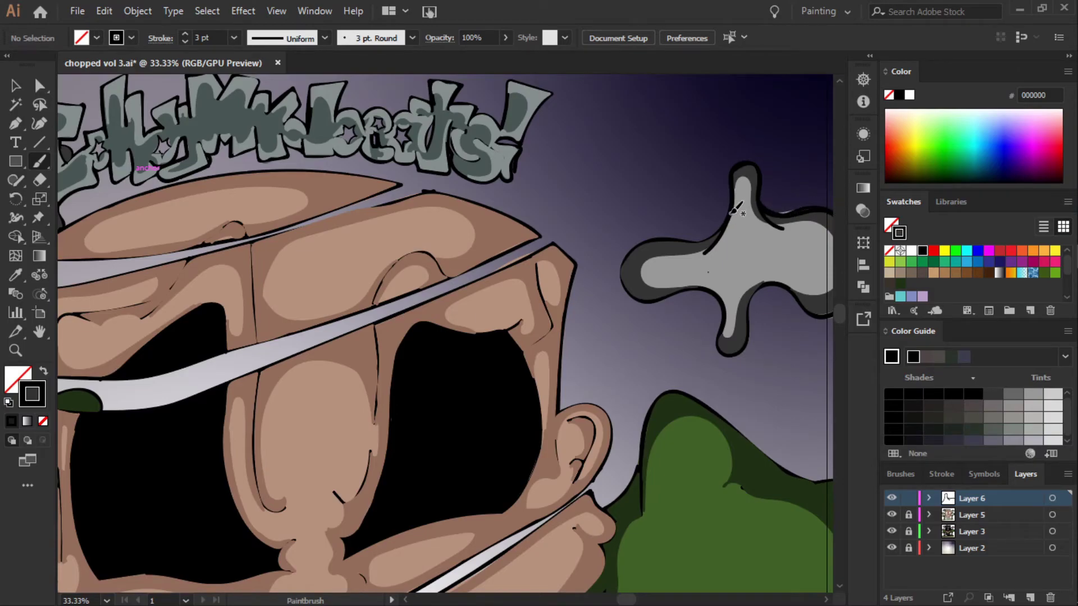
pyautogui.moveTo(703, 239)
pyautogui.mouseDown()
pyautogui.moveTo(727, 285)
pyautogui.moveTo(778, 273)
pyautogui.mouseUp()
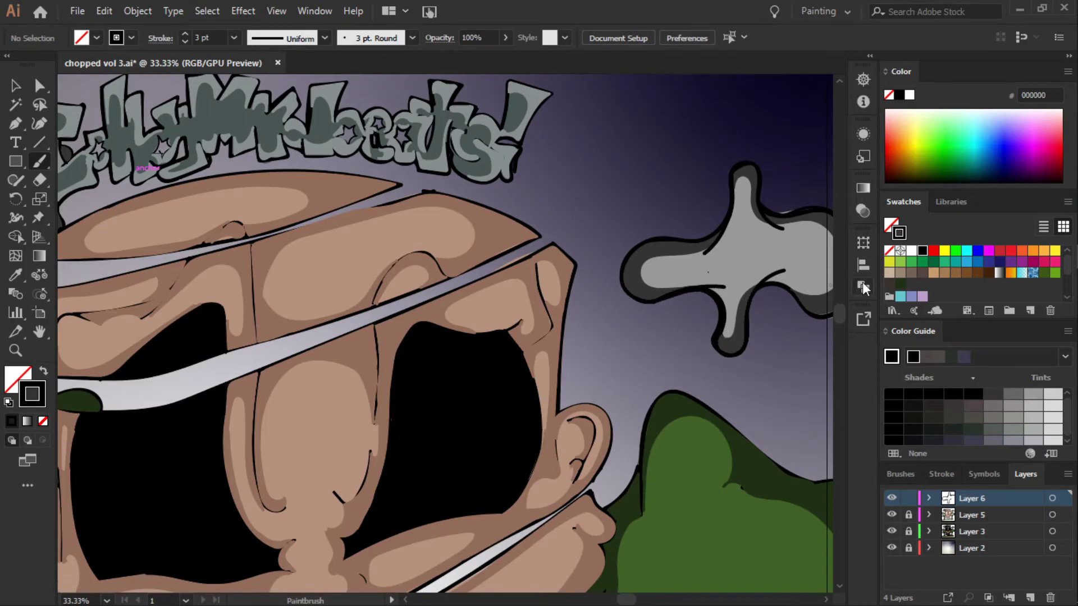
pyautogui.moveTo(747, 336); pyautogui.dragTo(780, 286)
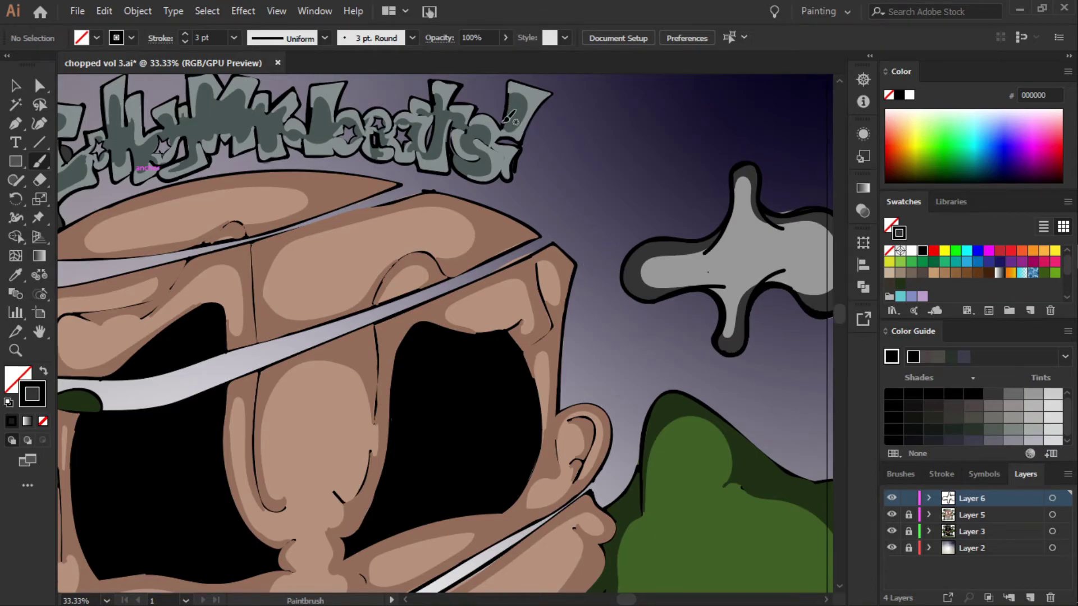
# - Outline the exclamation mark, the green hill's edges and the final s in black
pyautogui.moveTo(508, 117); pyautogui.dragTo(514, 75)
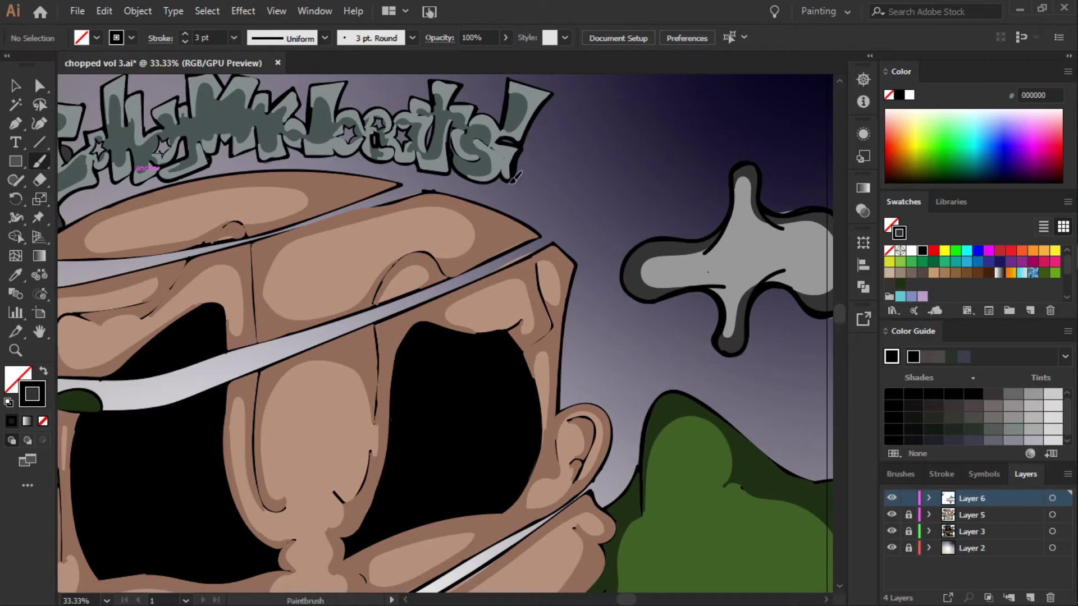
pyautogui.moveTo(640, 514); pyautogui.dragTo(651, 420)
pyautogui.moveTo(732, 422); pyautogui.dragTo(832, 481)
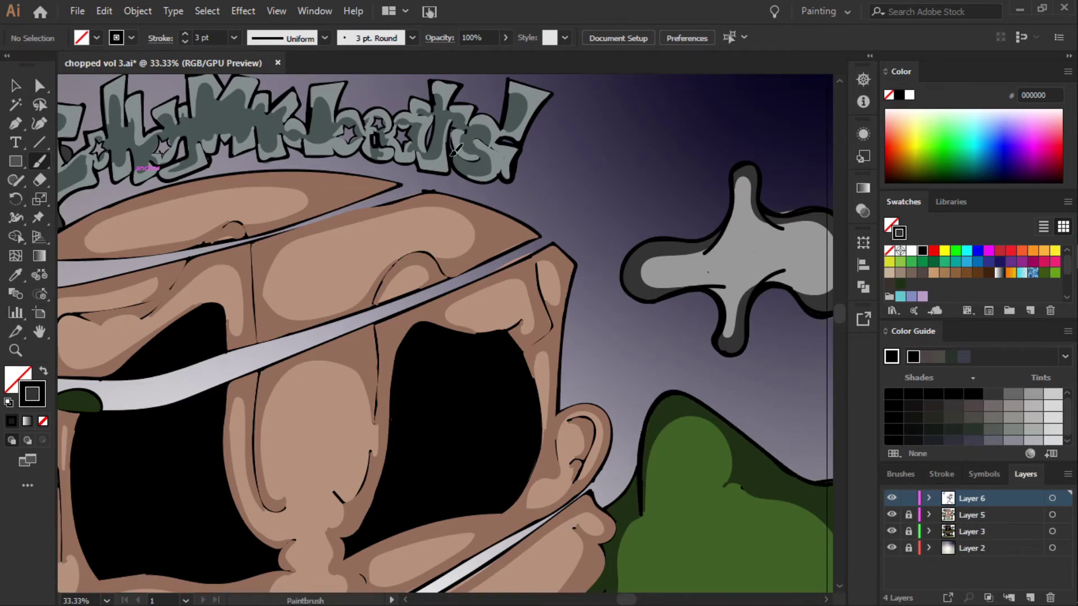
pyautogui.moveTo(452, 99); pyautogui.dragTo(494, 113)
pyautogui.moveTo(522, 178); pyautogui.dragTo(455, 183)
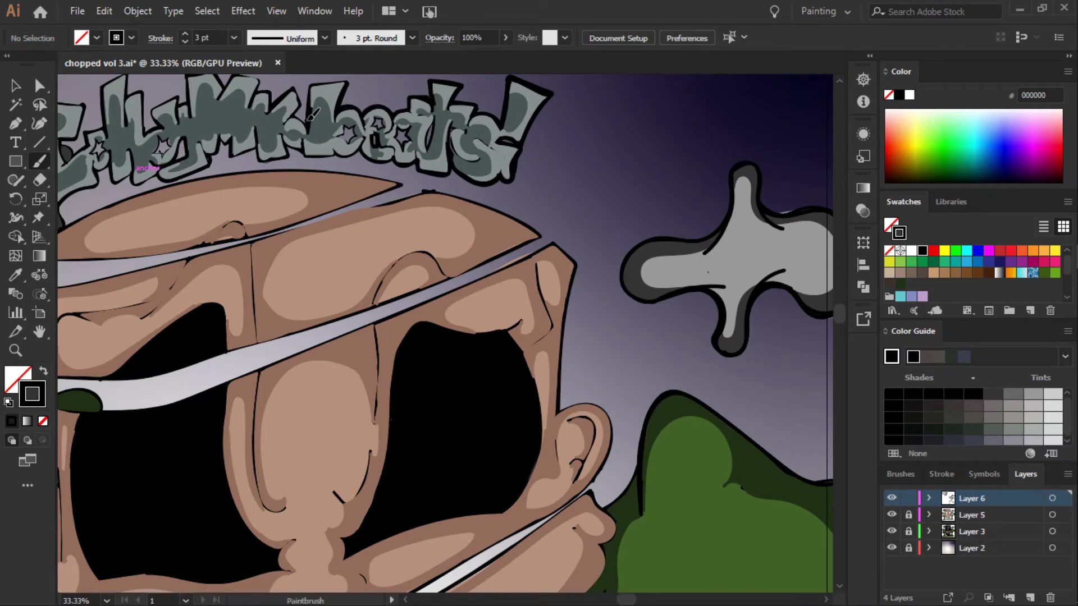
pyautogui.moveTo(309, 106)
pyautogui.mouseDown()
pyautogui.moveTo(309, 90)
pyautogui.moveTo(341, 84)
pyautogui.mouseUp()
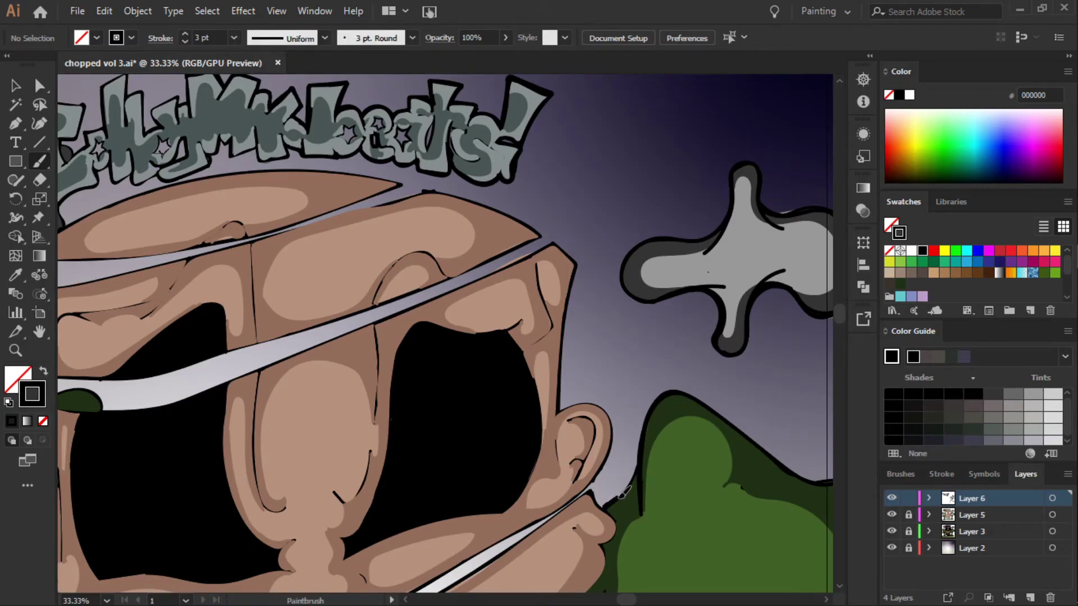
# - Outline the first letter and the grey cloud's edges in black, then set a 2 pt stroke
pyautogui.scroll(3, 846, 318)
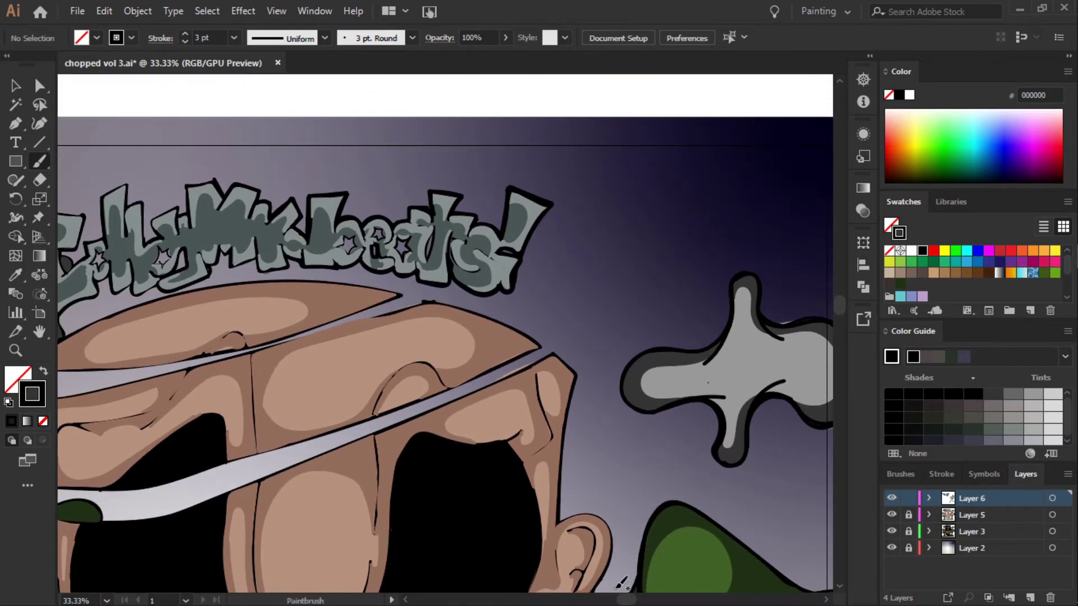
pyautogui.hscroll(-5, 620, 584)
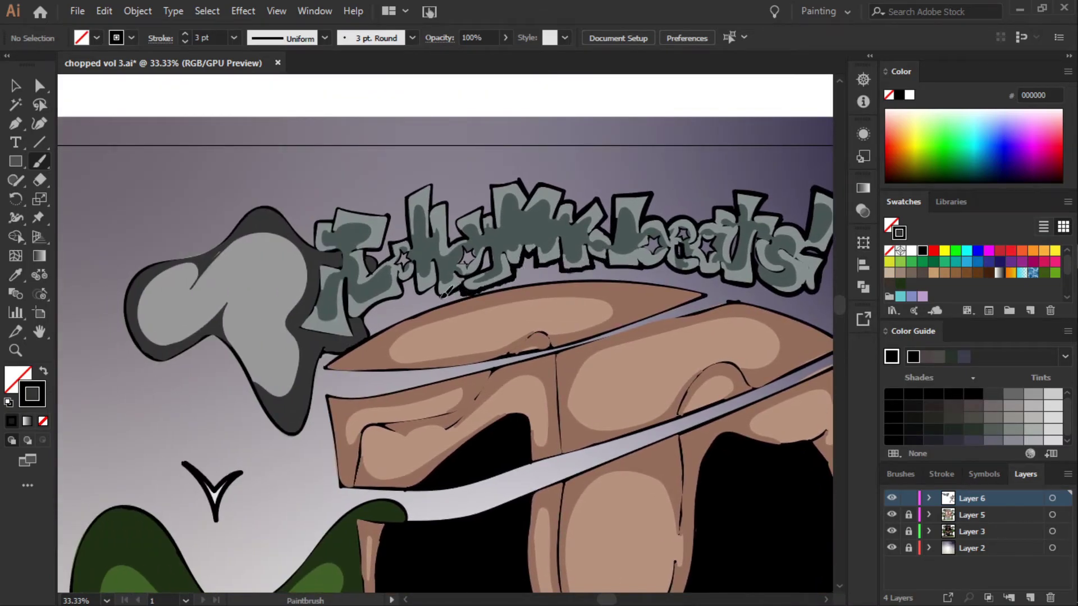
pyautogui.moveTo(444, 293); pyautogui.dragTo(442, 289)
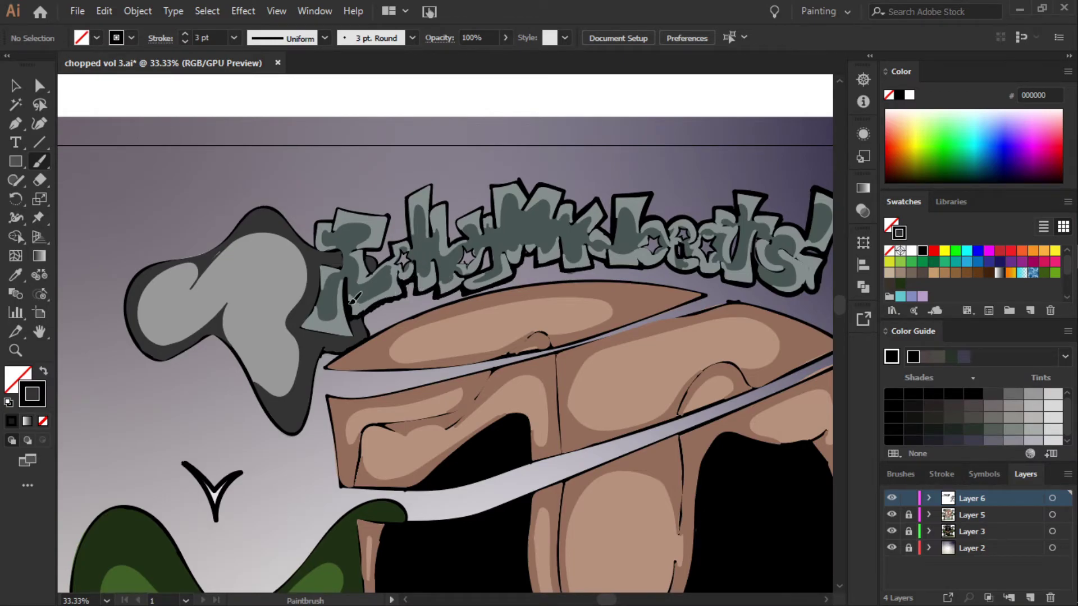
pyautogui.moveTo(354, 298)
pyautogui.mouseDown()
pyautogui.moveTo(324, 263)
pyautogui.moveTo(322, 226)
pyautogui.moveTo(384, 262)
pyautogui.moveTo(436, 180)
pyautogui.moveTo(459, 216)
pyautogui.moveTo(496, 186)
pyautogui.moveTo(460, 220)
pyautogui.moveTo(439, 186)
pyautogui.mouseUp()
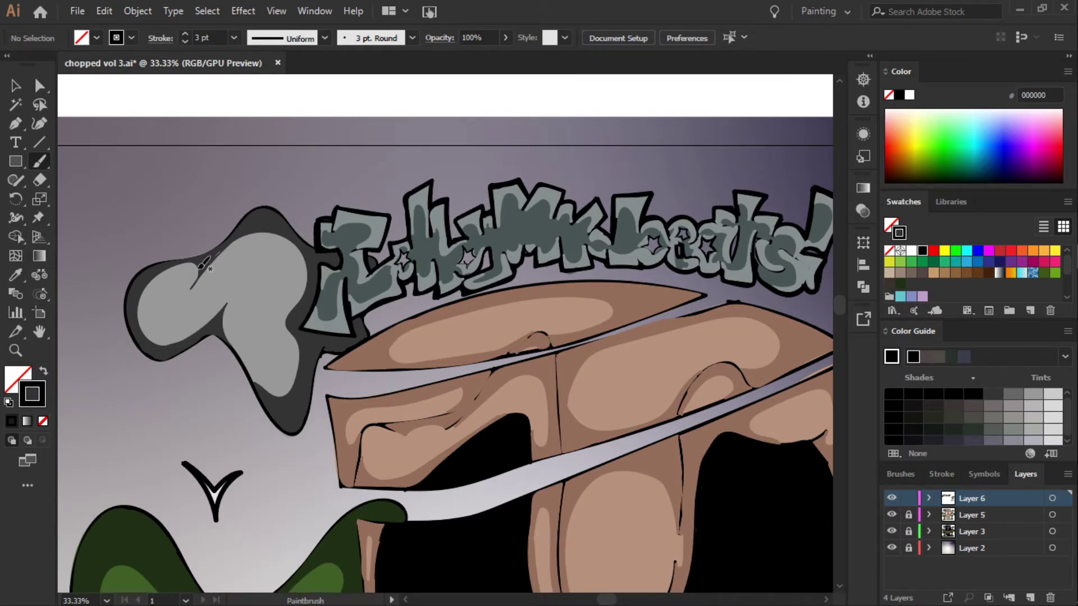
pyautogui.moveTo(192, 285)
pyautogui.mouseDown()
pyautogui.moveTo(294, 211)
pyautogui.moveTo(316, 246)
pyautogui.mouseUp()
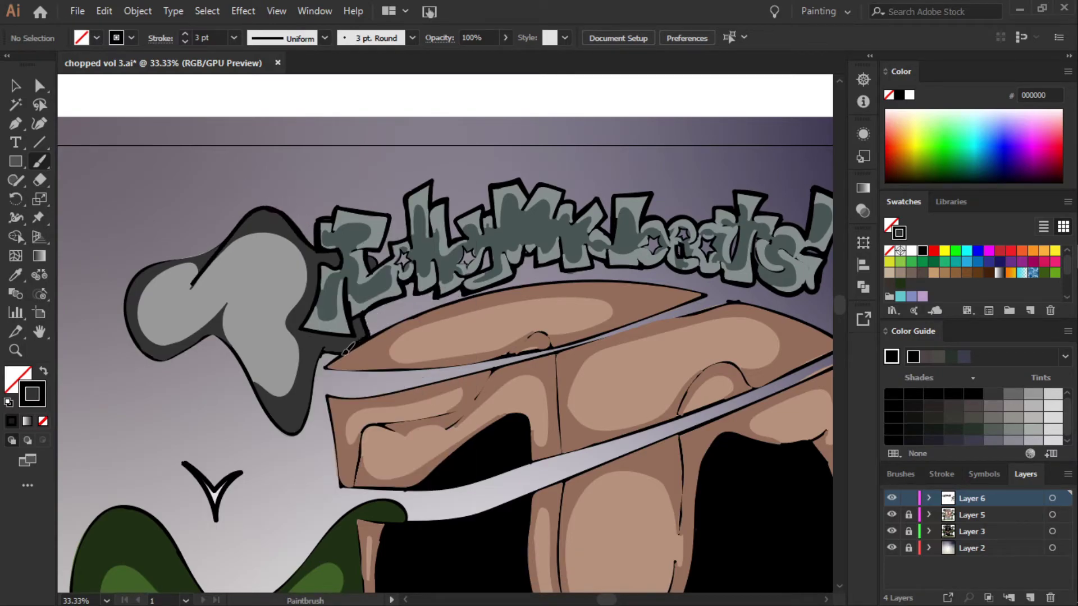
pyautogui.moveTo(334, 344); pyautogui.dragTo(267, 401)
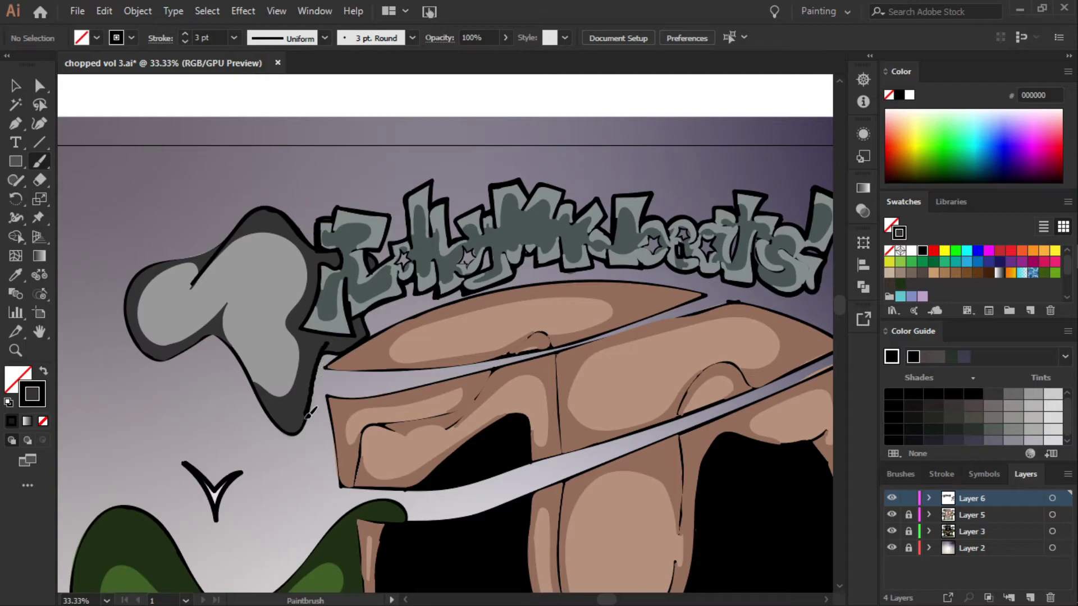
pyautogui.moveTo(250, 222)
pyautogui.mouseDown()
pyautogui.moveTo(128, 316)
pyautogui.moveTo(227, 313)
pyautogui.mouseUp()
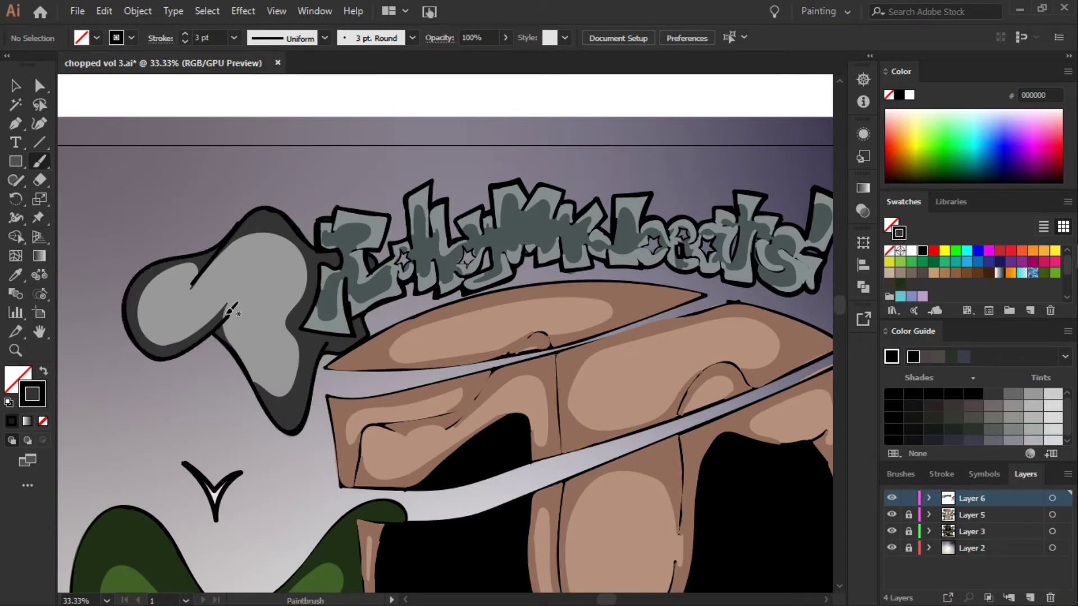
pyautogui.moveTo(240, 222); pyautogui.dragTo(268, 209)
pyautogui.click(233, 37)
pyautogui.click(268, 106)
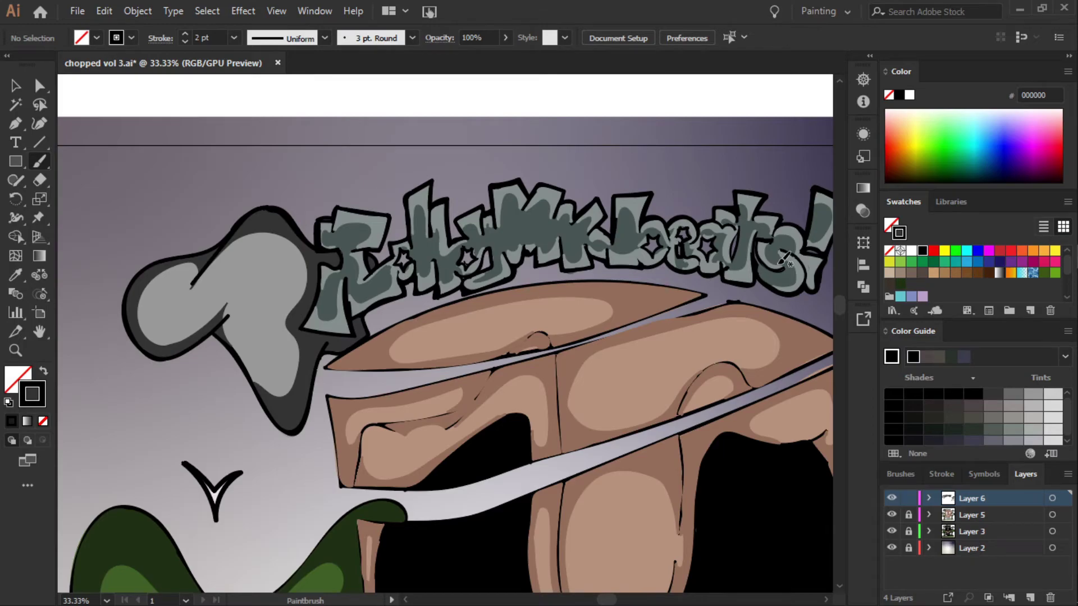
# - Scroll down to the 'Chopped Files Vol #3' lettering above the grass
pyautogui.scroll(-10, 785, 260)
pyautogui.scroll(-5, 410, 207)
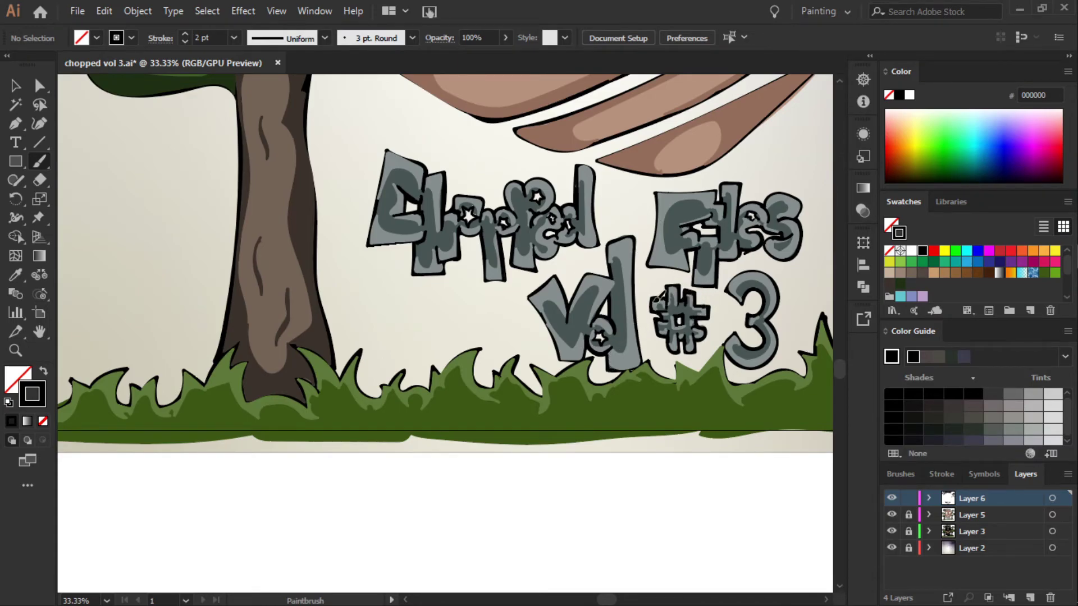
# - Set the stroke weight back to 3 pt and outline the C and d of 'Chopped'
pyautogui.moveTo(692, 330); pyautogui.dragTo(696, 327)
pyautogui.click(234, 38)
pyautogui.click(247, 176)
pyautogui.moveTo(384, 150)
pyautogui.mouseDown()
pyautogui.moveTo(368, 245)
pyautogui.moveTo(416, 246)
pyautogui.moveTo(443, 273)
pyautogui.moveTo(485, 277)
pyautogui.moveTo(589, 245)
pyautogui.mouseUp()
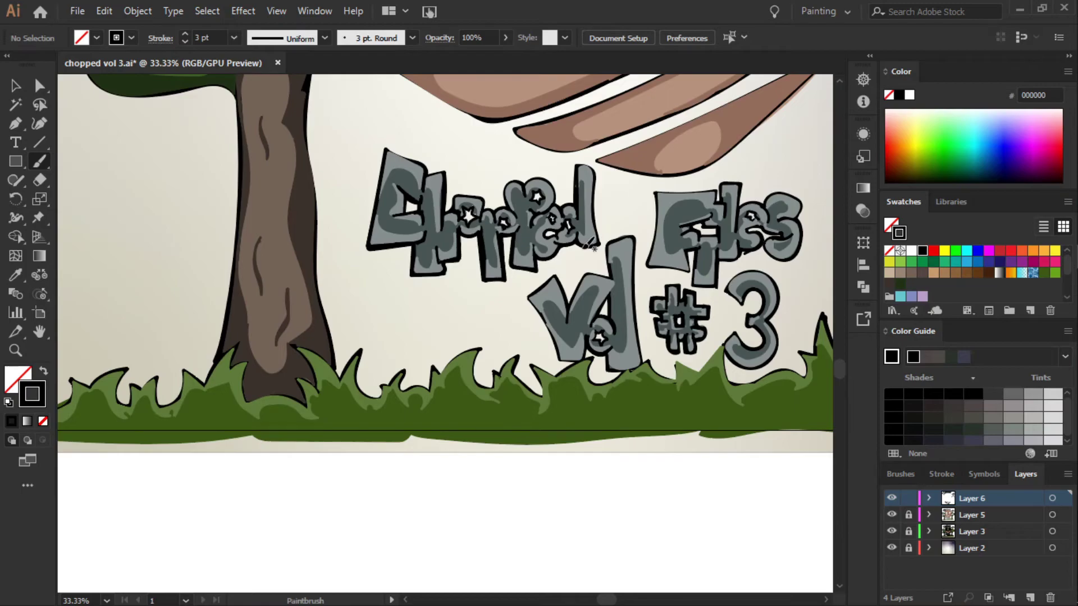
pyautogui.moveTo(398, 155); pyautogui.dragTo(560, 181)
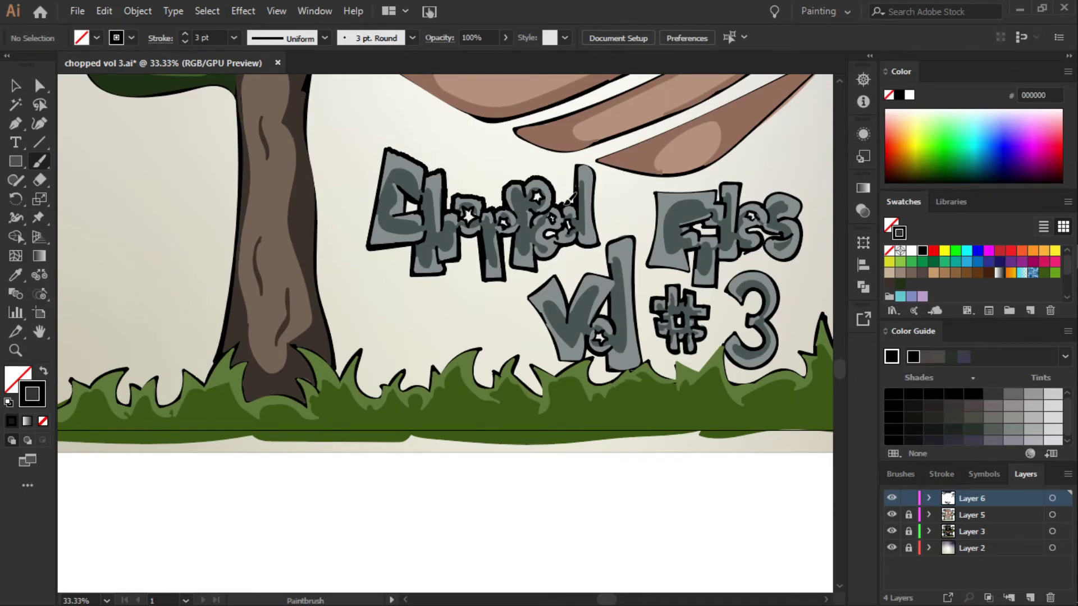
pyautogui.moveTo(600, 164); pyautogui.dragTo(642, 363)
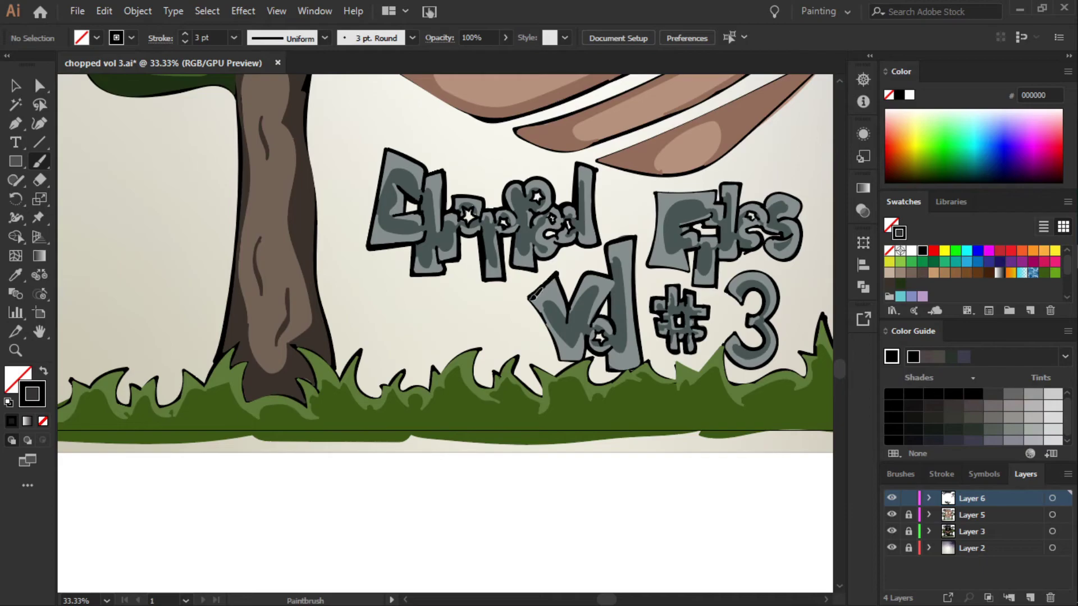
# - Outline 'Vol', the F and tops of 'Files', and the # in black
pyautogui.moveTo(532, 284)
pyautogui.mouseDown()
pyautogui.moveTo(562, 357)
pyautogui.moveTo(645, 362)
pyautogui.mouseUp()
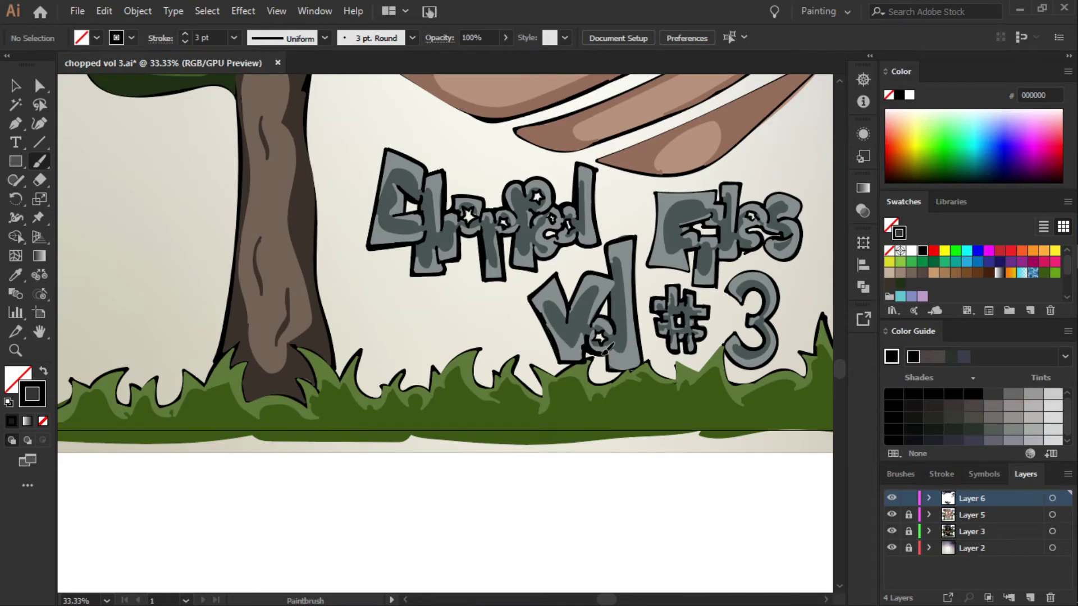
pyautogui.moveTo(636, 242); pyautogui.dragTo(645, 362)
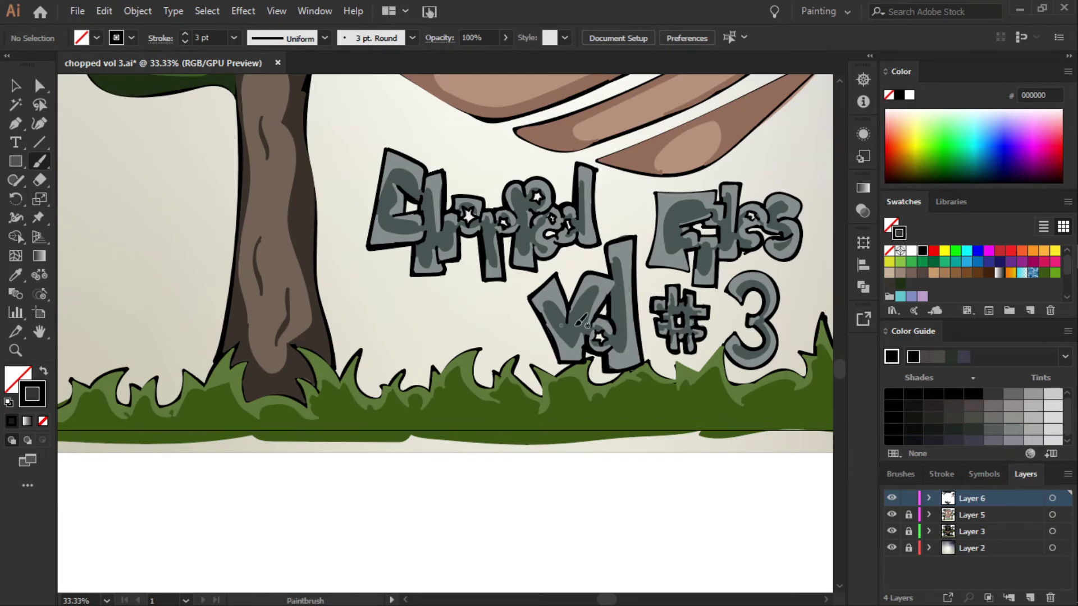
pyautogui.moveTo(656, 187); pyautogui.dragTo(646, 267)
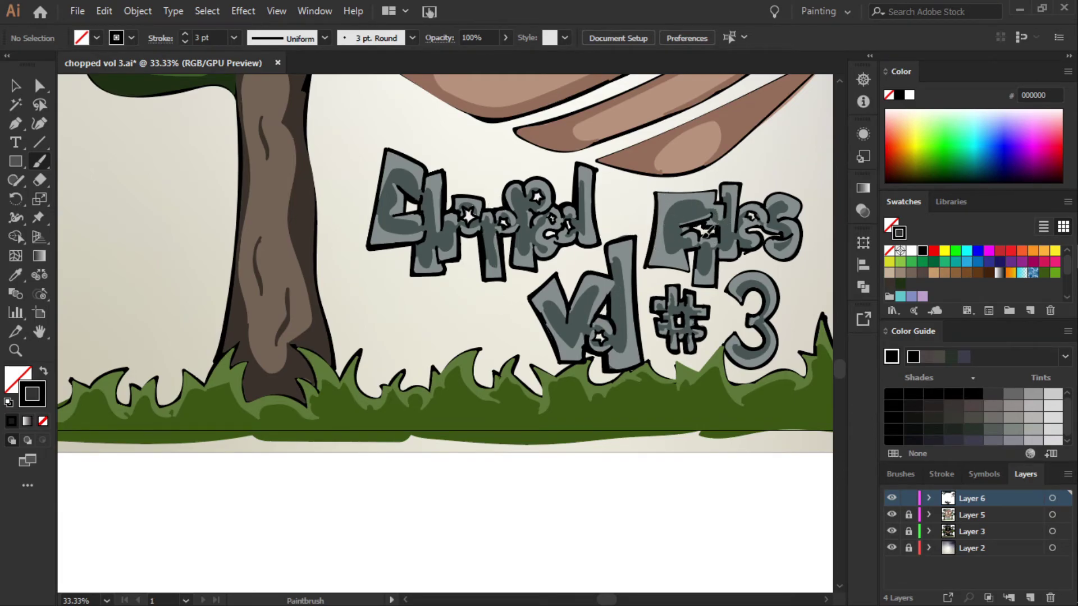
pyautogui.moveTo(699, 272); pyautogui.dragTo(652, 262)
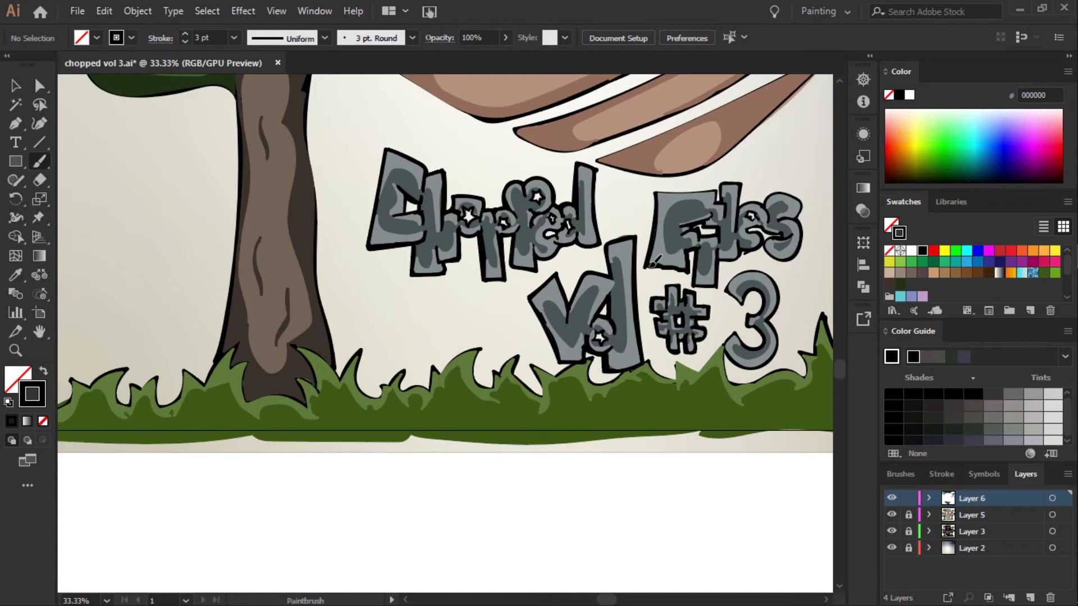
pyautogui.moveTo(656, 190)
pyautogui.mouseDown()
pyautogui.moveTo(754, 192)
pyautogui.moveTo(774, 231)
pyautogui.mouseUp()
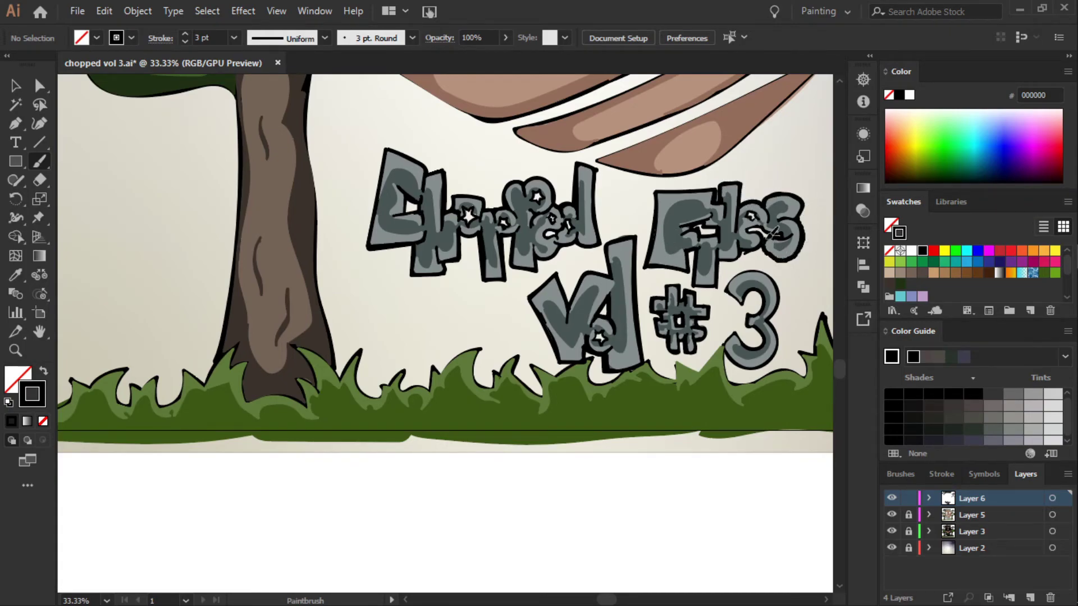
pyautogui.moveTo(724, 258)
pyautogui.mouseDown()
pyautogui.moveTo(693, 292)
pyautogui.moveTo(698, 247)
pyautogui.mouseUp()
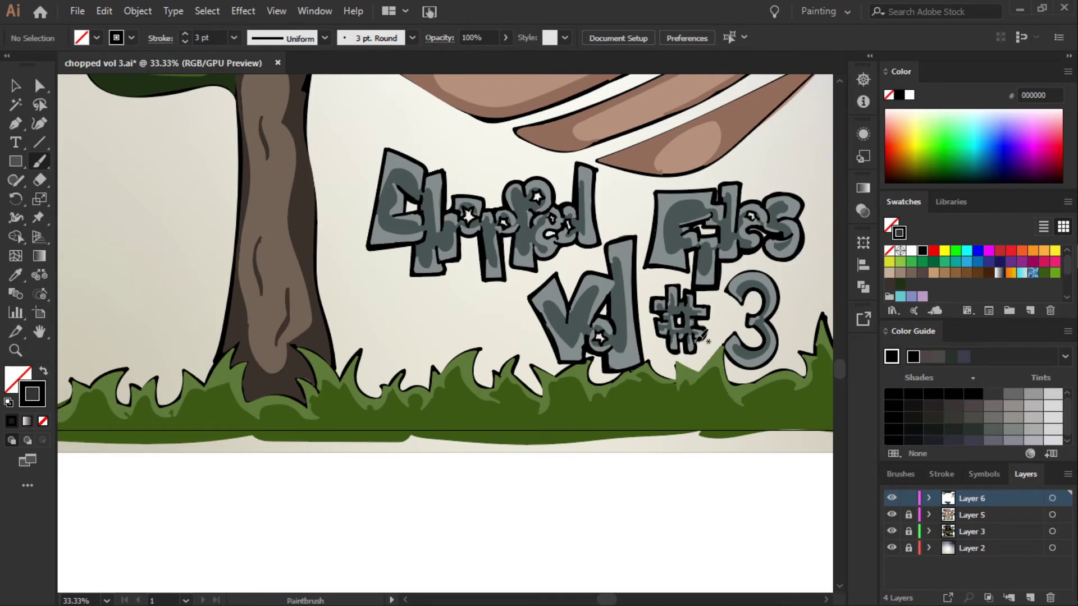
pyautogui.moveTo(703, 298)
pyautogui.mouseDown()
pyautogui.moveTo(690, 340)
pyautogui.moveTo(706, 343)
pyautogui.moveTo(748, 296)
pyautogui.moveTo(778, 310)
pyautogui.mouseUp()
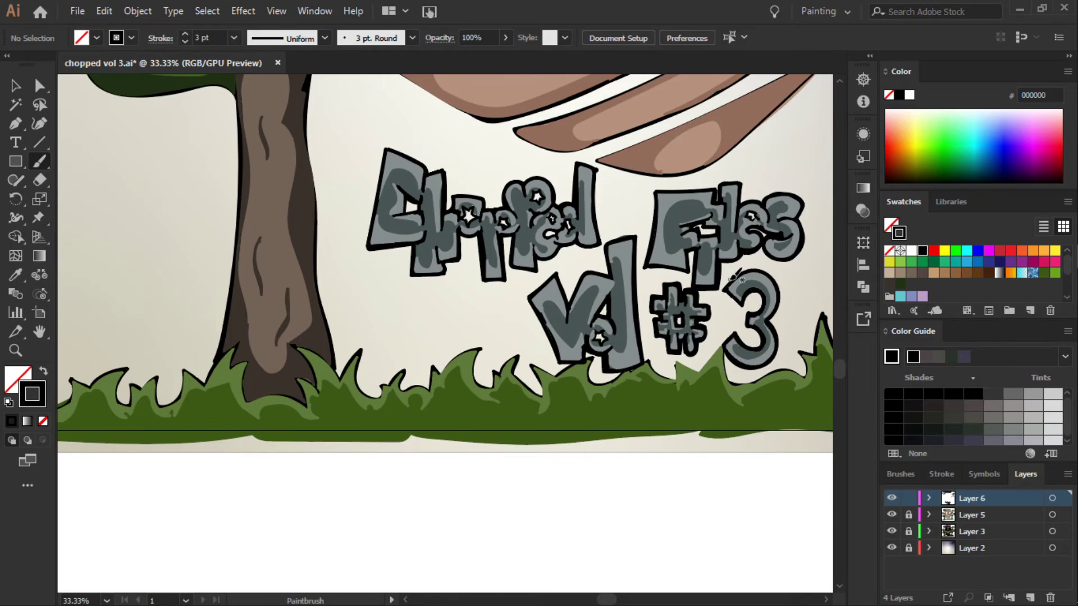
# - Outline both sides of the tree trunk and the canopy's lower edges in black
pyautogui.hscroll(-5, 831, 331)
pyautogui.scroll(4, 839, 368)
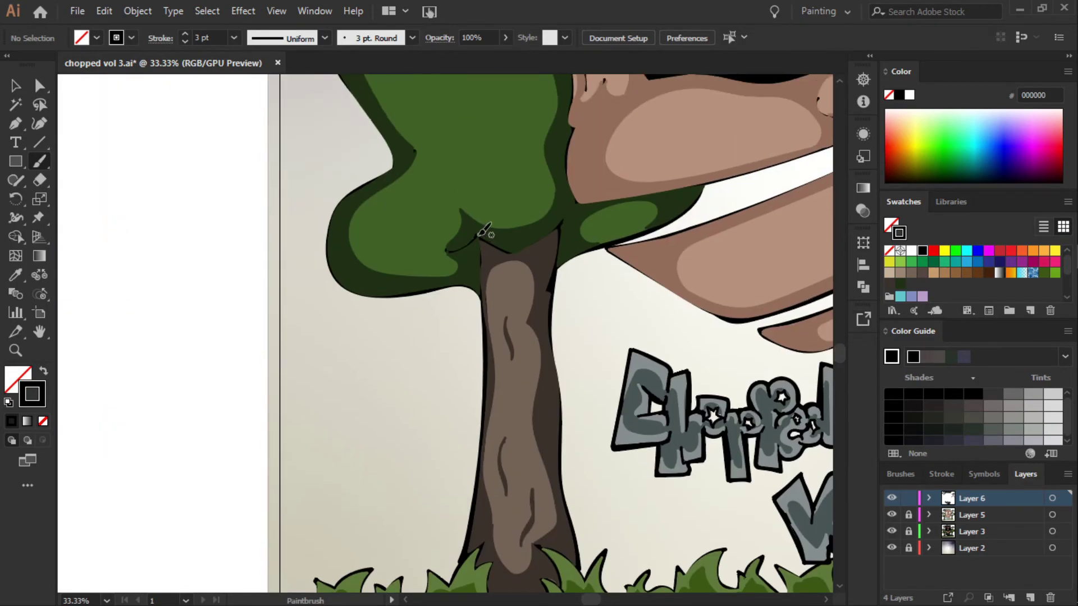
pyautogui.moveTo(483, 293); pyautogui.dragTo(460, 562)
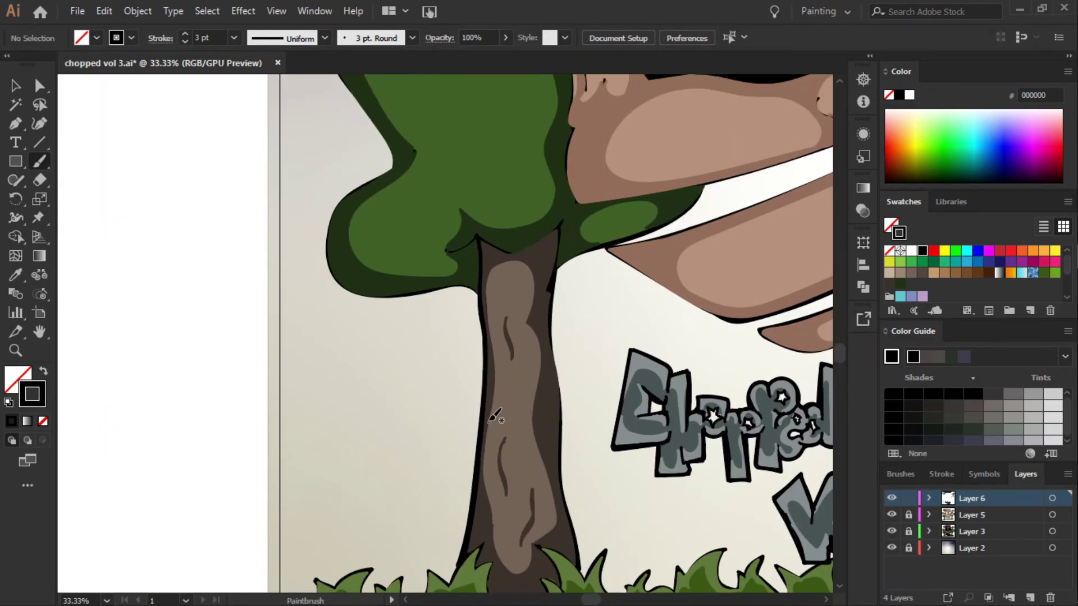
pyautogui.moveTo(566, 220)
pyautogui.mouseDown()
pyautogui.moveTo(560, 458)
pyautogui.moveTo(586, 564)
pyautogui.mouseUp()
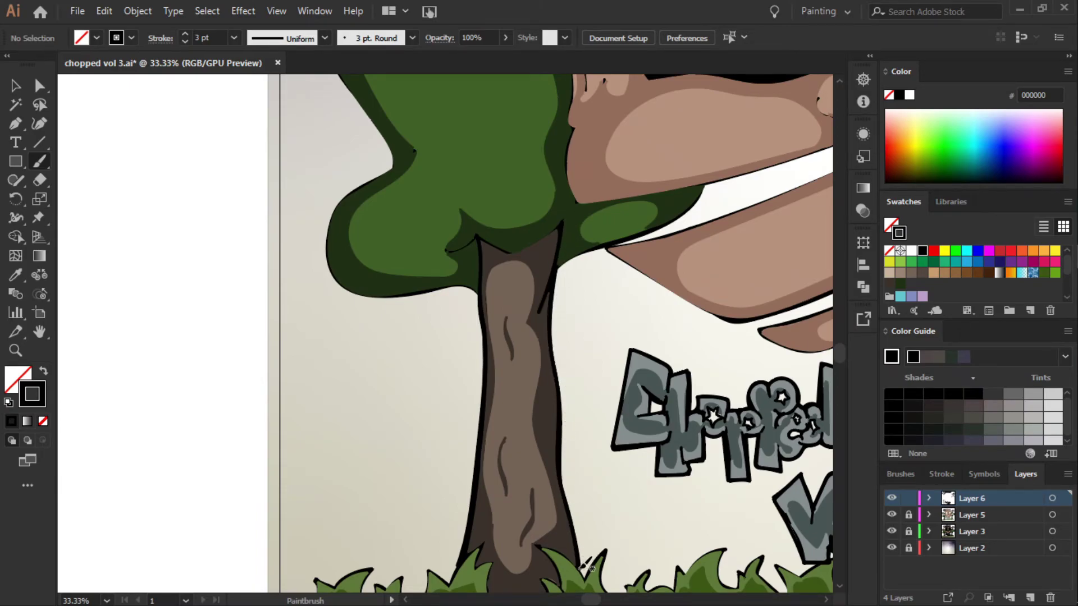
pyautogui.moveTo(423, 139)
pyautogui.mouseDown()
pyautogui.moveTo(333, 243)
pyautogui.moveTo(365, 294)
pyautogui.moveTo(477, 283)
pyautogui.mouseUp()
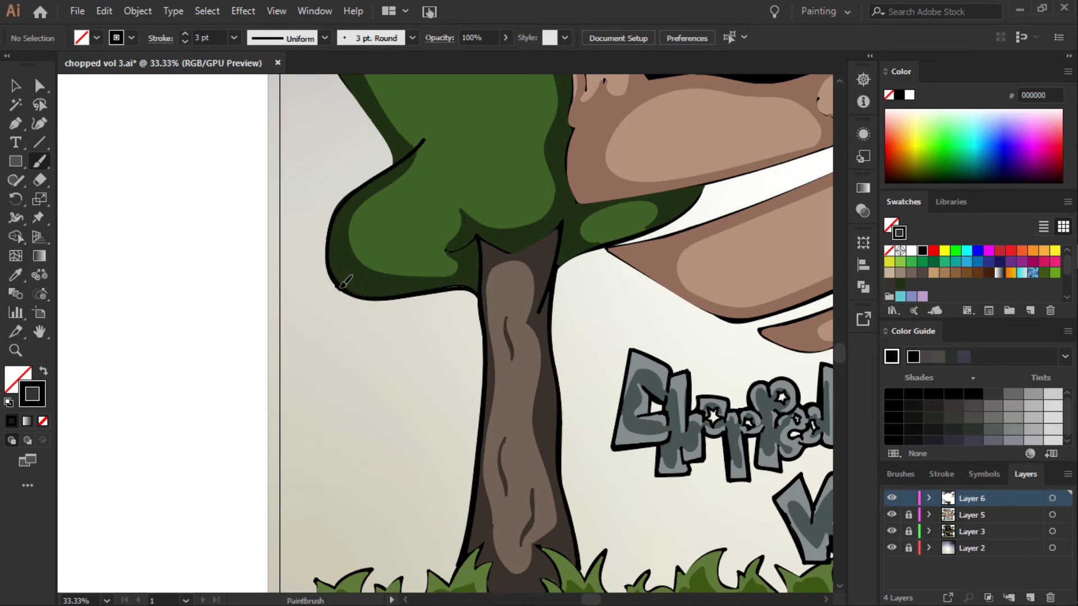
pyautogui.moveTo(340, 288); pyautogui.dragTo(501, 289)
pyautogui.moveTo(446, 251)
pyautogui.mouseDown()
pyautogui.moveTo(490, 219)
pyautogui.moveTo(573, 212)
pyautogui.mouseUp()
pyautogui.moveTo(557, 269); pyautogui.dragTo(672, 222)
# - Outline the upper canopy's left edge, notch and right edge, plus the grass's left edge
pyautogui.scroll(3, 840, 346)
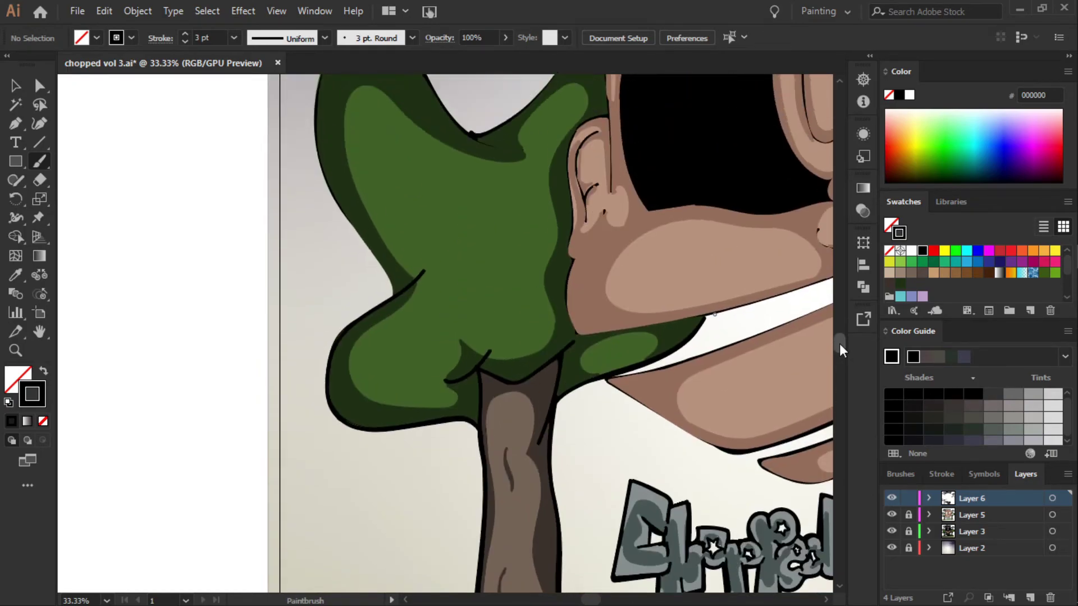
pyautogui.scroll(2, 840, 346)
pyautogui.moveTo(407, 377)
pyautogui.mouseDown()
pyautogui.moveTo(321, 231)
pyautogui.moveTo(325, 130)
pyautogui.moveTo(387, 100)
pyautogui.moveTo(448, 177)
pyautogui.moveTo(512, 227)
pyautogui.mouseUp()
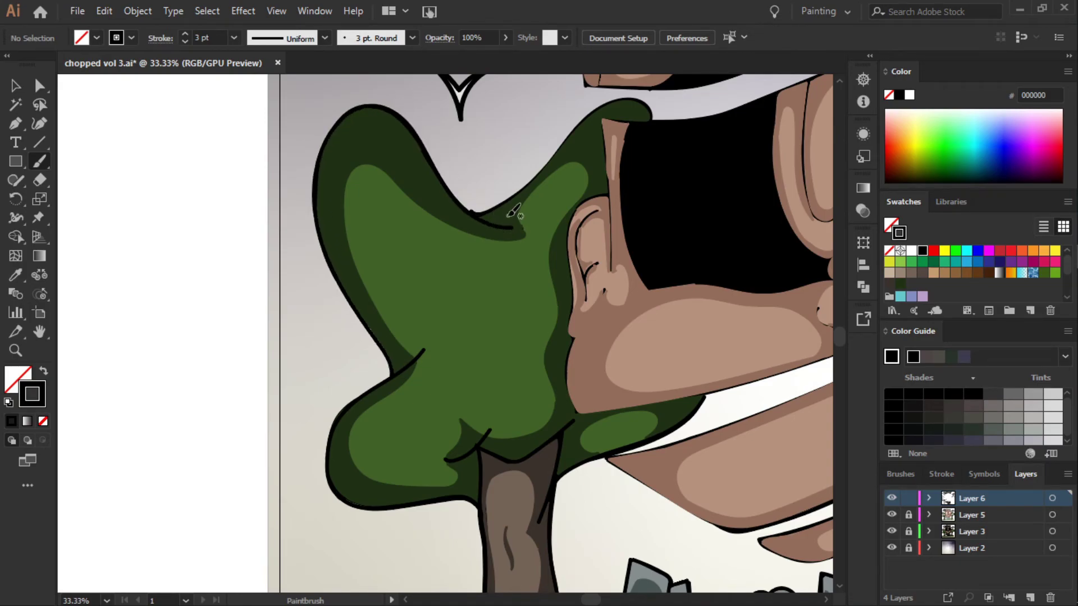
pyautogui.moveTo(317, 173); pyautogui.dragTo(389, 371)
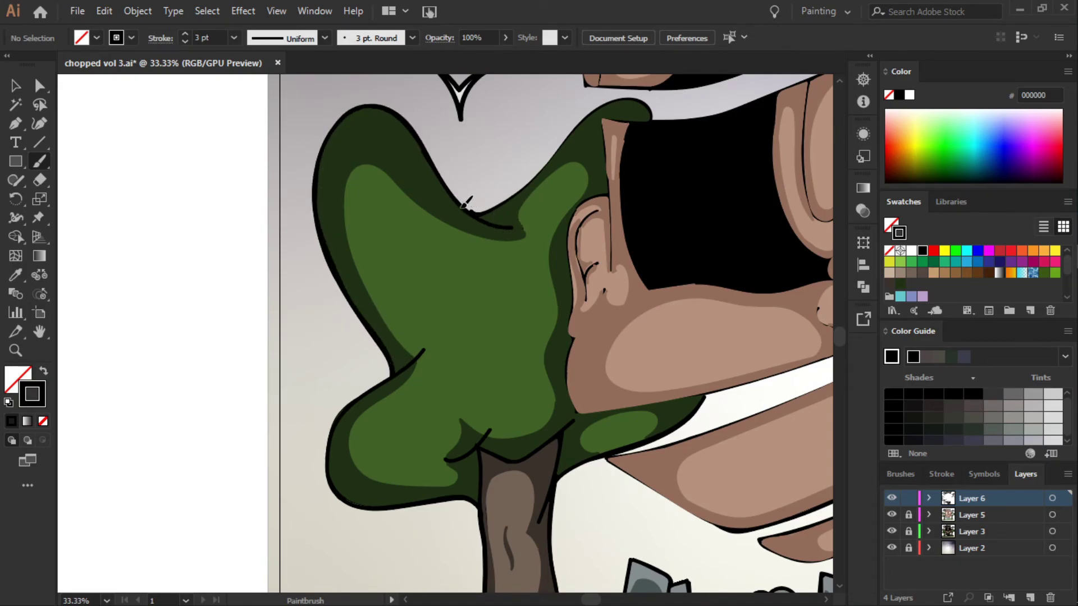
pyautogui.moveTo(464, 205)
pyautogui.mouseDown()
pyautogui.moveTo(630, 97)
pyautogui.moveTo(657, 122)
pyautogui.mouseUp()
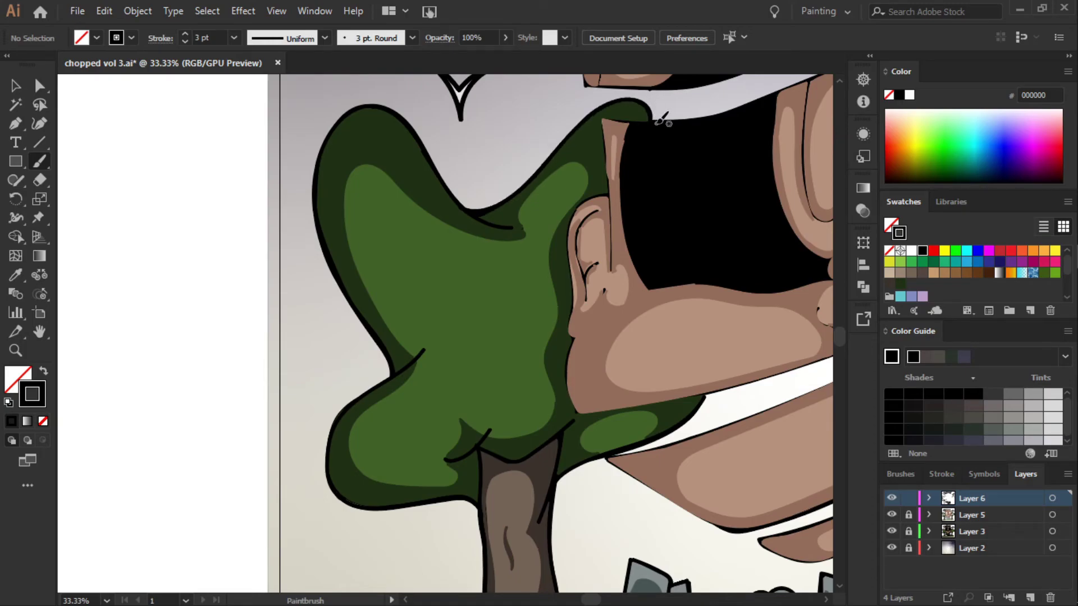
pyautogui.moveTo(840, 337)
pyautogui.mouseDown()
pyautogui.moveTo(844, 329)
pyautogui.moveTo(839, 382)
pyautogui.mouseUp()
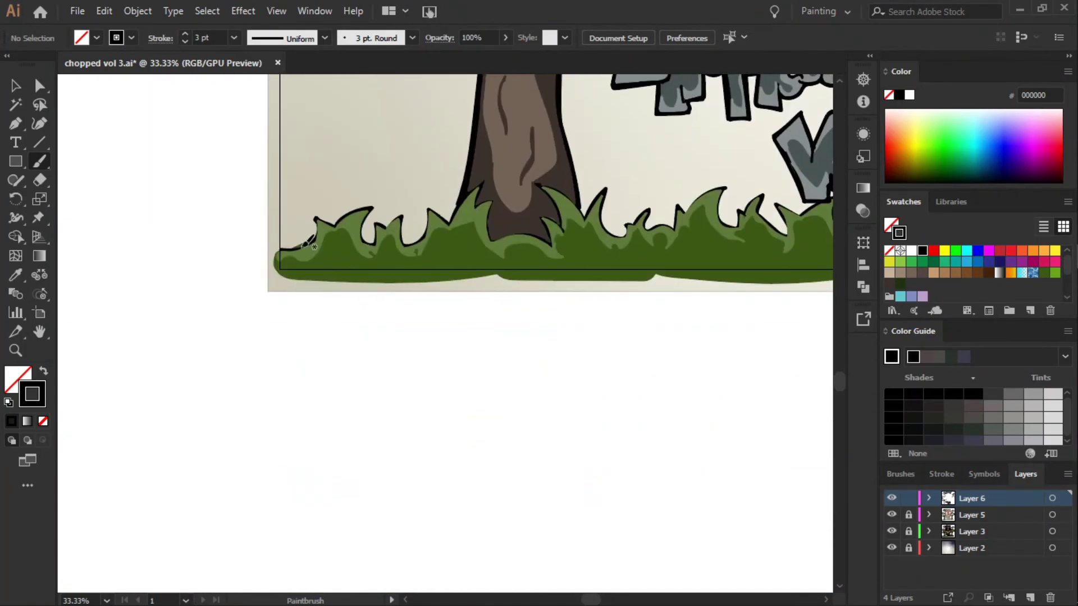
# - Outline the grass's left edge and the right-side grass blades beside the trunk in black
pyautogui.moveTo(280, 247)
pyautogui.mouseDown()
pyautogui.moveTo(307, 245)
pyautogui.moveTo(314, 216)
pyautogui.moveTo(374, 207)
pyautogui.moveTo(377, 238)
pyautogui.moveTo(433, 211)
pyautogui.moveTo(460, 223)
pyautogui.moveTo(487, 181)
pyautogui.moveTo(503, 233)
pyautogui.moveTo(560, 230)
pyautogui.moveTo(552, 243)
pyautogui.moveTo(497, 240)
pyautogui.mouseUp()
pyautogui.moveTo(537, 183)
pyautogui.mouseDown()
pyautogui.moveTo(626, 231)
pyautogui.moveTo(651, 208)
pyautogui.mouseUp()
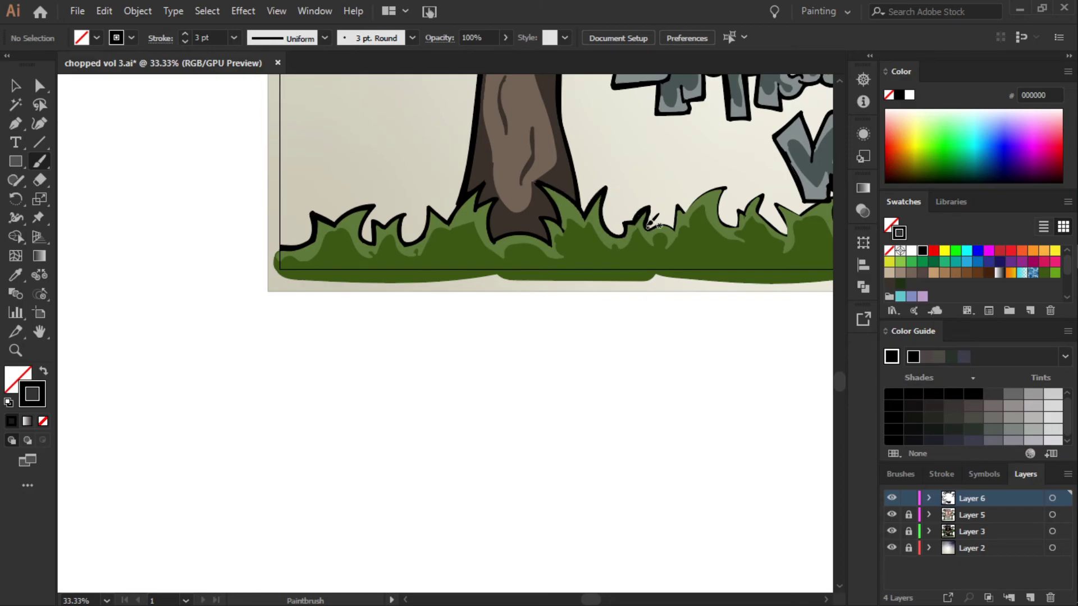
pyautogui.scroll(3, 651, 221)
pyautogui.hscroll(-5, 651, 222)
pyautogui.hscroll(-5, 763, 219)
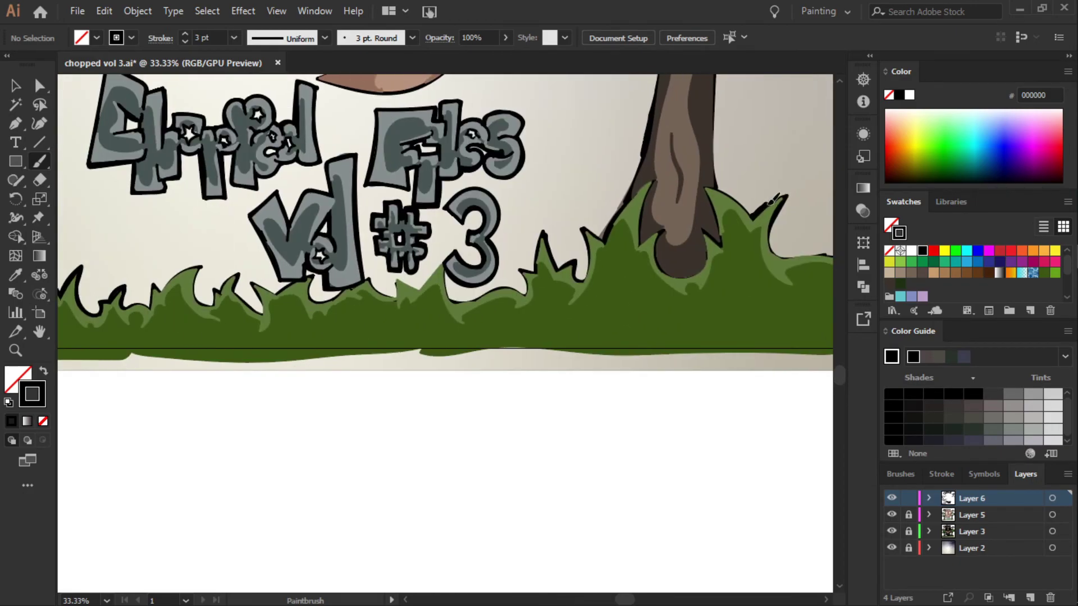
pyautogui.moveTo(771, 201)
pyautogui.mouseDown()
pyautogui.moveTo(774, 246)
pyautogui.moveTo(842, 256)
pyautogui.mouseUp()
pyautogui.moveTo(705, 178)
pyautogui.mouseDown()
pyautogui.moveTo(726, 239)
pyautogui.moveTo(704, 264)
pyautogui.moveTo(657, 255)
pyautogui.moveTo(645, 219)
pyautogui.moveTo(655, 180)
pyautogui.moveTo(584, 231)
pyautogui.moveTo(577, 277)
pyautogui.moveTo(544, 231)
pyautogui.moveTo(527, 273)
pyautogui.mouseUp()
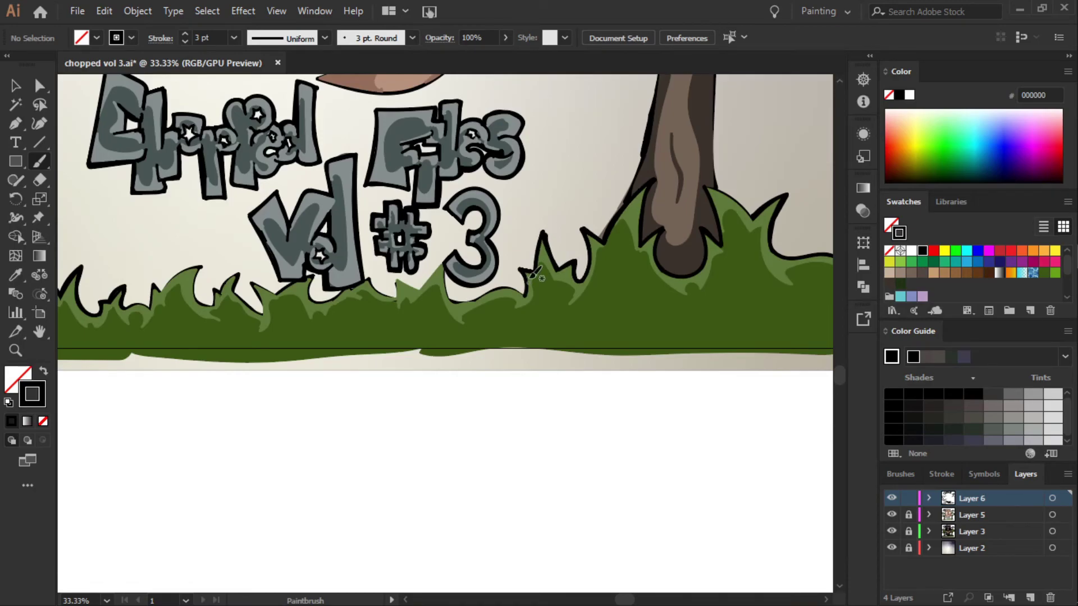
# - Trace the tree trunk's right and left edges and the grass below 'Vol'
pyautogui.moveTo(839, 375); pyautogui.dragTo(843, 357)
pyautogui.moveTo(725, 190); pyautogui.dragTo(717, 449)
pyautogui.moveTo(678, 171); pyautogui.dragTo(628, 465)
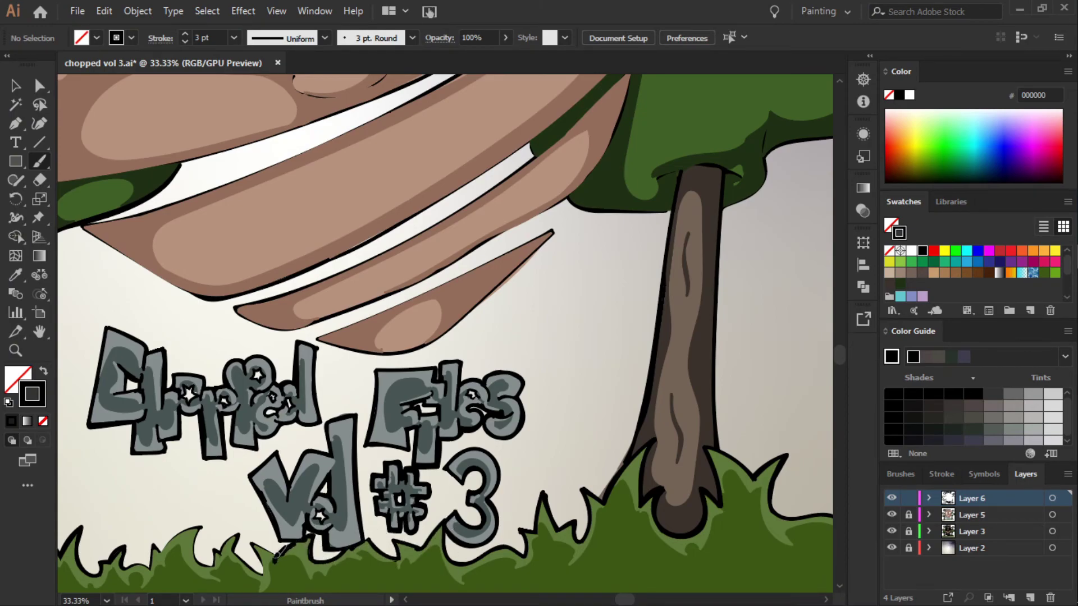
pyautogui.moveTo(275, 553)
pyautogui.mouseDown()
pyautogui.moveTo(249, 561)
pyautogui.moveTo(199, 527)
pyautogui.mouseUp()
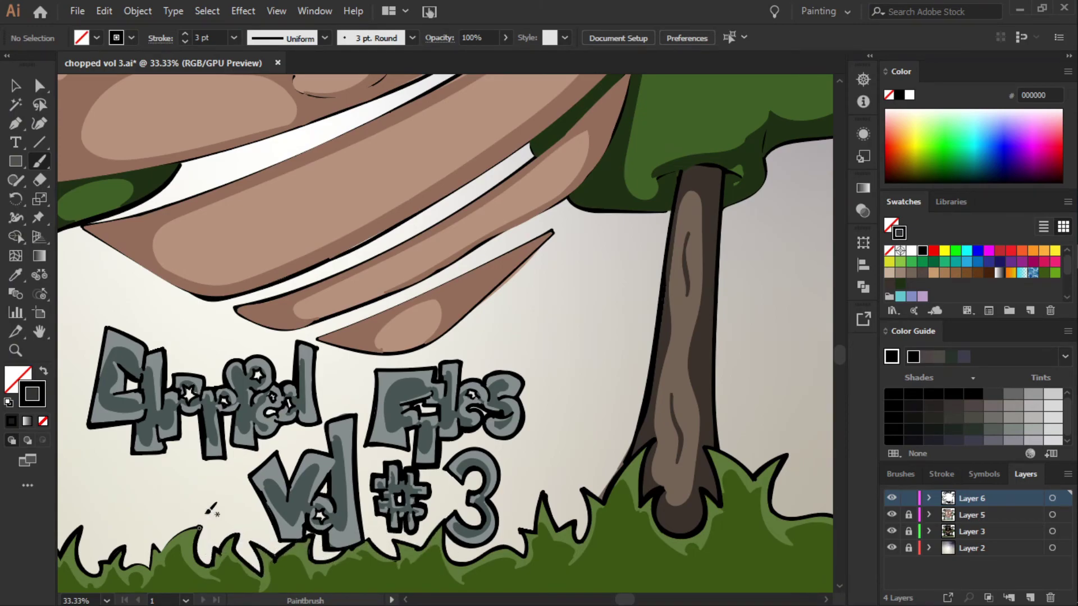
pyautogui.hscroll(-5, 548, 566)
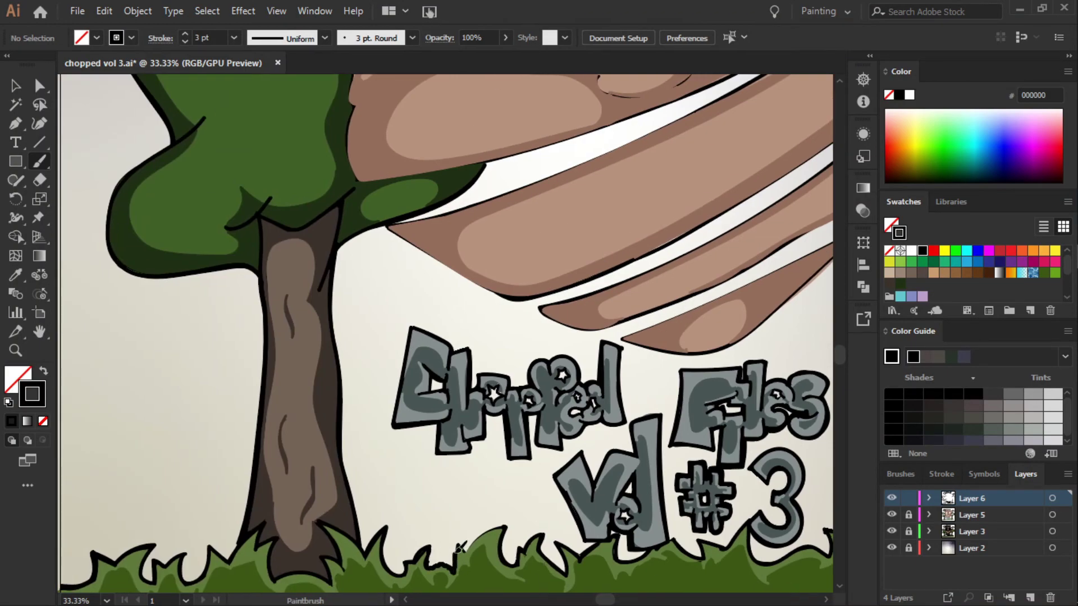
# - Outline a grass blade under the lettering, drop the brush to 2 pt, then outline the grass below the 3
pyautogui.moveTo(499, 561); pyautogui.dragTo(507, 523)
pyautogui.click(234, 38)
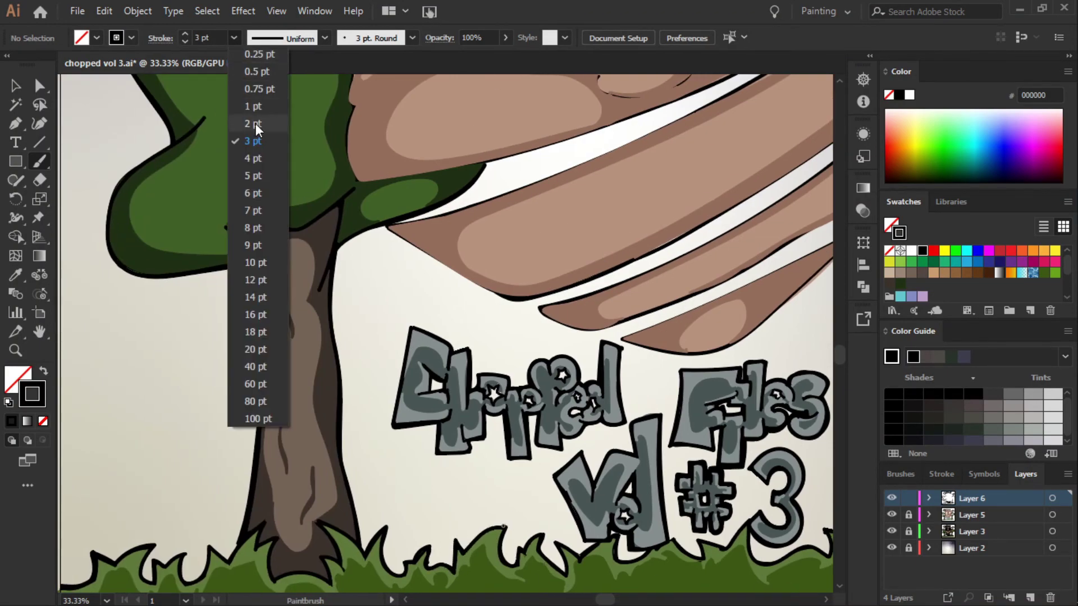
pyautogui.click(247, 110)
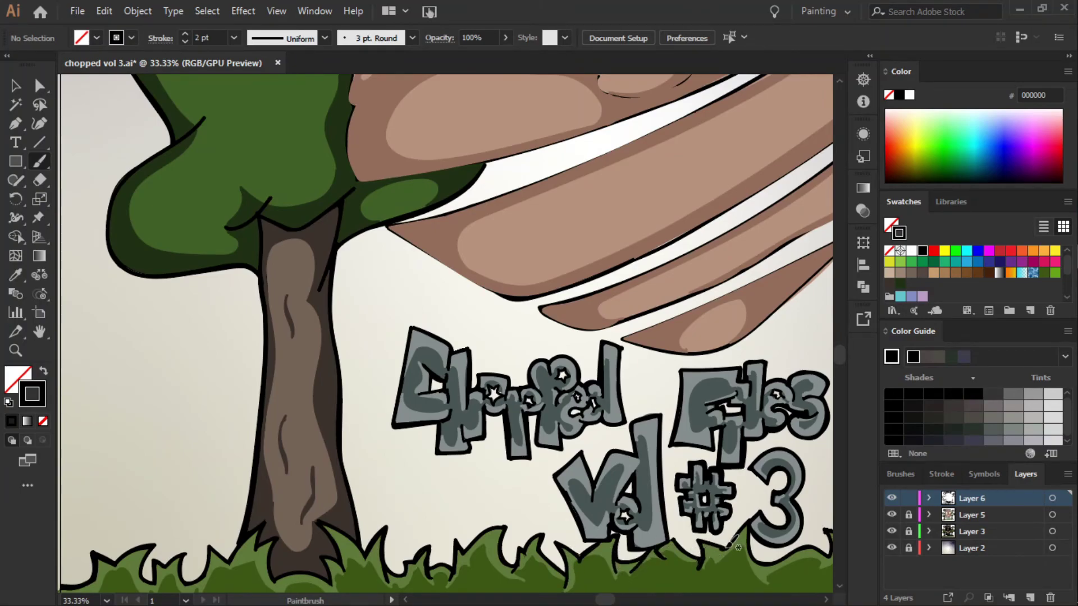
pyautogui.moveTo(750, 522); pyautogui.dragTo(761, 565)
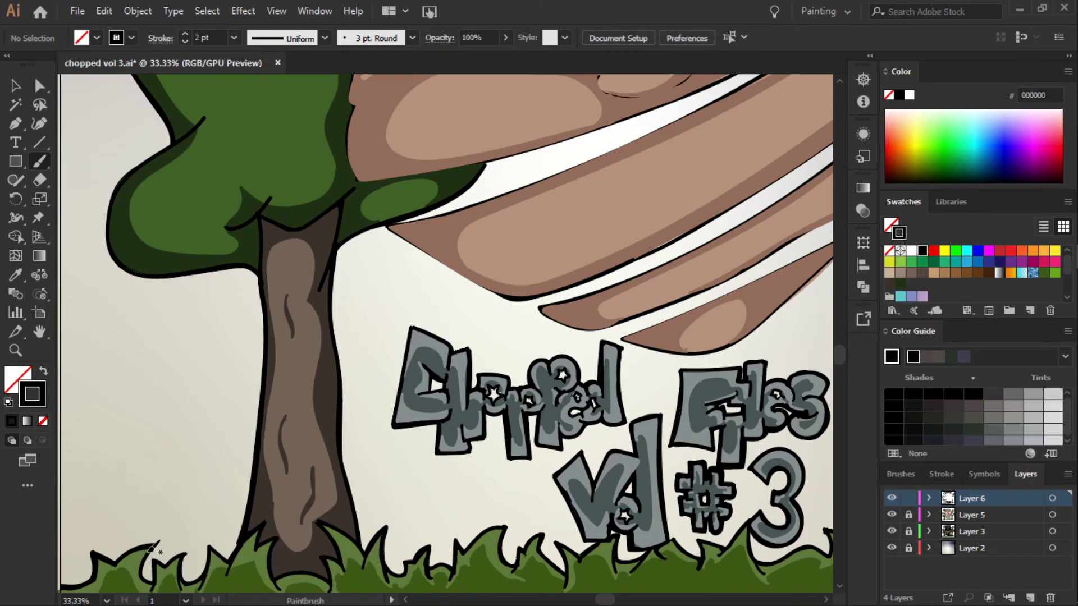
pyautogui.scroll(-5, 849, 358)
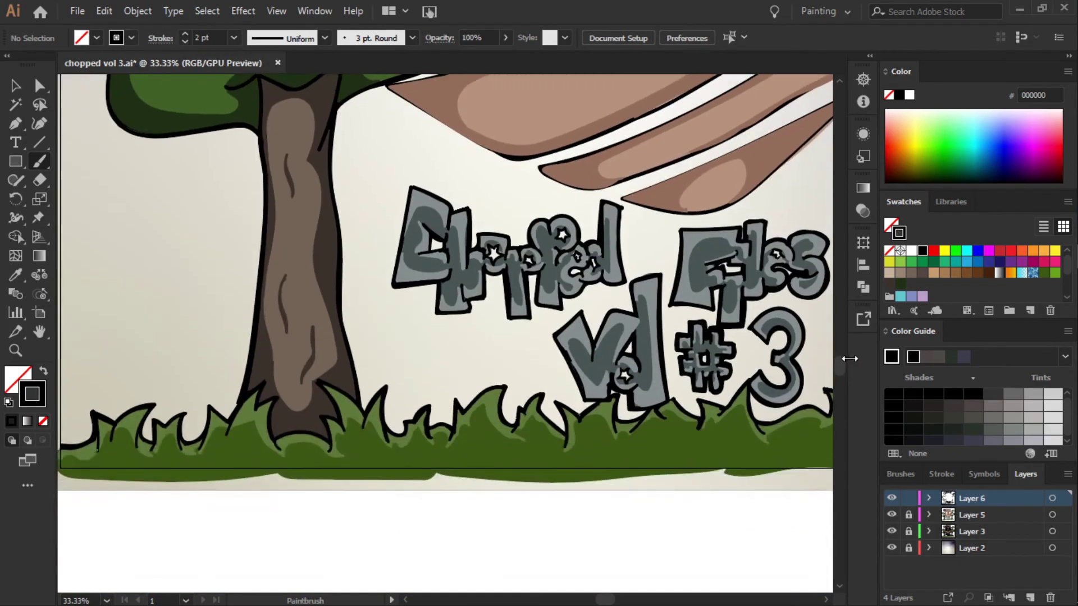
pyautogui.hscroll(5, 640, 587)
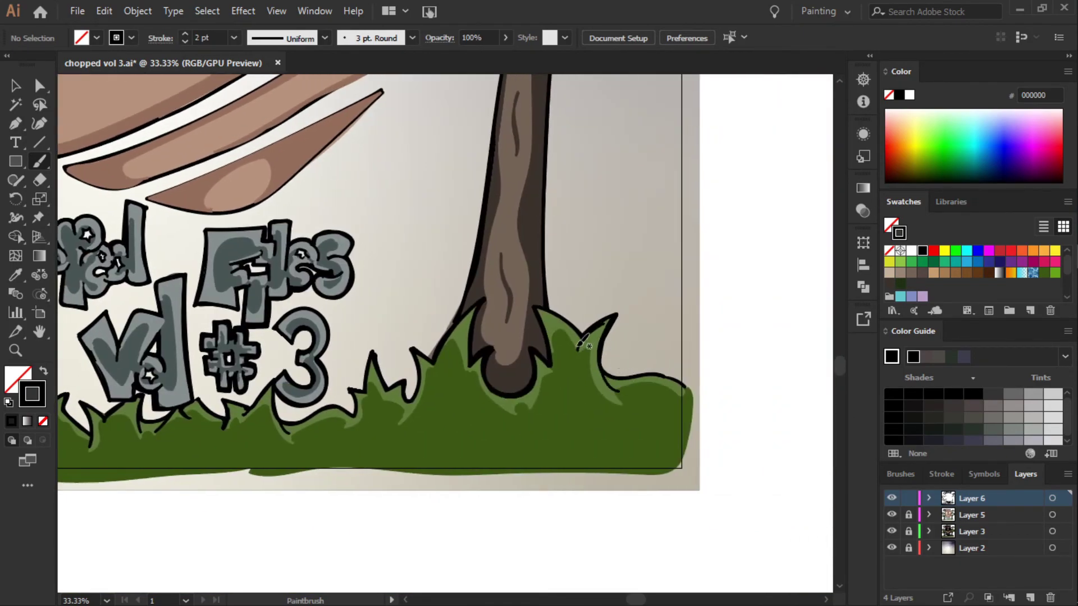
# - Outline both sides of the trunk base and the nearby grass blade edges
pyautogui.moveTo(577, 348)
pyautogui.mouseDown()
pyautogui.moveTo(590, 333)
pyautogui.moveTo(537, 402)
pyautogui.mouseUp()
pyautogui.moveTo(481, 358); pyautogui.dragTo(486, 405)
pyautogui.moveTo(434, 361)
pyautogui.mouseDown()
pyautogui.moveTo(433, 386)
pyautogui.moveTo(411, 411)
pyautogui.mouseUp()
pyautogui.moveTo(368, 355); pyautogui.dragTo(346, 428)
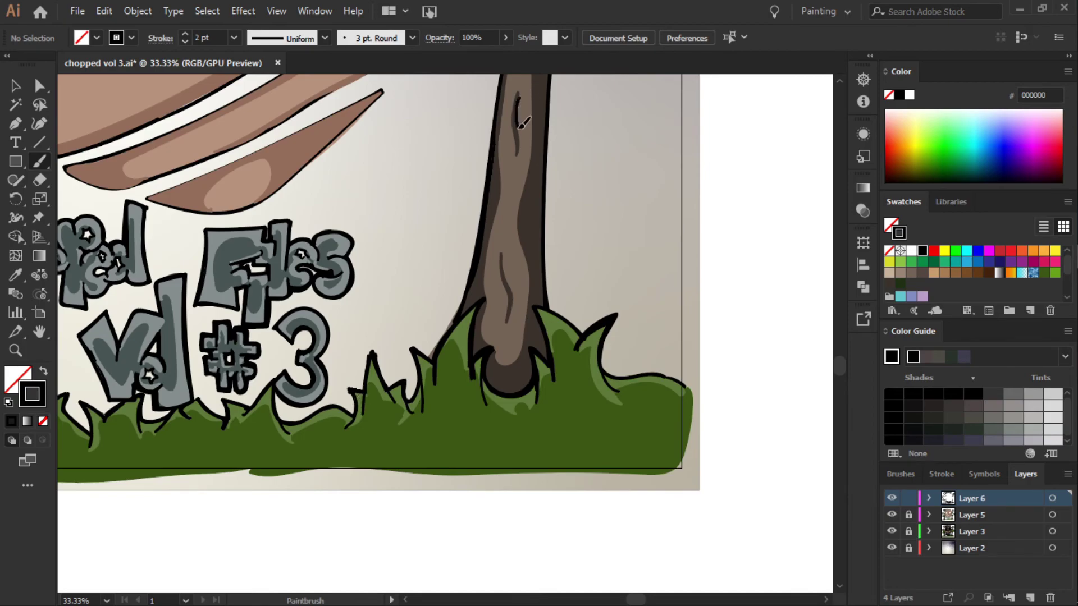
pyautogui.moveTo(840, 365); pyautogui.dragTo(841, 340)
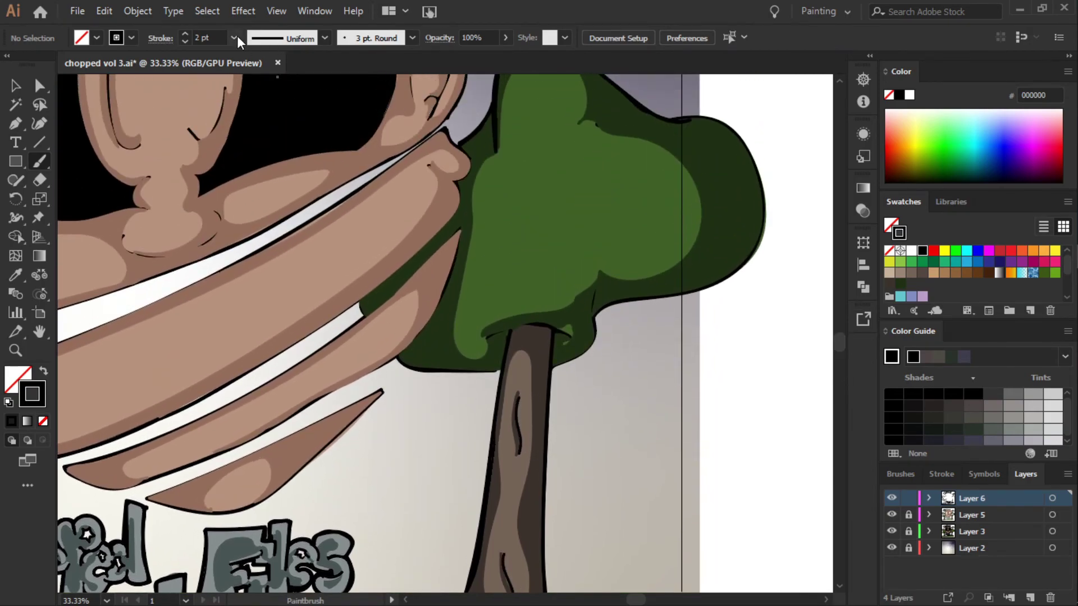
pyautogui.moveTo(553, 371)
pyautogui.mouseDown()
pyautogui.moveTo(610, 275)
pyautogui.moveTo(711, 289)
pyautogui.mouseUp()
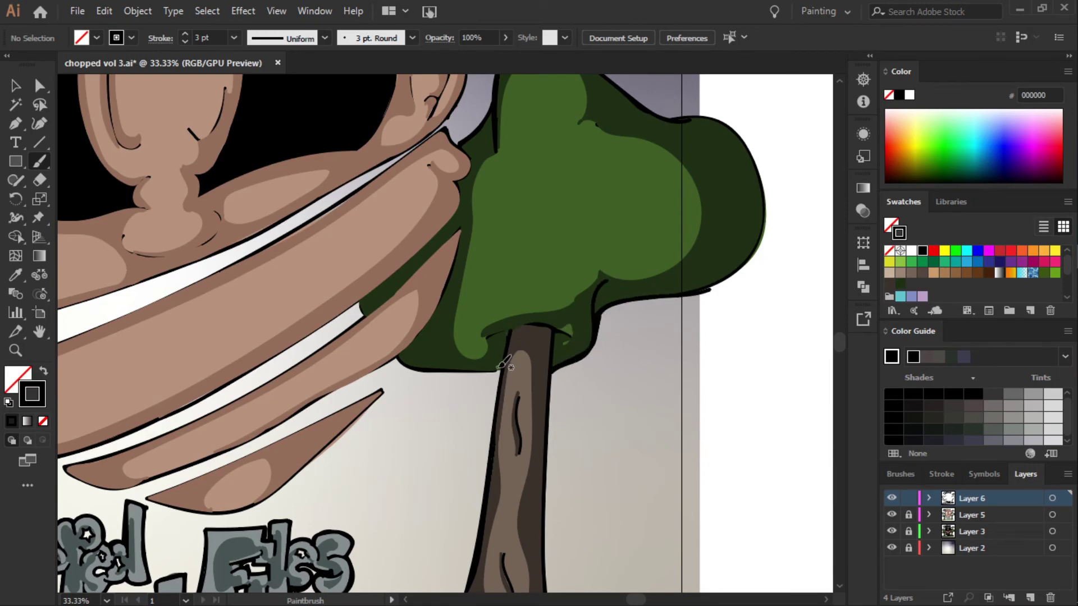
# - Trace the tree canopy's lower edge over the trunk and its upper outline
pyautogui.moveTo(361, 303)
pyautogui.mouseDown()
pyautogui.moveTo(490, 368)
pyautogui.moveTo(573, 337)
pyautogui.mouseUp()
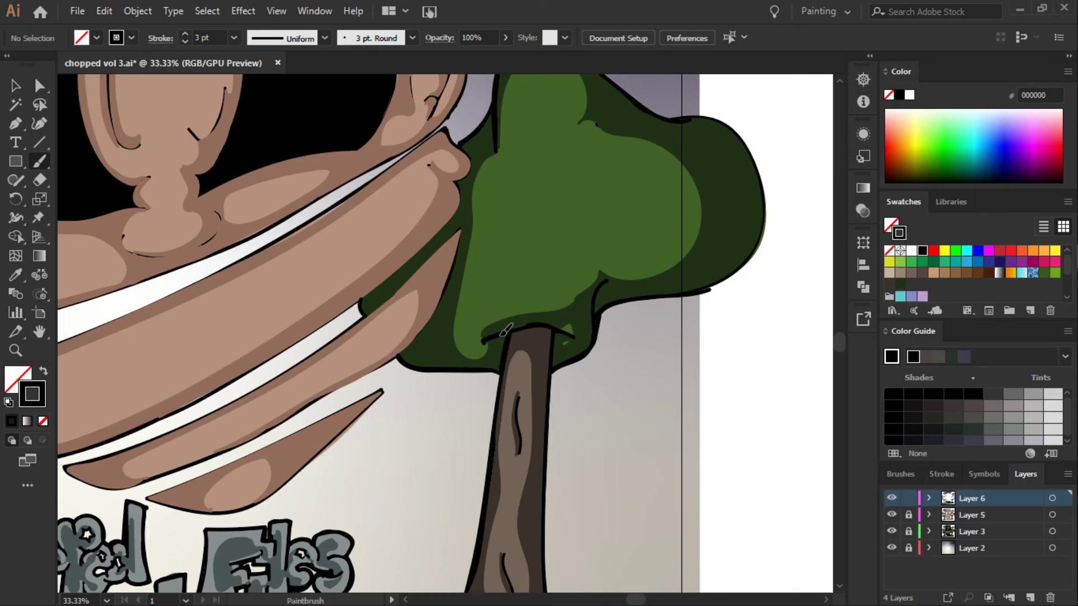
pyautogui.moveTo(484, 339); pyautogui.dragTo(568, 334)
pyautogui.scroll(3, 486, 367)
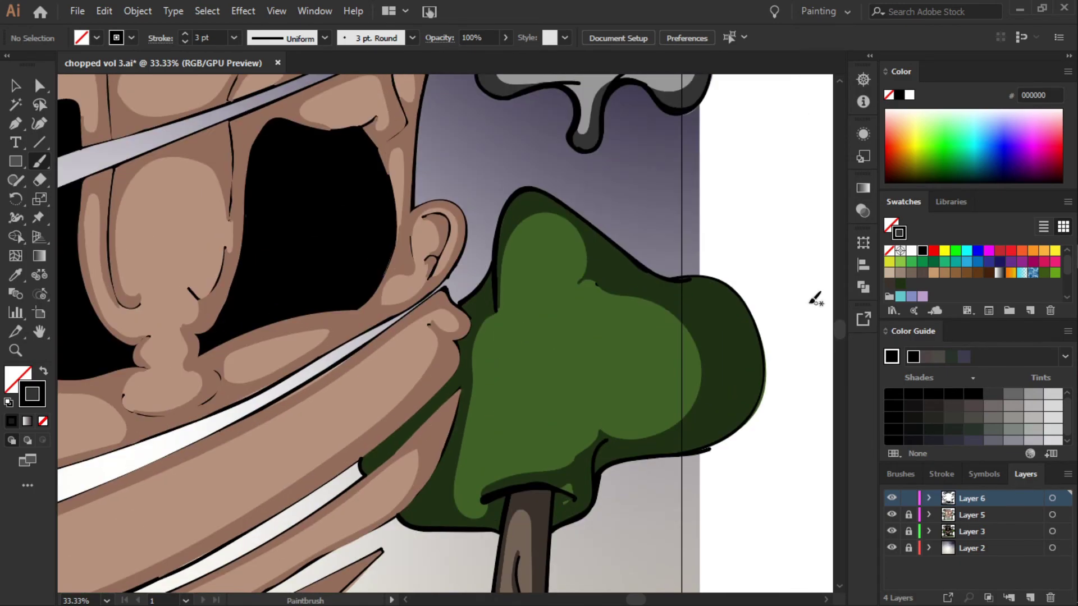
pyautogui.moveTo(476, 295); pyautogui.dragTo(599, 224)
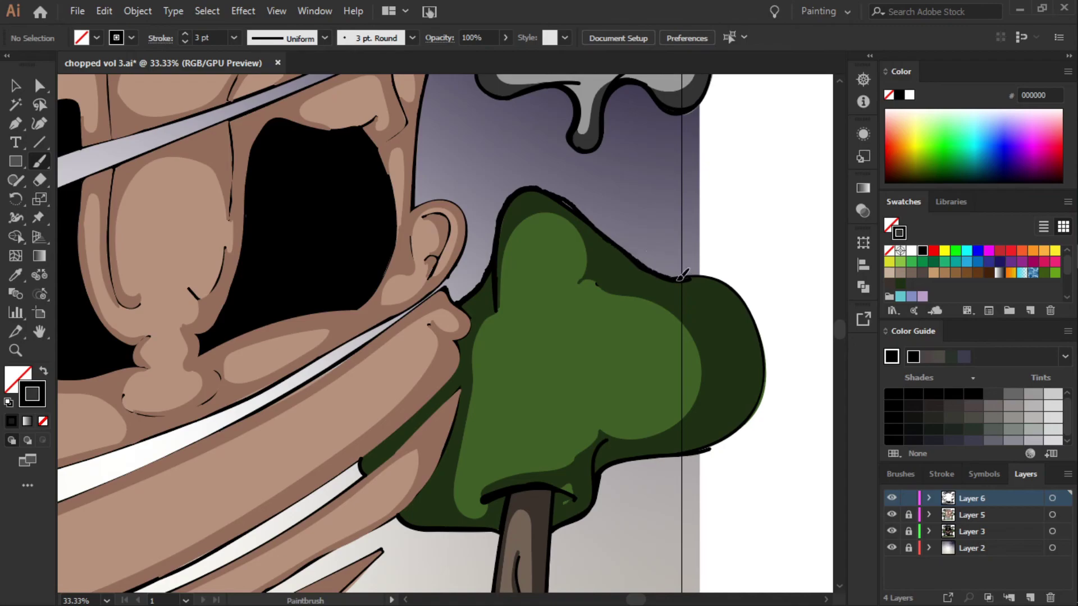
pyautogui.moveTo(681, 275)
pyautogui.mouseDown()
pyautogui.moveTo(716, 273)
pyautogui.moveTo(633, 275)
pyautogui.moveTo(645, 271)
pyautogui.mouseUp()
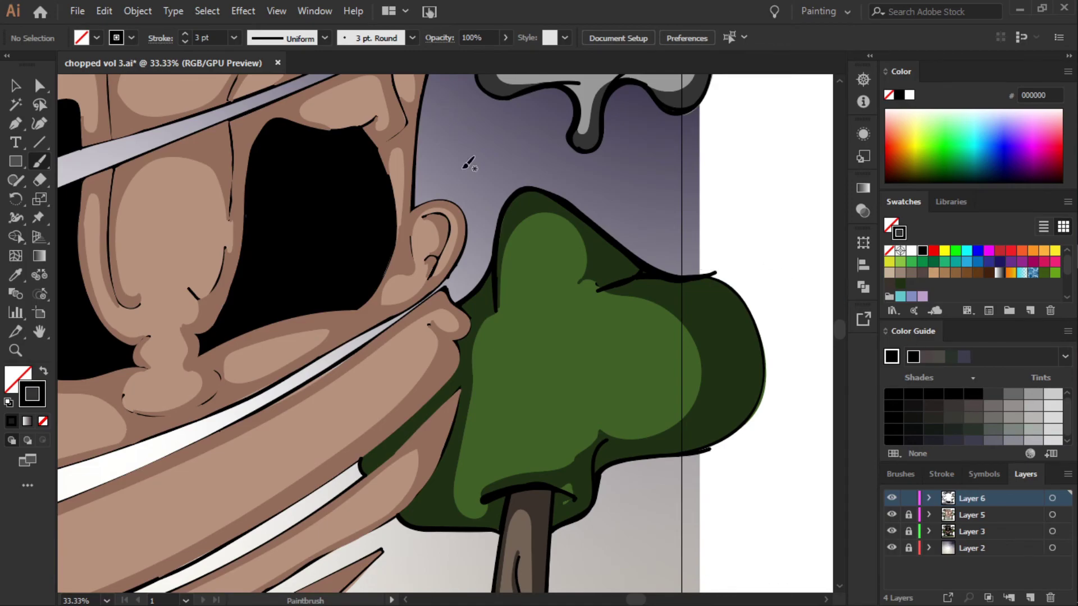
pyautogui.moveTo(839, 330); pyautogui.dragTo(840, 313)
pyautogui.moveTo(434, 270); pyautogui.dragTo(421, 414)
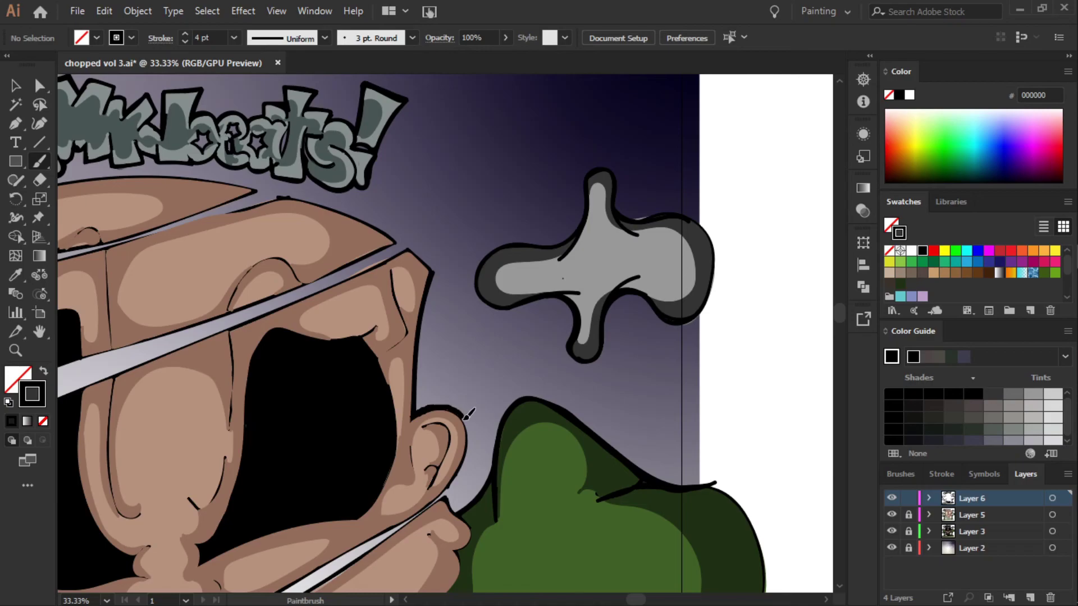
# - Continue the outline from the ear down the jaw and around the chin, plus a finger's lower edge
pyautogui.moveTo(452, 486); pyautogui.dragTo(460, 510)
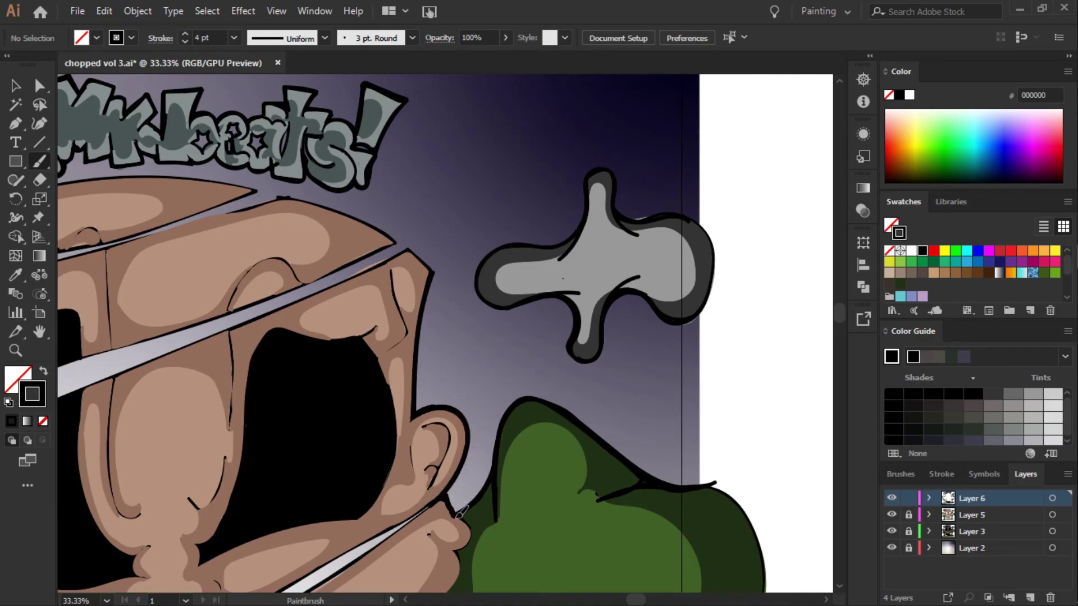
pyautogui.moveTo(470, 547); pyautogui.dragTo(466, 535)
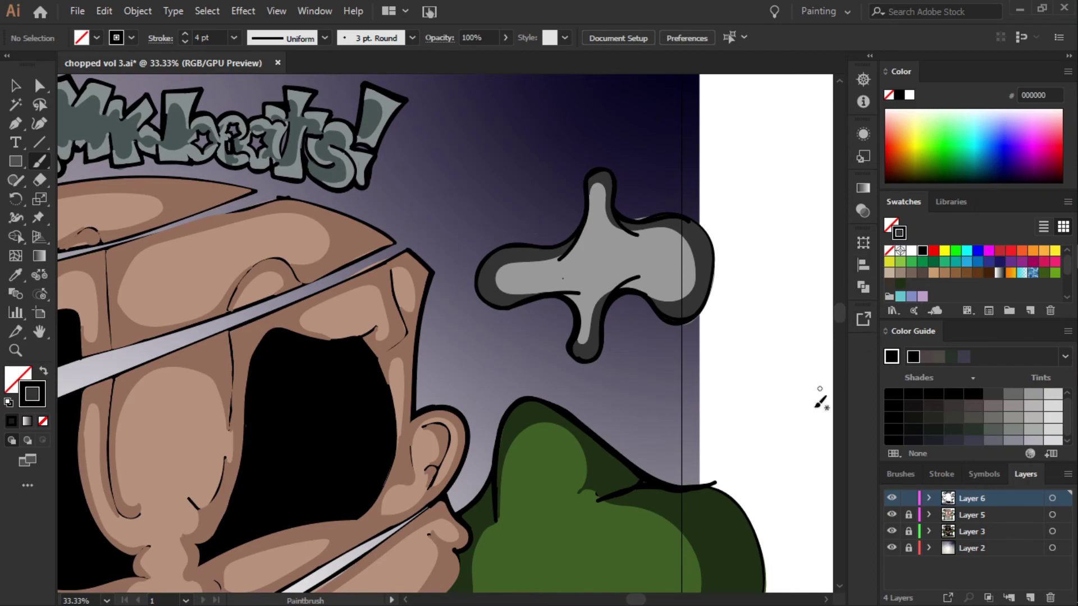
pyautogui.moveTo(636, 599); pyautogui.dragTo(610, 599)
pyautogui.moveTo(815, 252); pyautogui.dragTo(426, 414)
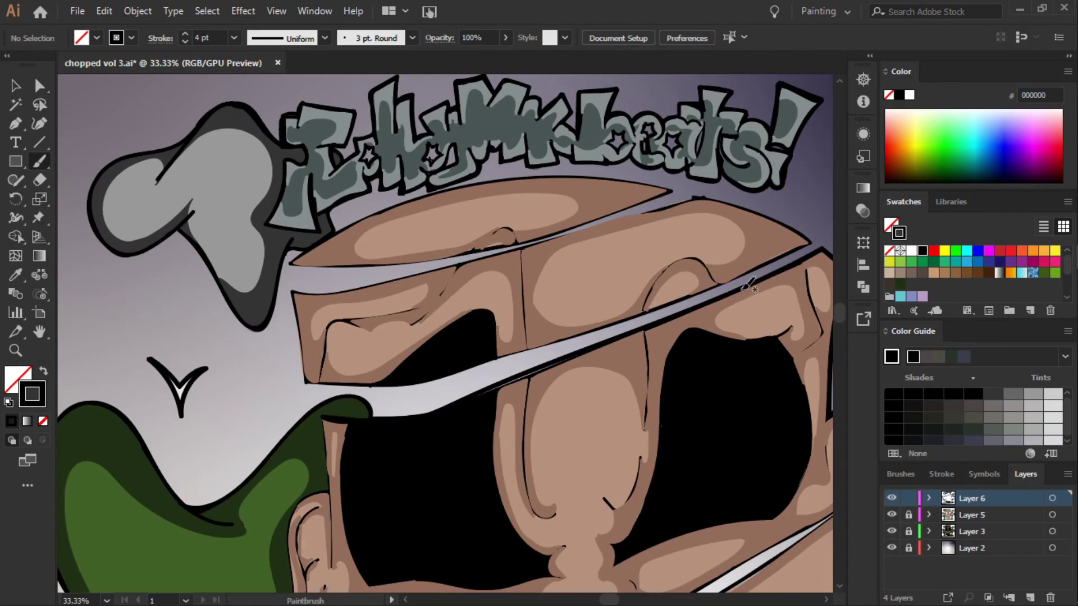
# - Undo the rough finger strokes, then outline the finger block's left edge and top finger's upper edge
pyautogui.moveTo(488, 390)
pyautogui.mouseDown()
pyautogui.moveTo(740, 291)
pyautogui.moveTo(813, 245)
pyautogui.mouseUp()
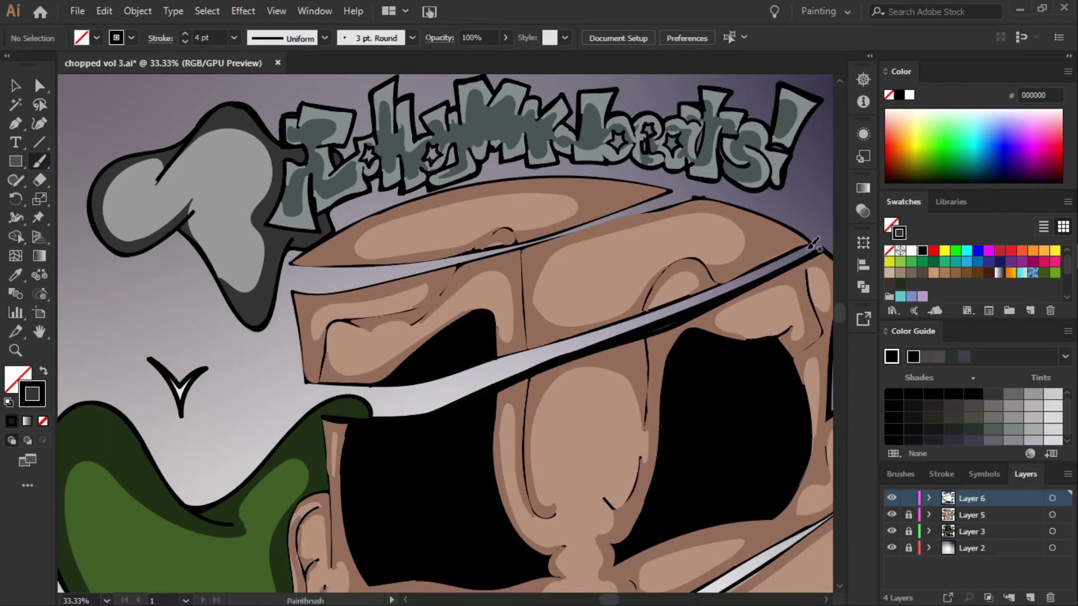
pyautogui.hotkey('ctrl', 'z')
pyautogui.hotkey('ctrl', 'z')
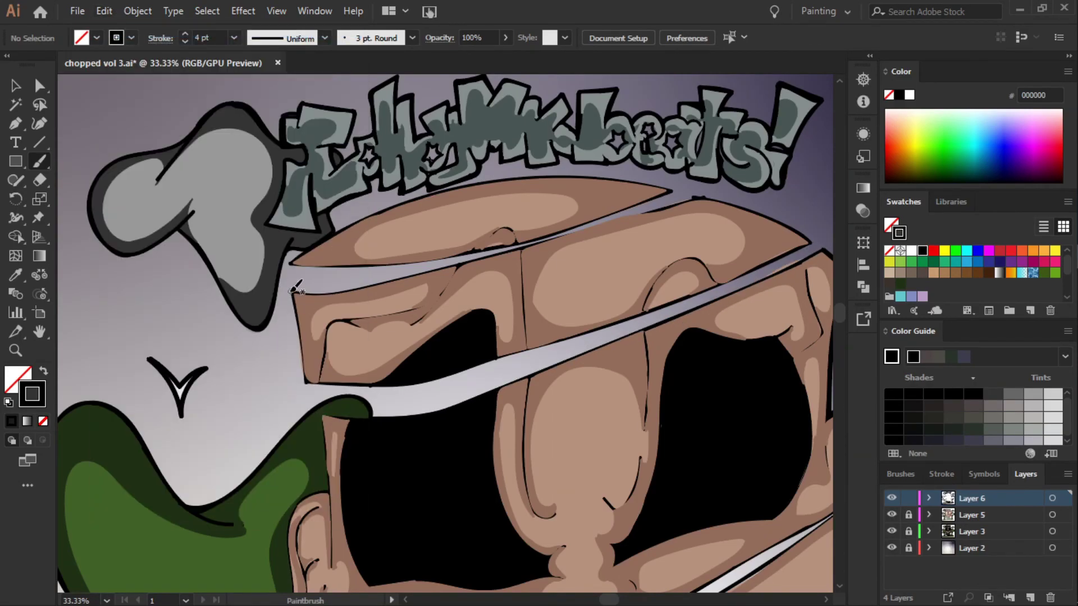
pyautogui.moveTo(293, 290); pyautogui.dragTo(327, 469)
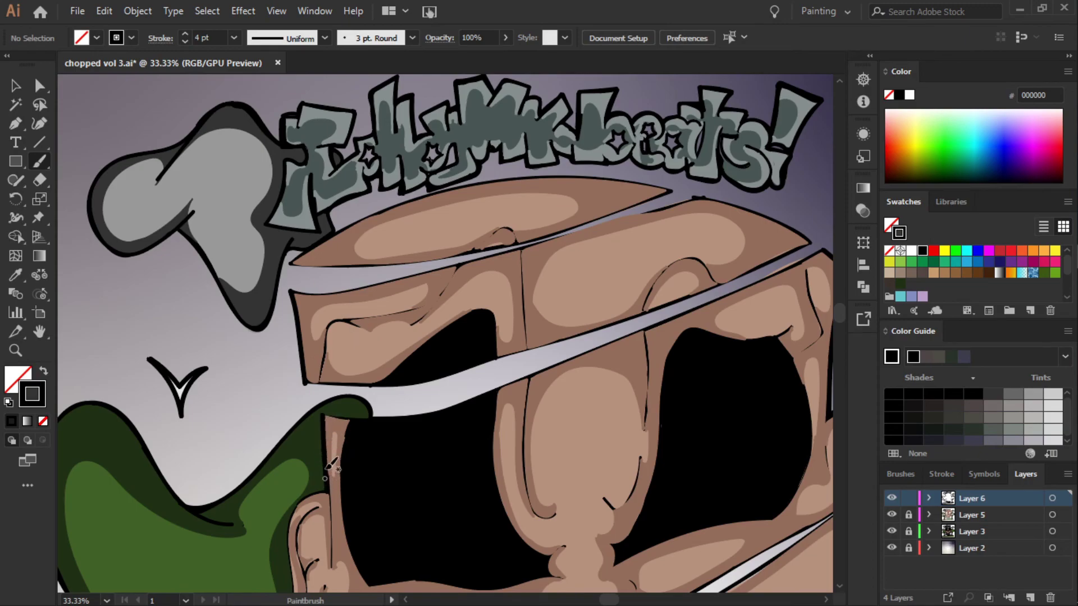
pyautogui.moveTo(293, 262)
pyautogui.mouseDown()
pyautogui.moveTo(393, 200)
pyautogui.moveTo(508, 177)
pyautogui.moveTo(617, 176)
pyautogui.moveTo(673, 189)
pyautogui.moveTo(307, 263)
pyautogui.mouseUp()
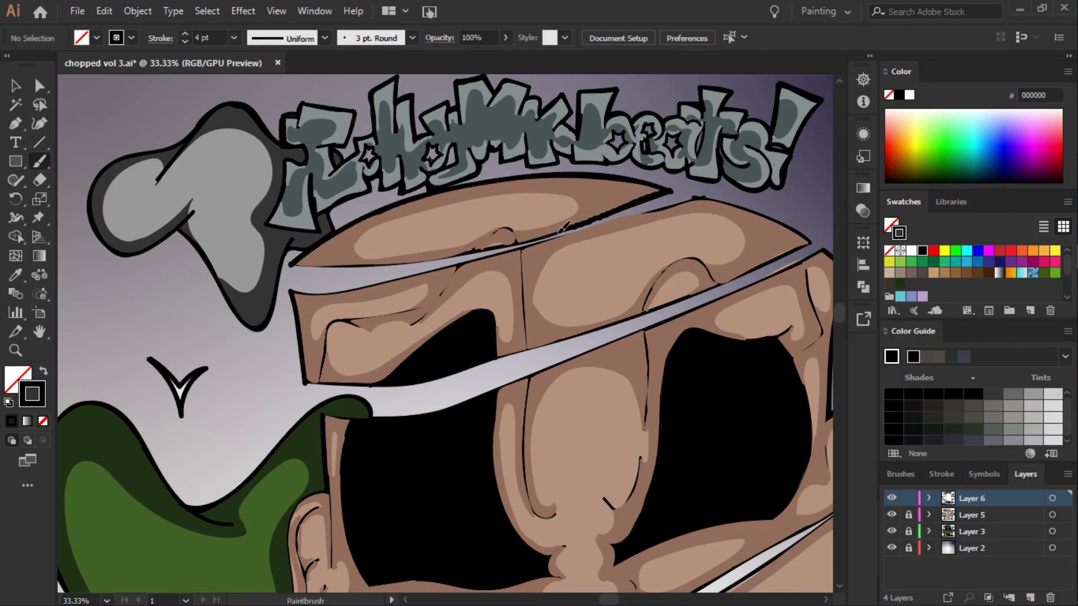
# - Outline the lower finger block's top edge and the remaining finger edges further down
pyautogui.moveTo(702, 197)
pyautogui.mouseDown()
pyautogui.moveTo(345, 287)
pyautogui.moveTo(289, 291)
pyautogui.mouseUp()
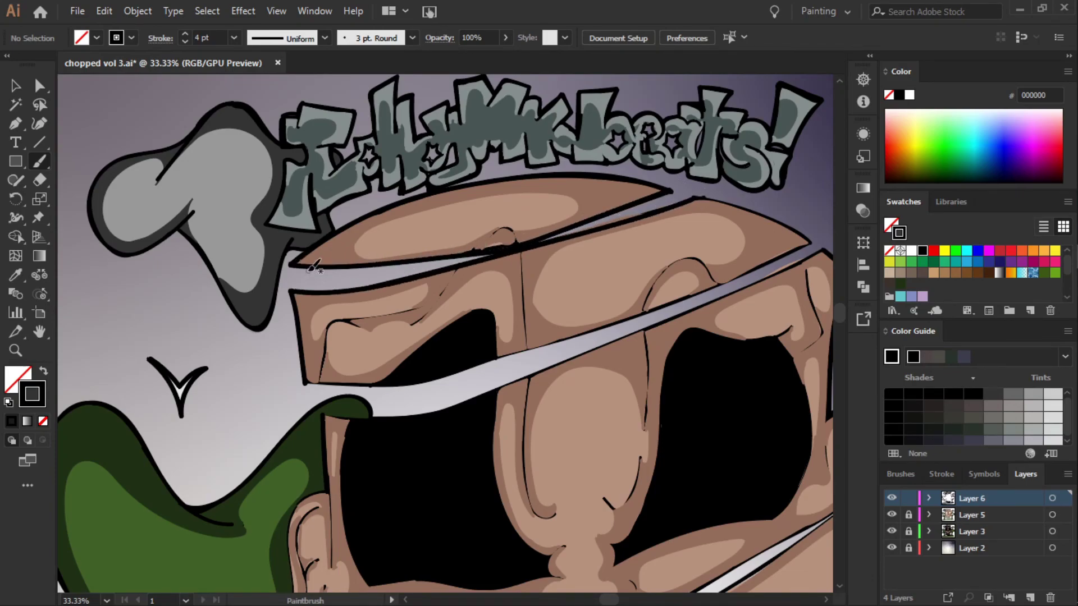
pyautogui.moveTo(814, 240)
pyautogui.mouseDown()
pyautogui.moveTo(682, 301)
pyautogui.moveTo(522, 352)
pyautogui.moveTo(387, 386)
pyautogui.moveTo(309, 384)
pyautogui.mouseUp()
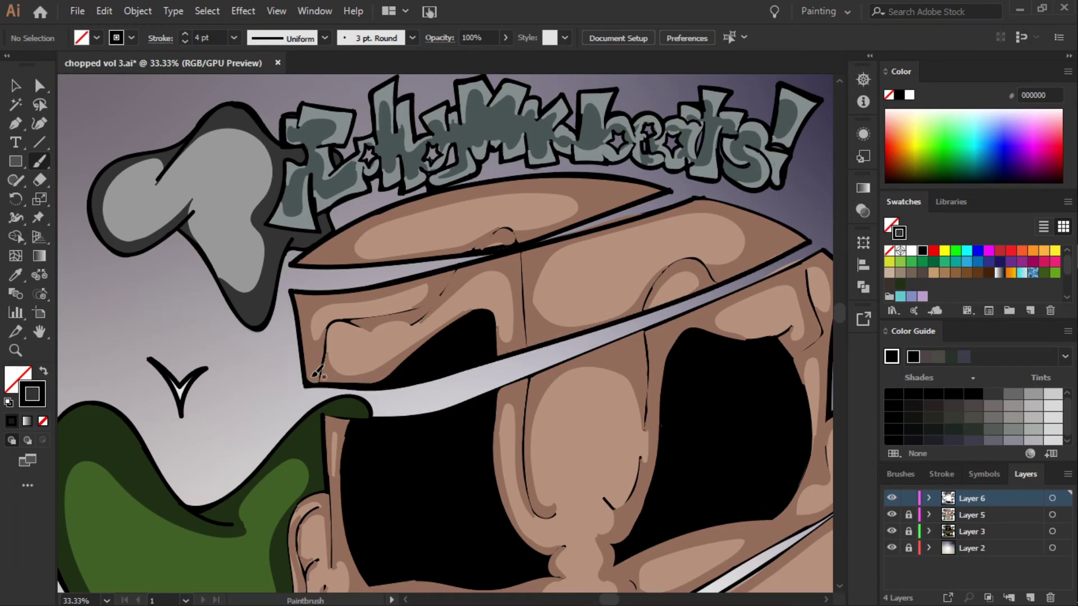
pyautogui.scroll(-3, 842, 320)
pyautogui.moveTo(825, 175)
pyautogui.mouseDown()
pyautogui.moveTo(472, 324)
pyautogui.moveTo(328, 345)
pyautogui.mouseUp()
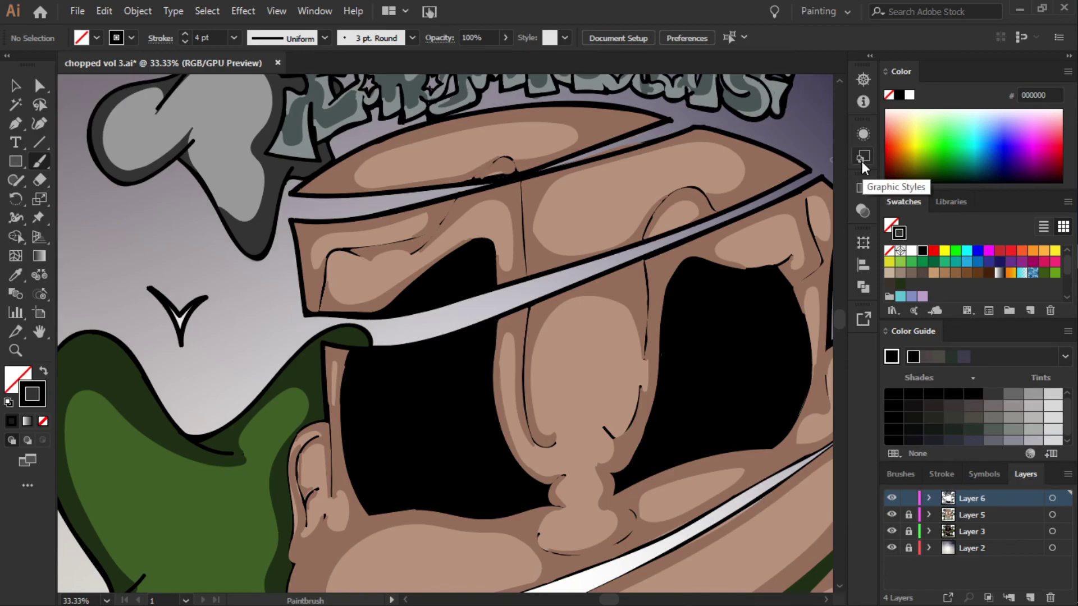
pyautogui.scroll(-5, 834, 317)
pyautogui.moveTo(331, 145)
pyautogui.mouseDown()
pyautogui.moveTo(295, 268)
pyautogui.moveTo(303, 213)
pyautogui.moveTo(329, 261)
pyautogui.mouseUp()
pyautogui.scroll(-1, 291, 300)
pyautogui.scroll(-3, 297, 252)
# - Outline the lowest finger edges and the top and bottom edges of the white bands
pyautogui.moveTo(787, 268); pyautogui.dragTo(558, 375)
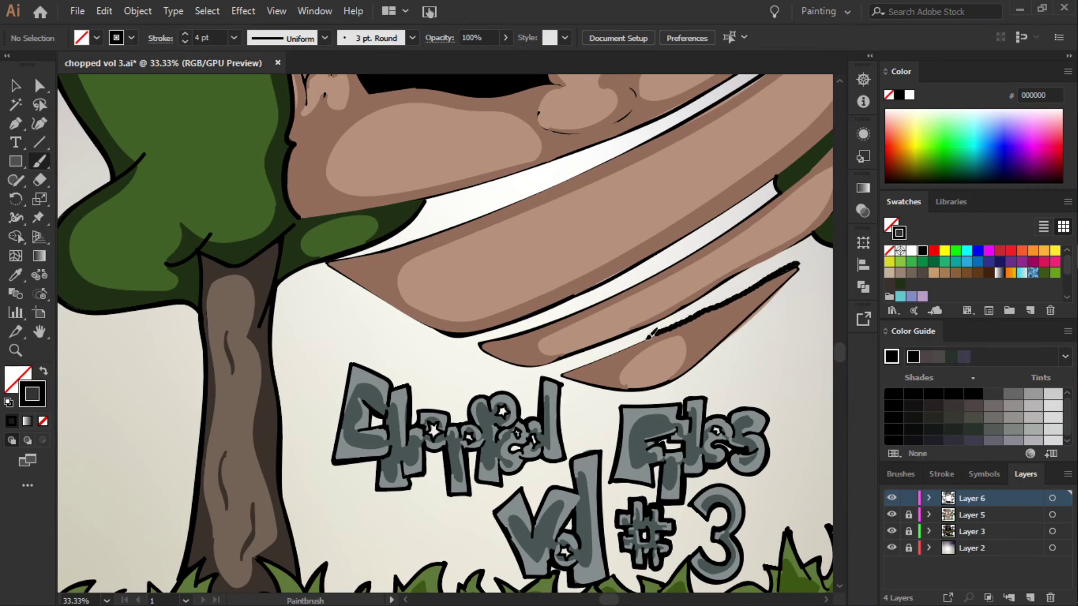
pyautogui.moveTo(801, 264)
pyautogui.mouseDown()
pyautogui.moveTo(766, 303)
pyautogui.moveTo(559, 373)
pyautogui.mouseUp()
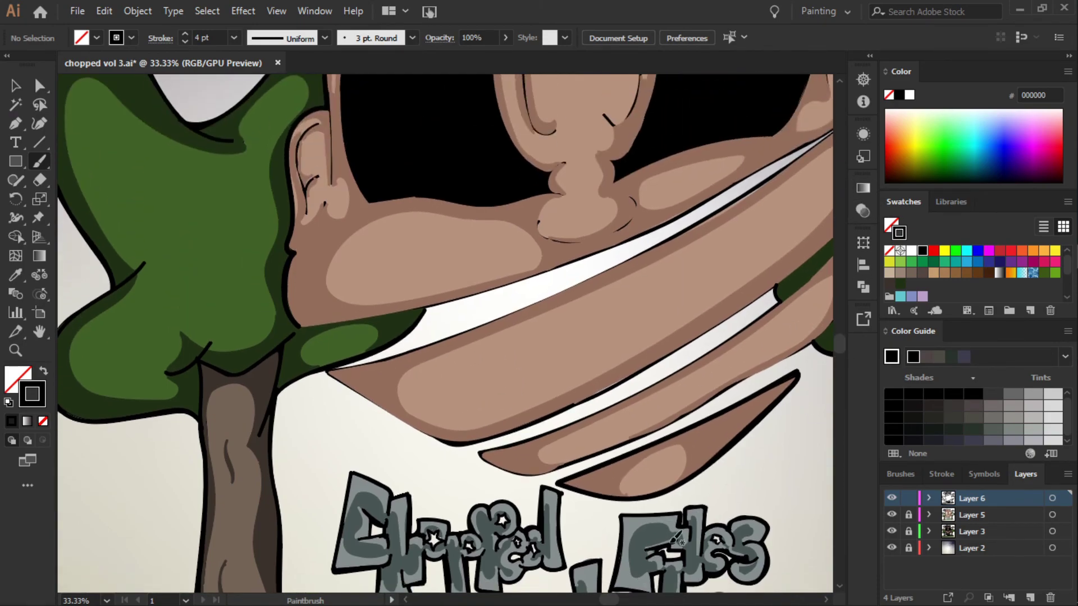
pyautogui.moveTo(786, 168); pyautogui.dragTo(590, 275)
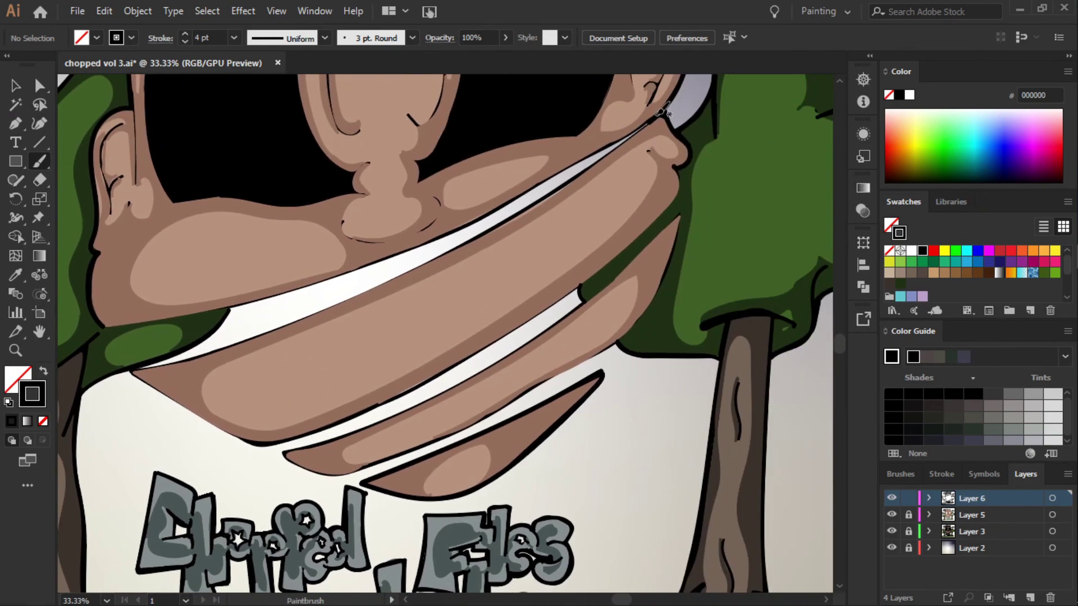
pyautogui.moveTo(662, 109)
pyautogui.mouseDown()
pyautogui.moveTo(461, 225)
pyautogui.moveTo(106, 322)
pyautogui.mouseUp()
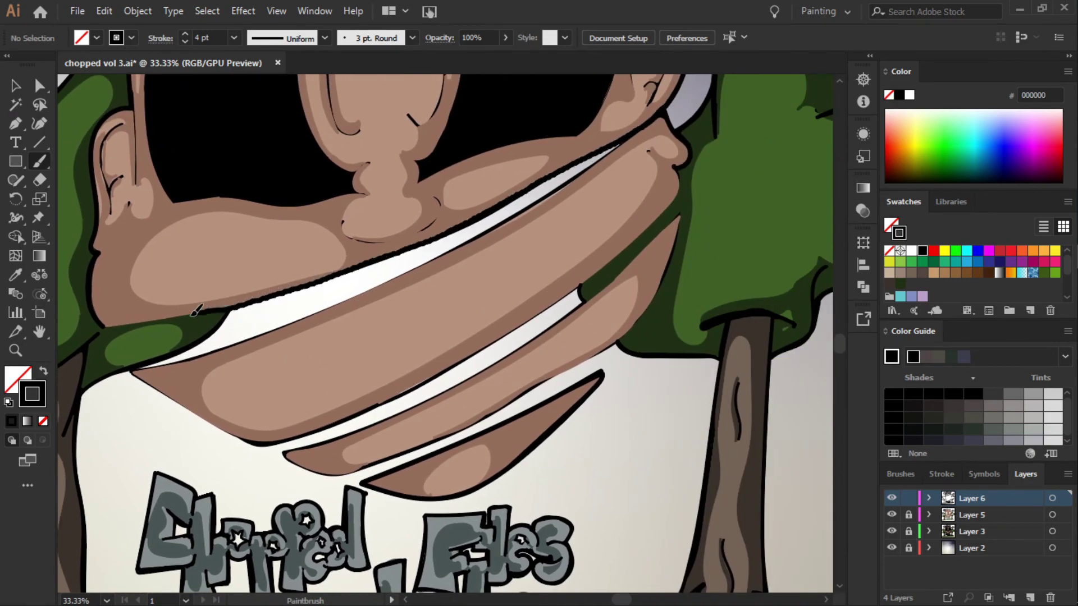
pyautogui.moveTo(661, 123); pyautogui.dragTo(143, 364)
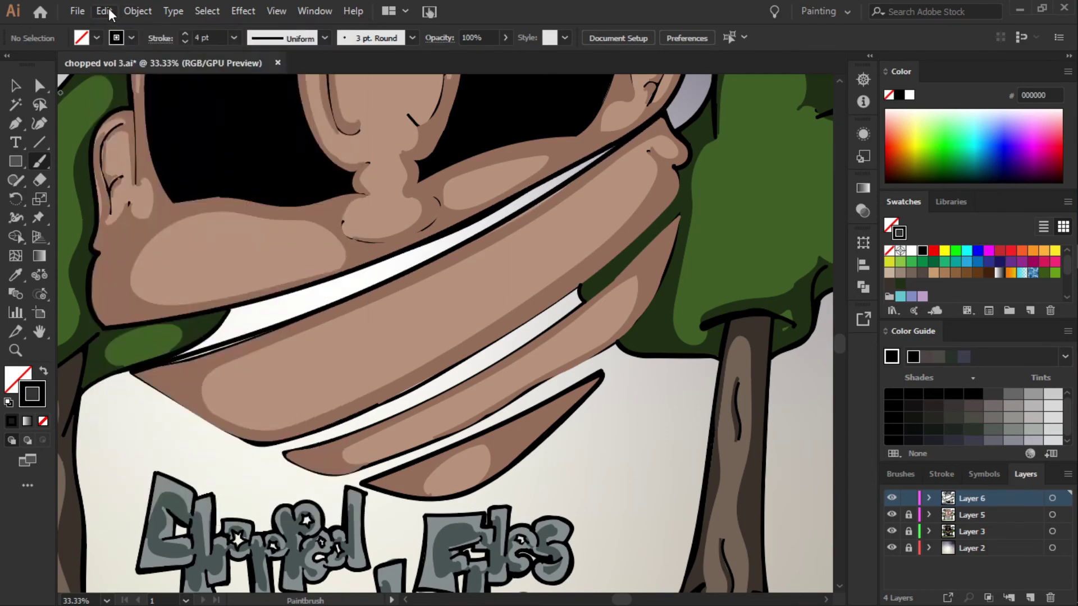
pyautogui.scroll(-2, 845, 335)
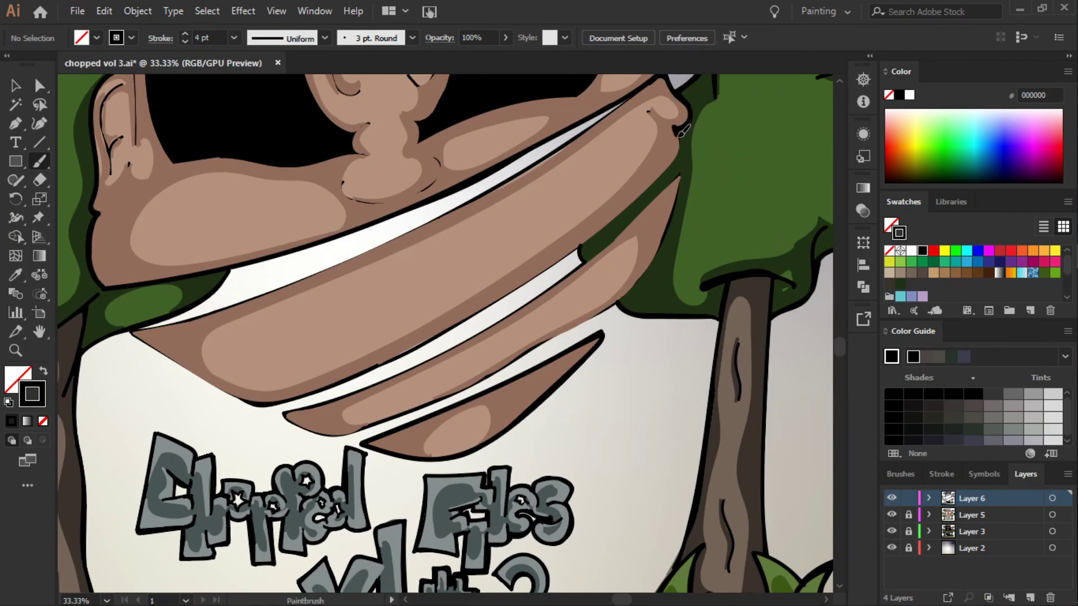
pyautogui.moveTo(682, 130)
pyautogui.mouseDown()
pyautogui.moveTo(615, 219)
pyautogui.moveTo(471, 317)
pyautogui.moveTo(343, 386)
pyautogui.moveTo(242, 396)
pyautogui.moveTo(130, 326)
pyautogui.mouseUp()
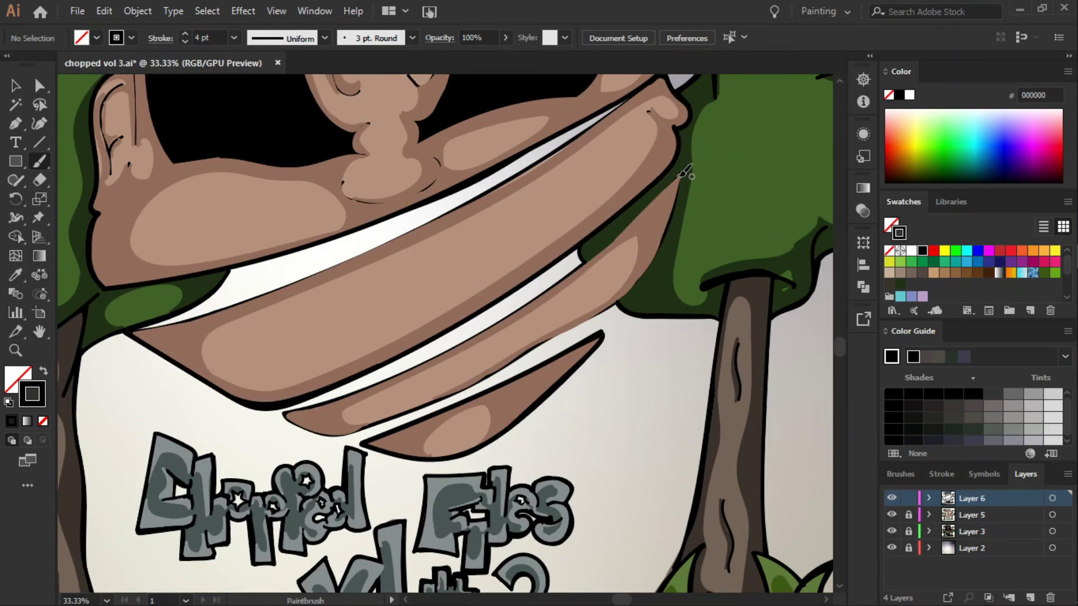
# - Outline the lower white band's upper edge and the brown strip, then set the stroke weight to 3 pt
pyautogui.moveTo(685, 173)
pyautogui.mouseDown()
pyautogui.moveTo(611, 240)
pyautogui.moveTo(471, 337)
pyautogui.moveTo(284, 420)
pyautogui.moveTo(360, 438)
pyautogui.moveTo(610, 305)
pyautogui.moveTo(670, 216)
pyautogui.moveTo(685, 171)
pyautogui.mouseUp()
pyautogui.moveTo(498, 368); pyautogui.dragTo(363, 427)
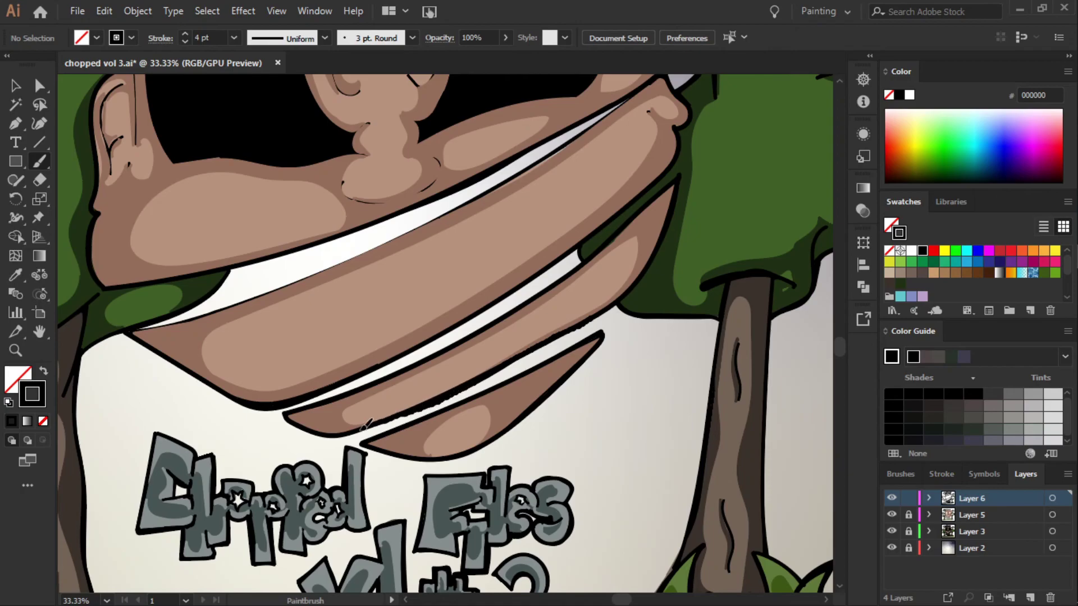
pyautogui.moveTo(289, 408); pyautogui.dragTo(290, 410)
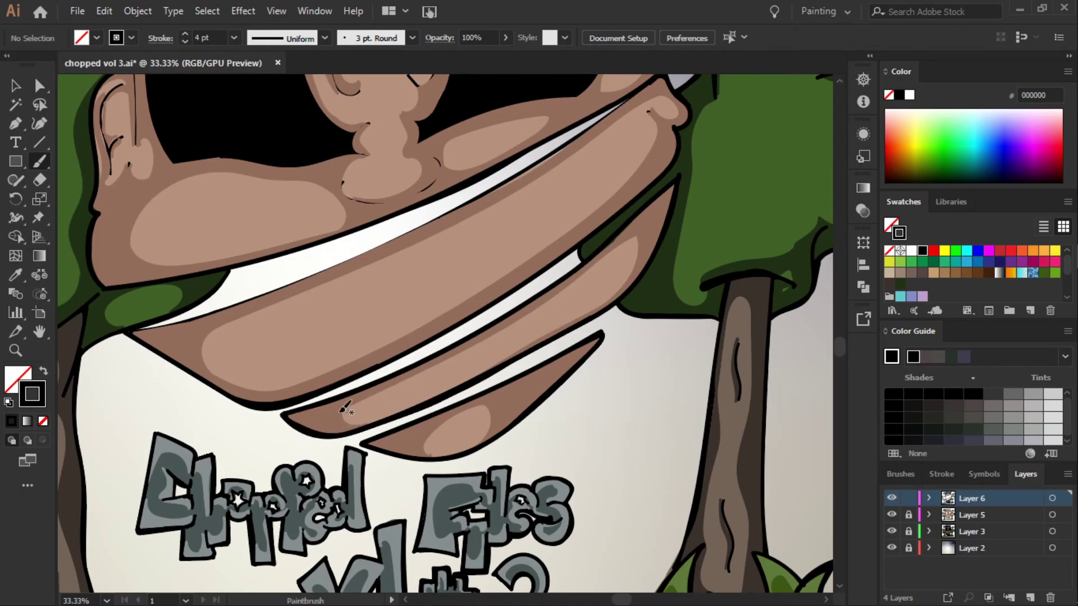
pyautogui.moveTo(134, 325)
pyautogui.mouseDown()
pyautogui.moveTo(362, 250)
pyautogui.moveTo(556, 148)
pyautogui.moveTo(668, 73)
pyautogui.mouseUp()
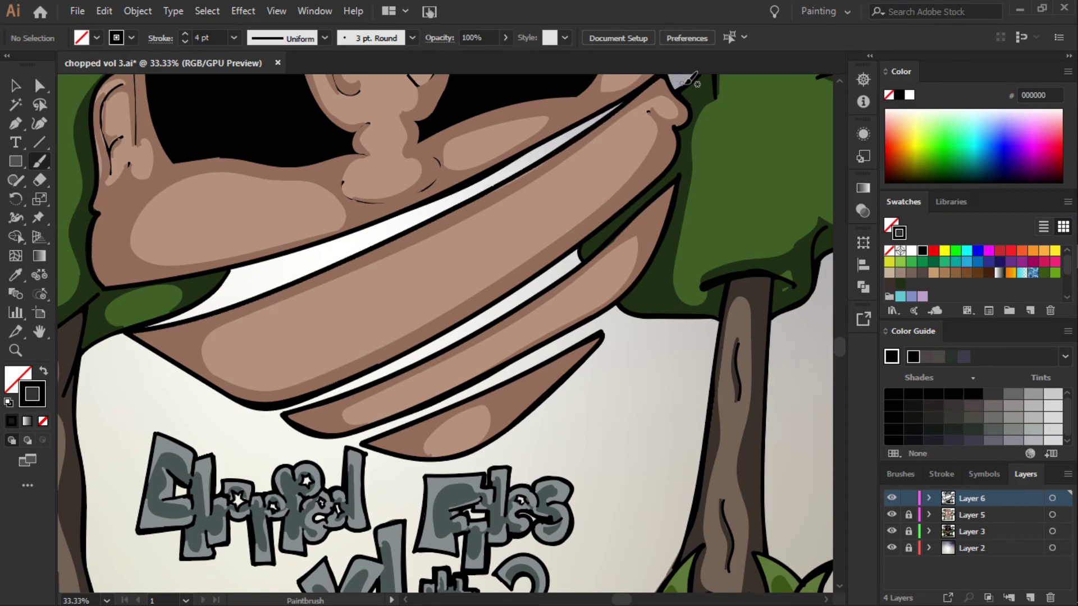
pyautogui.click(233, 37)
pyautogui.click(273, 127)
# - Trace the ear's inner curve, the nose contours and the mask's lower edge from nose to ear
pyautogui.scroll(5, 648, 149)
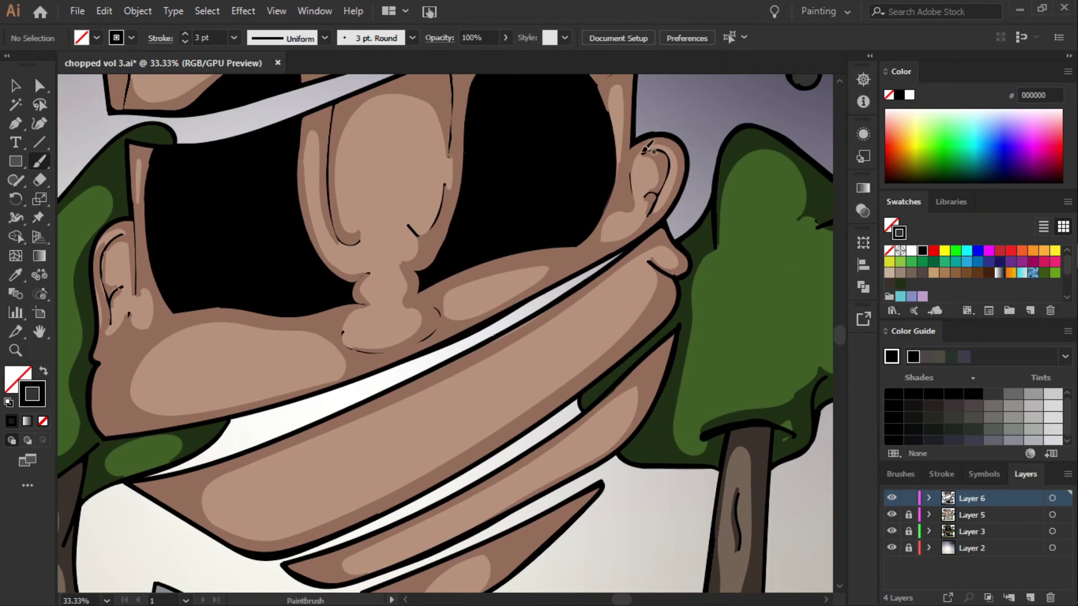
pyautogui.moveTo(670, 149); pyautogui.dragTo(651, 210)
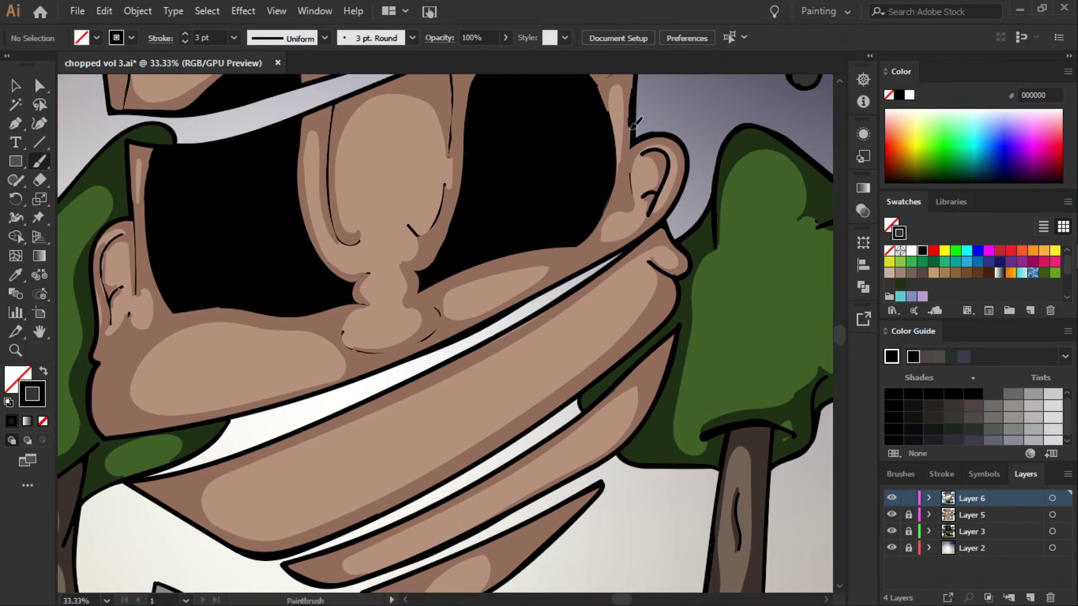
pyautogui.moveTo(342, 103)
pyautogui.mouseDown()
pyautogui.moveTo(334, 185)
pyautogui.moveTo(359, 244)
pyautogui.mouseUp()
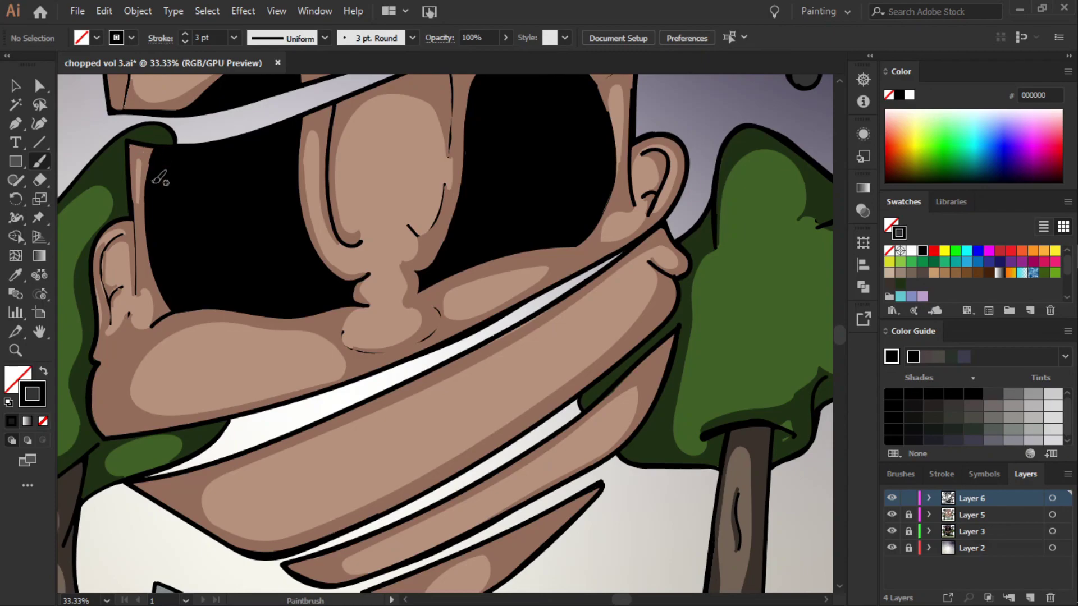
pyautogui.moveTo(149, 244)
pyautogui.mouseDown()
pyautogui.moveTo(157, 148)
pyautogui.moveTo(137, 274)
pyautogui.mouseUp()
pyautogui.moveTo(131, 230); pyautogui.dragTo(112, 324)
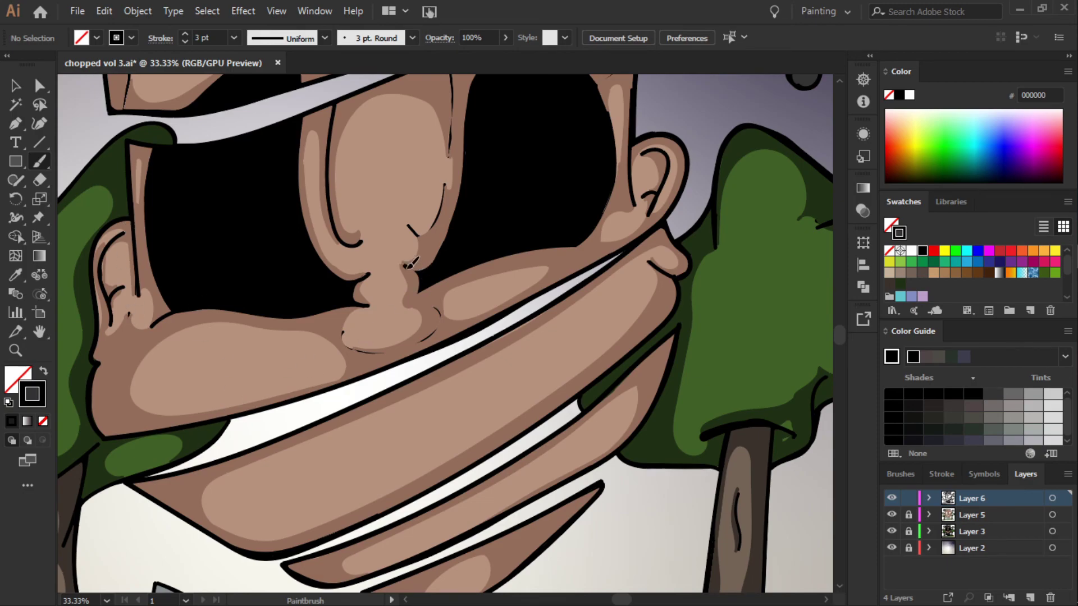
pyautogui.moveTo(410, 264); pyautogui.dragTo(611, 232)
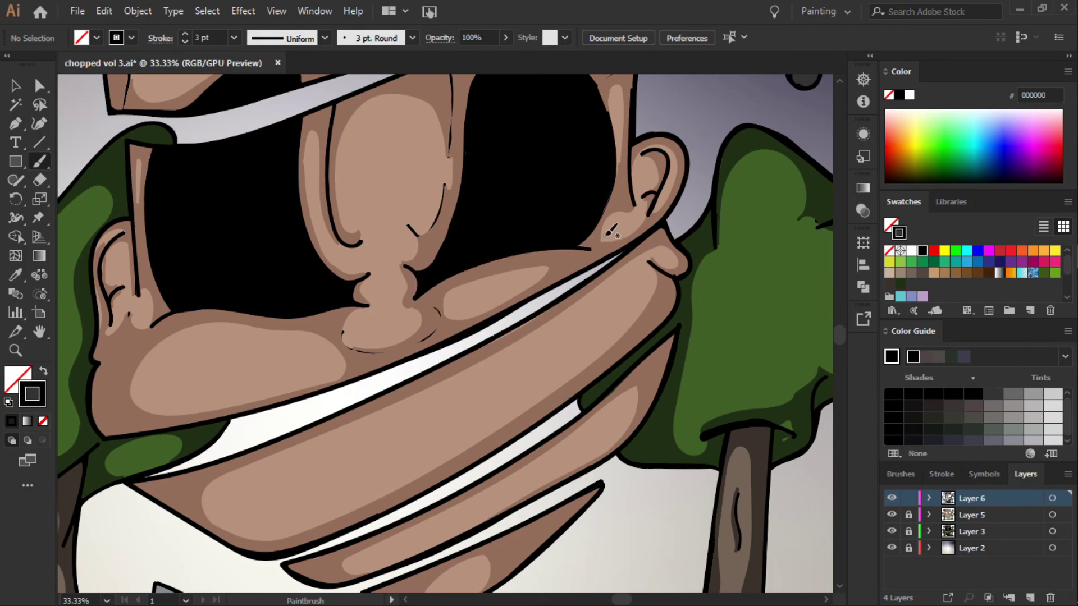
pyautogui.moveTo(408, 227); pyautogui.dragTo(445, 182)
pyautogui.moveTo(440, 306)
pyautogui.mouseDown()
pyautogui.moveTo(376, 351)
pyautogui.moveTo(399, 347)
pyautogui.moveTo(434, 302)
pyautogui.mouseUp()
pyautogui.hotkey('ctrl', 'z')
# - Outline both eye sockets and thicken the brow, forehead and upper eyelid lines
pyautogui.scroll(3, 441, 304)
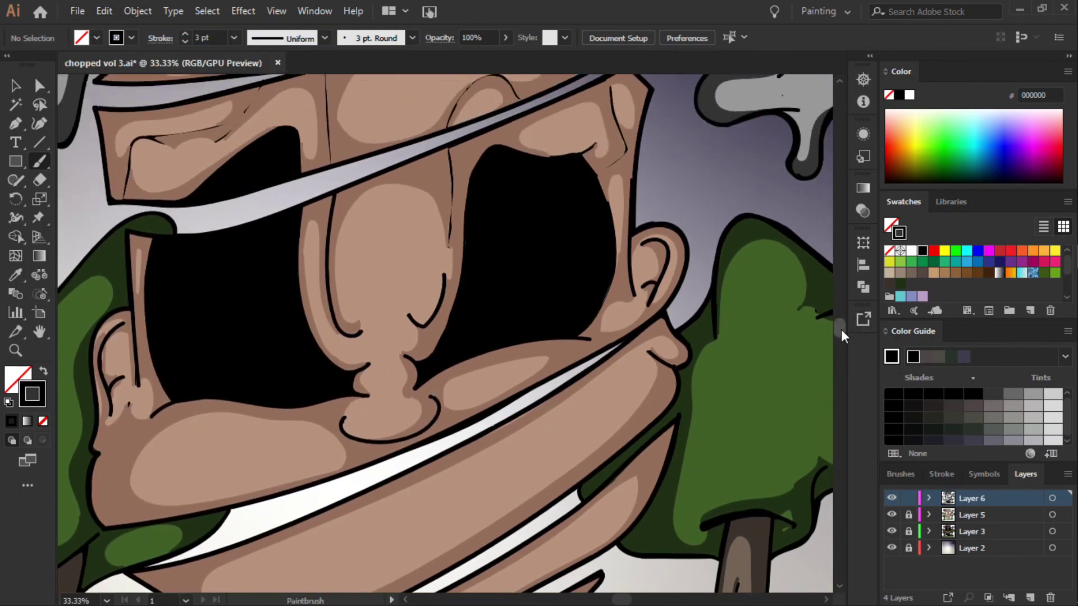
pyautogui.scroll(2, 441, 303)
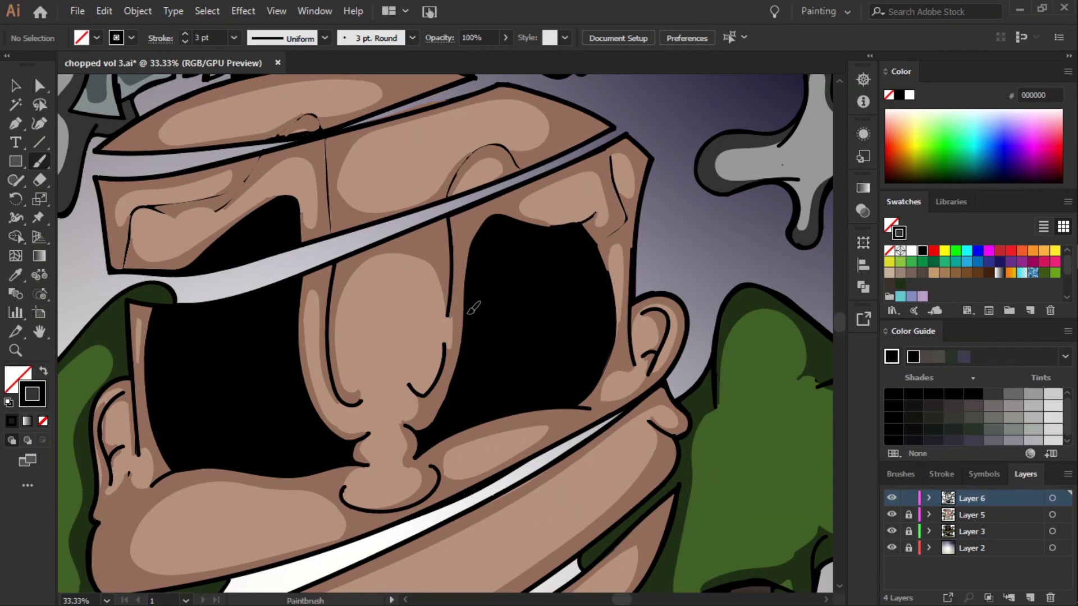
pyautogui.moveTo(494, 218); pyautogui.dragTo(561, 222)
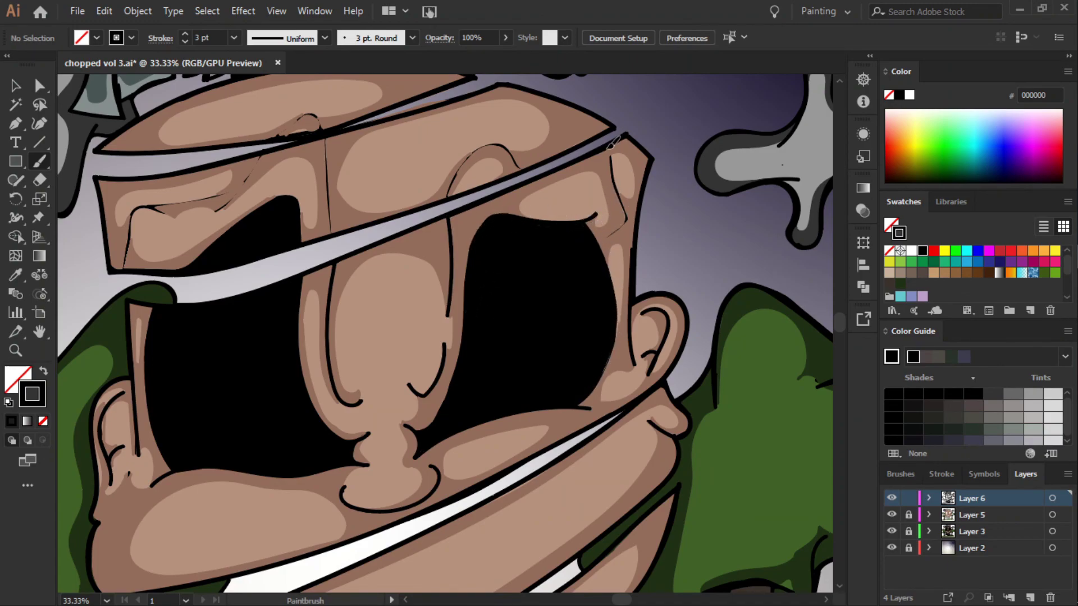
pyautogui.moveTo(608, 147)
pyautogui.mouseDown()
pyautogui.moveTo(634, 215)
pyautogui.moveTo(599, 232)
pyautogui.mouseUp()
pyautogui.moveTo(453, 184)
pyautogui.mouseDown()
pyautogui.moveTo(508, 150)
pyautogui.moveTo(519, 169)
pyautogui.mouseUp()
pyautogui.moveTo(325, 131); pyautogui.dragTo(330, 220)
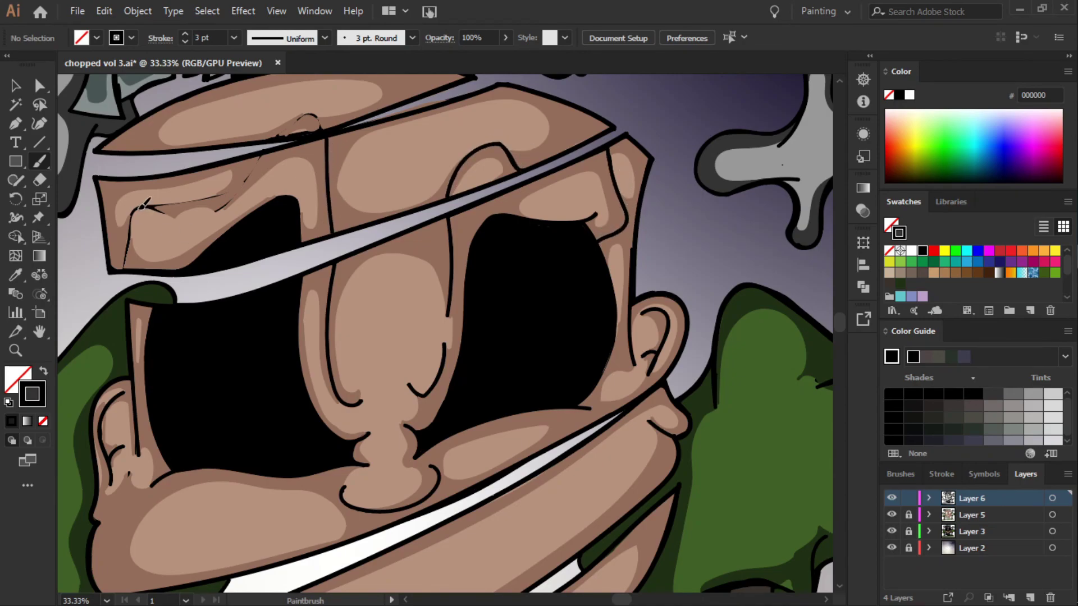
pyautogui.moveTo(144, 206); pyautogui.dragTo(130, 259)
pyautogui.moveTo(233, 196)
pyautogui.mouseDown()
pyautogui.moveTo(295, 126)
pyautogui.moveTo(335, 118)
pyautogui.mouseUp()
pyautogui.moveTo(258, 179)
pyautogui.mouseDown()
pyautogui.moveTo(139, 210)
pyautogui.moveTo(130, 247)
pyautogui.mouseUp()
pyautogui.moveTo(146, 208); pyautogui.dragTo(173, 216)
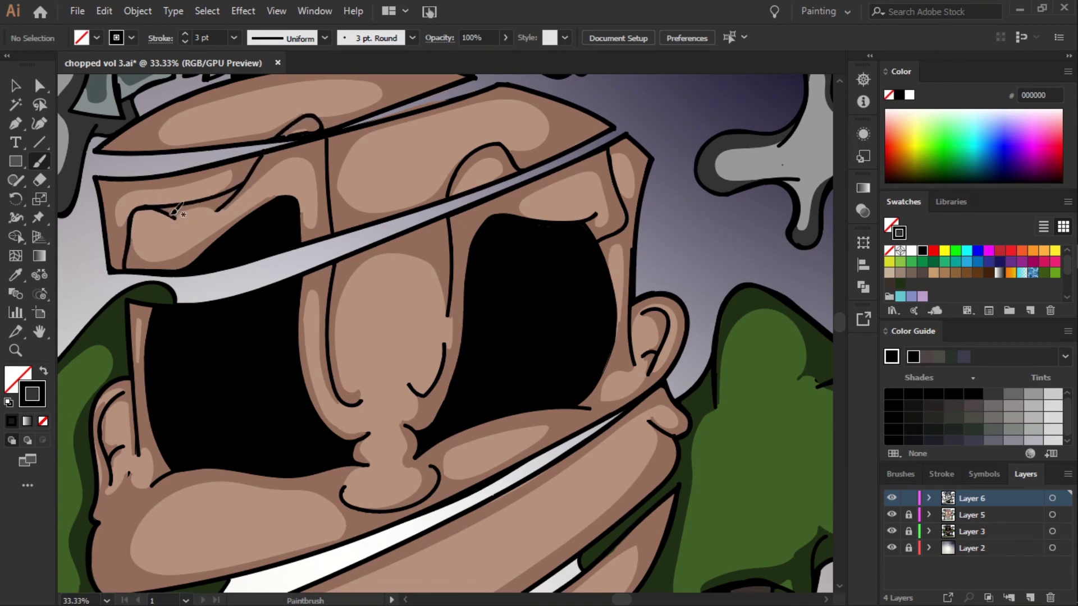
# - Zoom the view out to 16.67% to see the whole cover
pyautogui.scroll(-5, 851, 348)
pyautogui.scroll(-4, 842, 348)
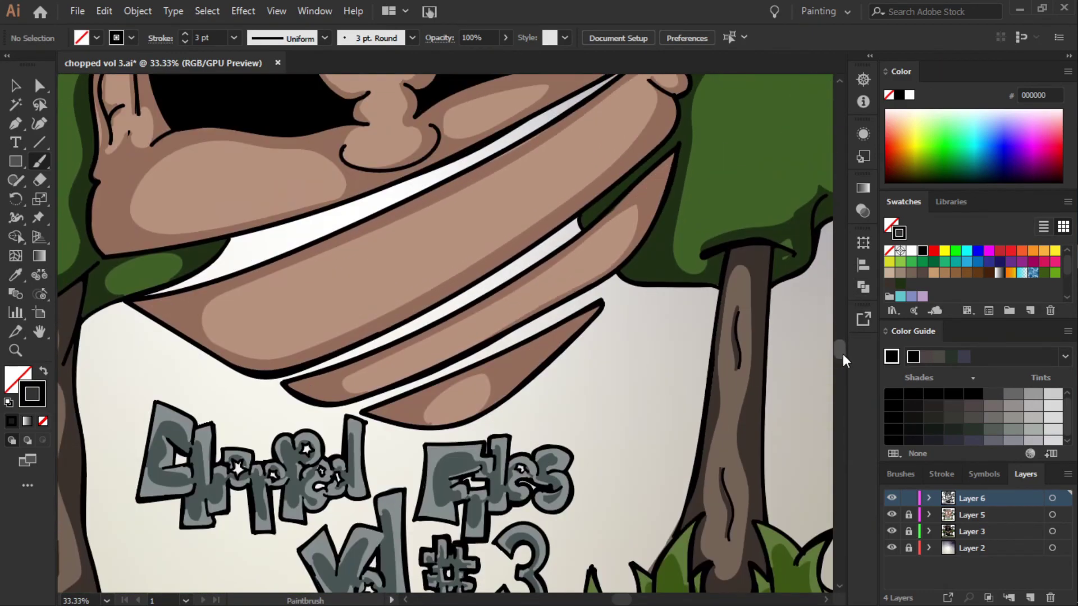
pyautogui.click(106, 600)
pyautogui.click(129, 409)
pyautogui.moveTo(844, 353)
pyautogui.mouseDown()
pyautogui.moveTo(840, 335)
pyautogui.moveTo(867, 338)
pyautogui.mouseUp()
# - Lock Layer 6, delete the gradient background layer, and create a new empty layer
pyautogui.click(908, 497)
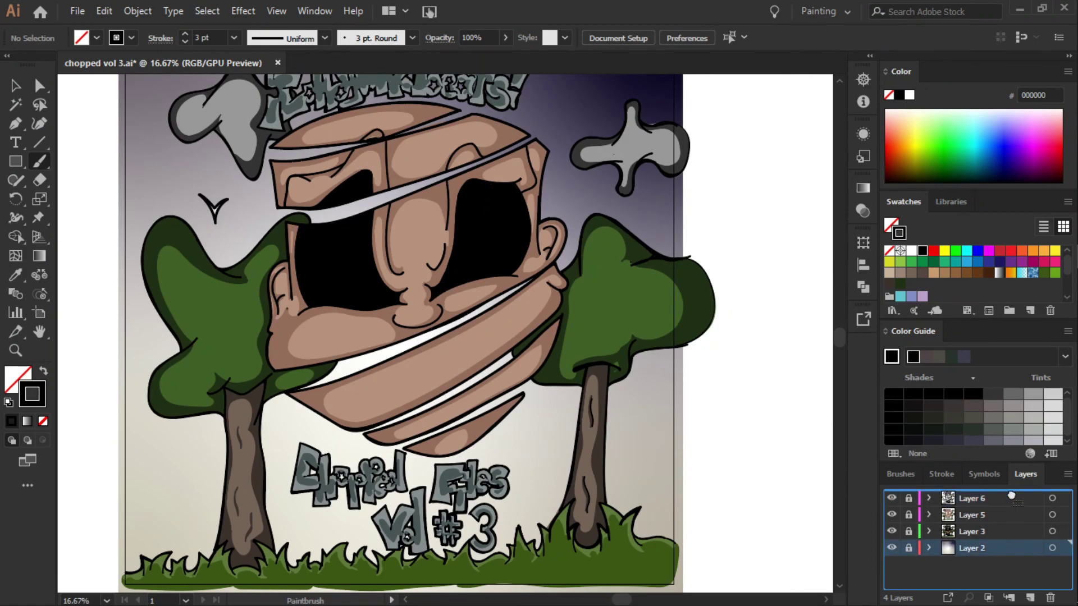
pyautogui.moveTo(941, 553); pyautogui.dragTo(965, 493)
pyautogui.click(1050, 597)
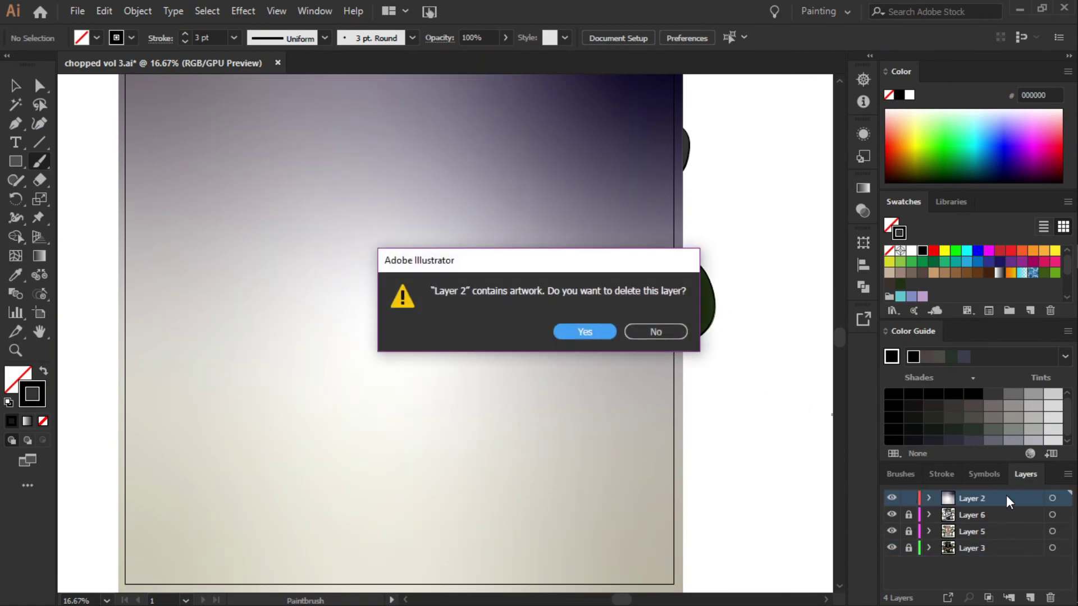
pyautogui.click(585, 332)
pyautogui.click(1030, 596)
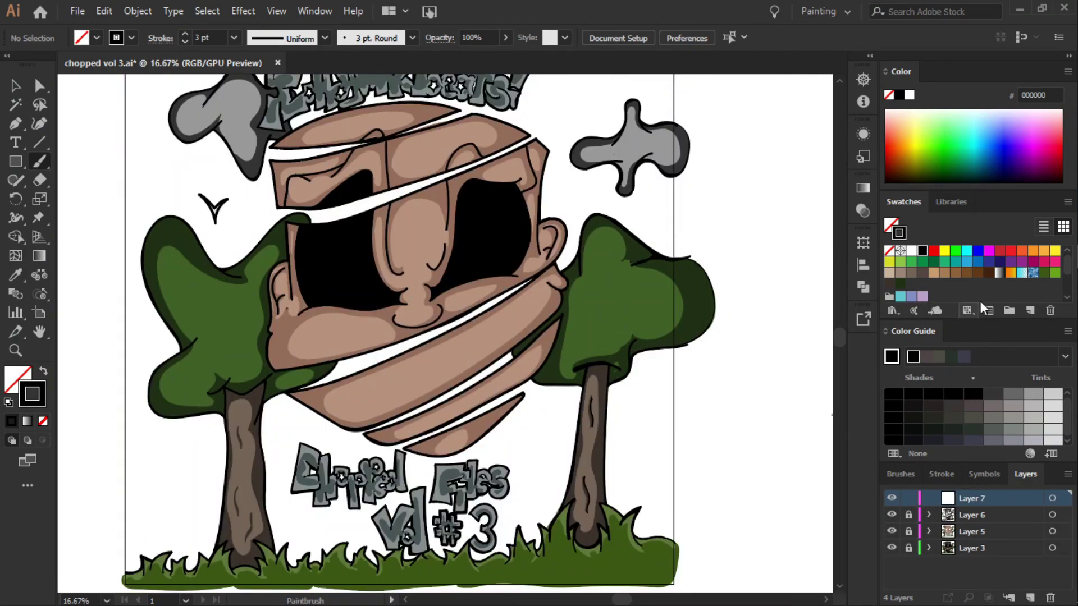
# - Pick dark teal 004C4F from the Color Guide and save it as a swatch
pyautogui.scroll(-2, 1010, 275)
pyautogui.scroll(-2, 1029, 282)
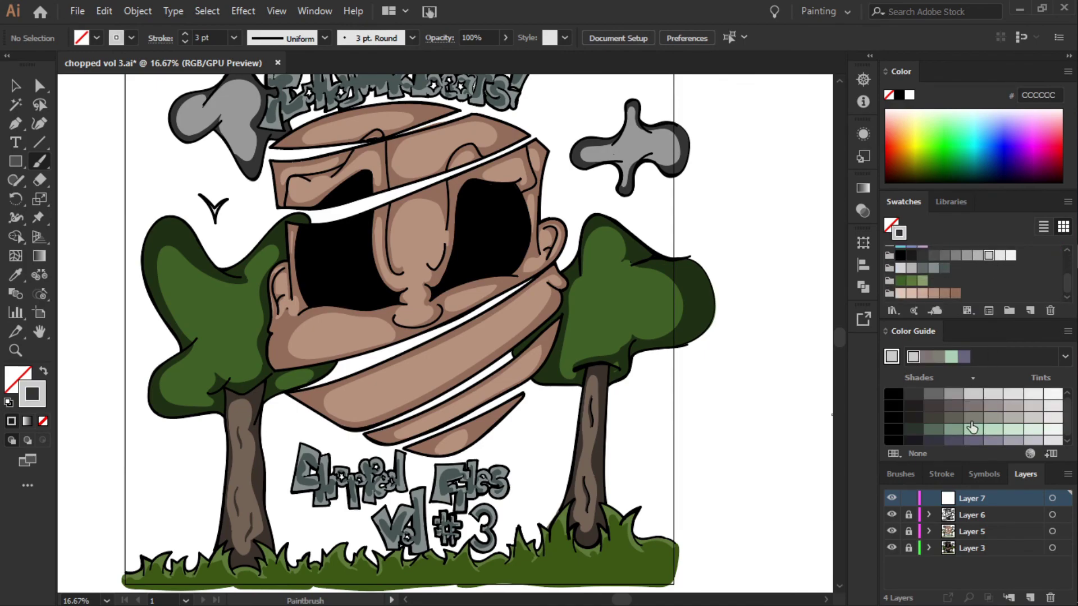
pyautogui.moveTo(986, 144); pyautogui.dragTo(979, 162)
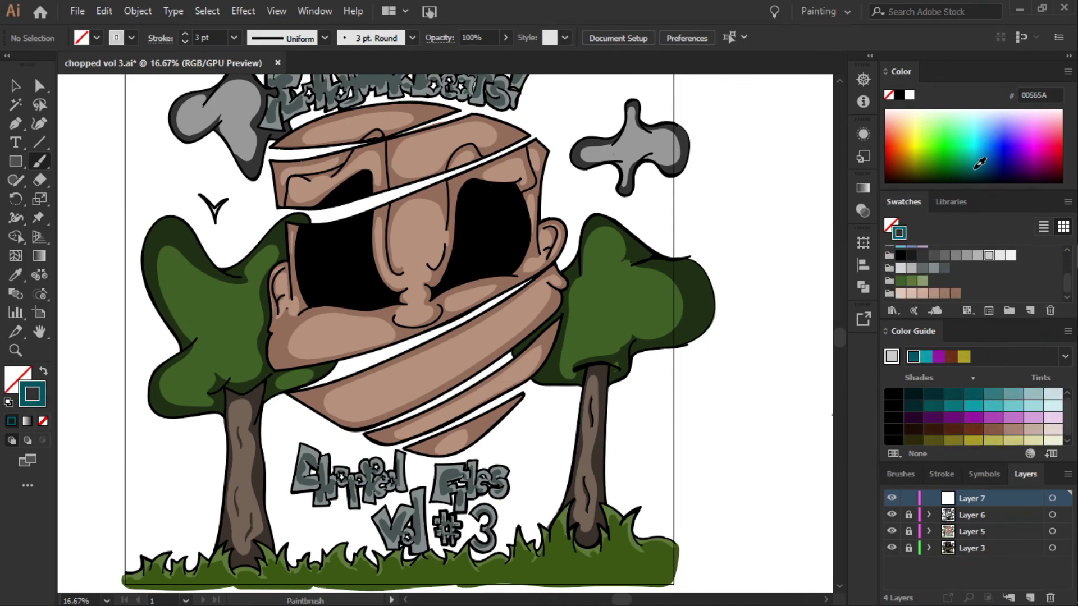
pyautogui.click(913, 357)
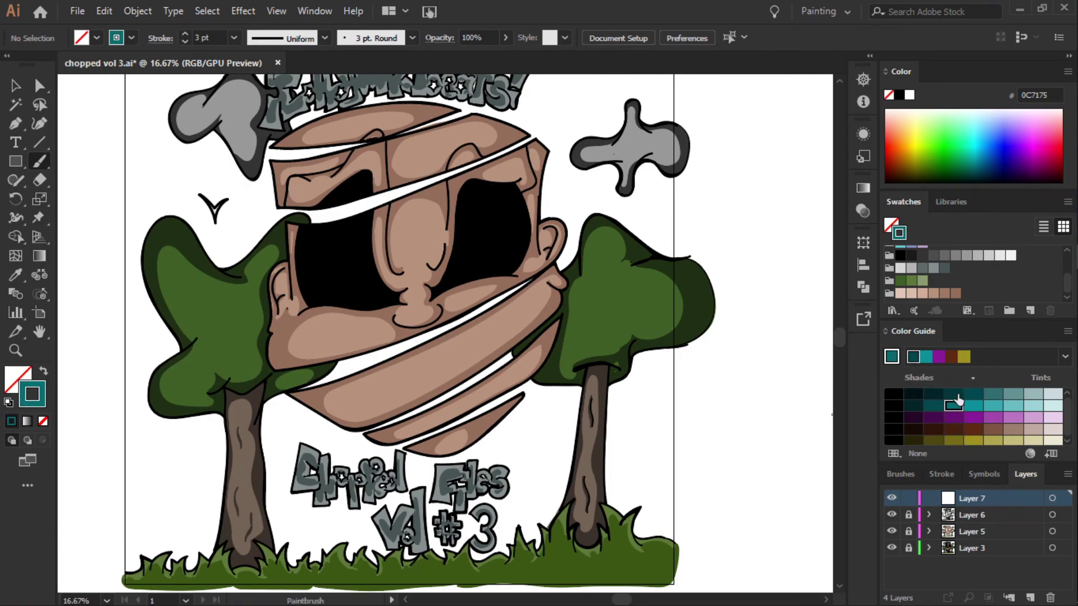
pyautogui.moveTo(973, 393)
pyautogui.mouseDown()
pyautogui.moveTo(993, 279)
pyautogui.moveTo(18, 380)
pyautogui.mouseUp()
# - Paint a teal backdrop blob around the artwork and move its layer beneath all others
pyautogui.scroll(-1, 846, 351)
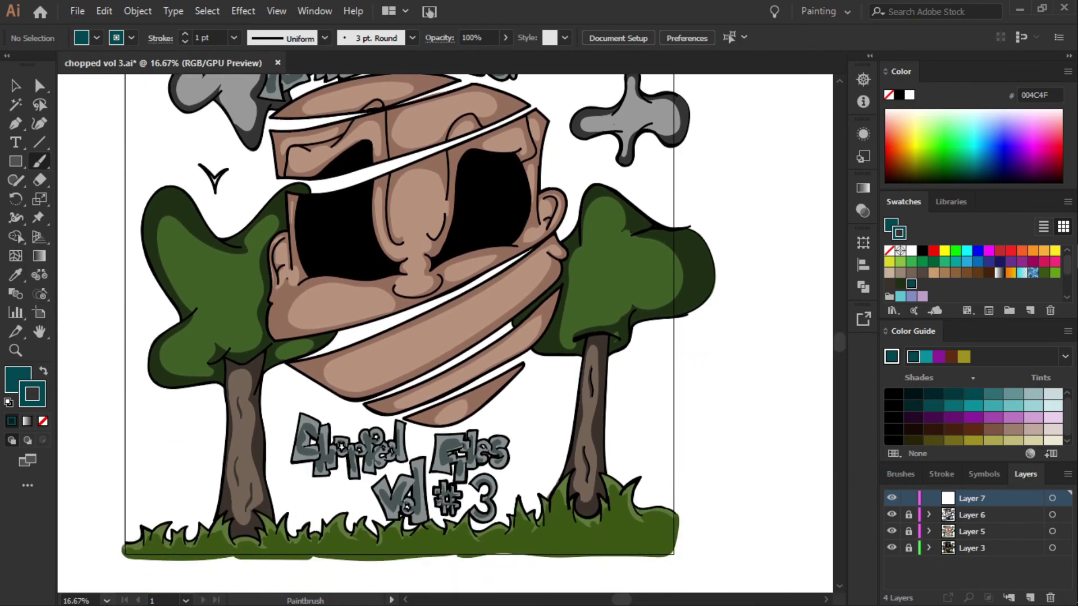
pyautogui.hotkey('ctrl', '-')
pyautogui.moveTo(634, 85)
pyautogui.mouseDown()
pyautogui.moveTo(177, 230)
pyautogui.moveTo(642, 512)
pyautogui.moveTo(635, 84)
pyautogui.mouseUp()
pyautogui.moveTo(970, 498); pyautogui.dragTo(996, 548)
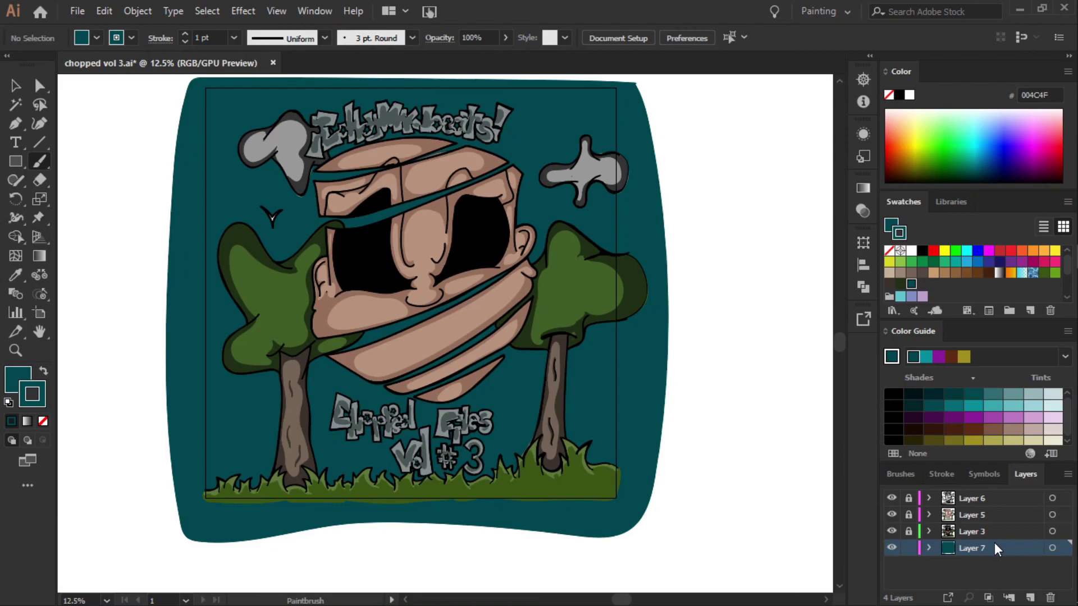